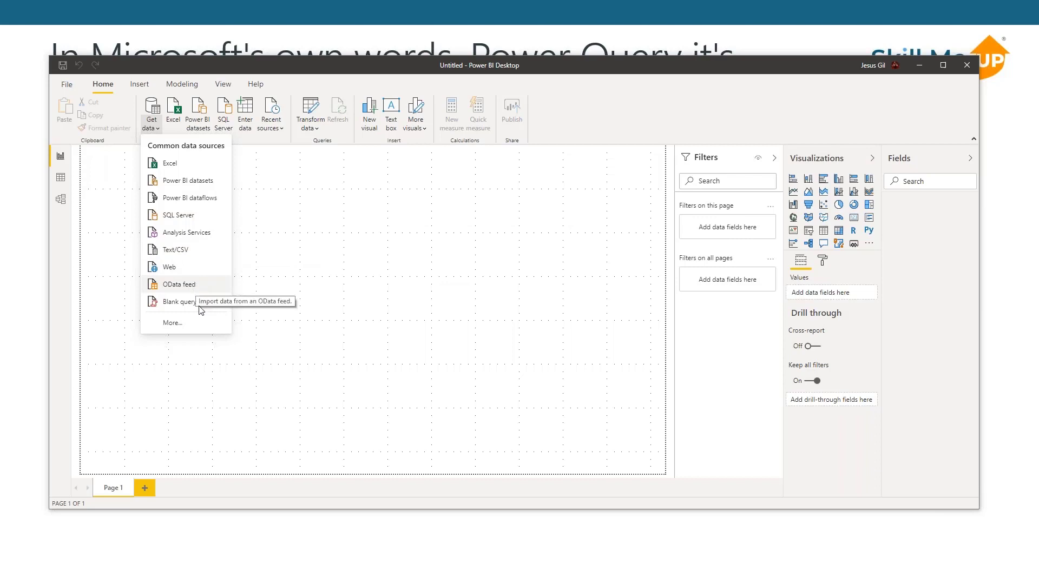
- Open the Get Data dialog listing all available data source connectors
left_click(159, 131)
left_click(159, 130)
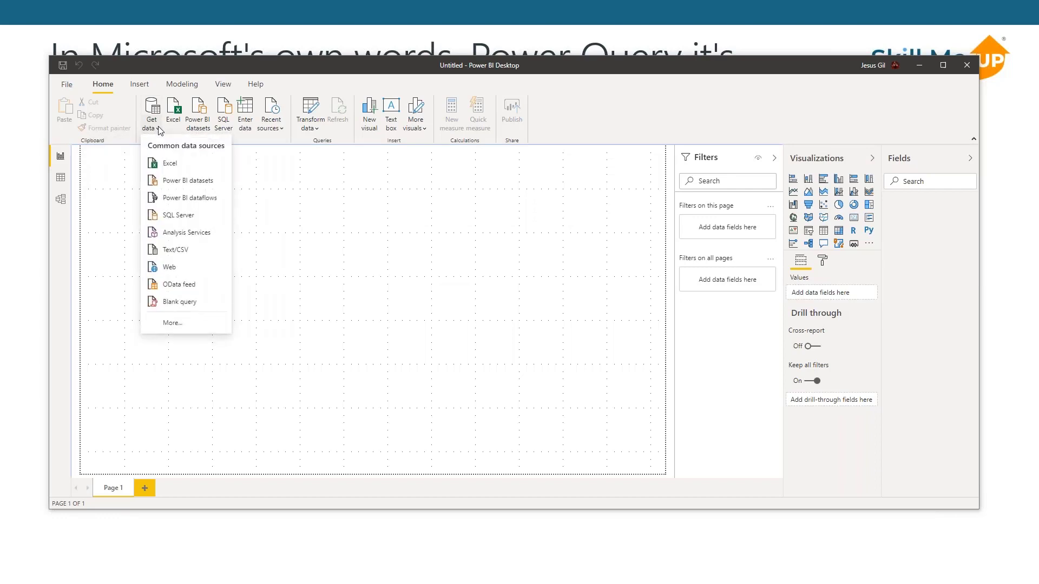
left_click(160, 129)
left_click(159, 130)
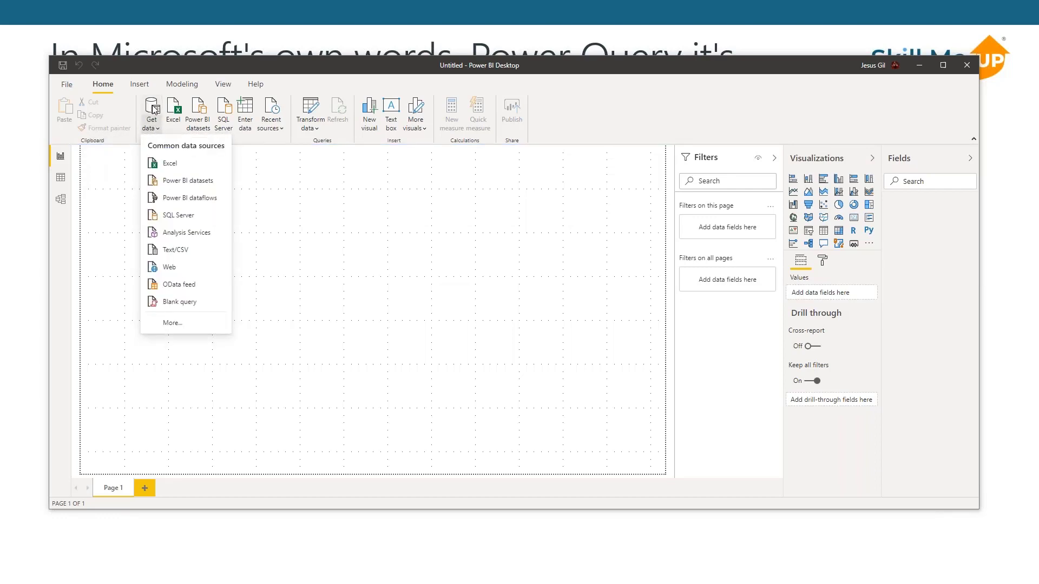
left_click(156, 112)
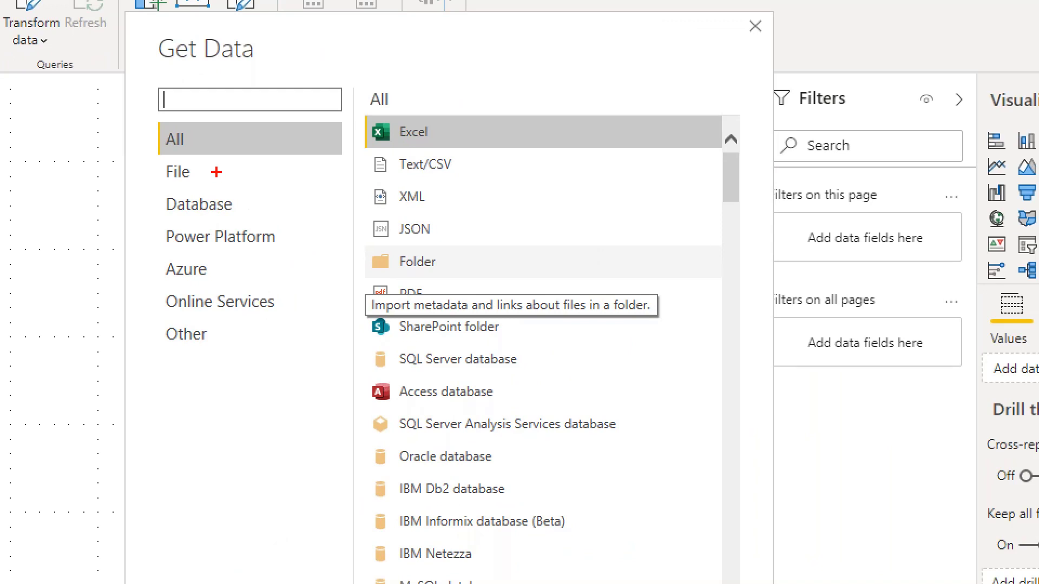
- Look over the connector categories File, Database, Power Platform, Azure, Online Services and Other
left_click_drag(211, 169, 257, 131)
left_click_drag(157, 208, 139, 226)
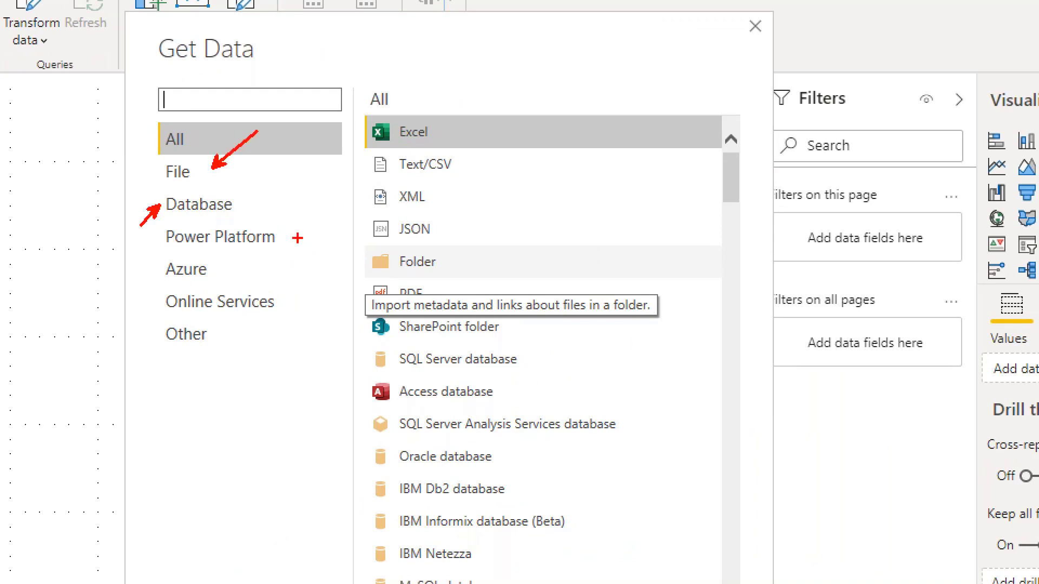
left_click_drag(292, 238, 318, 257)
left_click_drag(144, 270, 136, 292)
left_click_drag(285, 308, 296, 319)
left_click_drag(202, 347, 202, 369)
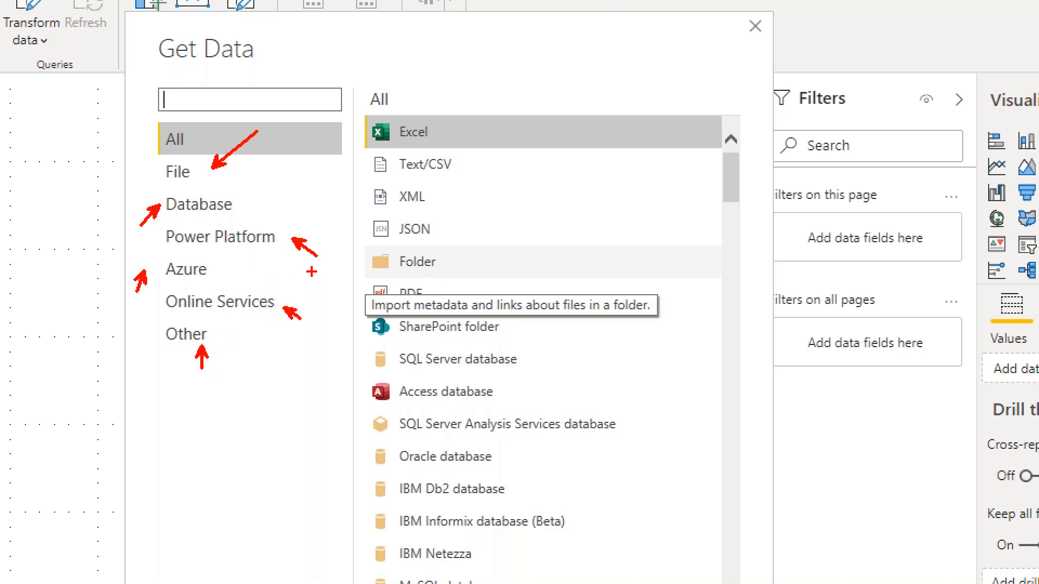
key("Escape")
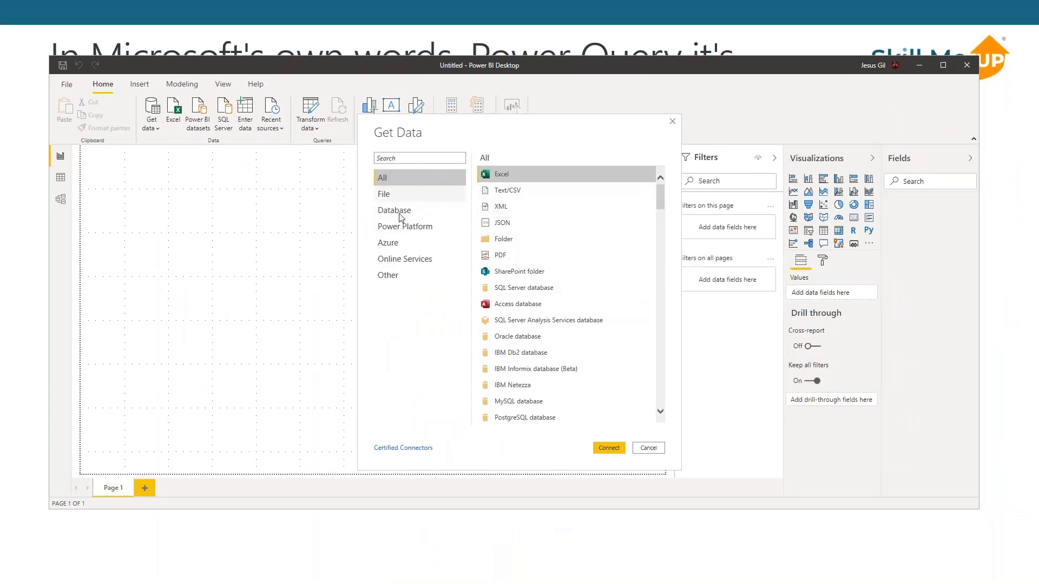
- Show the File category and review its connectors, from Excel and Text/CSV through to PDF and SharePoint folder
left_click(396, 196)
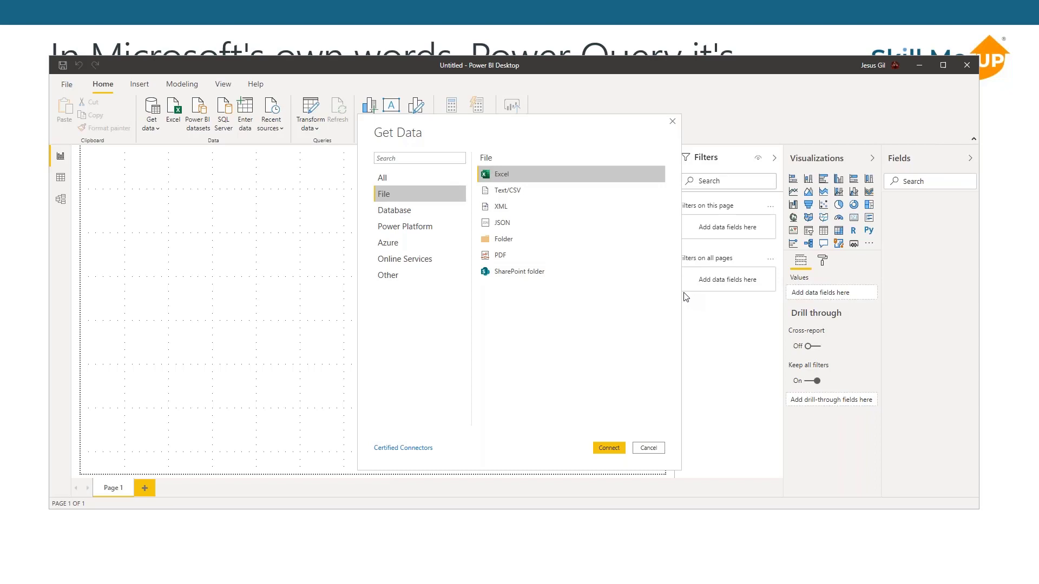
key("ctrl+1")
left_click(604, 236)
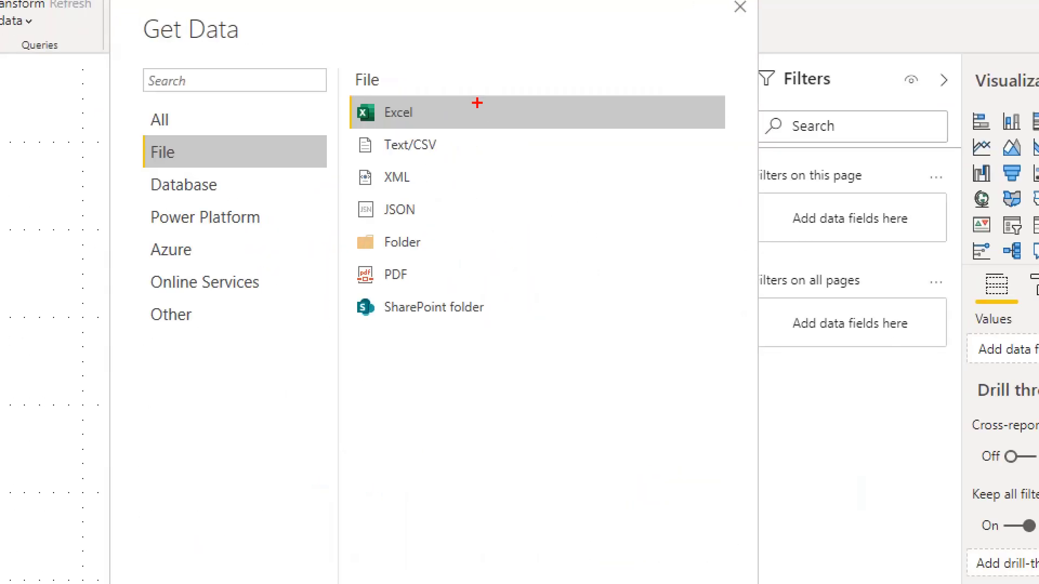
left_click_drag(466, 103, 503, 71)
left_click_drag(453, 150, 482, 162)
left_click_drag(432, 182, 459, 164)
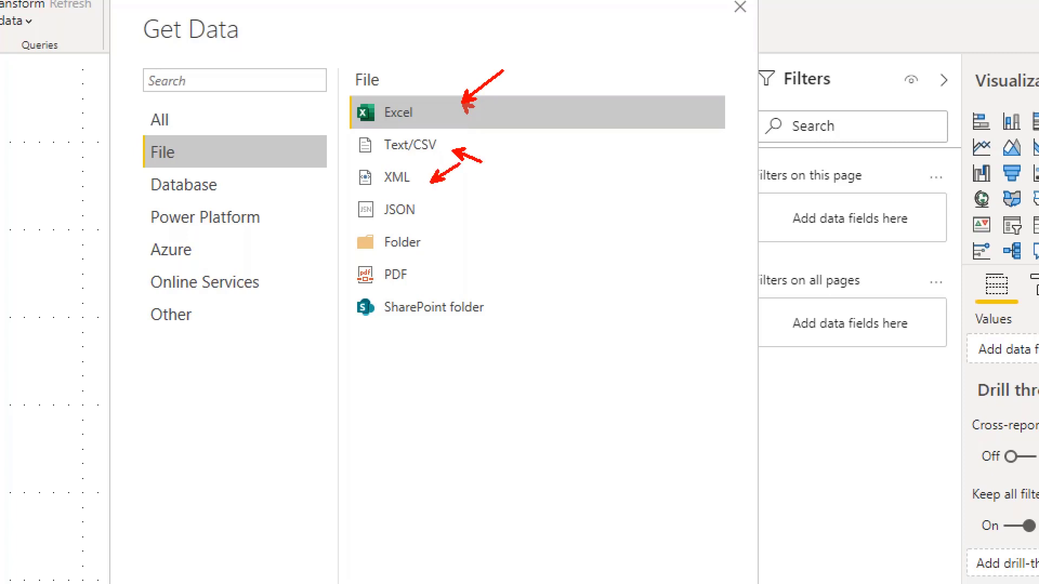
left_click_drag(427, 210, 469, 230)
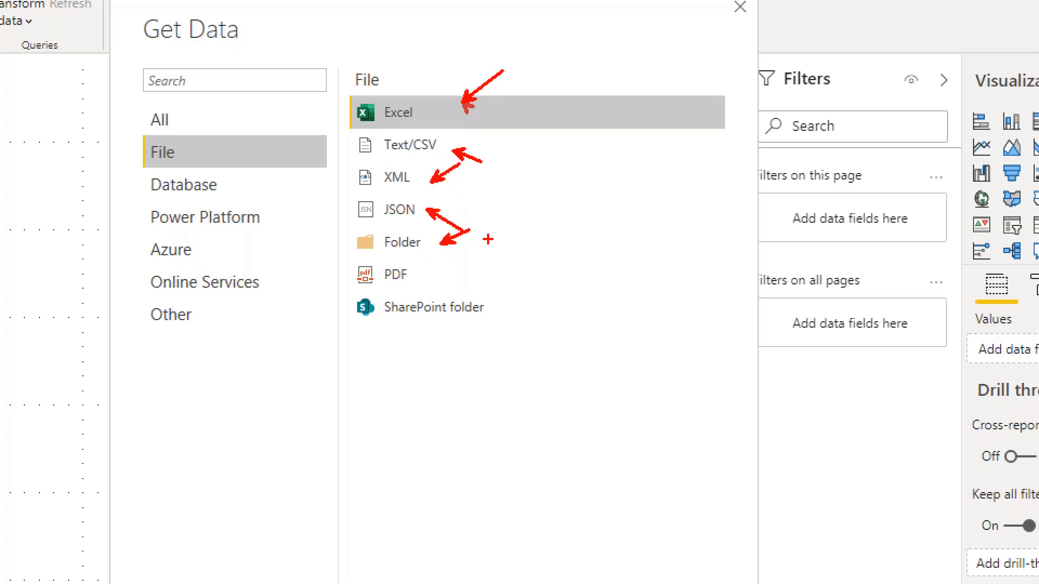
left_click_drag(420, 269, 433, 256)
left_click_drag(480, 310, 502, 331)
key("Escape")
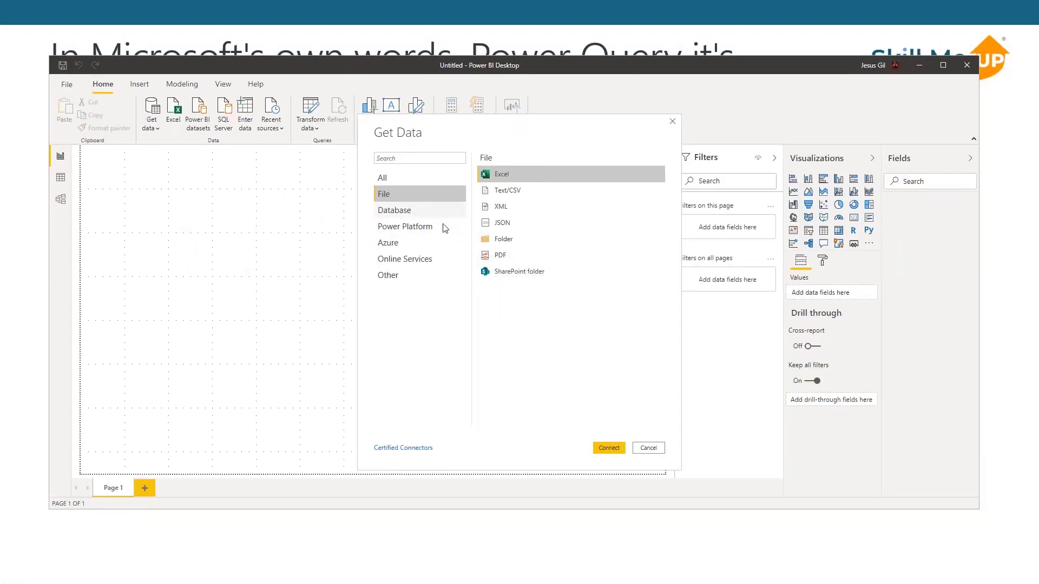
- Show the Database category and review its full connector list, from Oracle and IBM Db2 down to MarkLogic
left_click(413, 215)
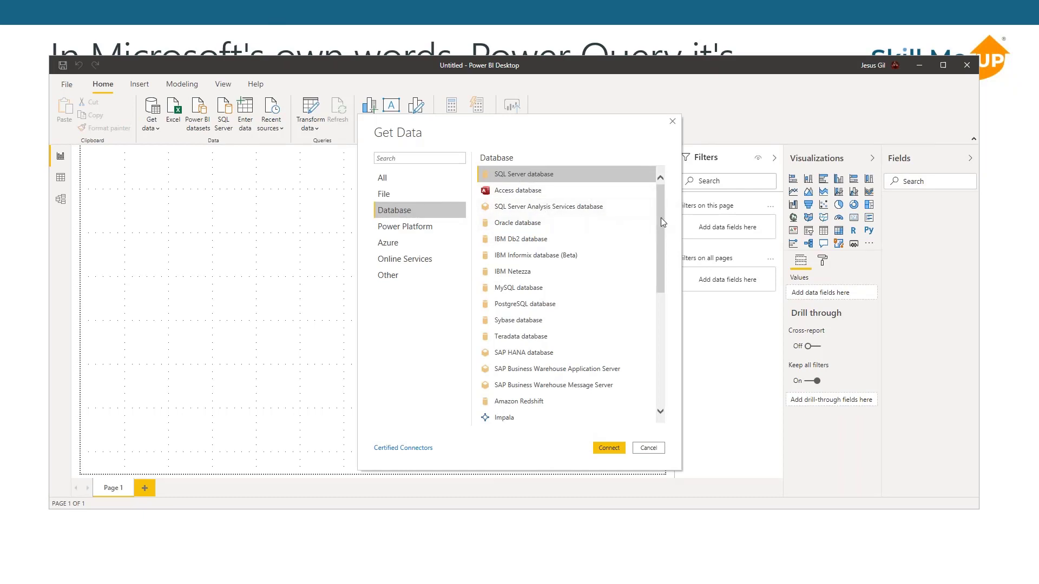
scroll(661, 218, "down", 1)
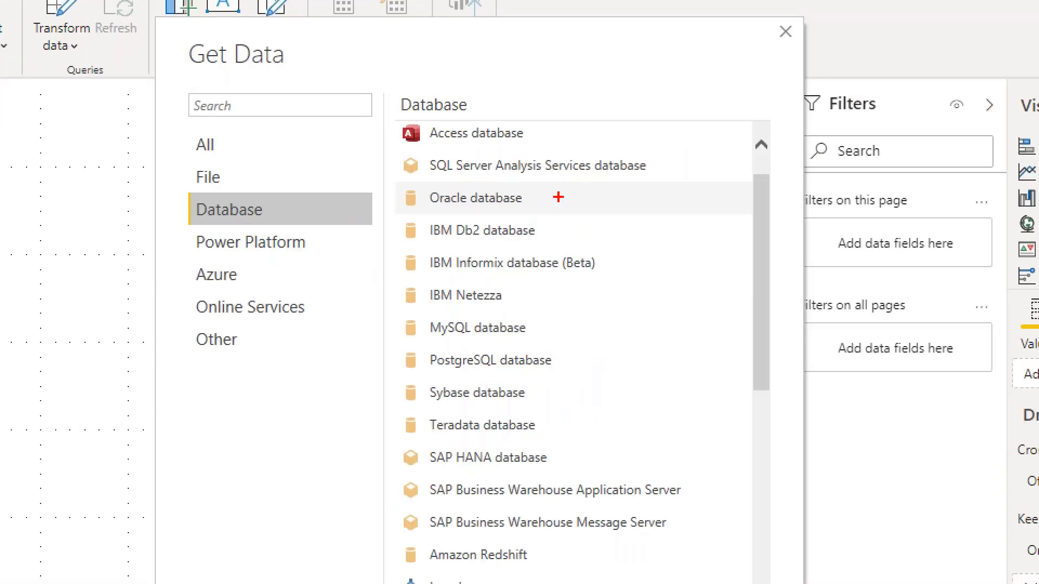
mouse_move(584, 189)
left_mouse_down()
mouse_move(561, 205)
mouse_move(605, 226)
left_mouse_up()
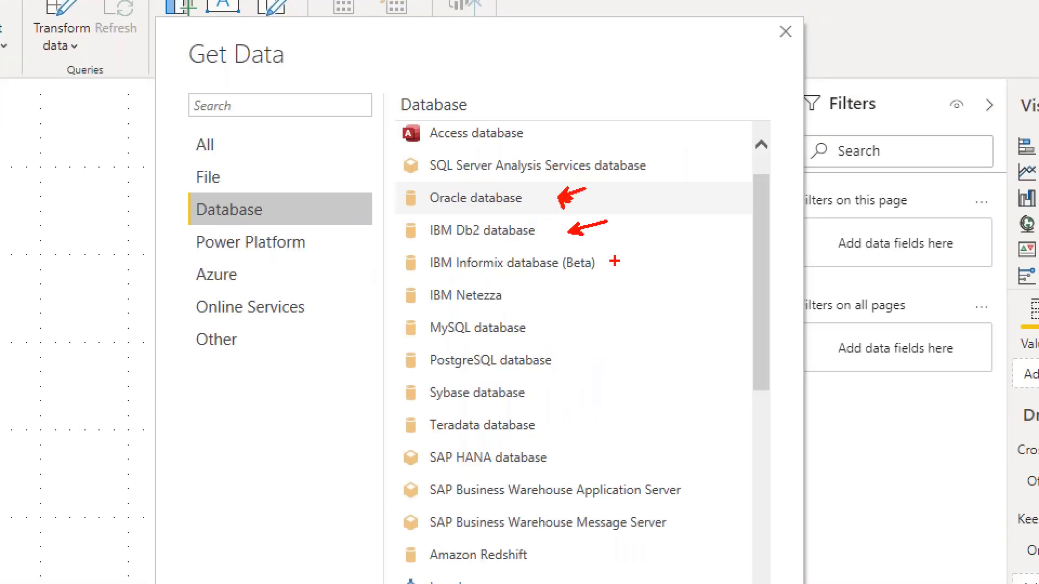
left_click_drag(617, 263, 641, 248)
left_click_drag(525, 298, 595, 308)
left_click_drag(572, 358, 602, 381)
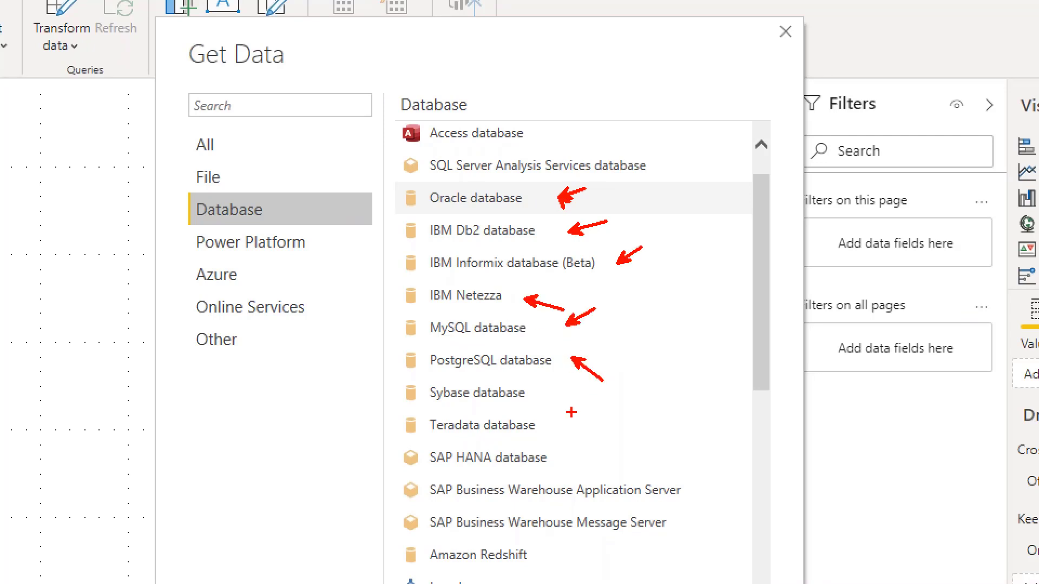
left_click_drag(539, 392, 556, 380)
left_click_drag(558, 432, 568, 422)
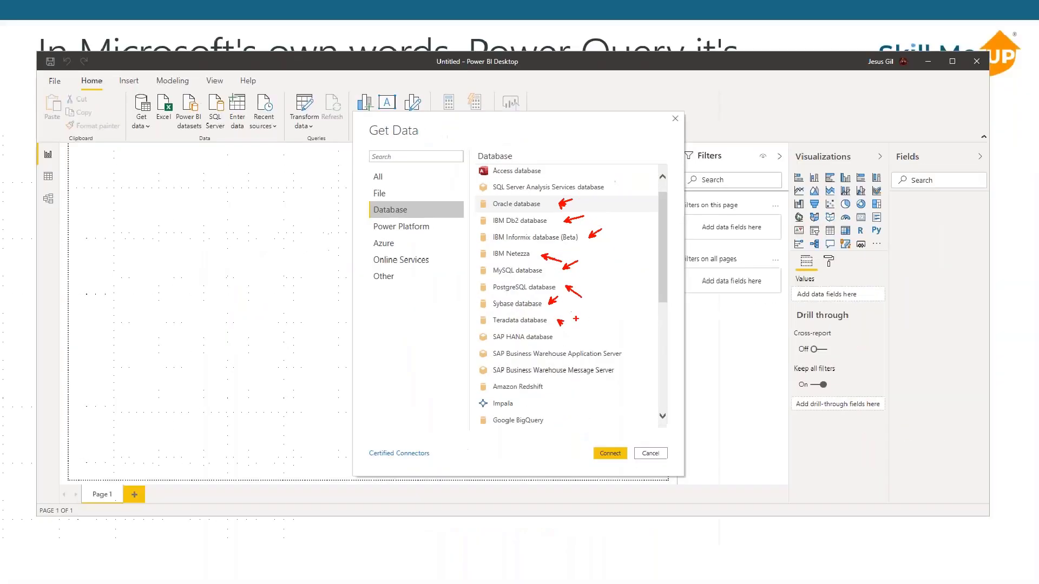
key("Escape")
scroll(601, 319, "down", 3)
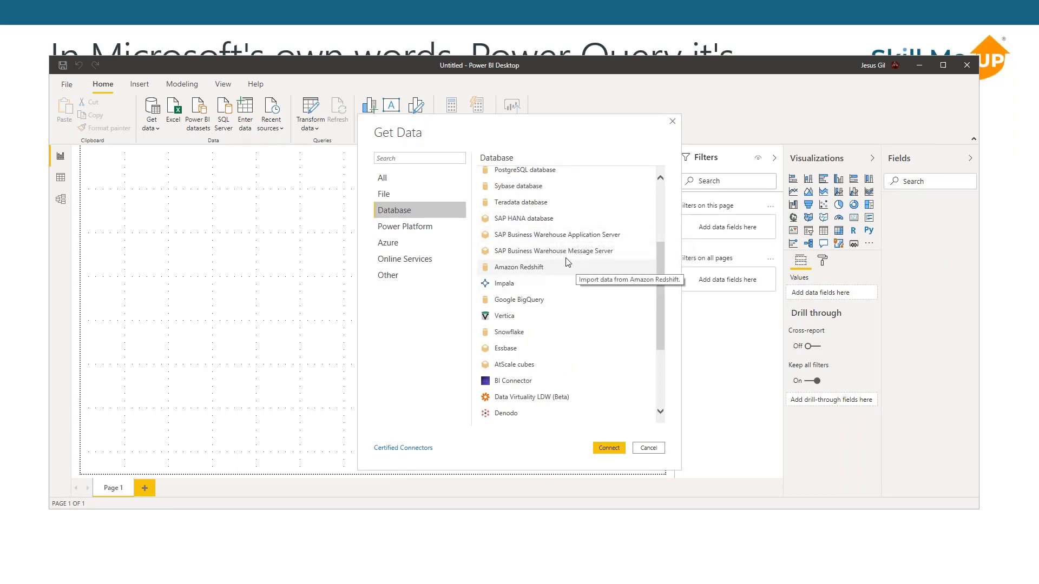
scroll(627, 293, "down", 1)
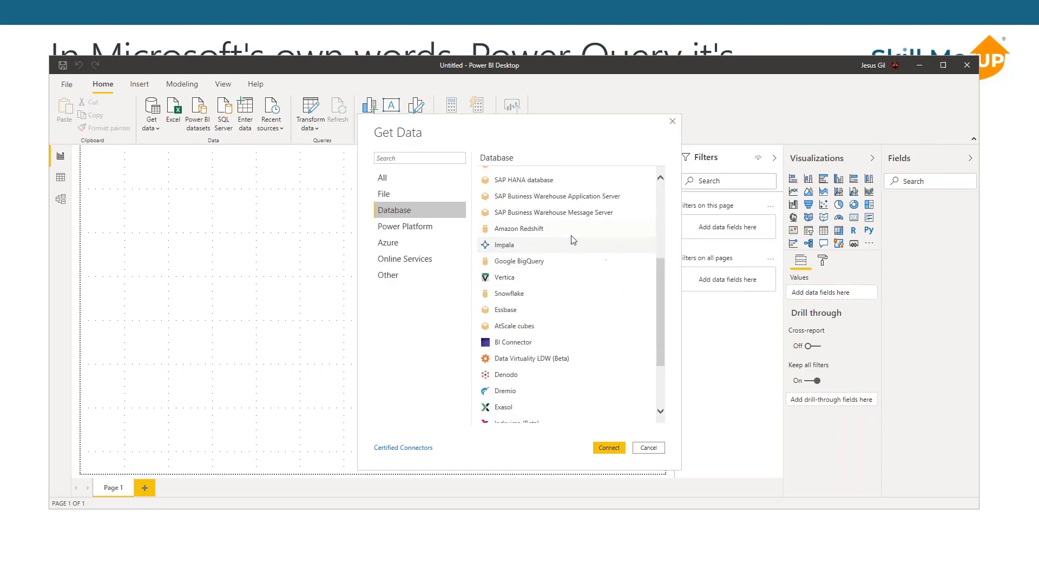
scroll(626, 295, "down", 2)
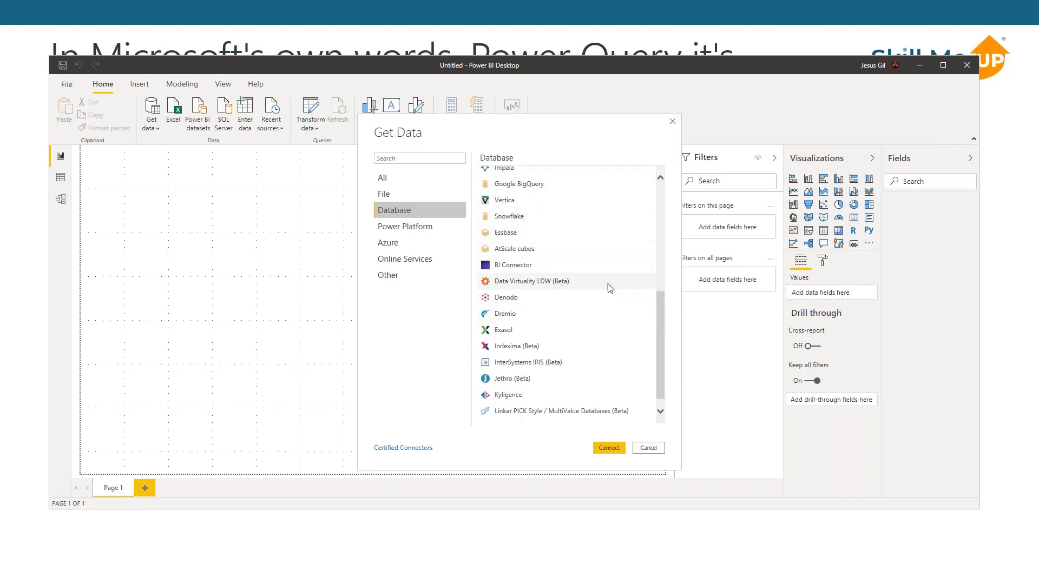
scroll(607, 287, "down", 1)
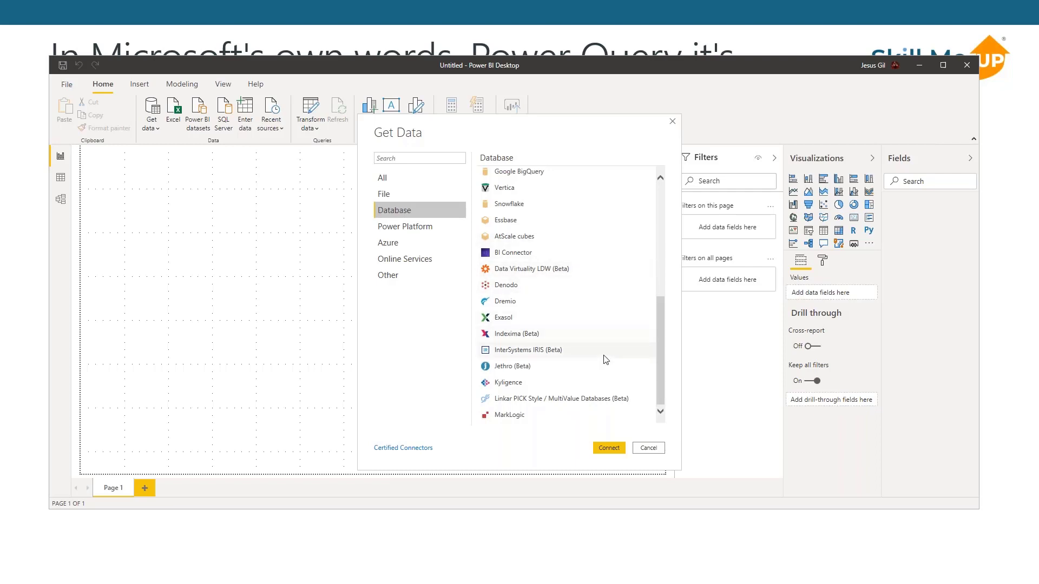
- Show the Power Platform category and review its dataset, dataflow and Common Data Service connectors
left_click(427, 227)
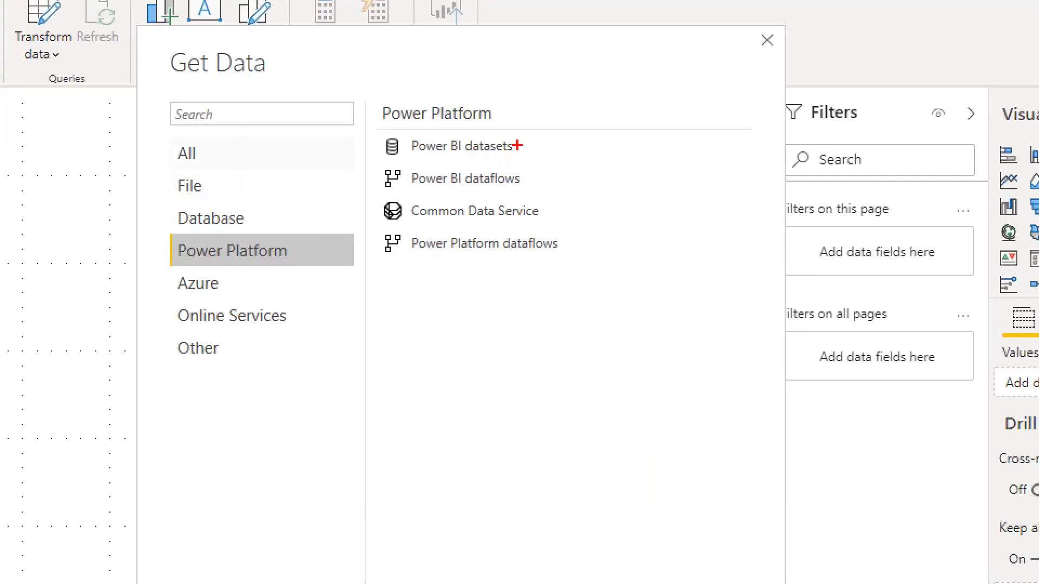
left_click_drag(540, 142, 565, 104)
mouse_move(370, 196)
left_mouse_down()
mouse_move(493, 232)
mouse_move(573, 226)
left_mouse_up()
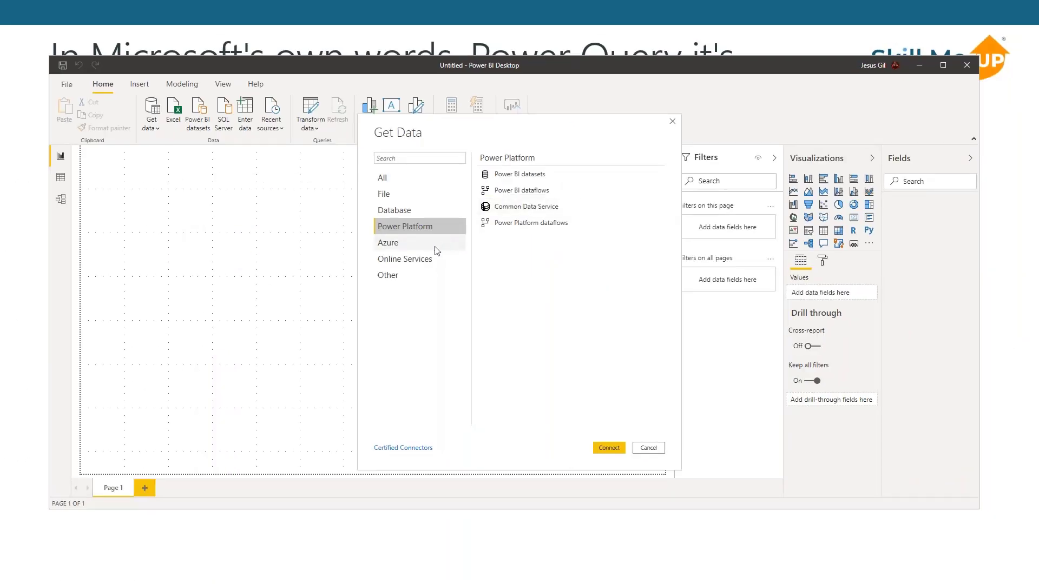
- Show the Azure category and review its connectors, selecting Azure SQL Data Warehouse
left_click(425, 247)
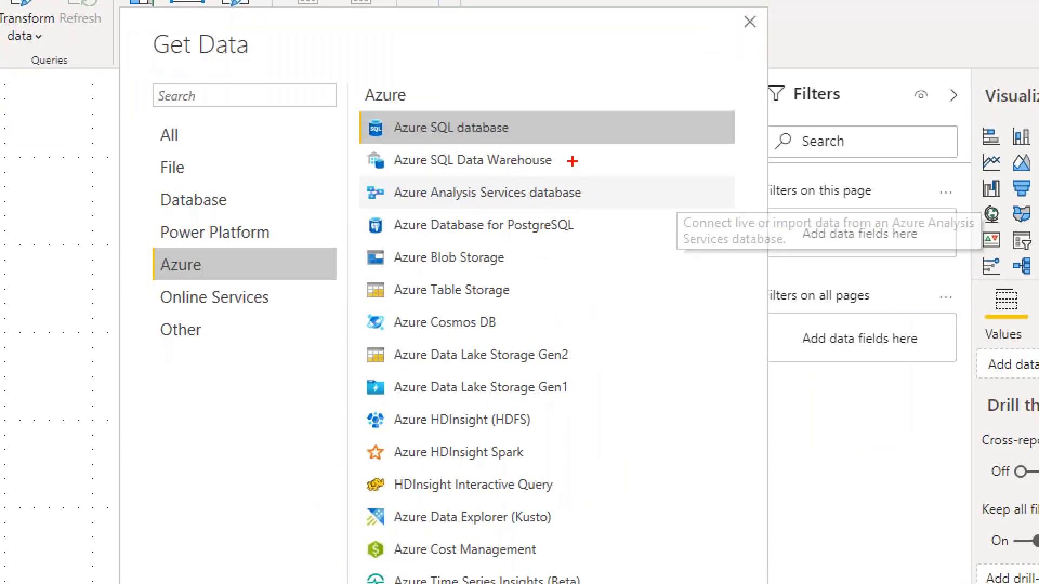
left_click_drag(356, 142, 602, 174)
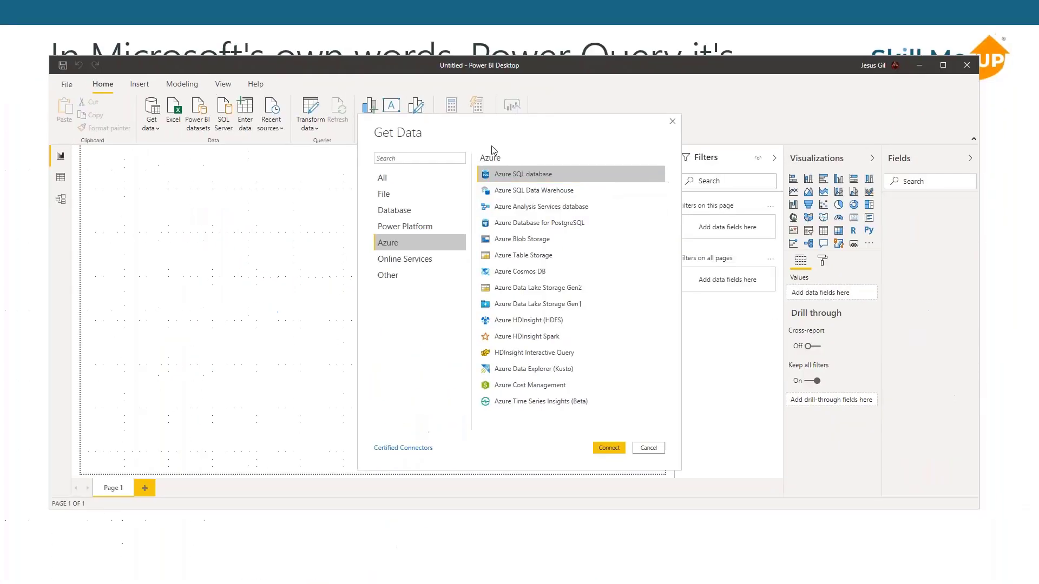
left_click(582, 190)
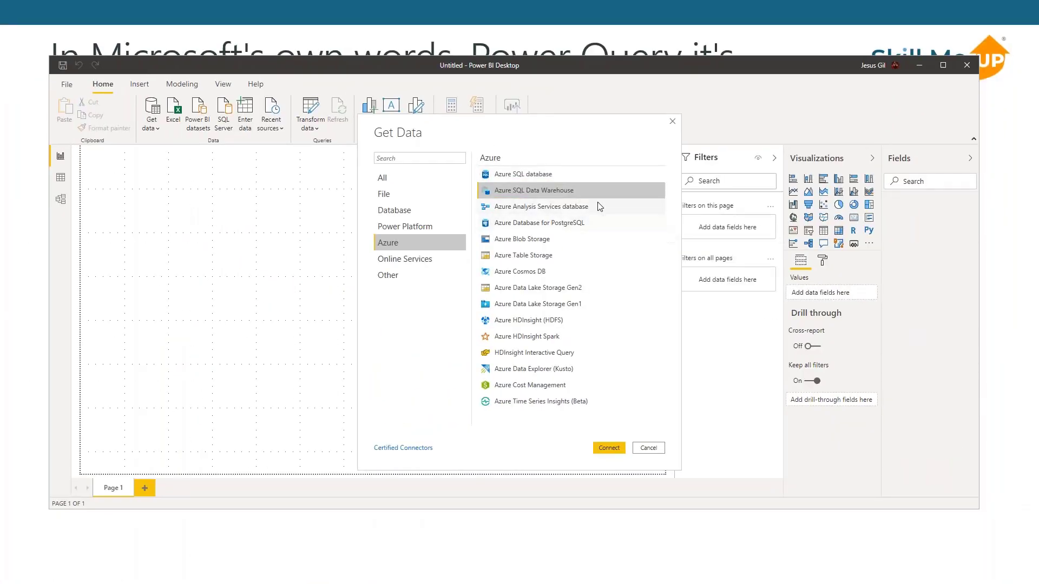
key("ctrl+1")
left_click(579, 179)
left_click_drag(589, 179, 612, 148)
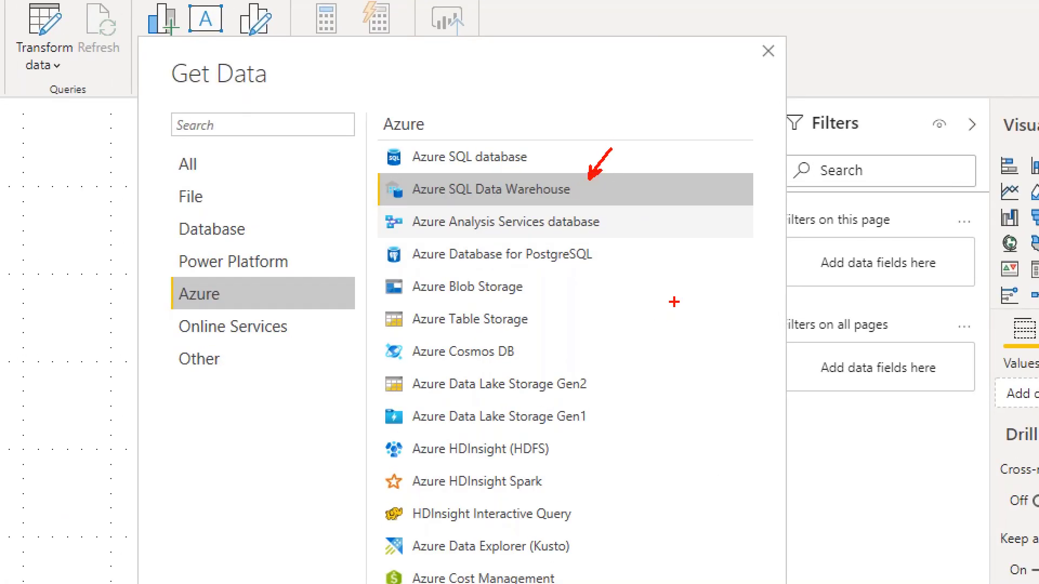
key("Escape")
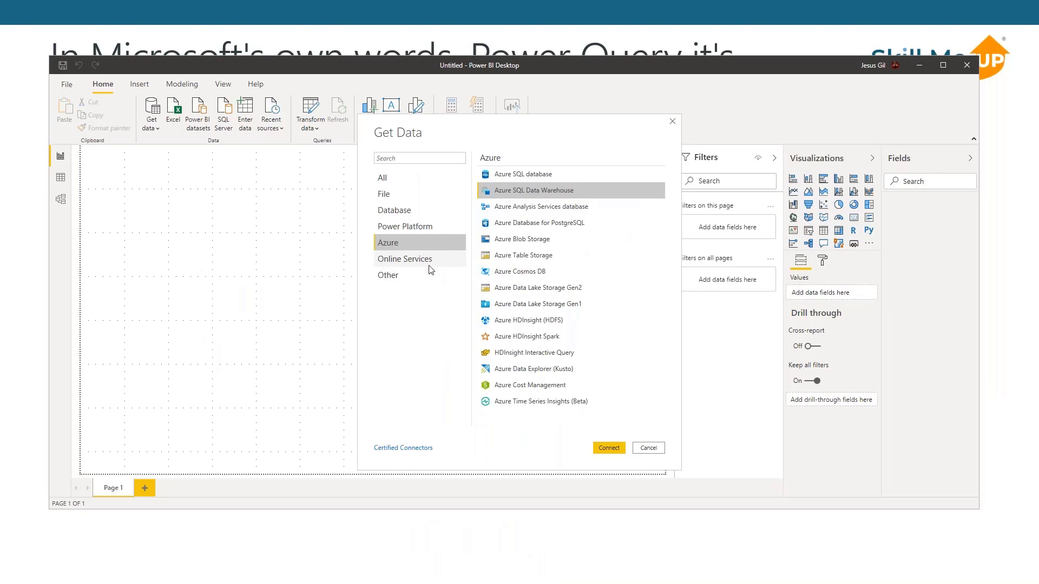
- Review the connector lists of the Online Services and Other categories, selecting ODBC under Other
left_click(403, 260)
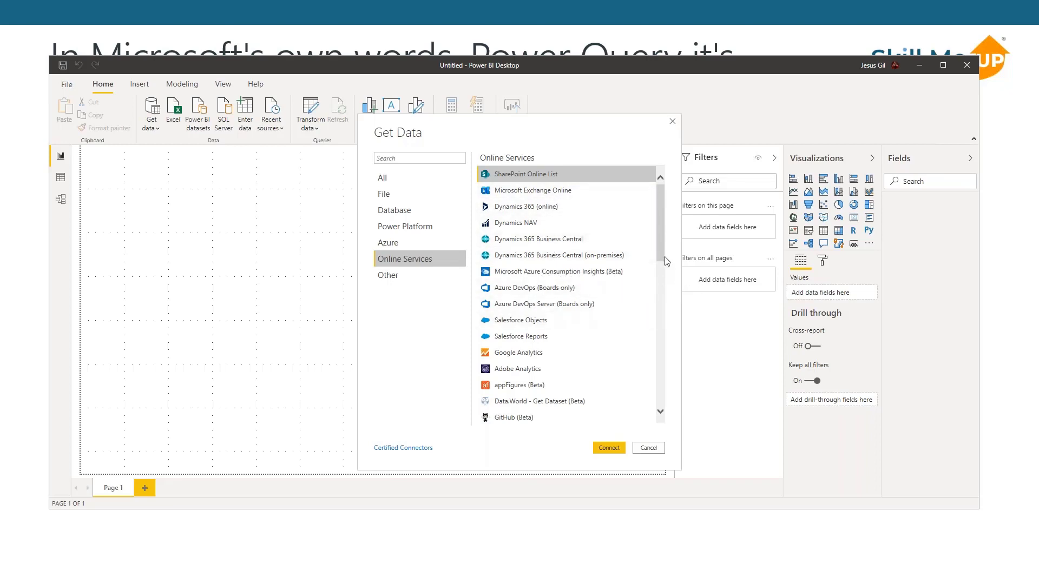
left_click_drag(661, 252, 648, 414)
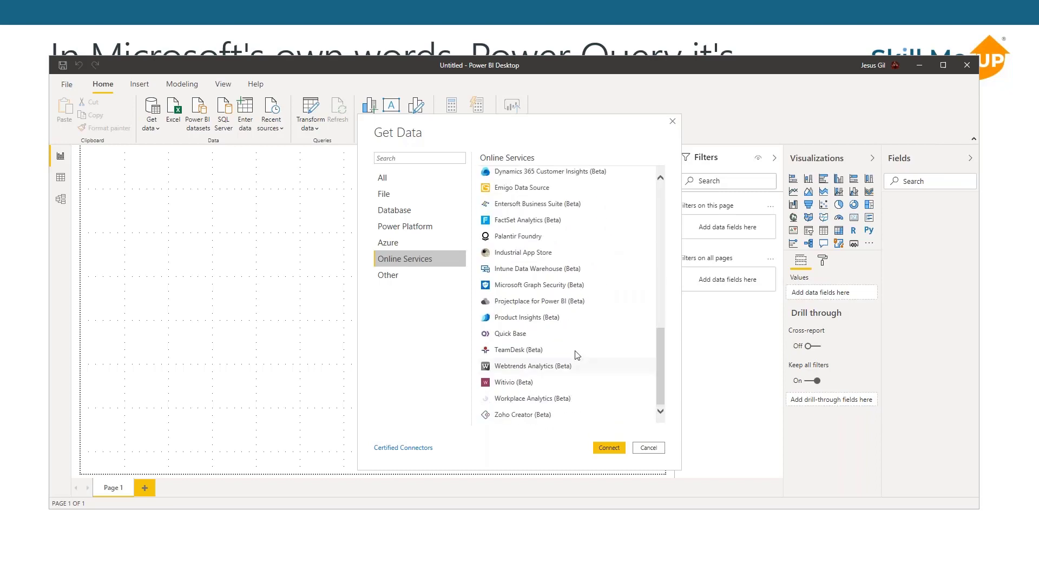
left_click(398, 275)
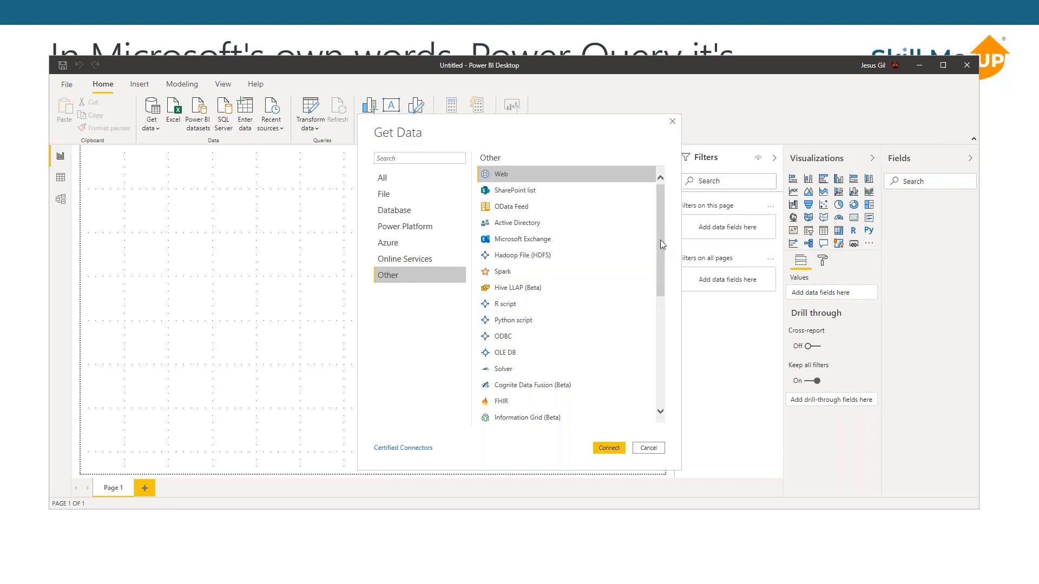
mouse_move(661, 239)
left_mouse_down()
mouse_move(670, 269)
mouse_move(671, 237)
left_mouse_up()
left_click_drag(660, 222, 662, 241)
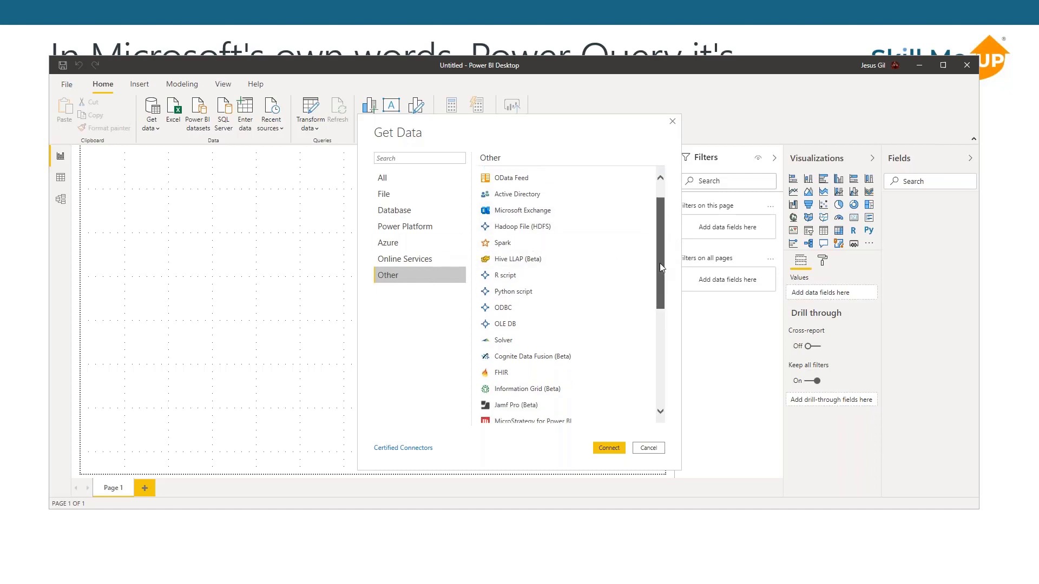
left_click(522, 243)
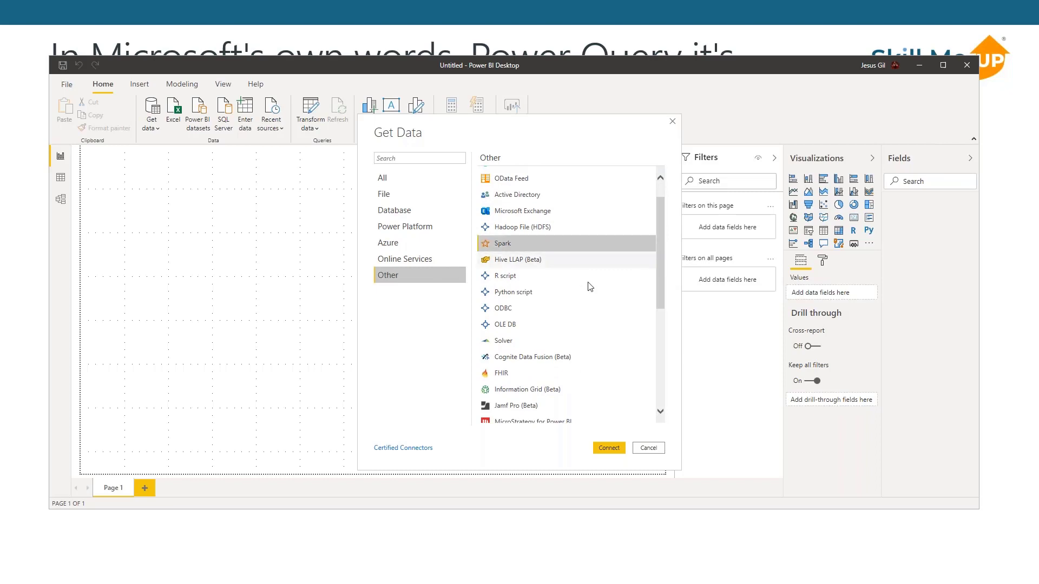
left_click(549, 320)
left_click(518, 310)
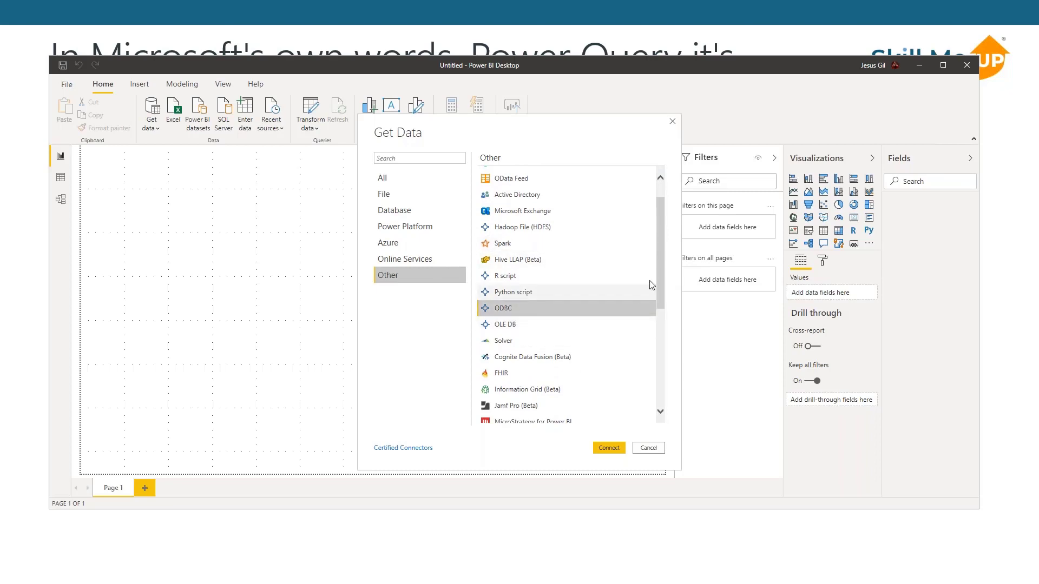
left_click_drag(659, 267, 670, 396)
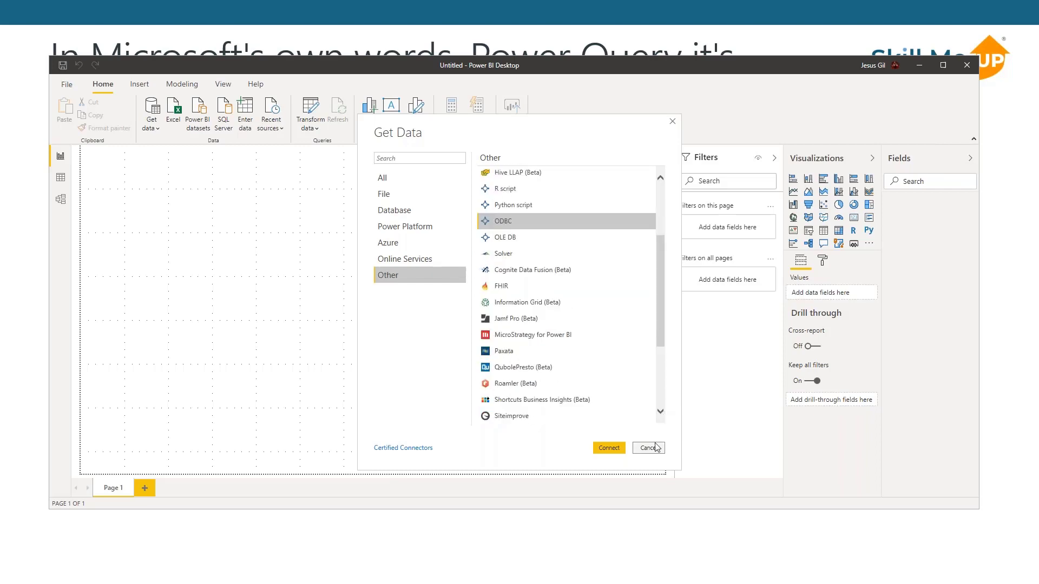
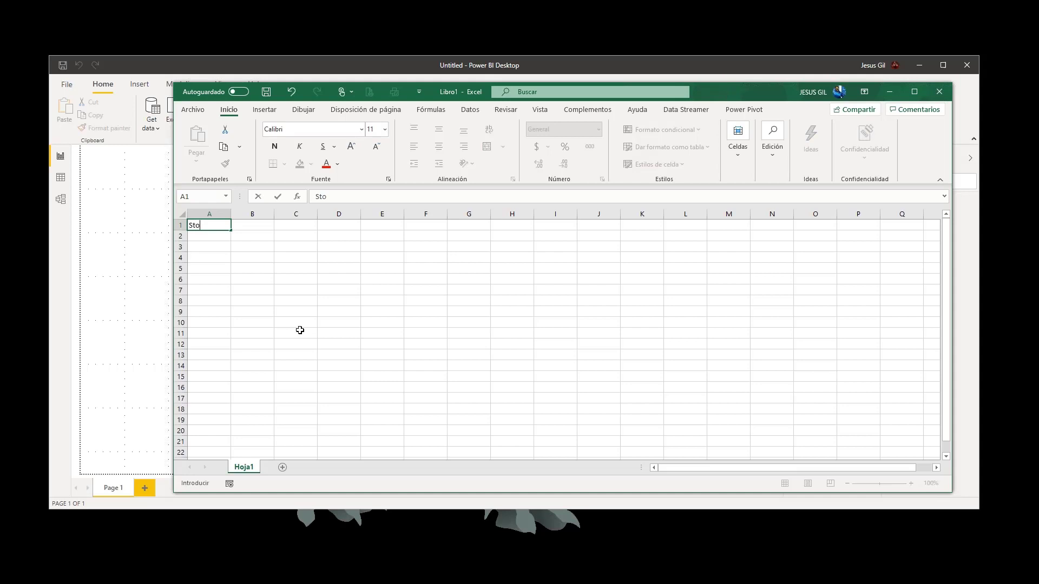
- Enter the column headers Store, City and Sell across the first row, starting in A1
key("Tab")
type("City")
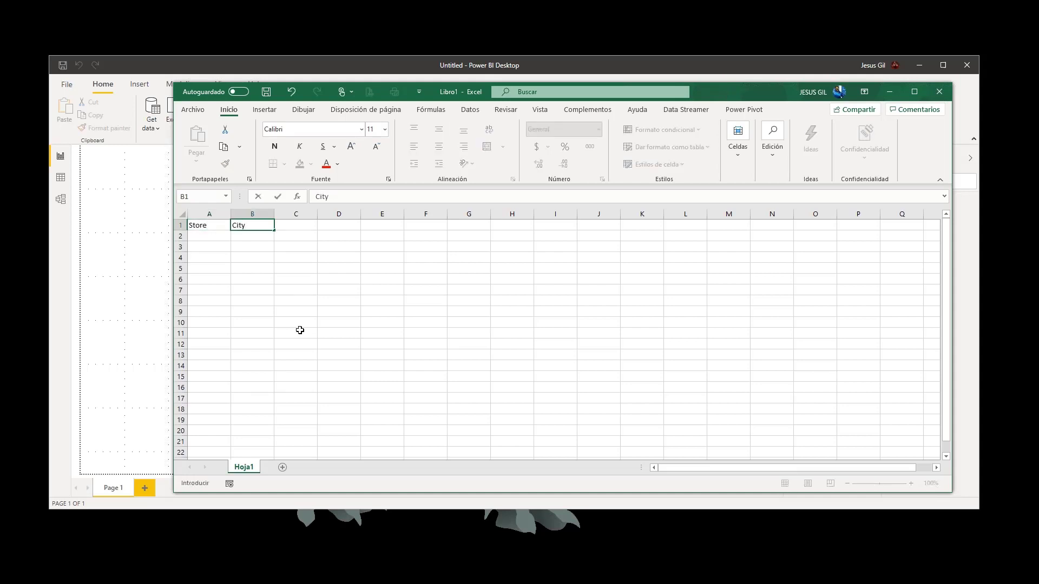
key("Tab")
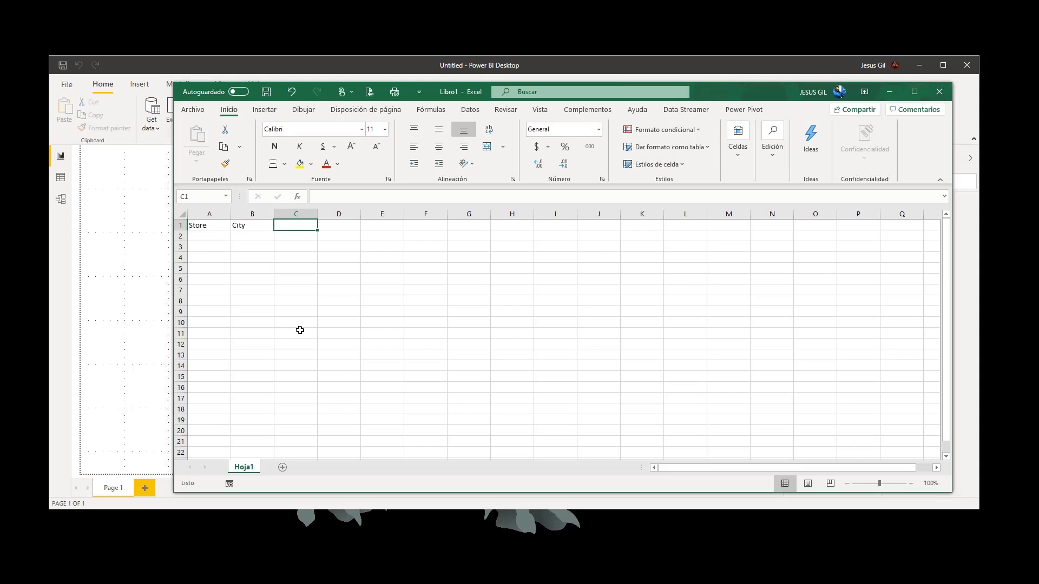
type("Sell")
key("Down")
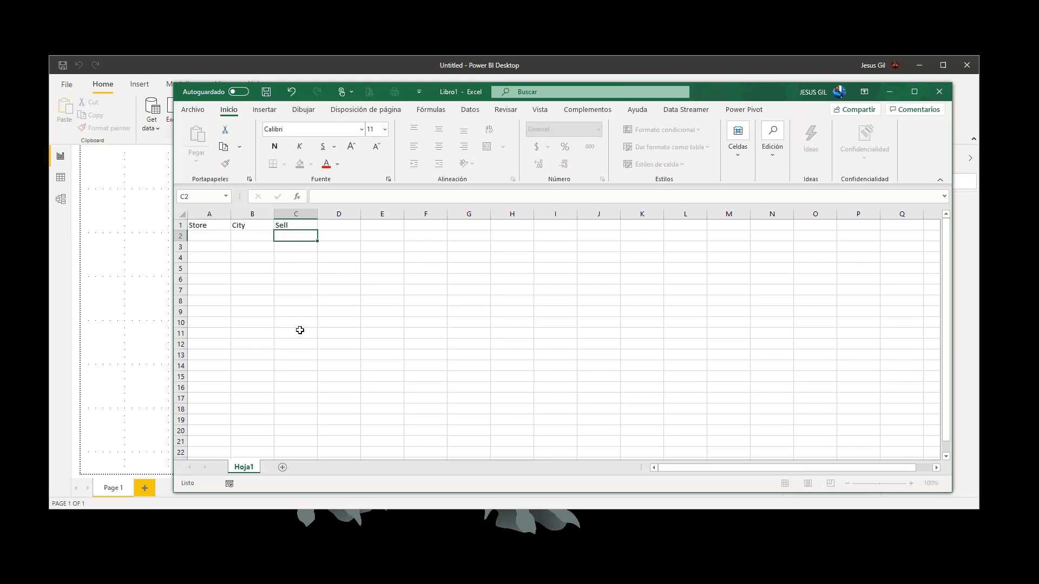
- Fill the Store column with the numbers 1, 2 and 3 in A2 to A4
key("Left")
key("Left")
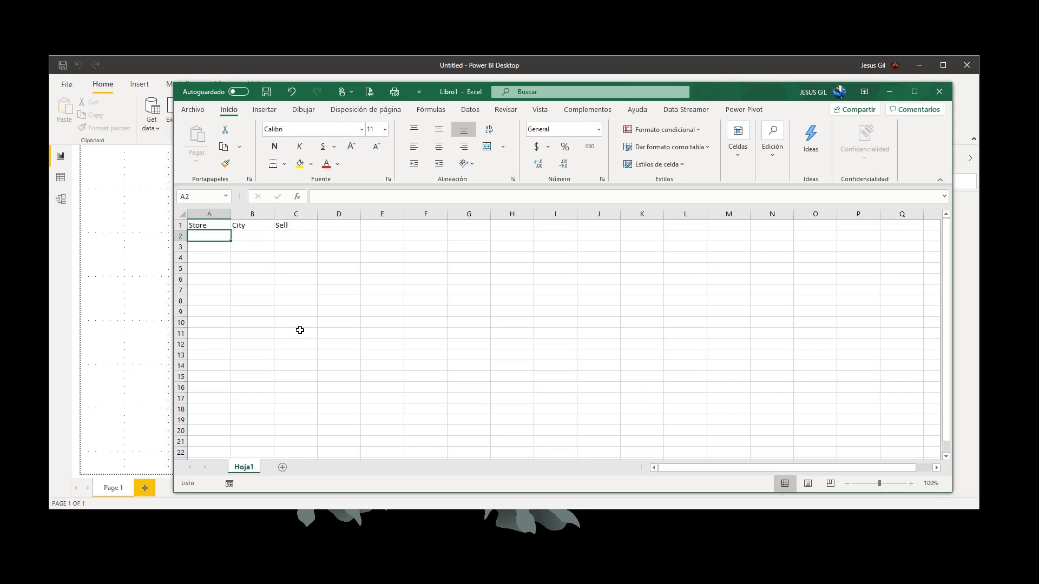
type("1")
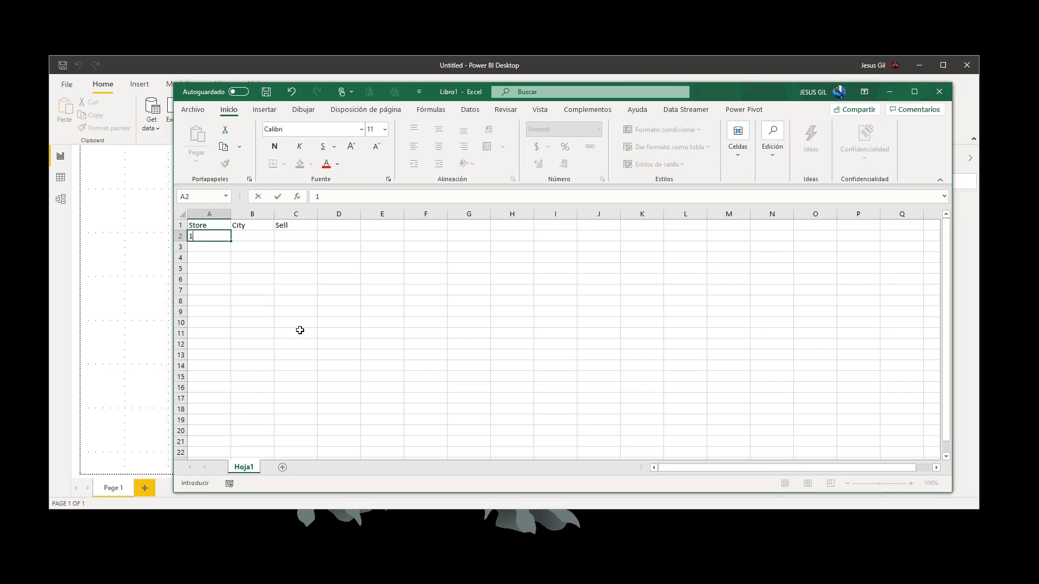
key("Return")
key("Up")
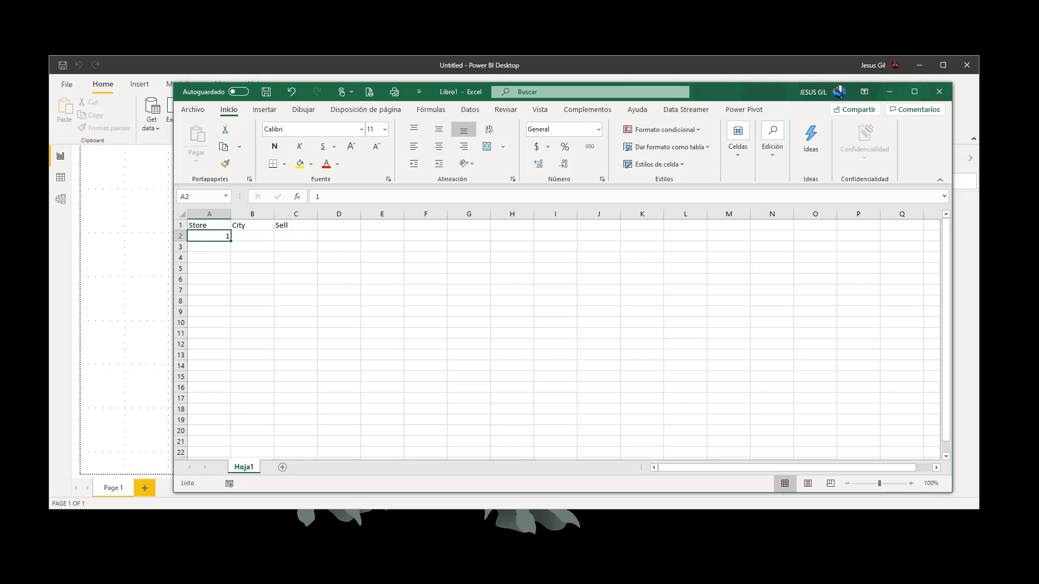
key("Return")
type("2")
key("Return")
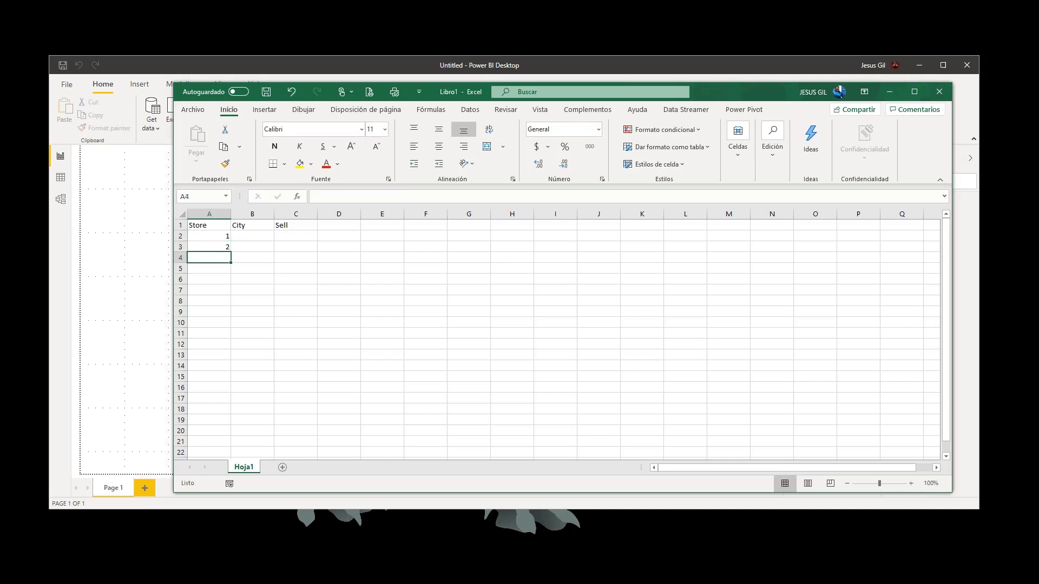
type("3")
- Fill the City column with CDMX, Pachuca and Toluca for stores 1 to 3
key("Up")
key("Up")
key("Right")
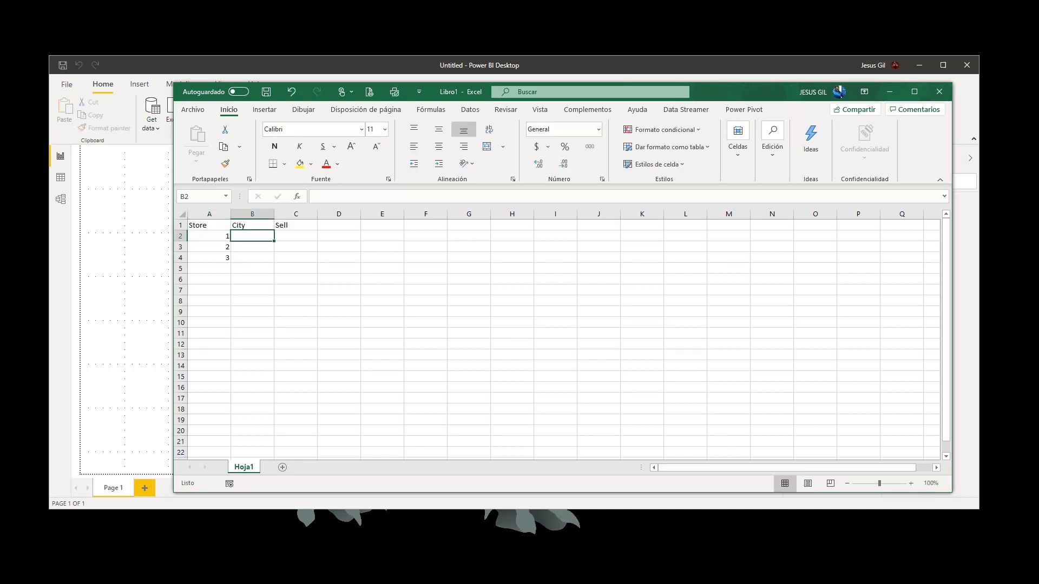
type("CDMX")
key("Return")
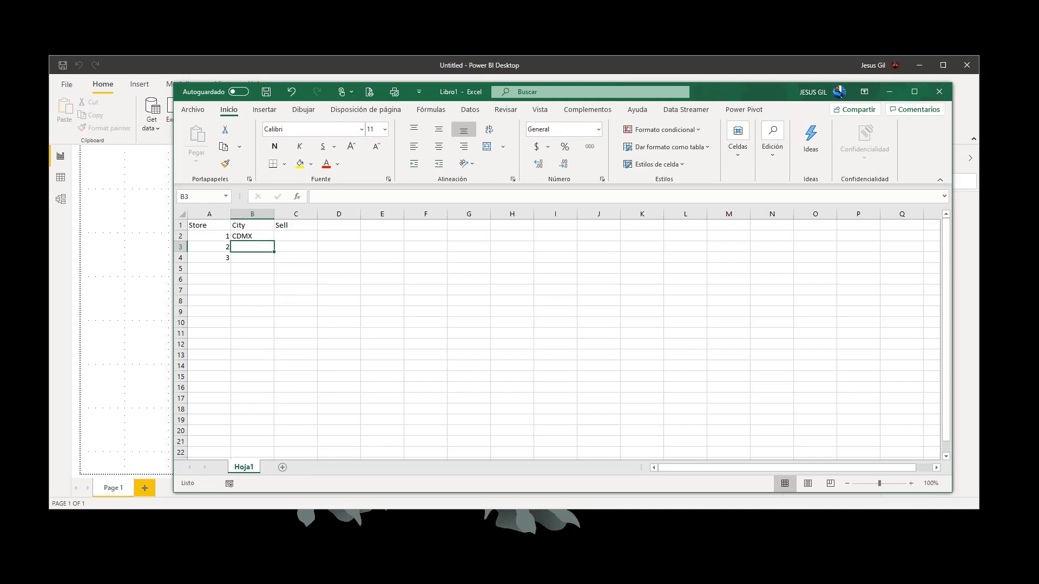
type("Pachuca")
key("Return")
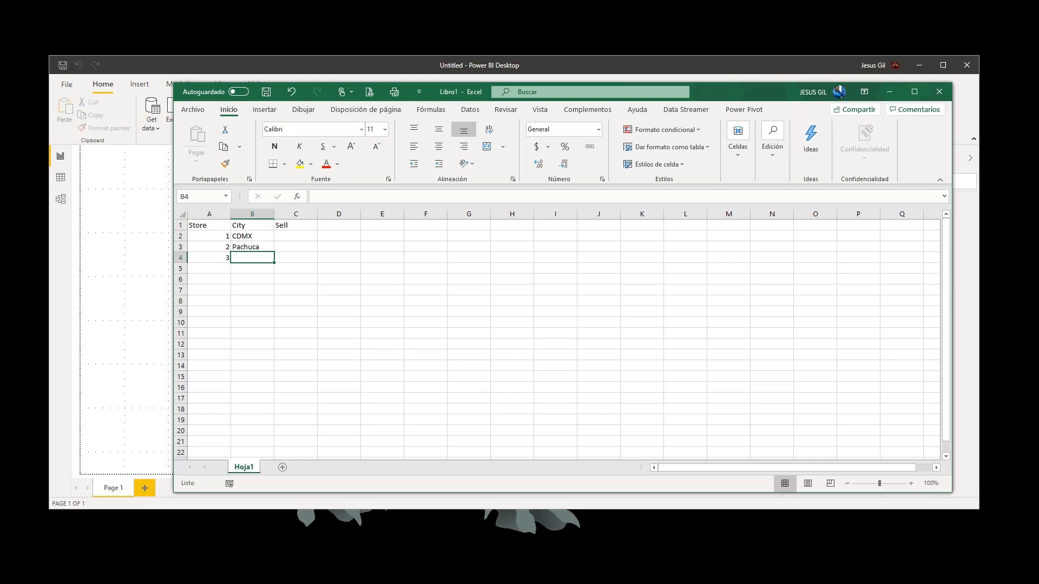
type("Toluca")
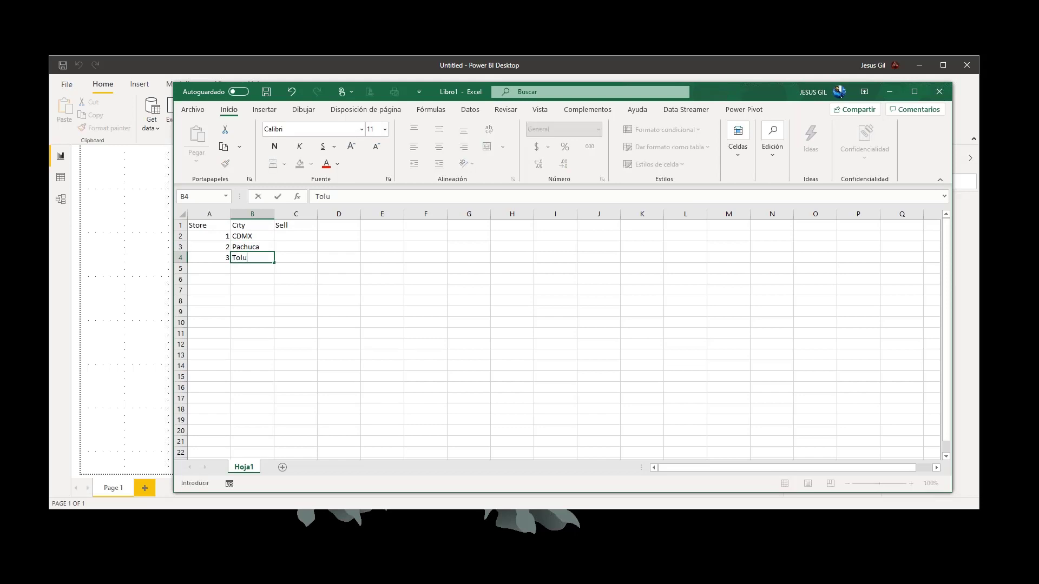
- Enter 500000 as the Sell value for CDMX in C2
key("Right")
key("Up")
key("Up")
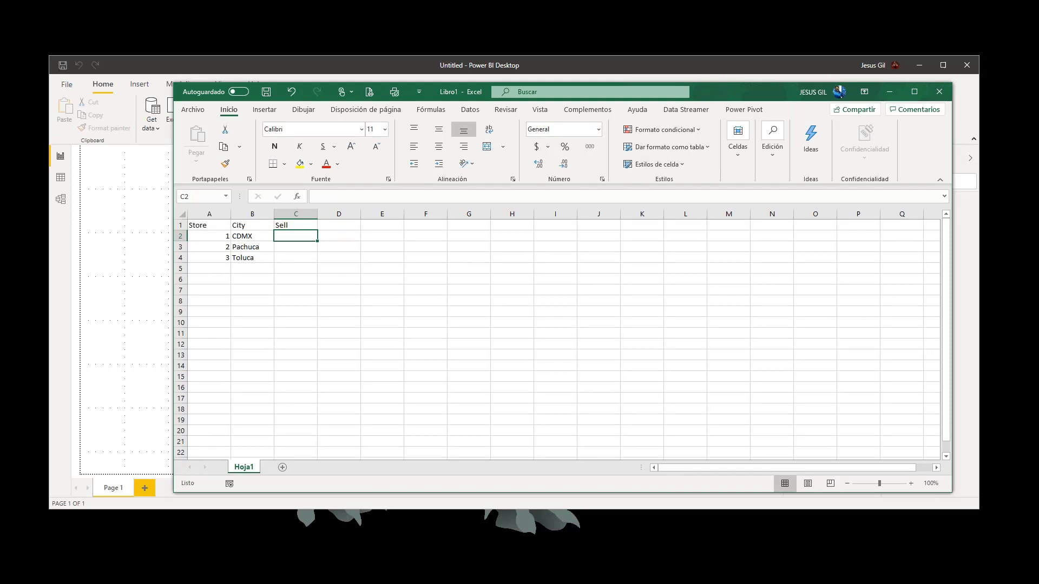
type("50")
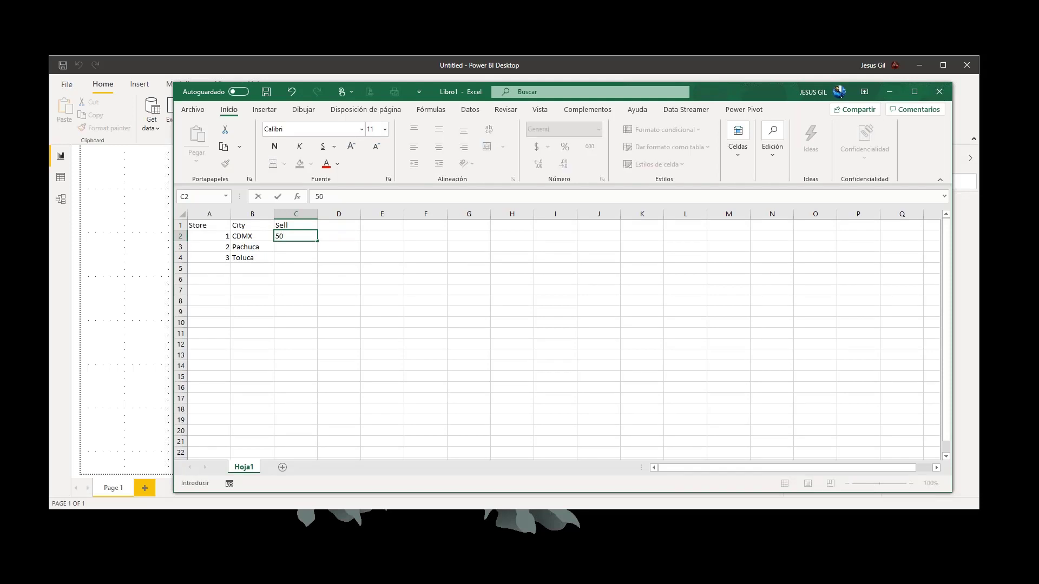
type("0000")
key("Return")
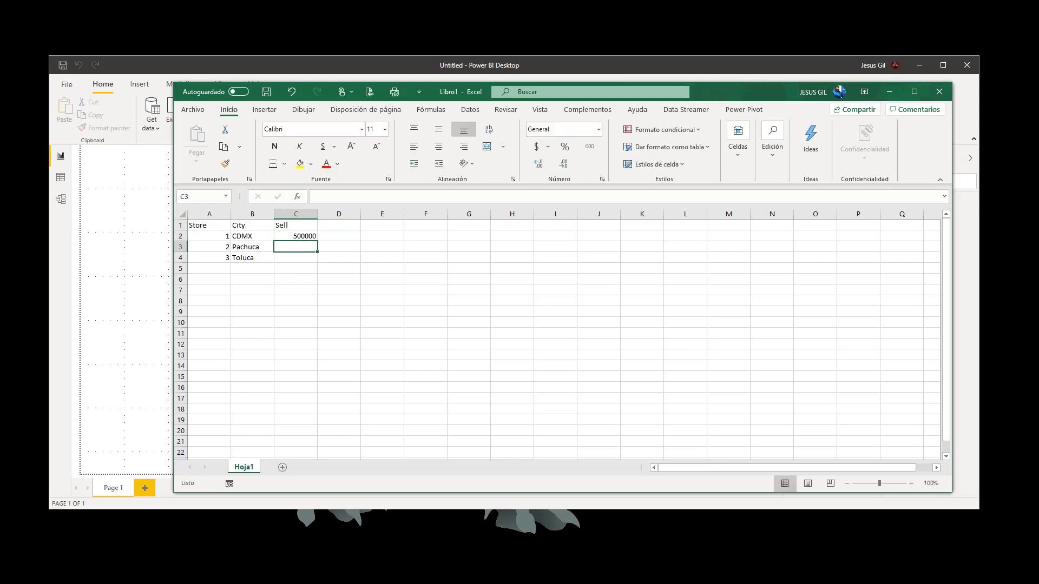
- Copy the CDMX Sell value down to the Pachuca and Toluca rows
key("Up")
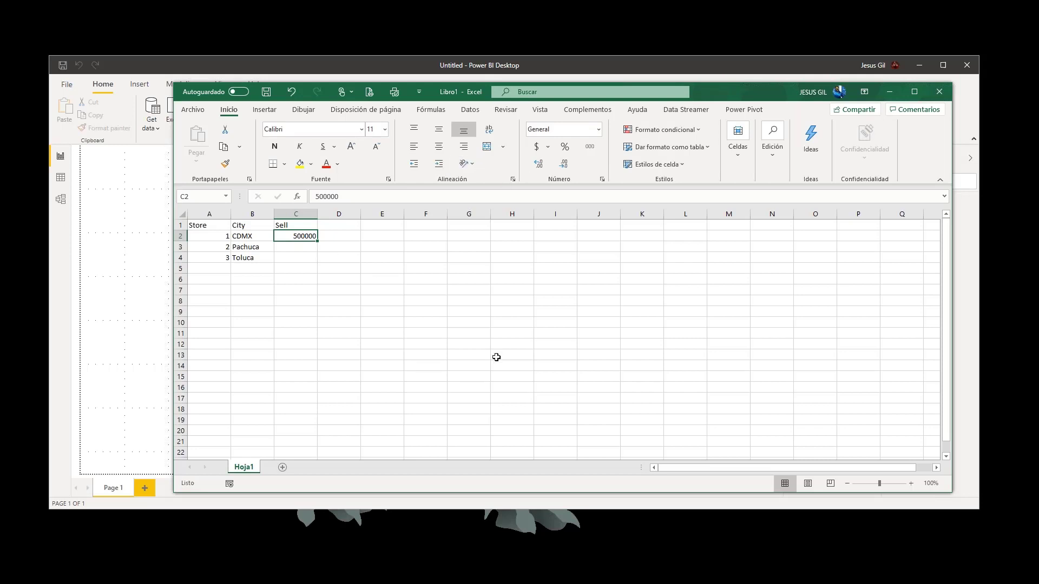
key("ctrl+c")
key("Down")
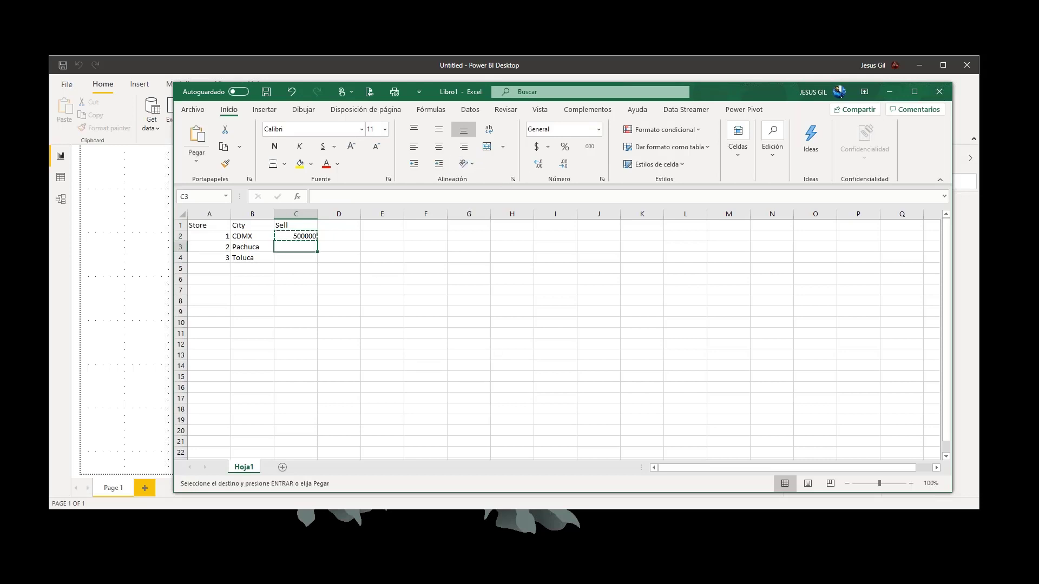
key("Return")
key("Down")
key("Up")
key("Down")
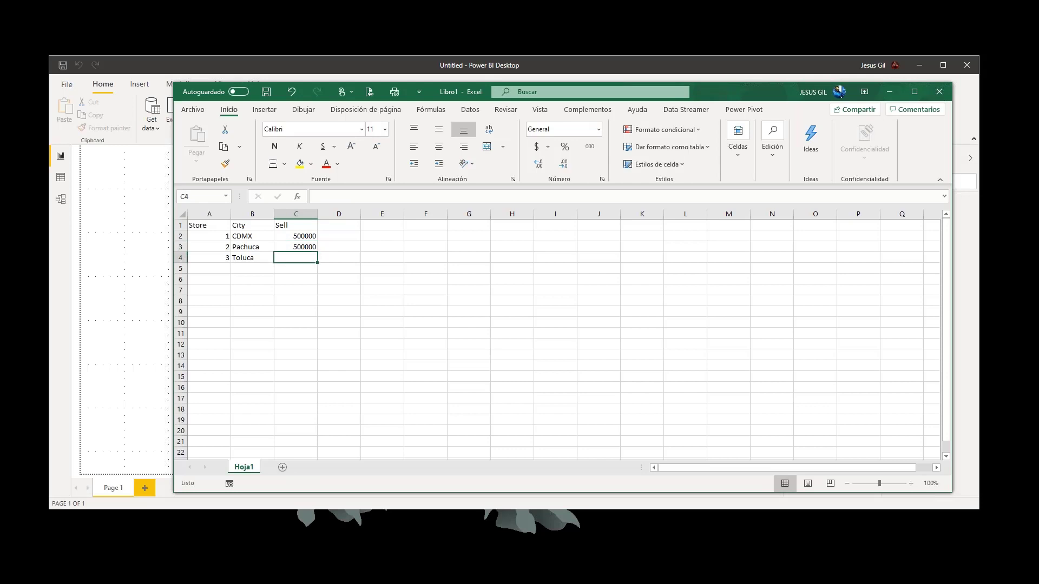
key("Up")
key("ctrl+c")
key("Down")
key("Return")
- Change the Sell value for Pachuca in C3 to 350000
key("Up")
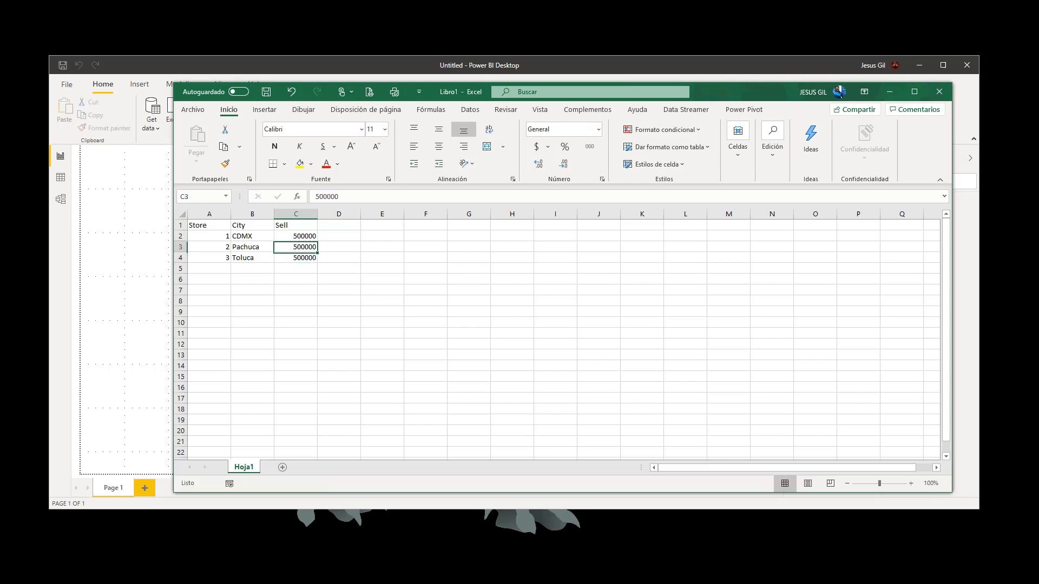
key("F2")
key("shift+Right")
key("shift+Right")
key("shift+Right")
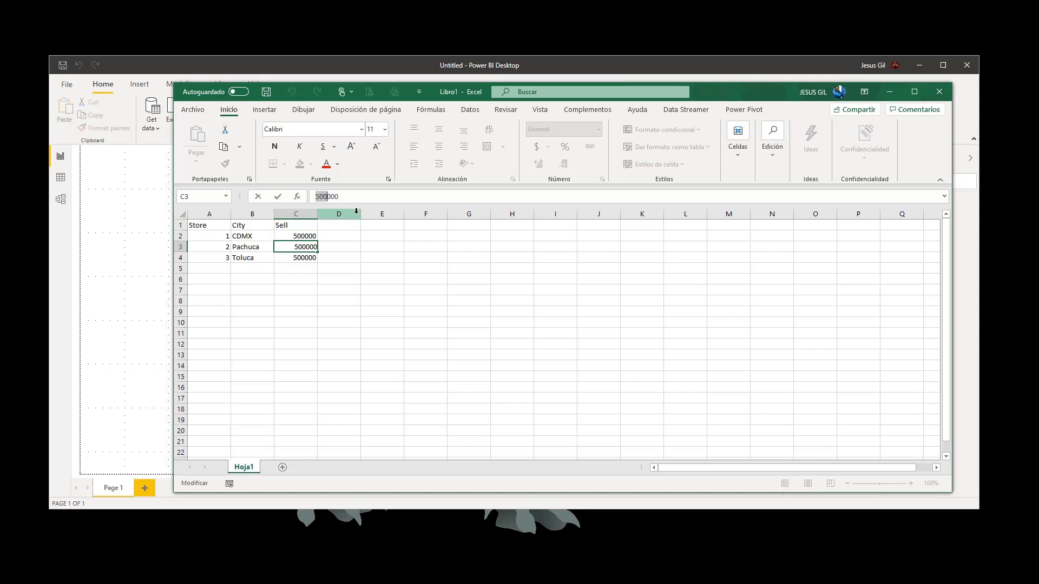
type("350")
key("Return")
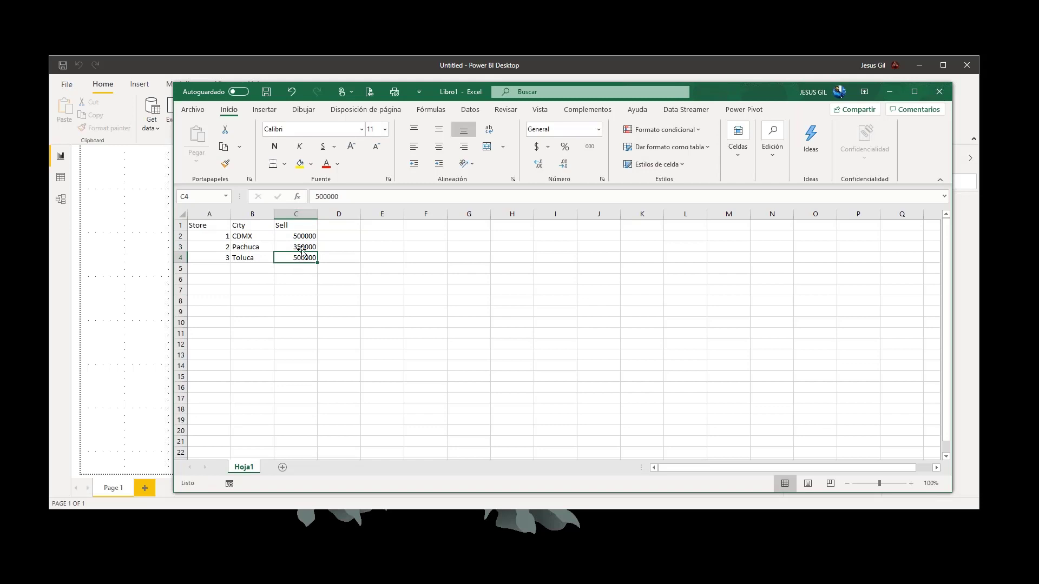
- Change the Sell value for Toluca in C4 to 400000
left_click(318, 196)
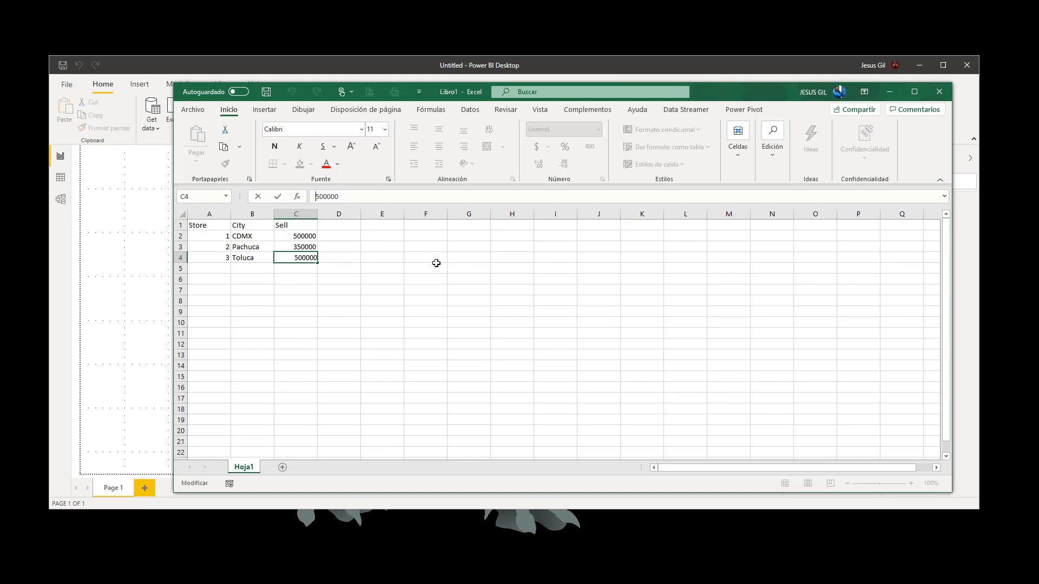
key("shift+Right")
type("4")
key("ctrl+Return")
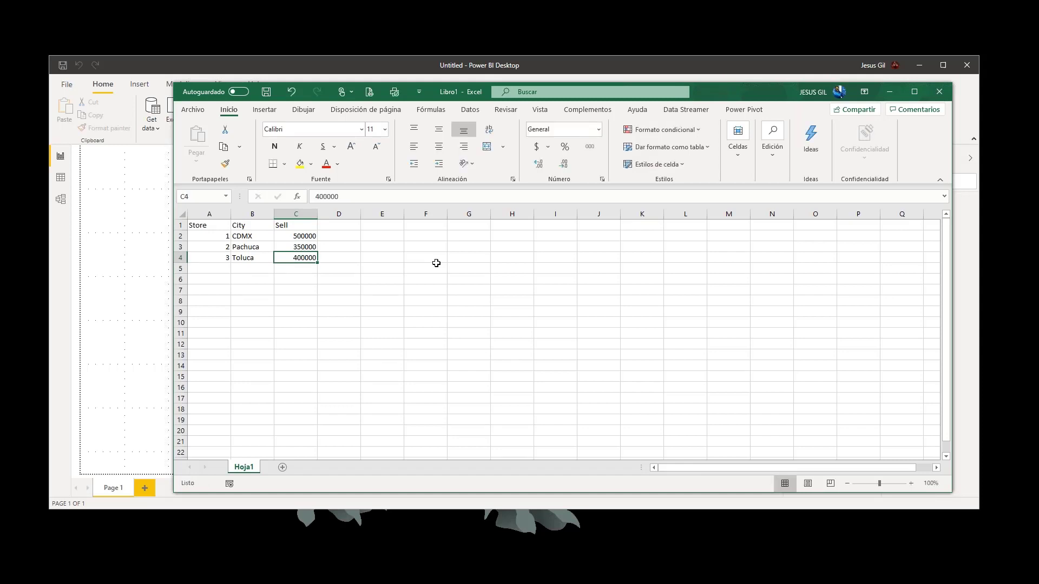
- Add a Date column header in D1 and enter 1/1/2020 for the CDMX row
left_click(295, 236)
left_click(342, 225)
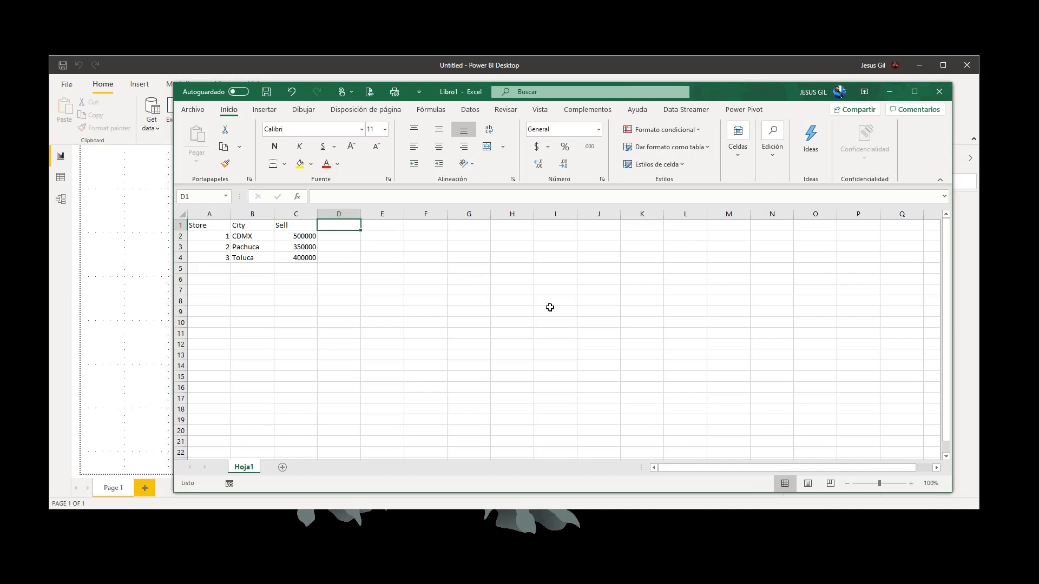
type("Date")
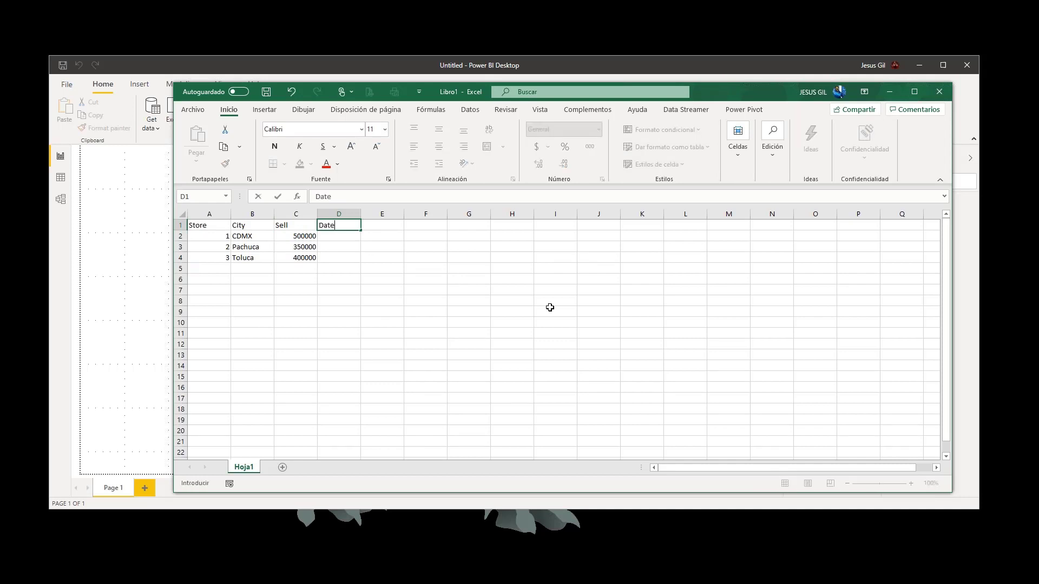
key("Return")
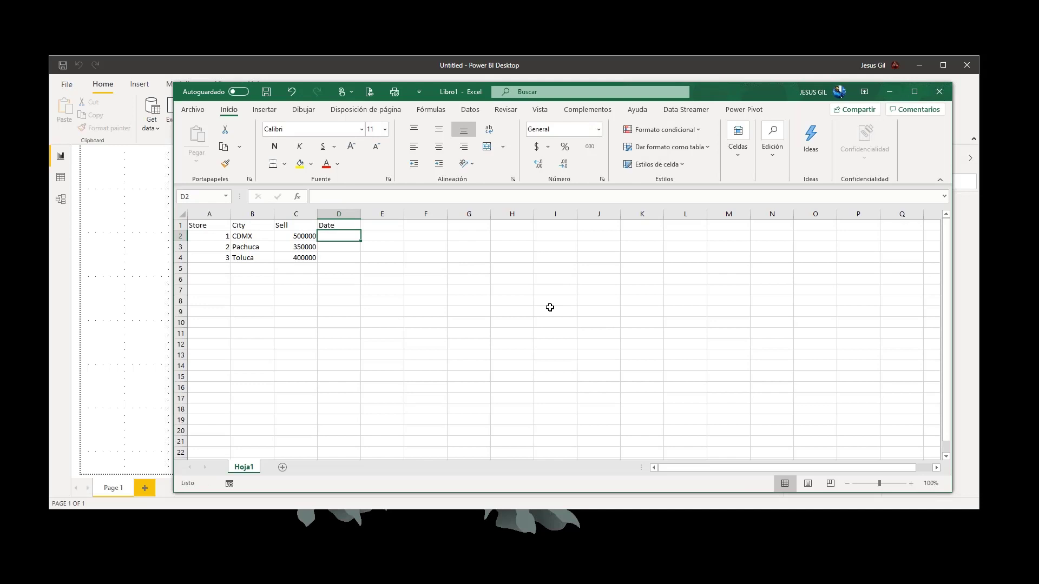
type("1/1")
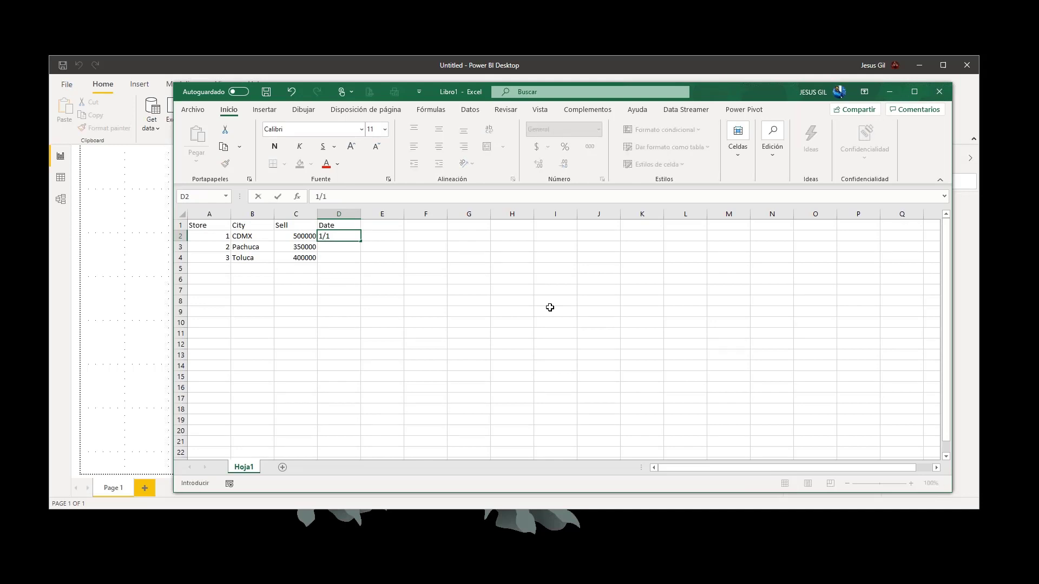
type("/2020")
key("Return")
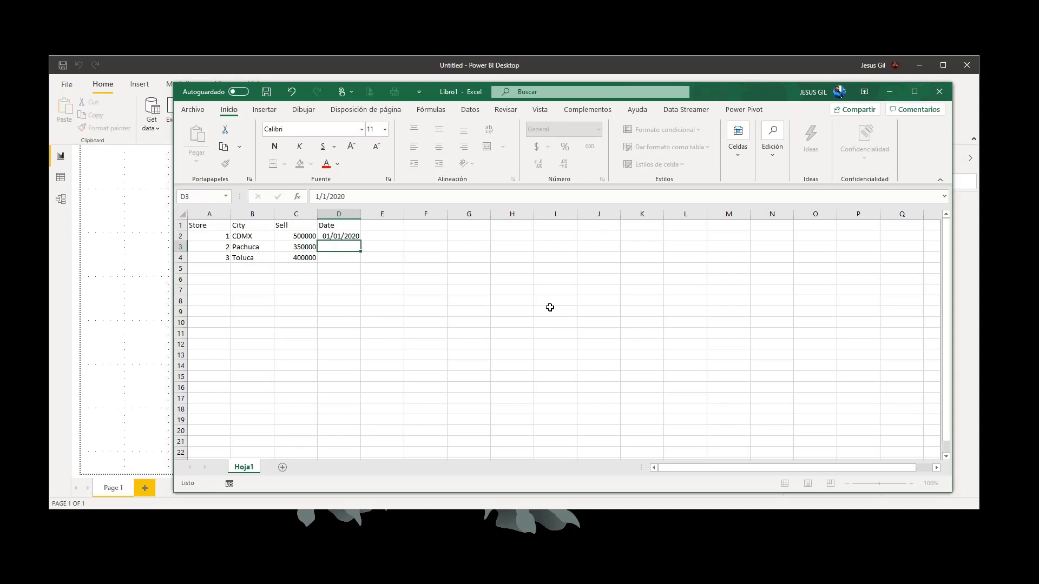
- Copy the CDMX date into the Date cells of the Pachuca and Toluca rows
key("Up")
key("ctrl+c")
key("Down")
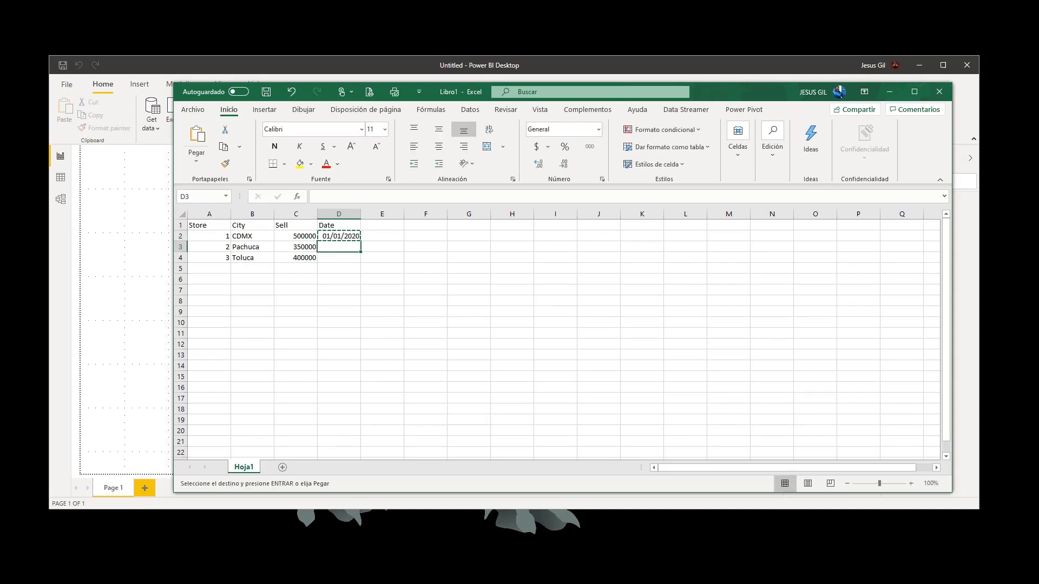
key("shift+Down")
key("ctrl+v")
key("Up")
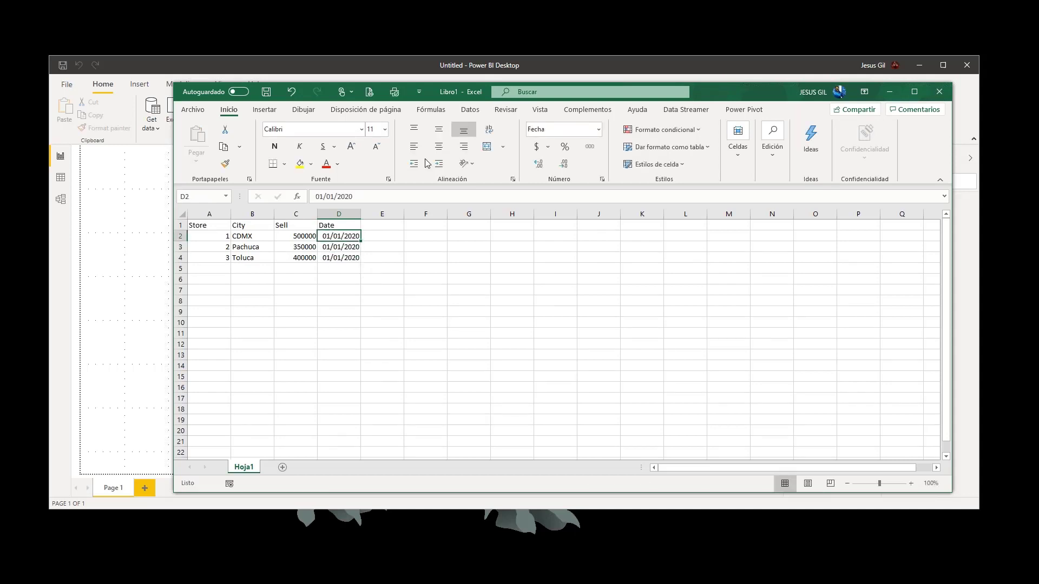
- Start saving the new workbook and browse this computer's local disk (C:) for the save location
left_click(266, 92)
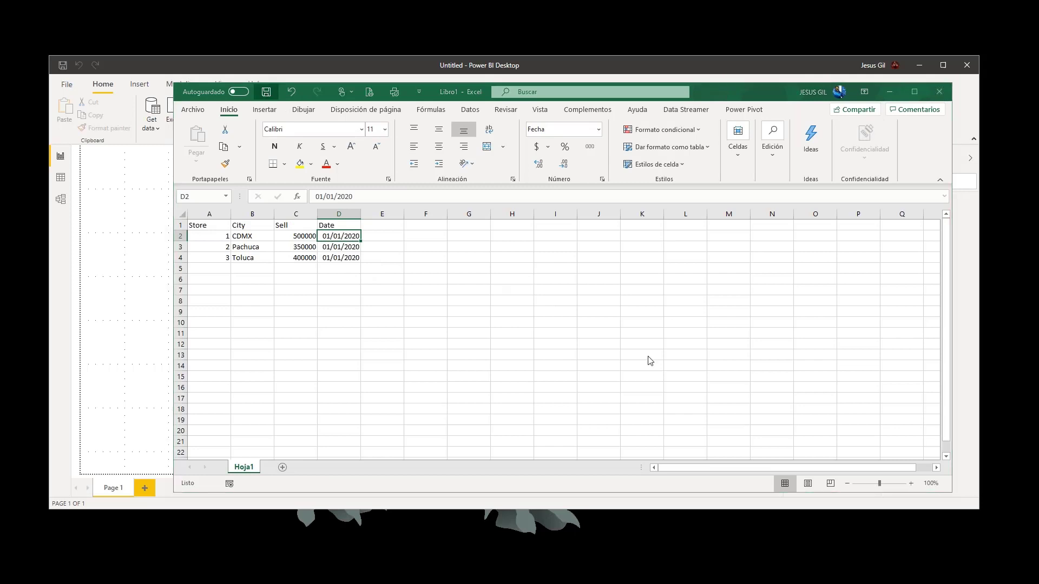
left_click(503, 335)
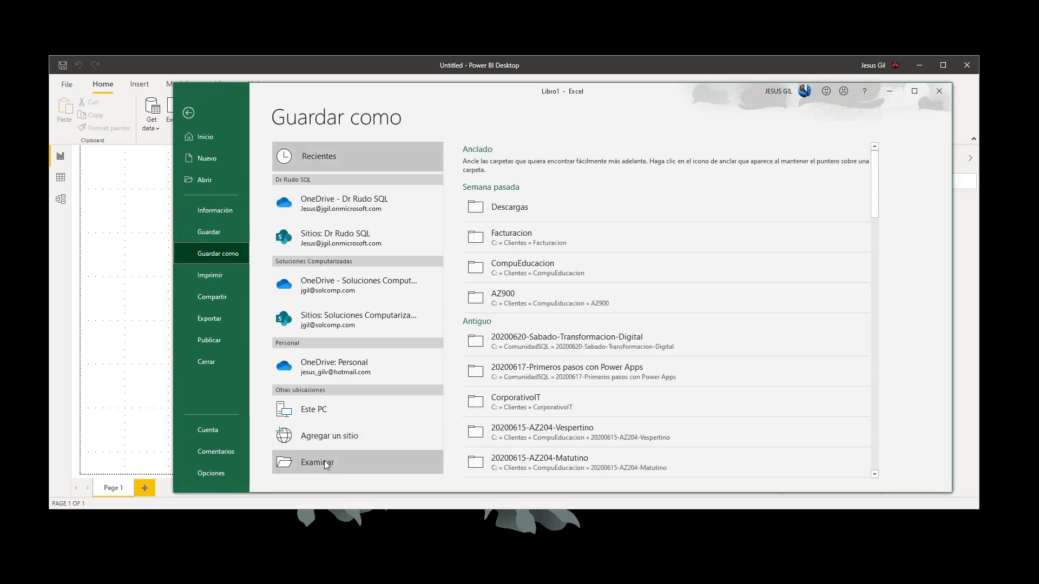
left_click(325, 465)
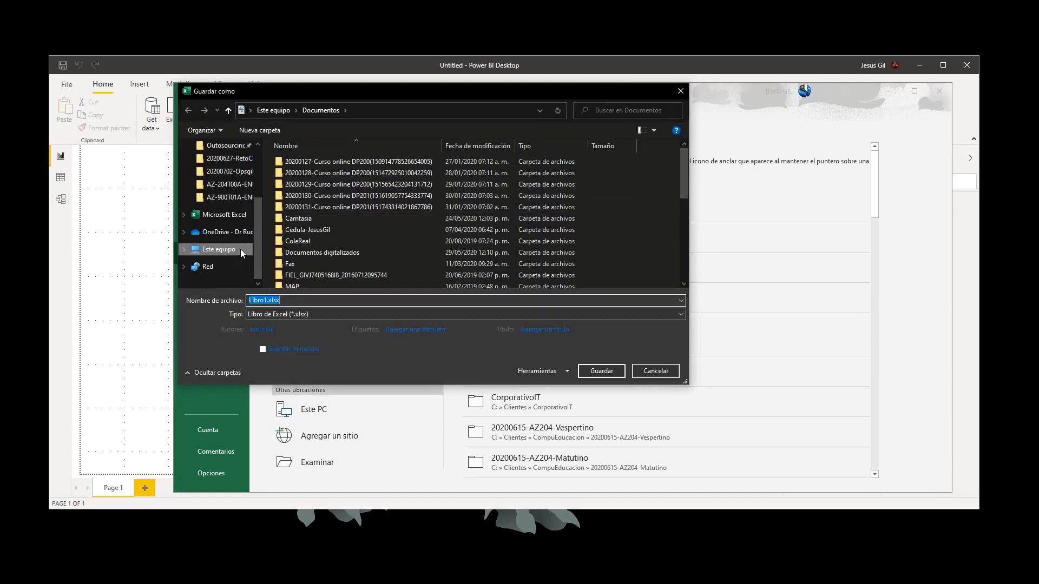
left_click(240, 249)
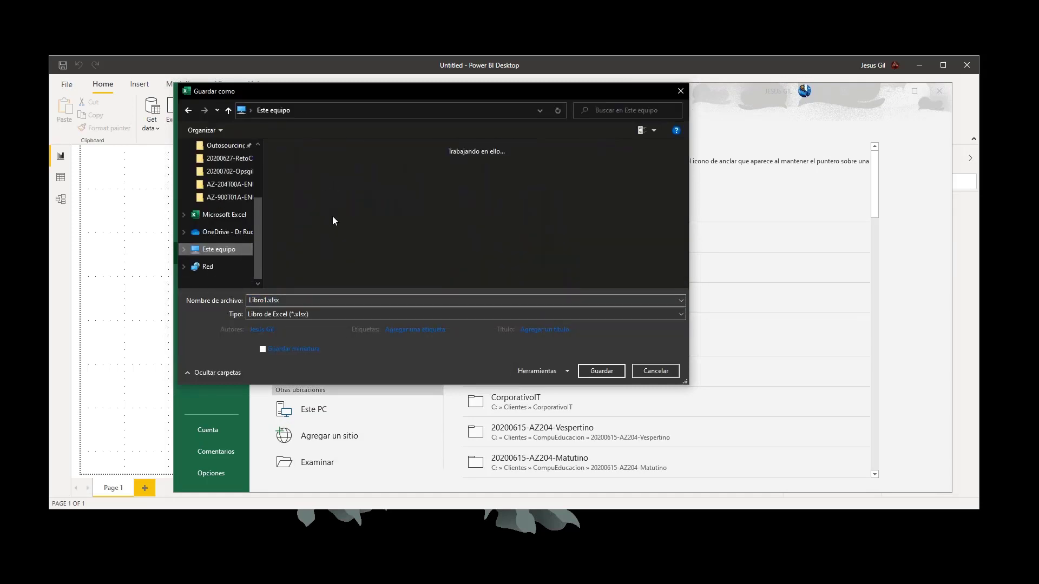
scroll(332, 238, "down", 1)
left_click(332, 276)
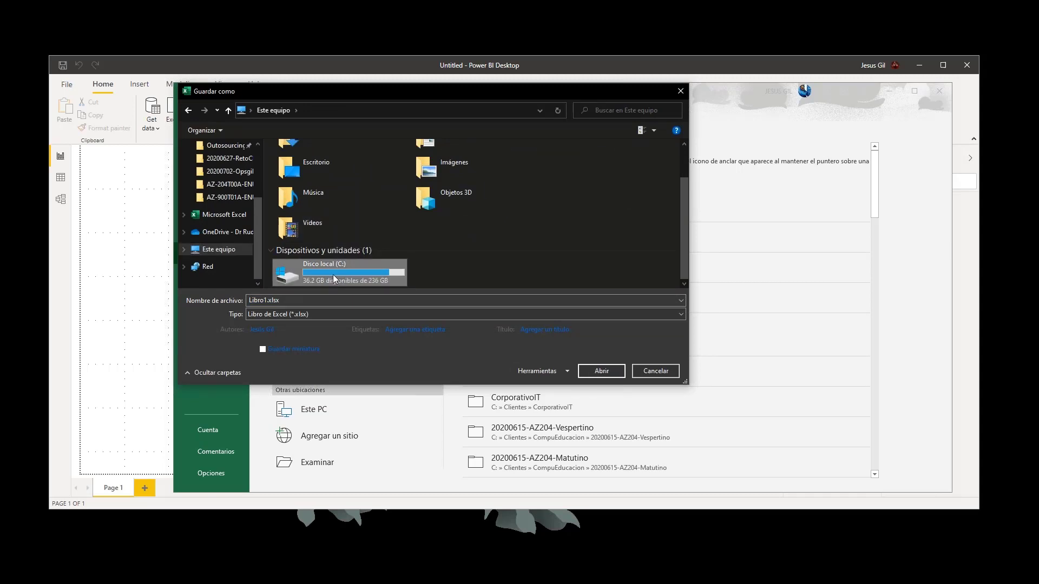
double_click(333, 280)
- Choose the 20200702-Opsgility folder inside ComunidadSQL as the save location
scroll(358, 238, "down", 1)
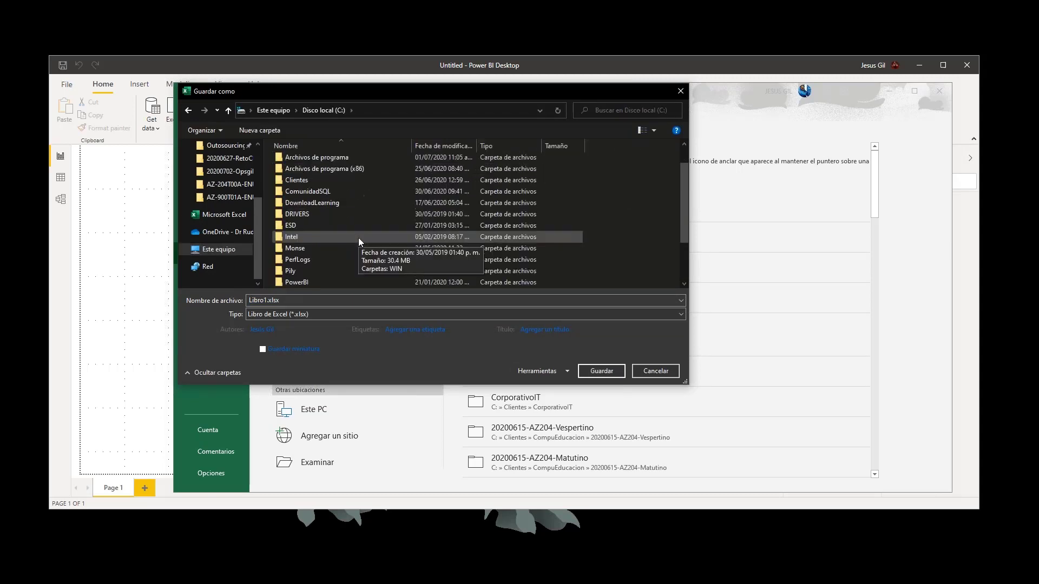
scroll(358, 238, "down", 2)
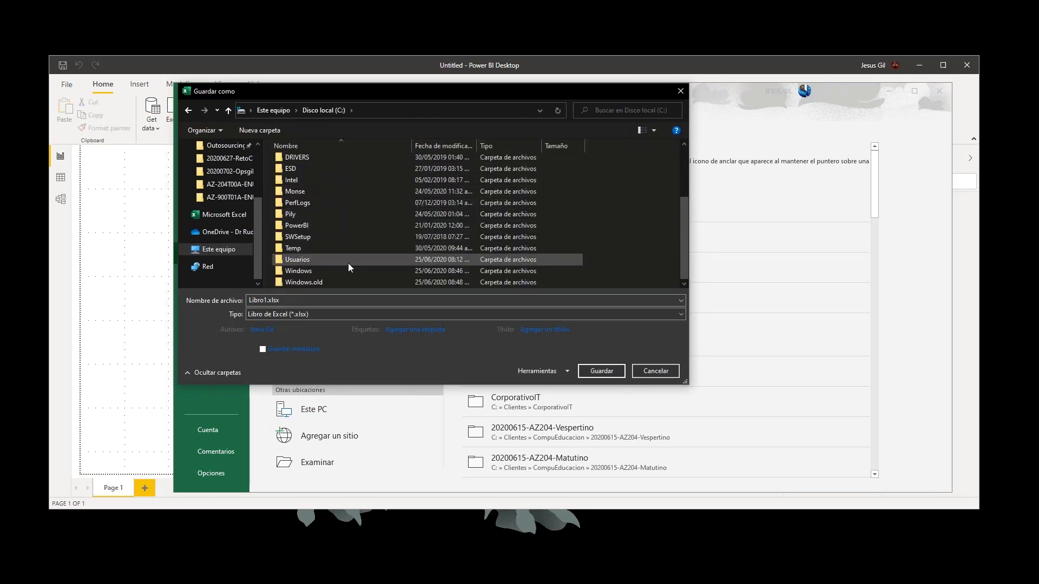
scroll(349, 263, "up", 3)
left_click(329, 220)
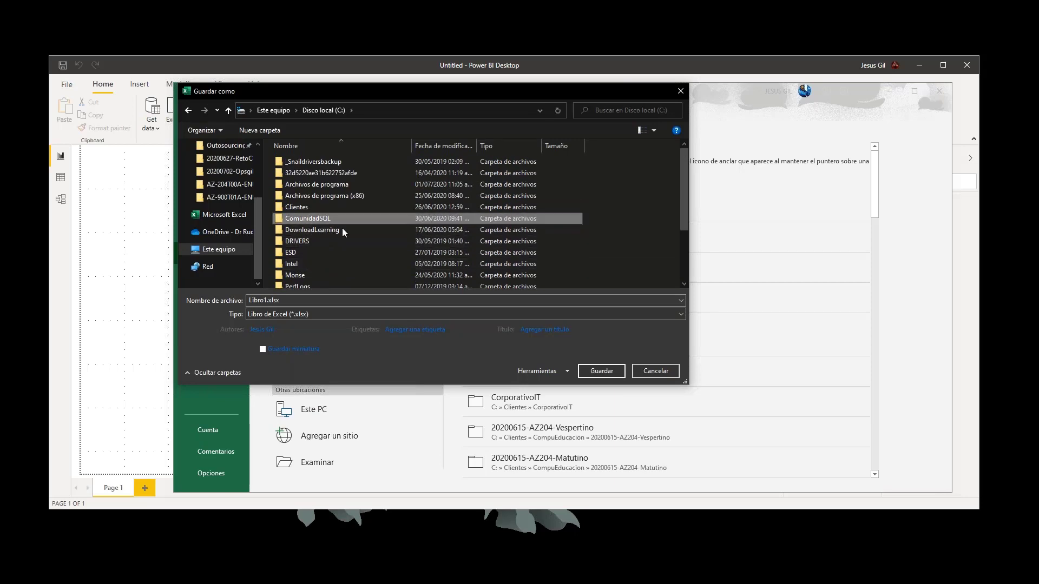
key("Return")
scroll(381, 248, "down", 3)
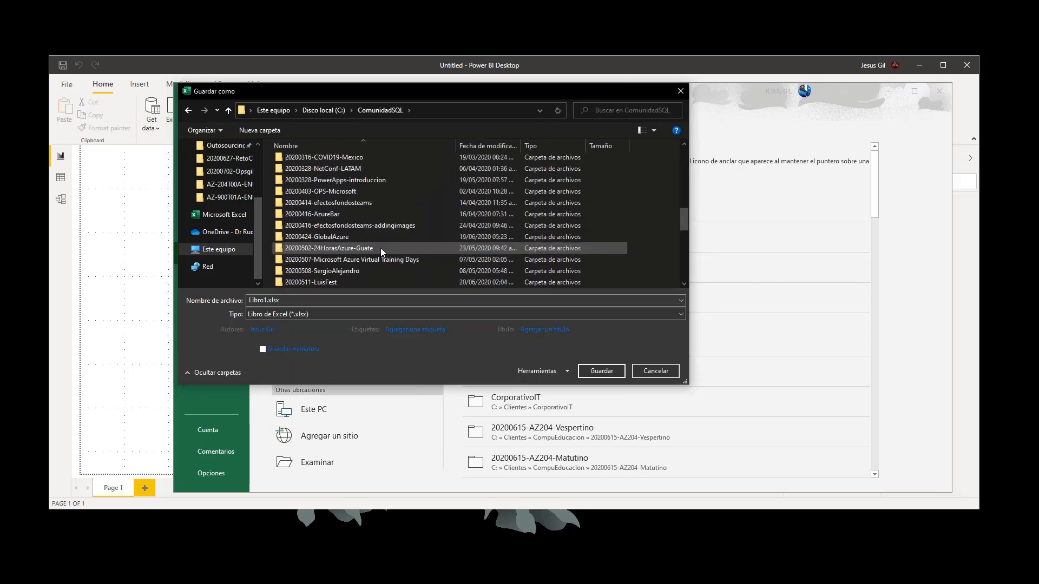
scroll(381, 248, "down", 6)
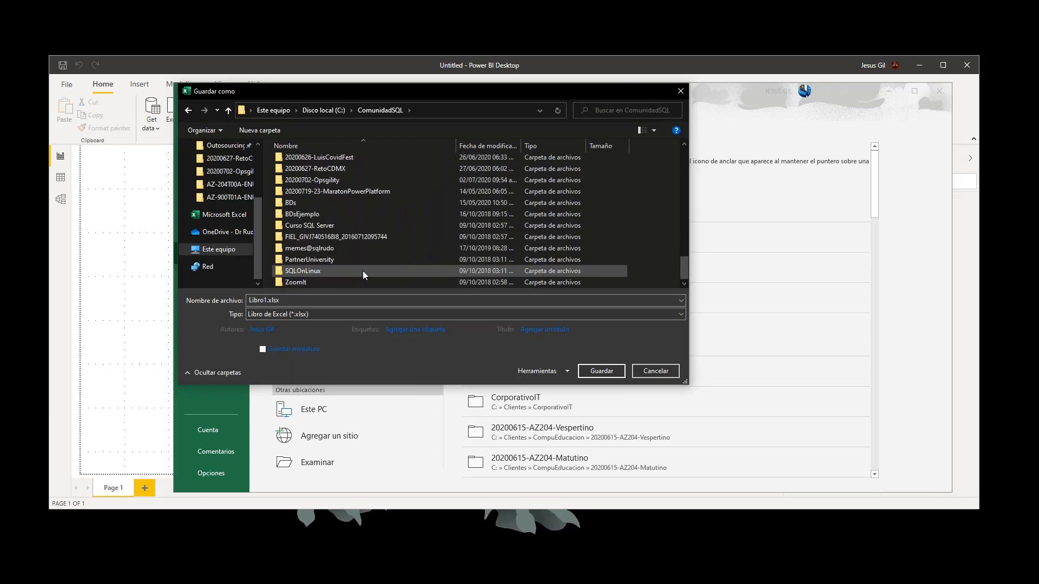
double_click(319, 177)
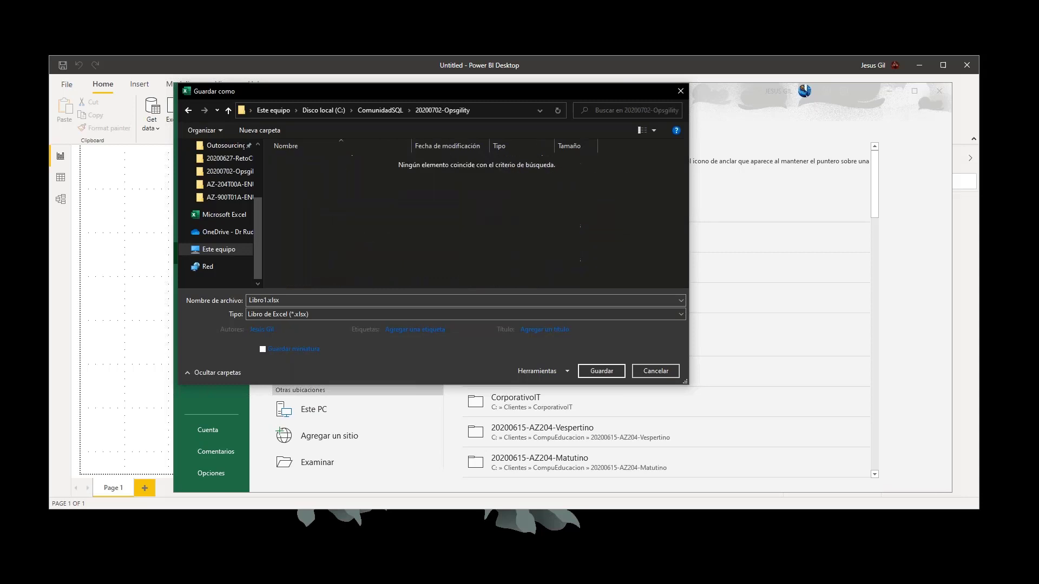
- Name the workbook sell-example and save it as an Excel workbook in the chosen folder
left_click(311, 301)
key("shift+Left")
key("shift+Left")
key("shift+Left")
key("shift+Left")
key("shift+Left")
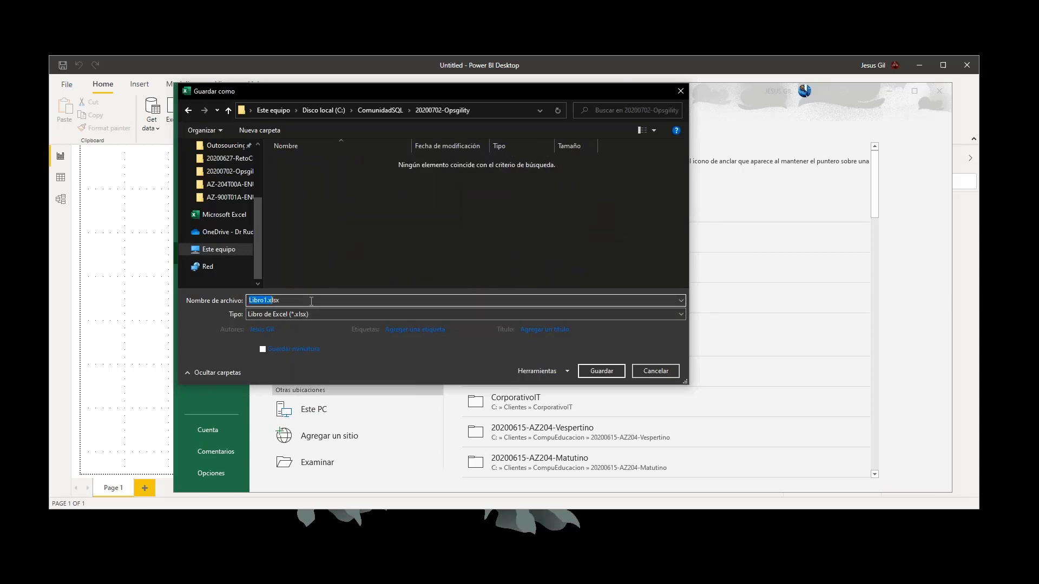
type("sell-example")
key("Return")
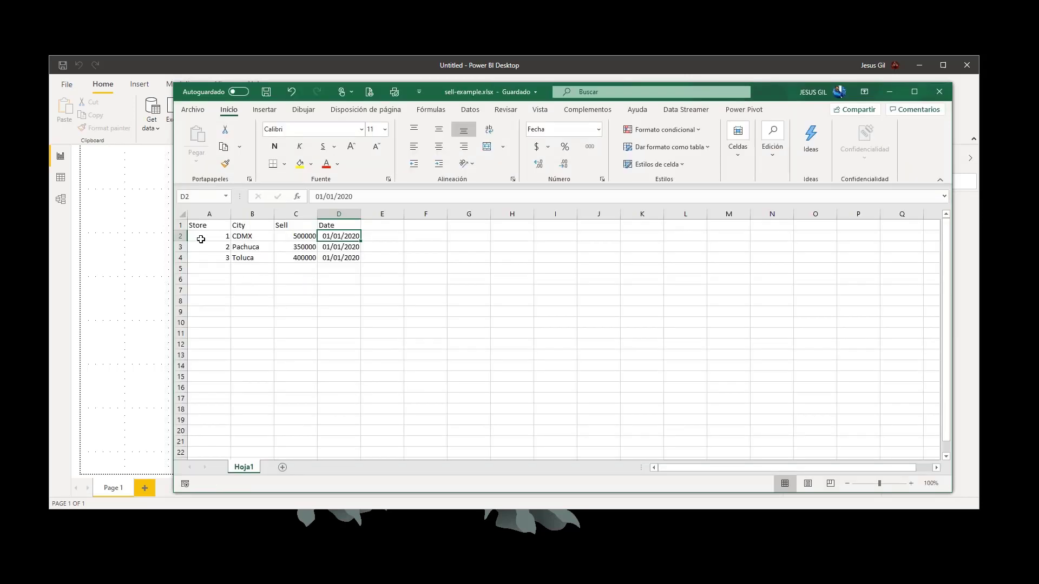
- Switch to Power BI Desktop and get data from the Excel file sell-example.xlsx in the 20200702-Opsgility folder
left_click(130, 234)
left_click(158, 129)
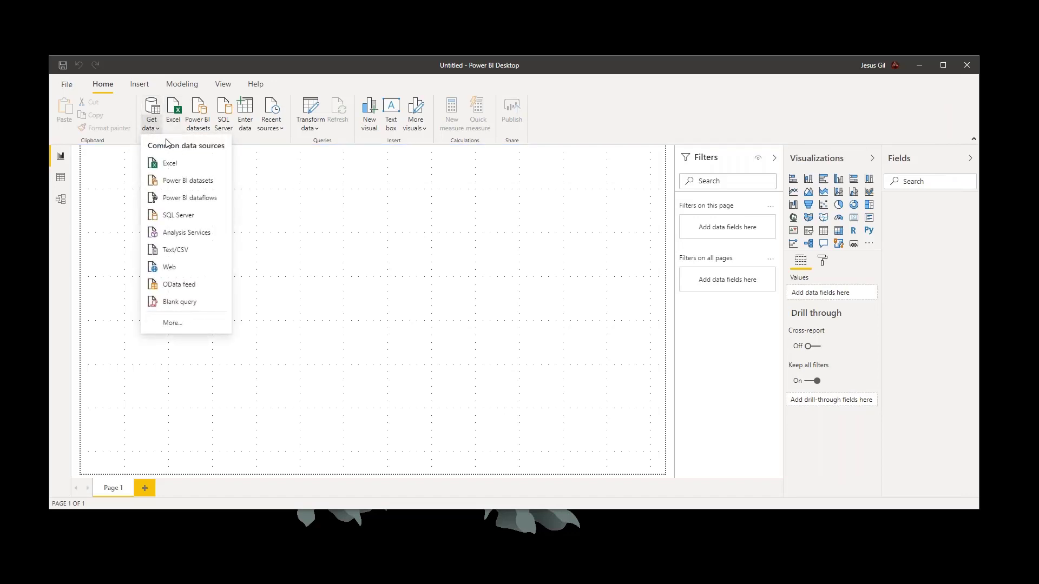
left_click(165, 163)
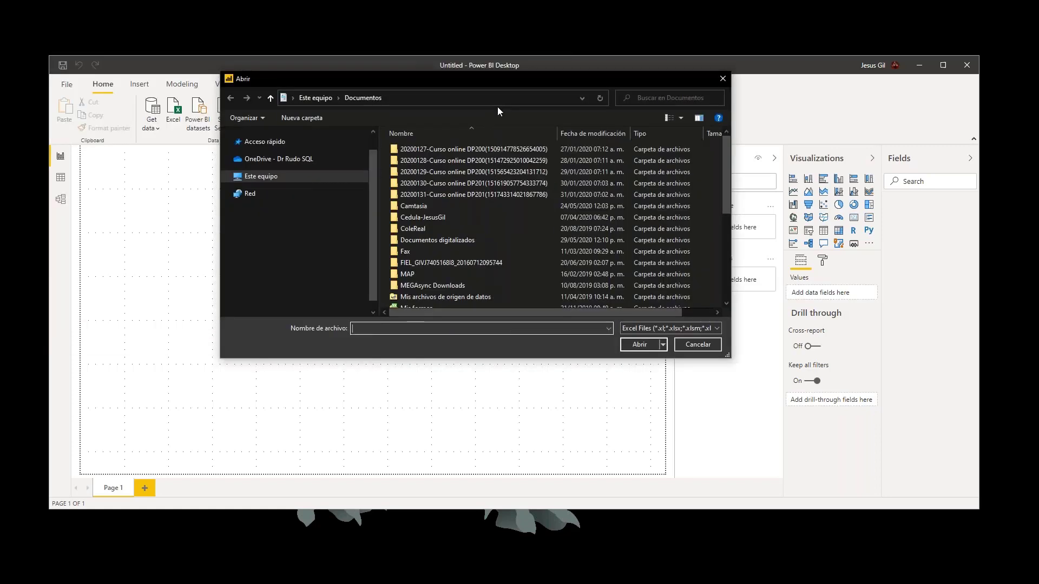
scroll(303, 280, "down", 1)
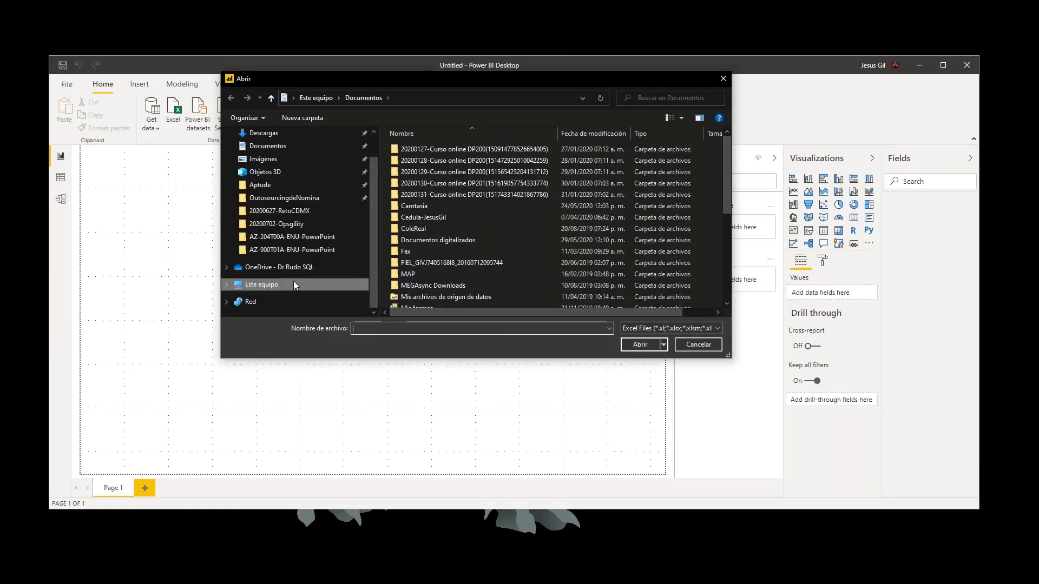
left_click(278, 224)
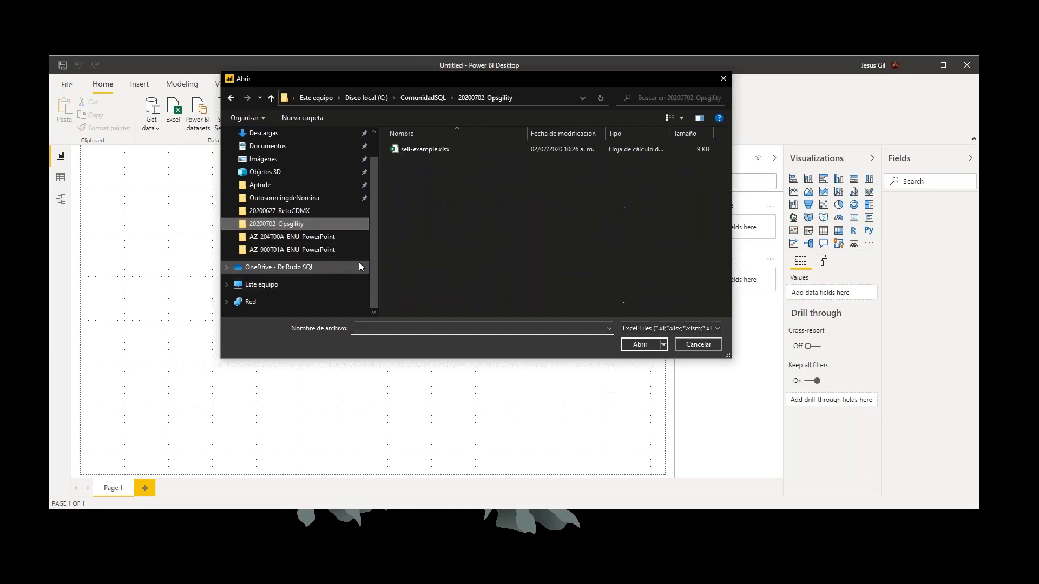
left_click(447, 151)
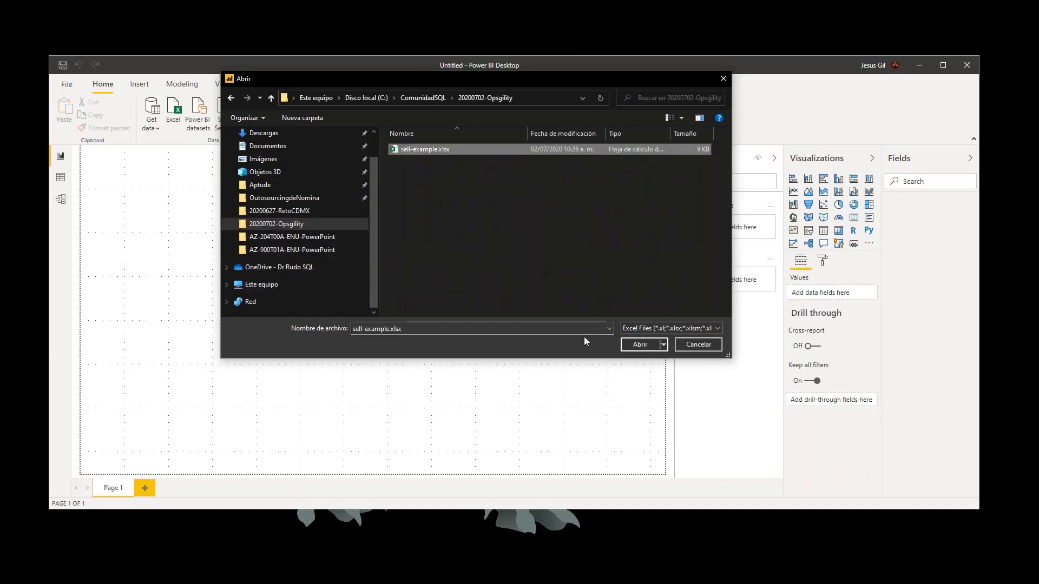
left_click(639, 345)
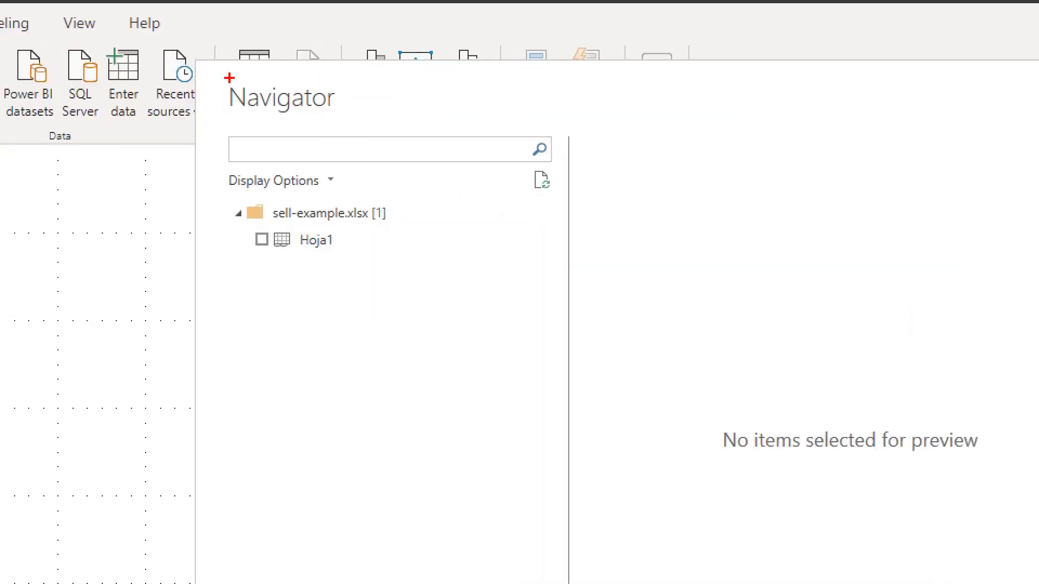
left_click_drag(205, 81, 379, 124)
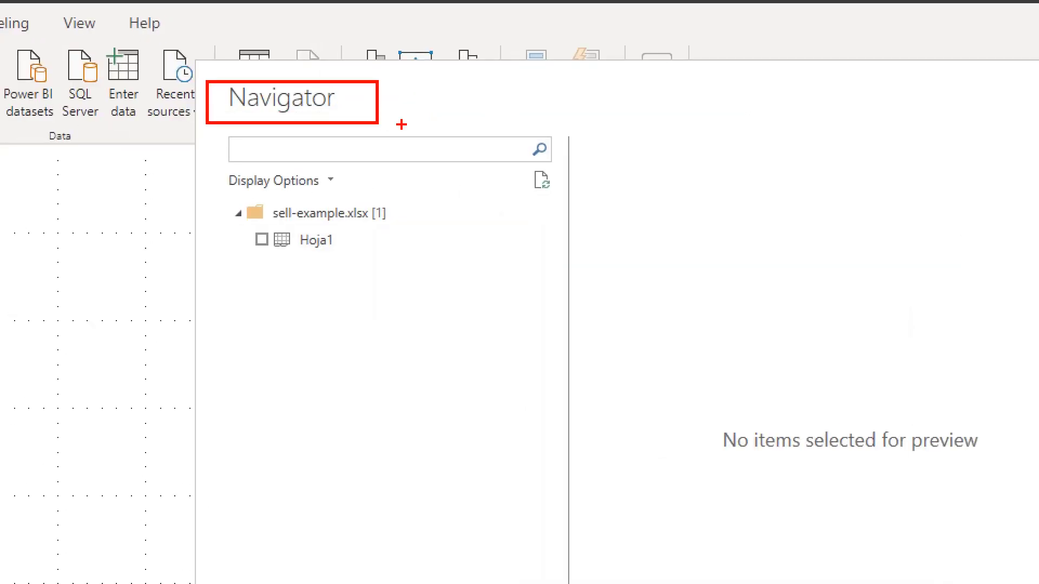
key("Escape")
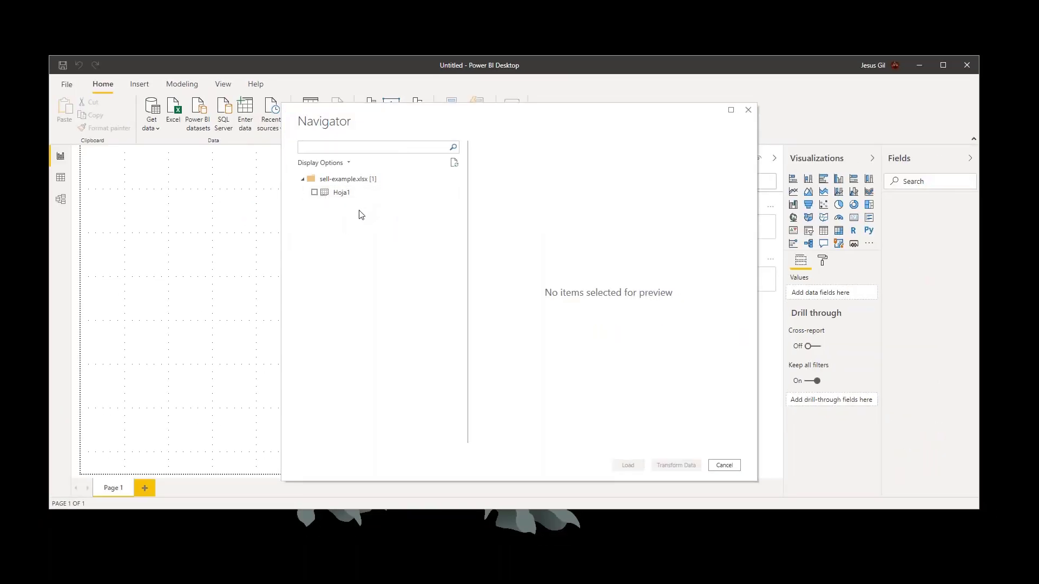
key("ctrl+1")
left_click(359, 210)
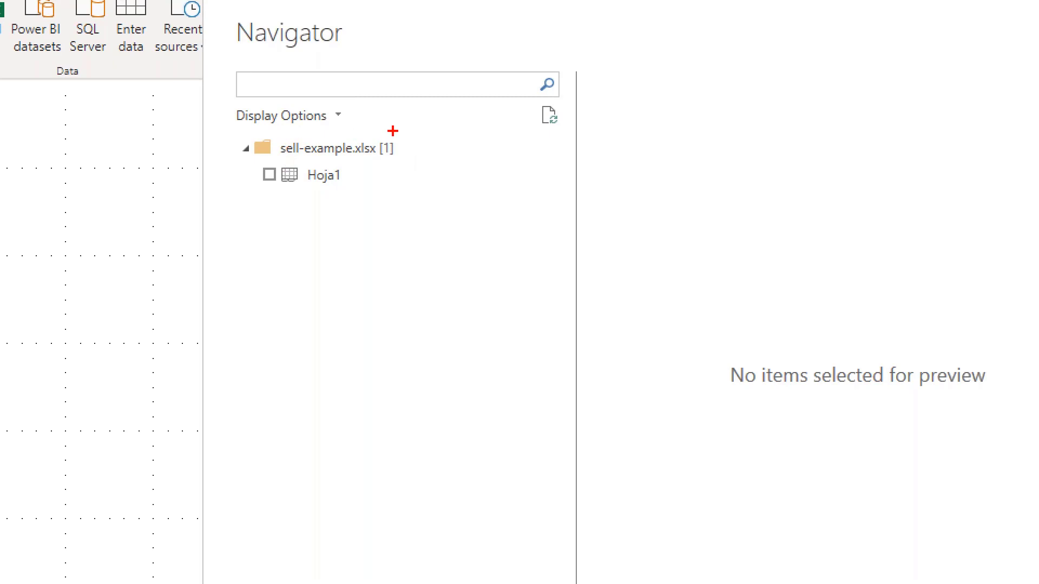
left_click_drag(407, 141, 427, 123)
left_click_drag(257, 156, 383, 192)
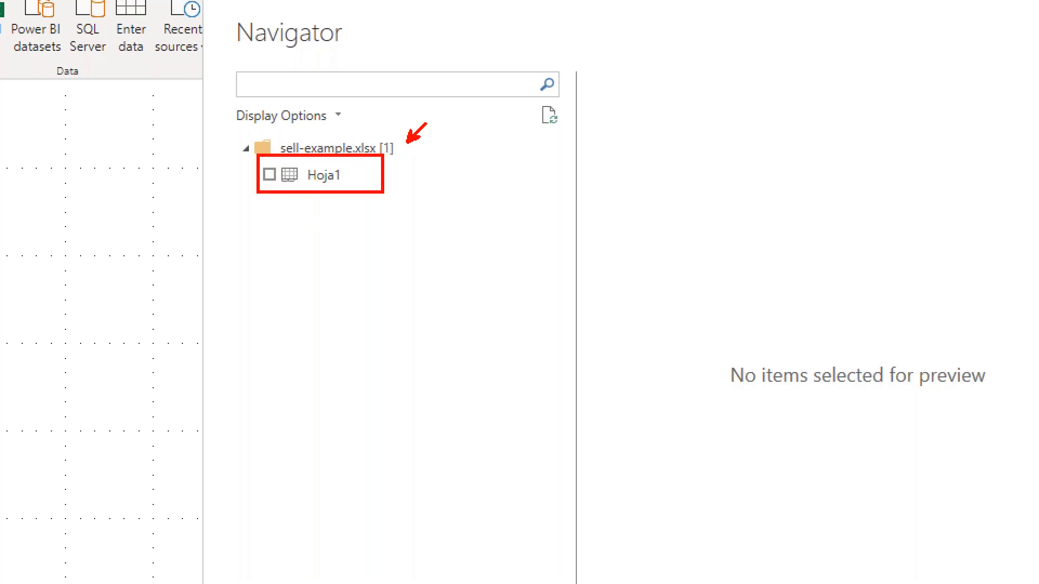
key("Escape")
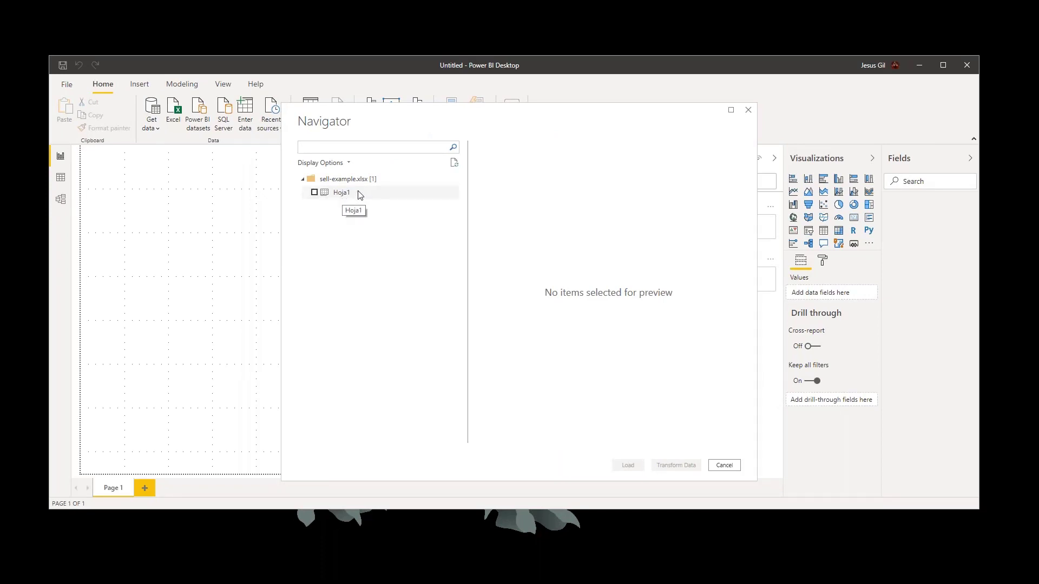
- Select the Hoja1 sheet of sell-example.xlsx for import and load it into the report
left_click(331, 197)
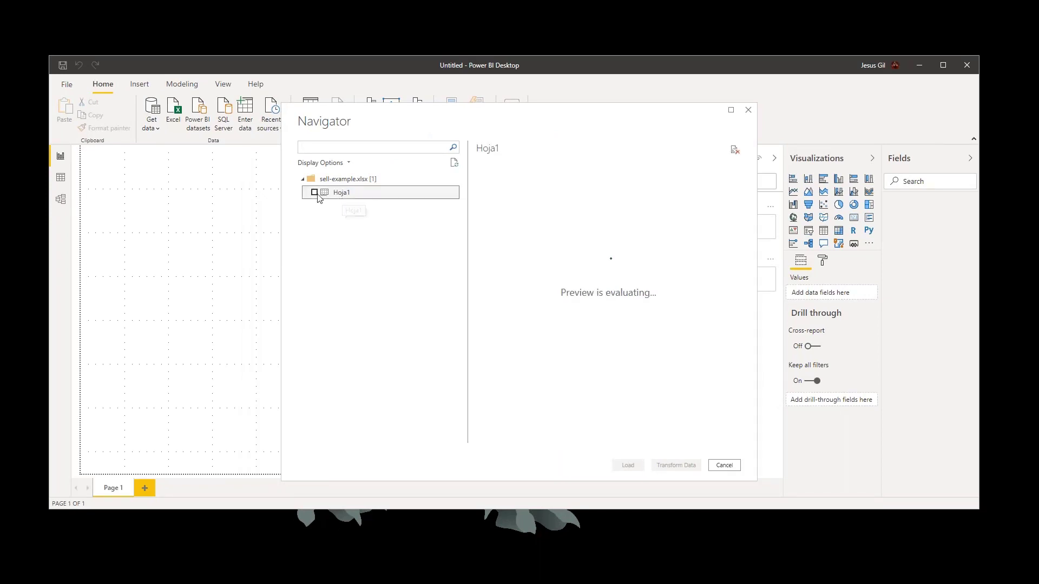
left_click(314, 194)
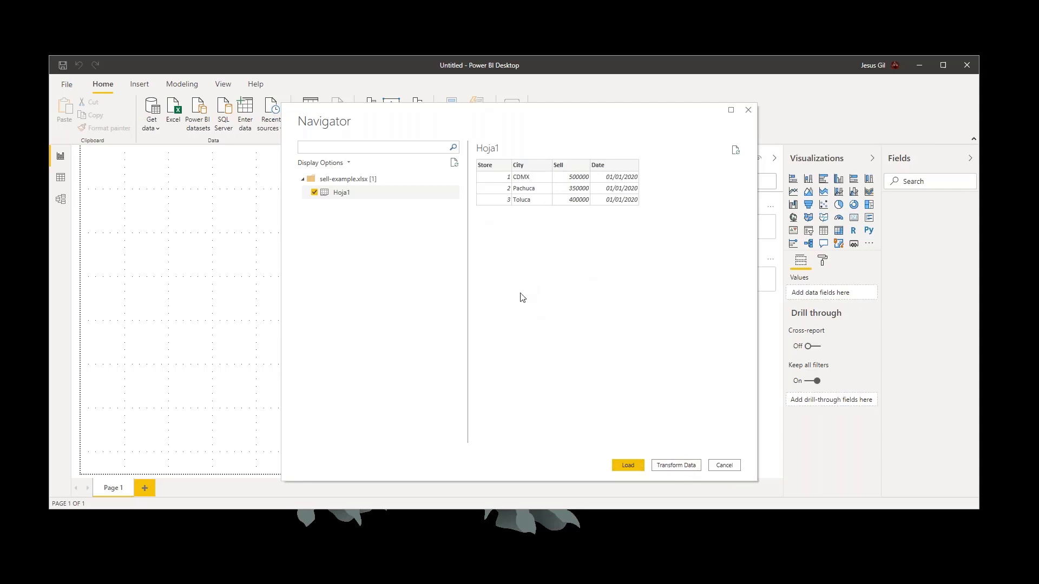
left_click(628, 465)
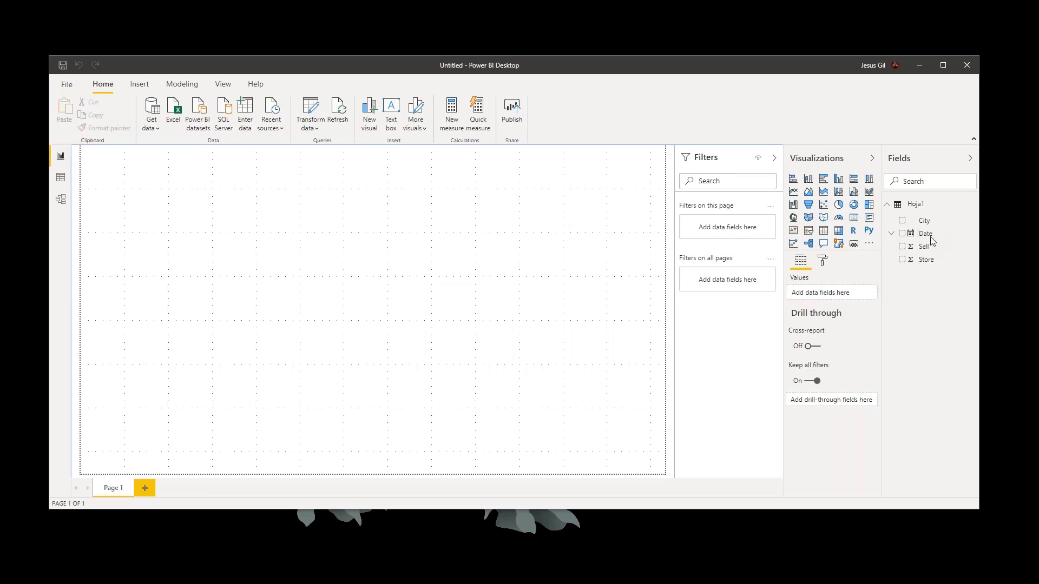
key("ctrl+1")
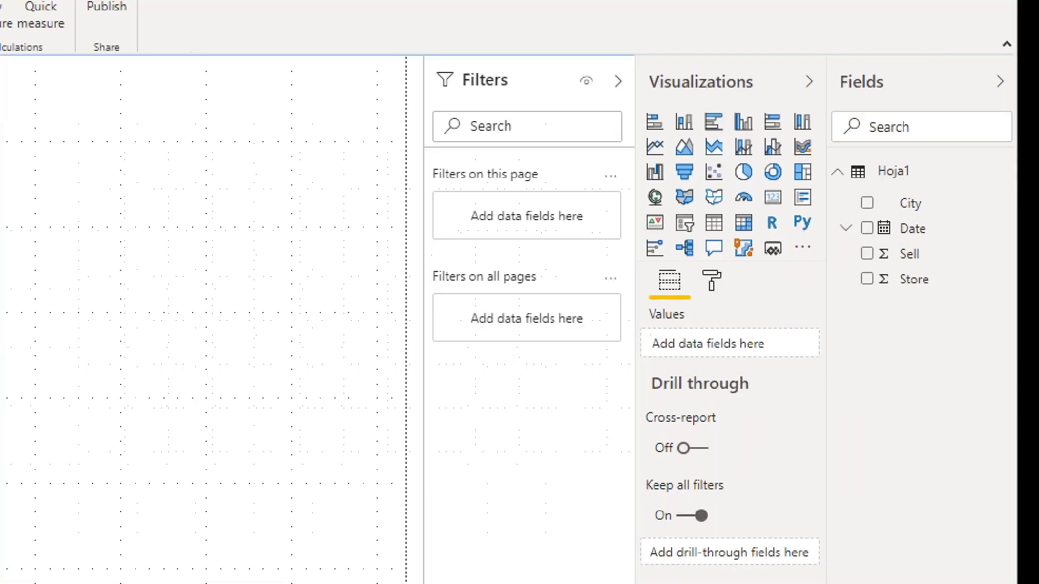
left_click(926, 202)
left_click_drag(925, 203, 939, 183)
left_click_drag(936, 254, 957, 314)
key("Escape")
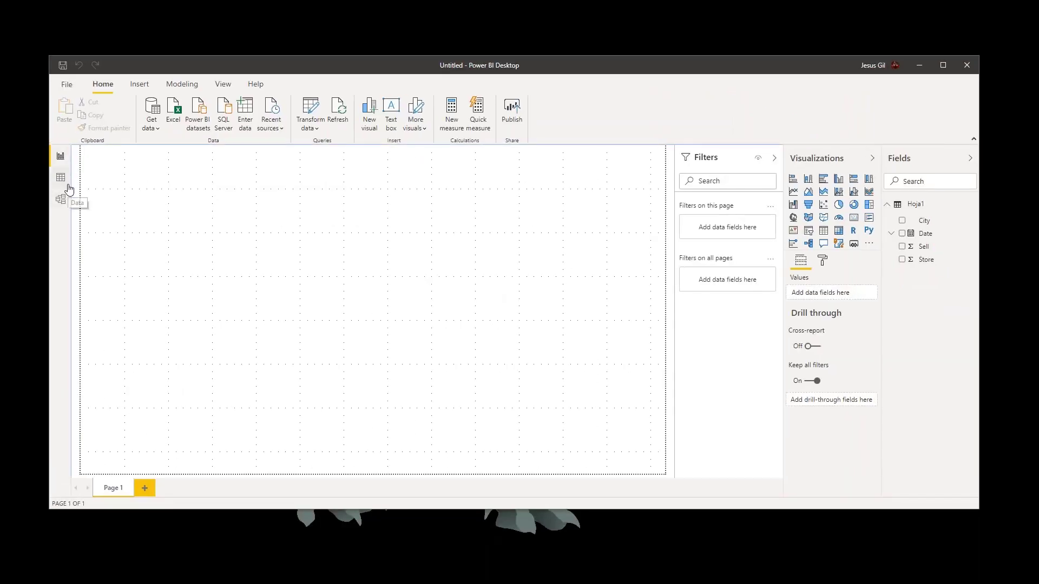
key("ctrl+1")
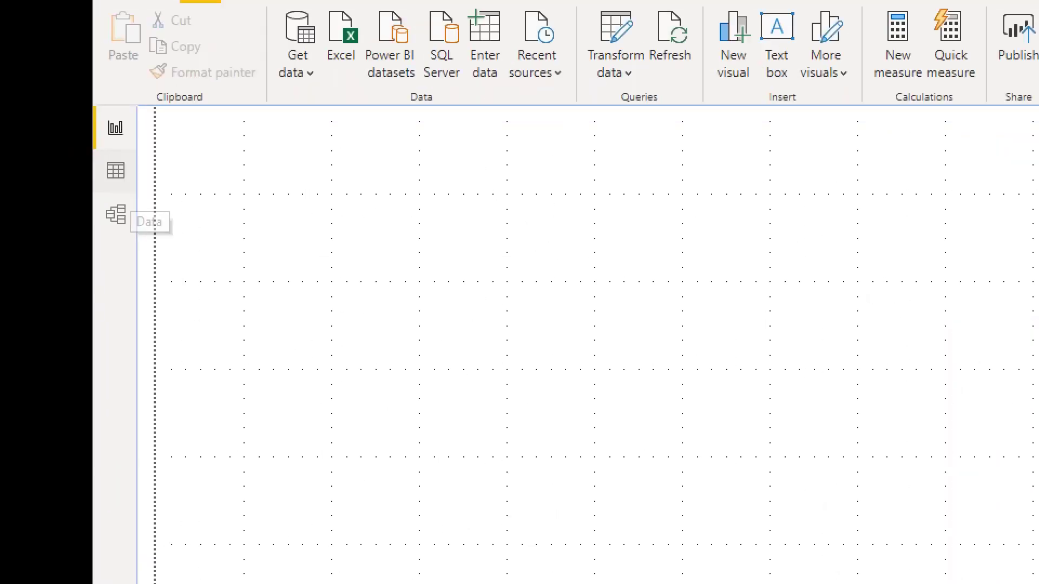
left_click_drag(129, 127, 139, 107)
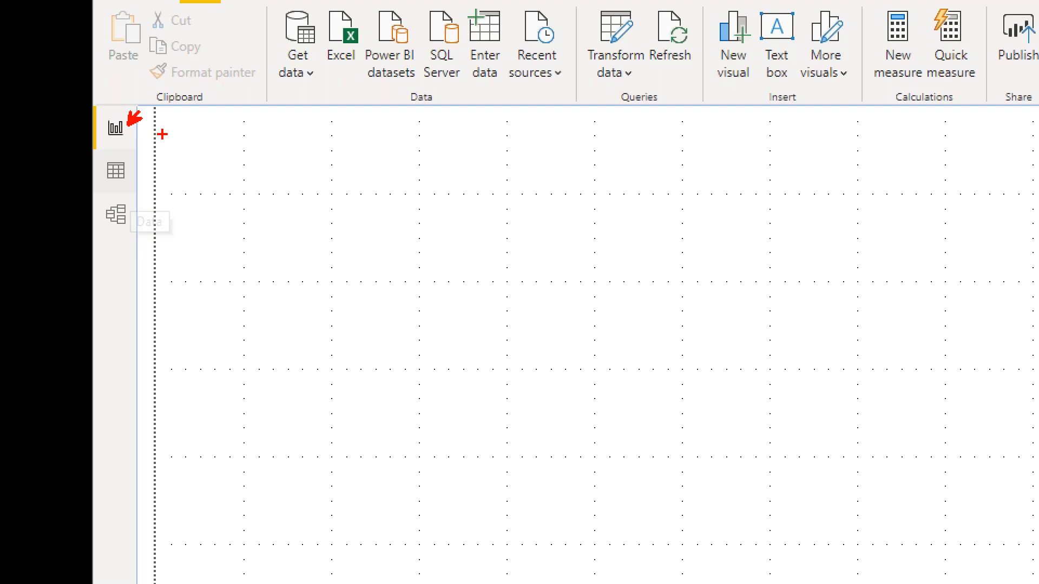
key("Escape")
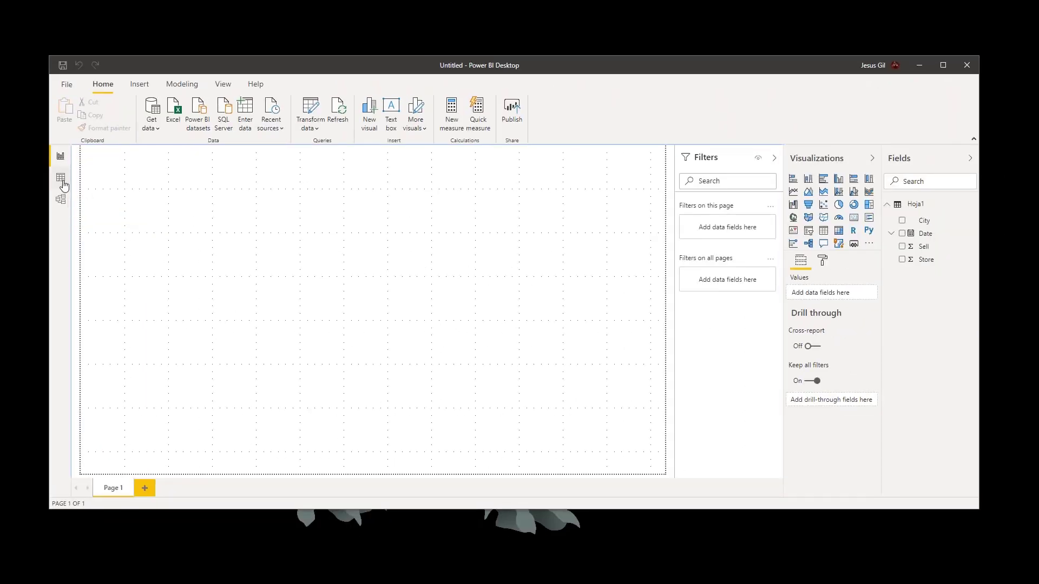
key("ctrl+1")
left_click(63, 182)
left_click_drag(134, 171, 147, 152)
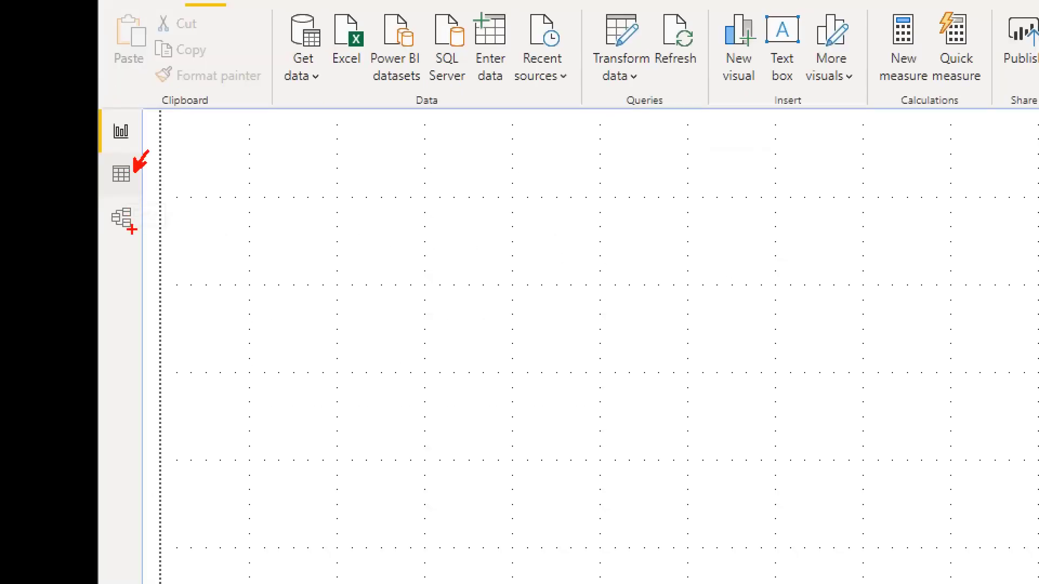
key("Escape")
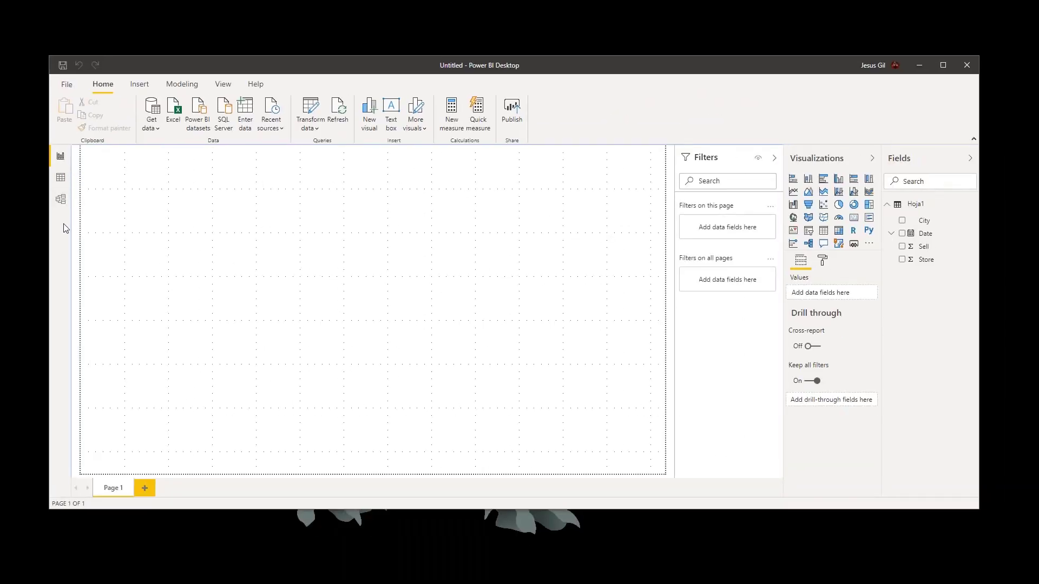
key("ctrl+1")
left_click(120, 201)
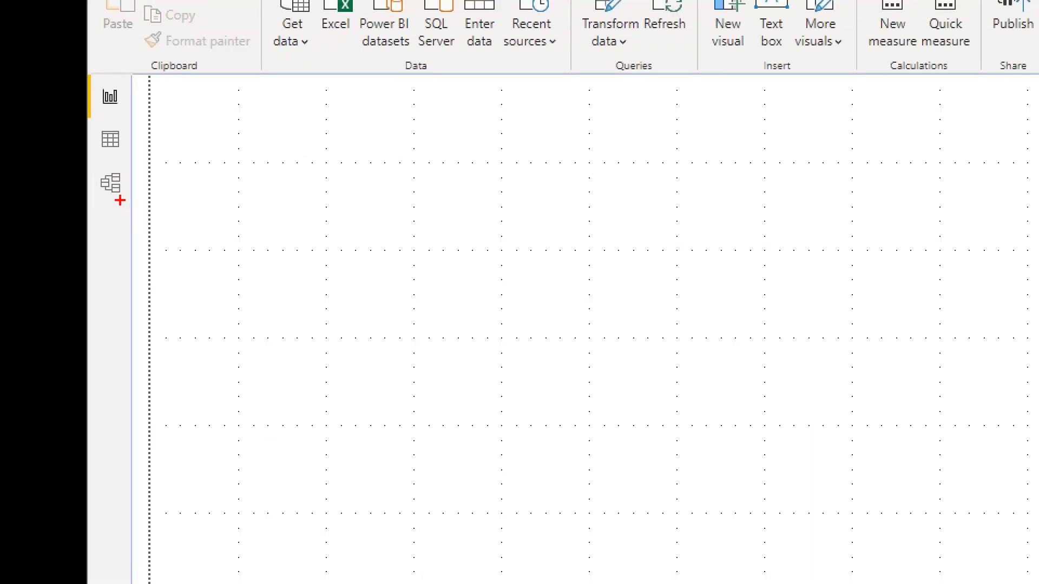
left_click_drag(121, 201, 142, 229)
key("Escape")
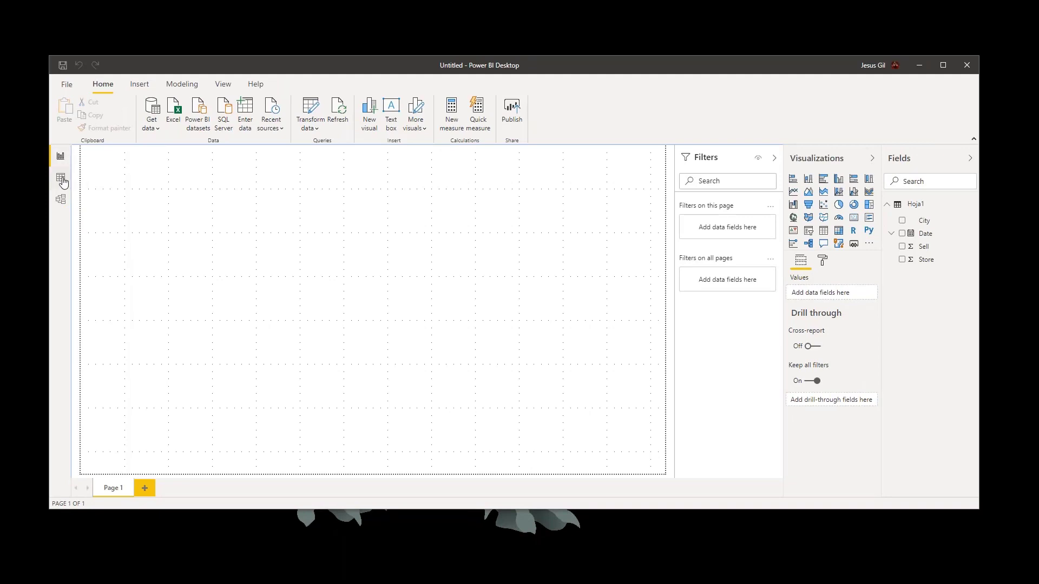
- Examine the imported Hoja1 table in the data view and its fields and properties in the model view
left_click(62, 177)
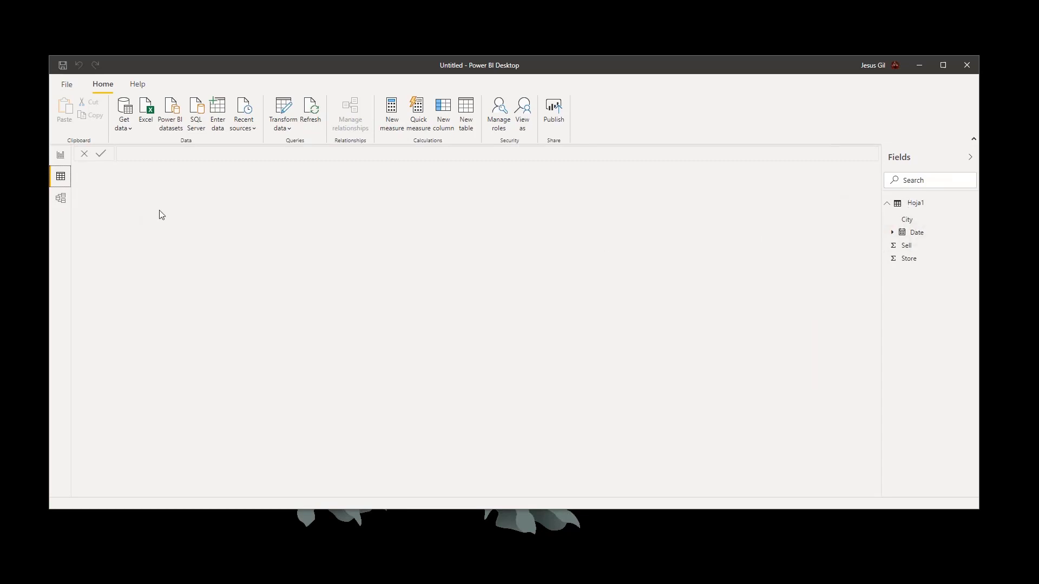
left_click(917, 204)
left_click(922, 208)
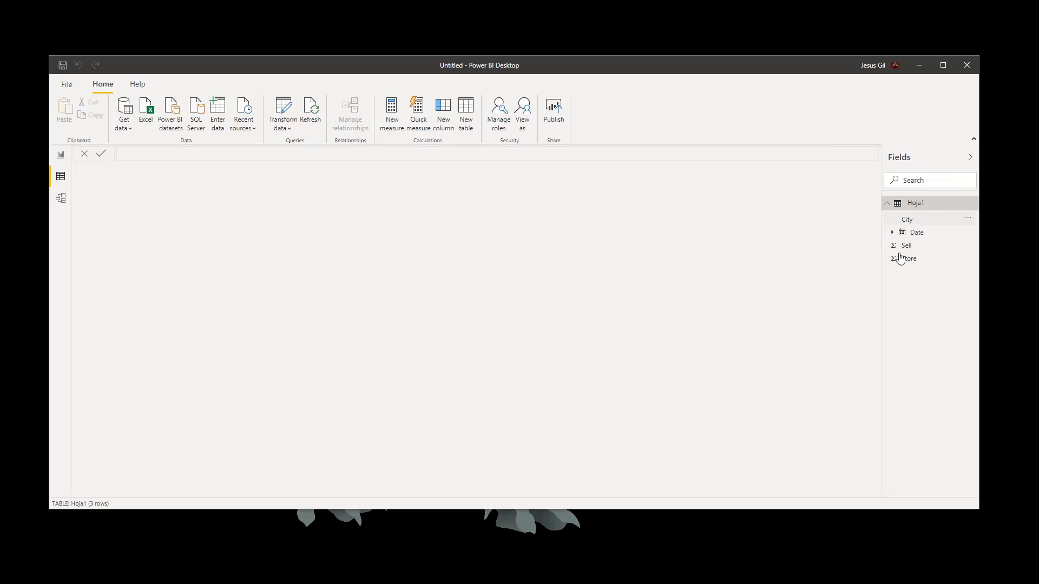
left_click(61, 204)
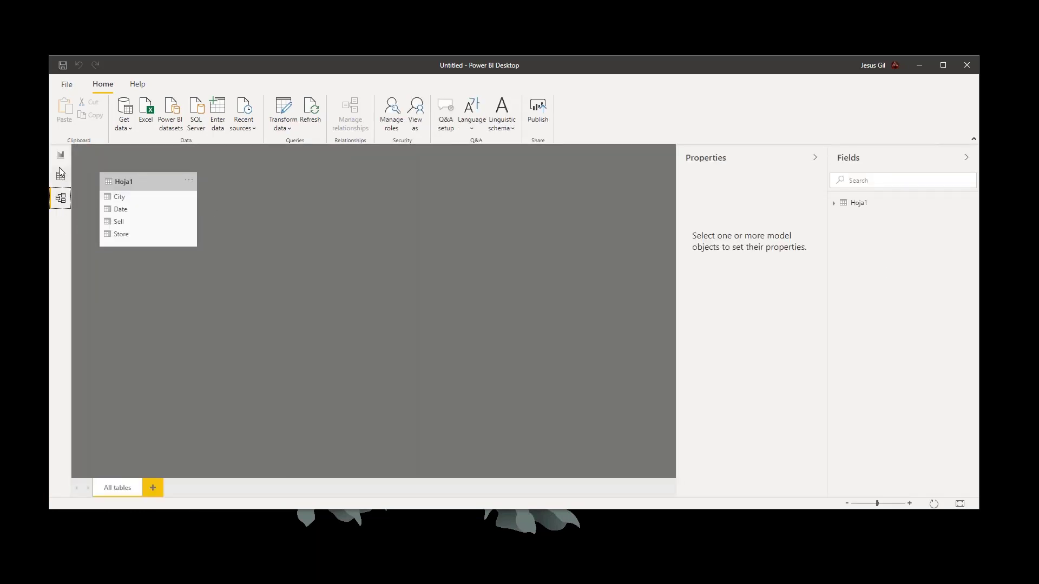
left_click(141, 182)
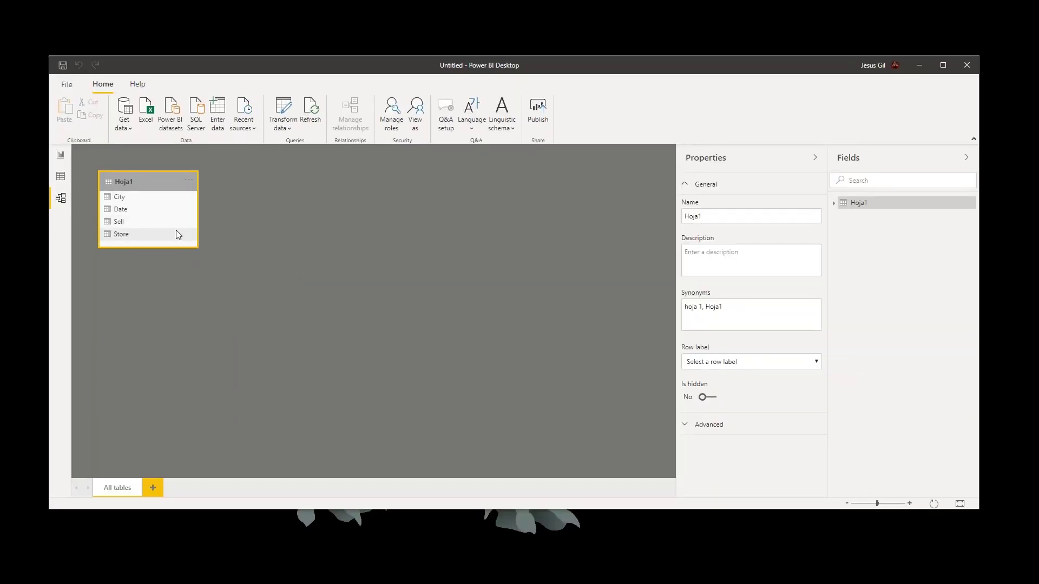
left_click(57, 182)
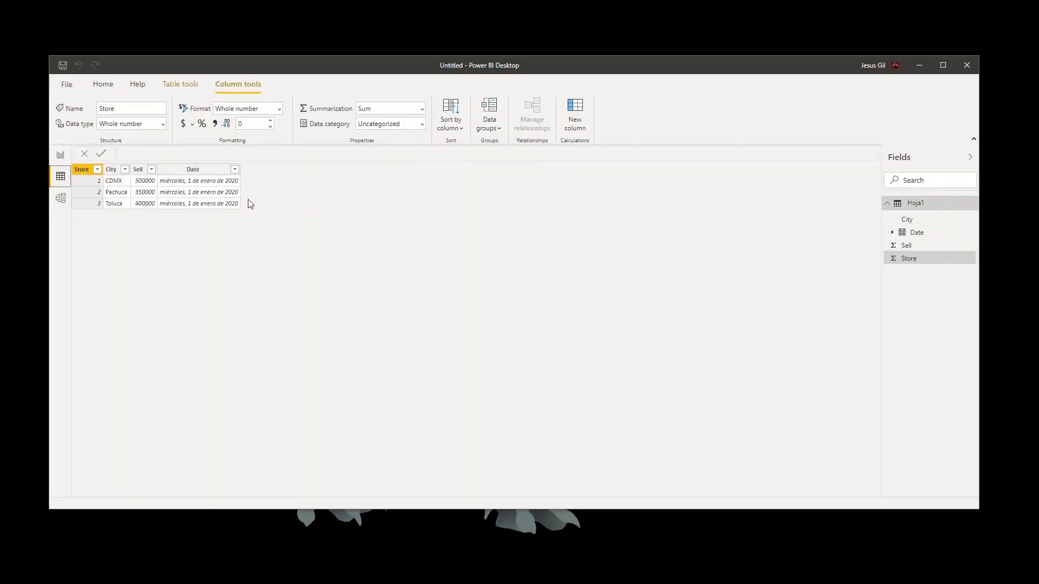
- Return to the report view, place the City field on the page as a map visual, and enlarge the map
left_click(64, 157)
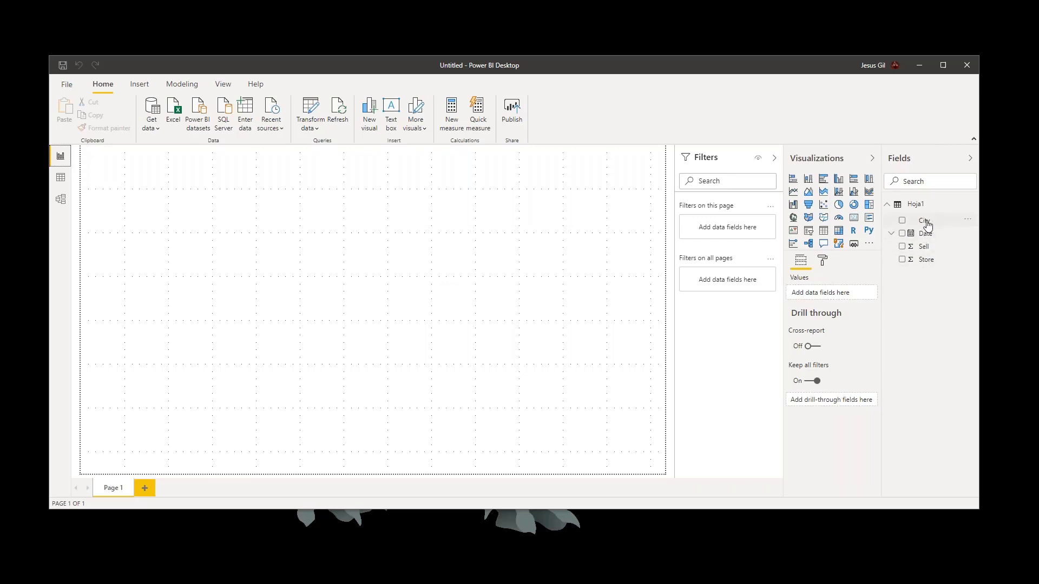
left_click_drag(927, 224, 239, 217)
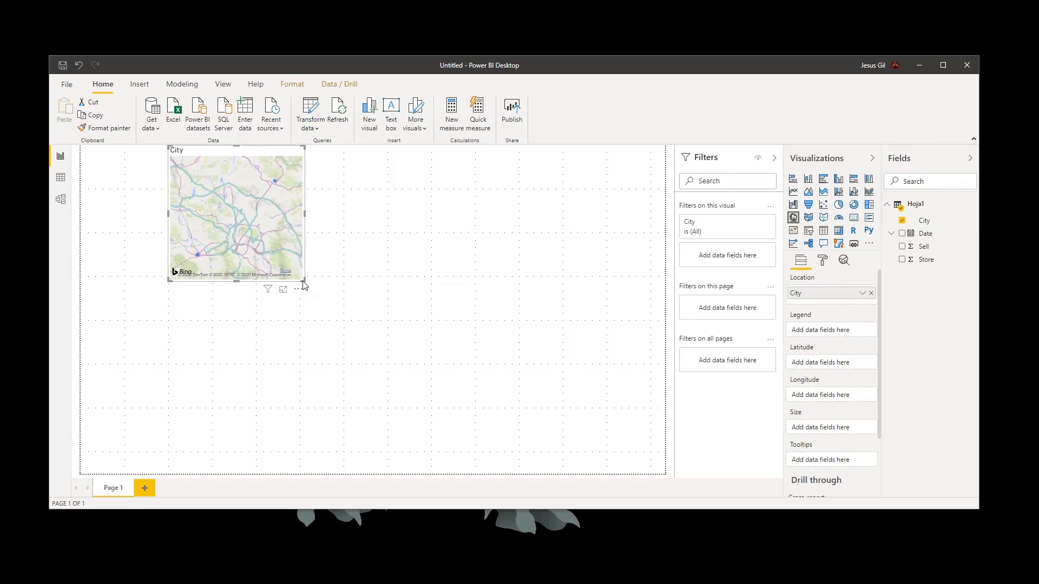
left_click_drag(303, 280, 439, 394)
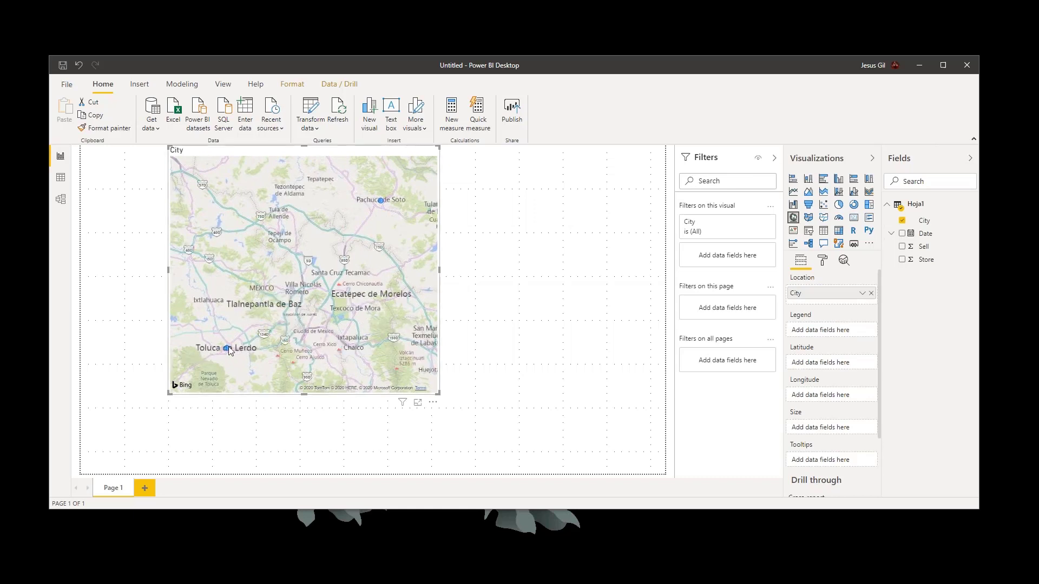
- Compare the cities plotted on the map with the City column in the sell-example.xlsx workbook, returning to Power BI Desktop
mouse_move(226, 349)
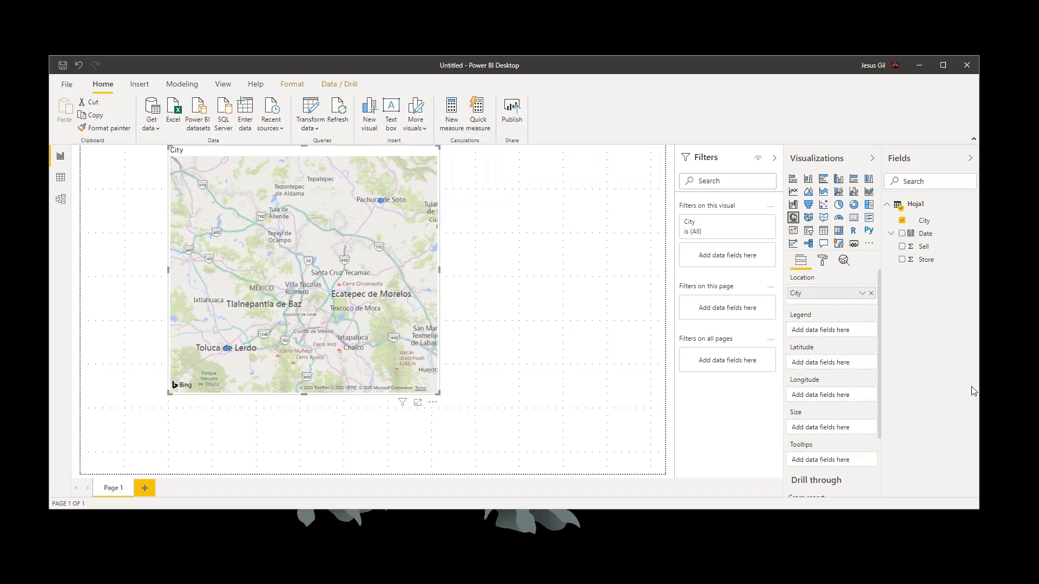
key("alt+Tab")
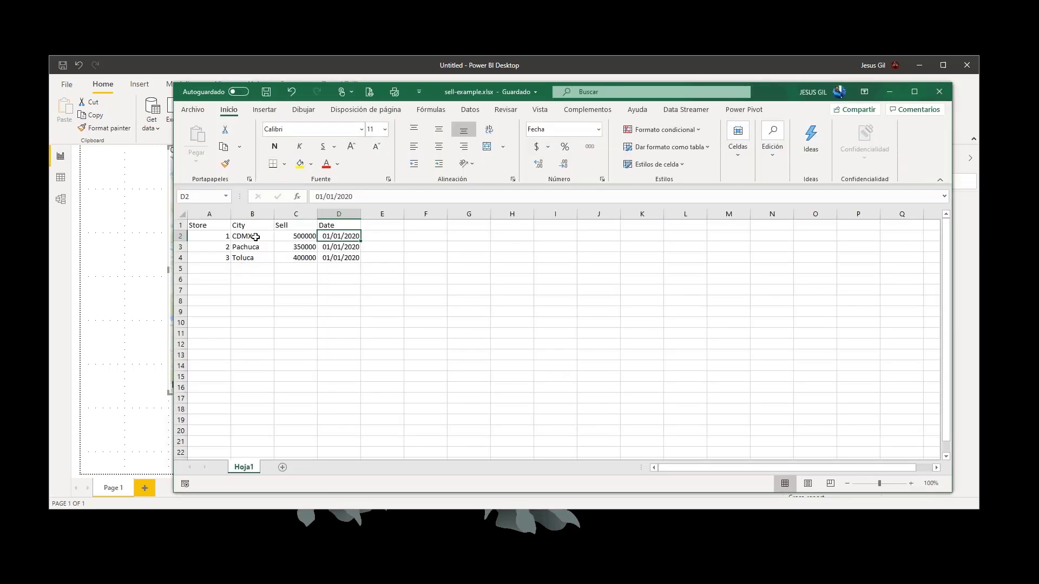
left_click_drag(260, 235, 257, 259)
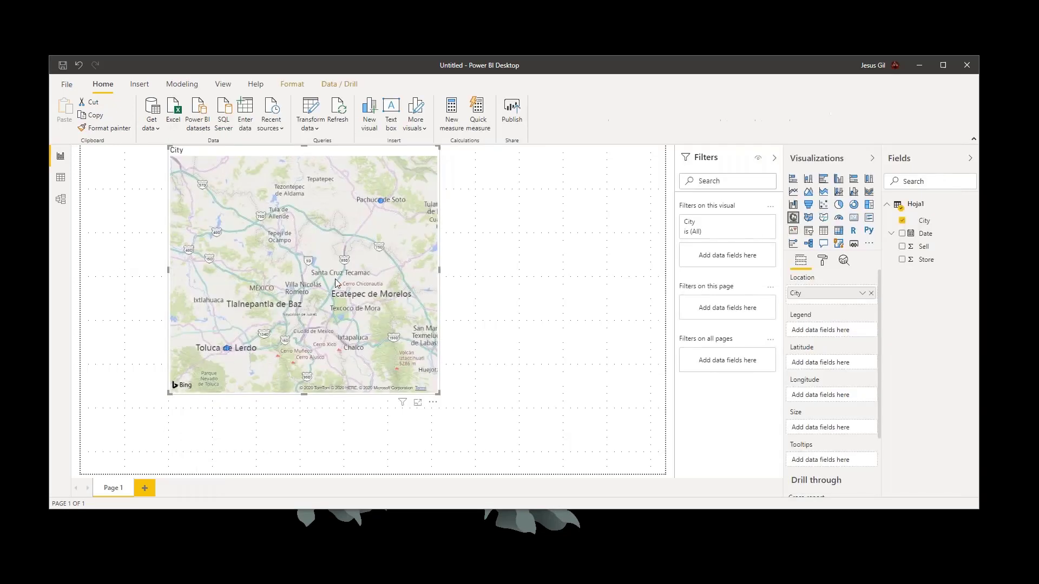
key("alt+Tab")
left_click(891, 311)
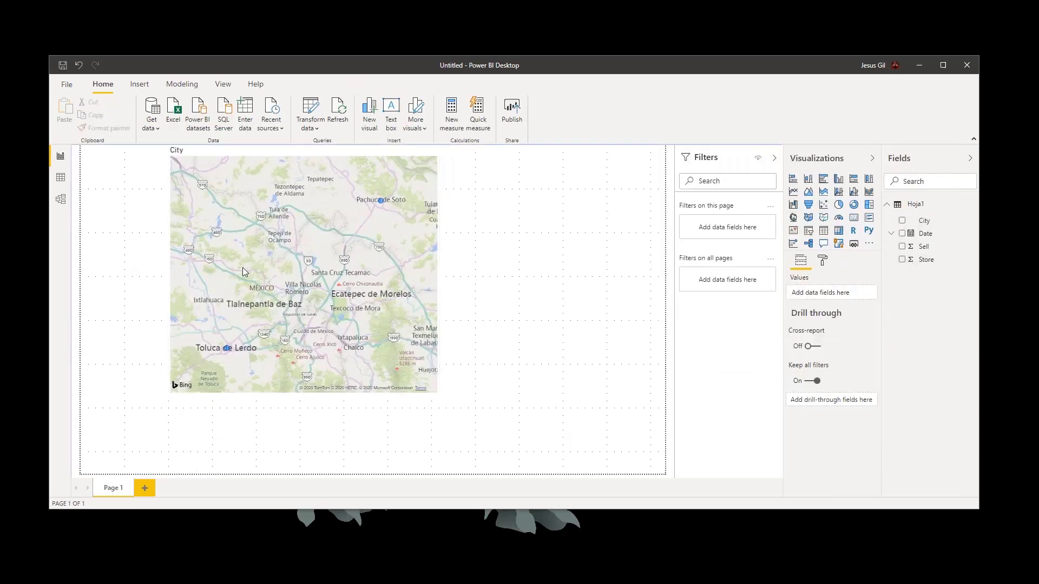
- Use the Sell field as the bubble size of the City map
left_click(382, 307)
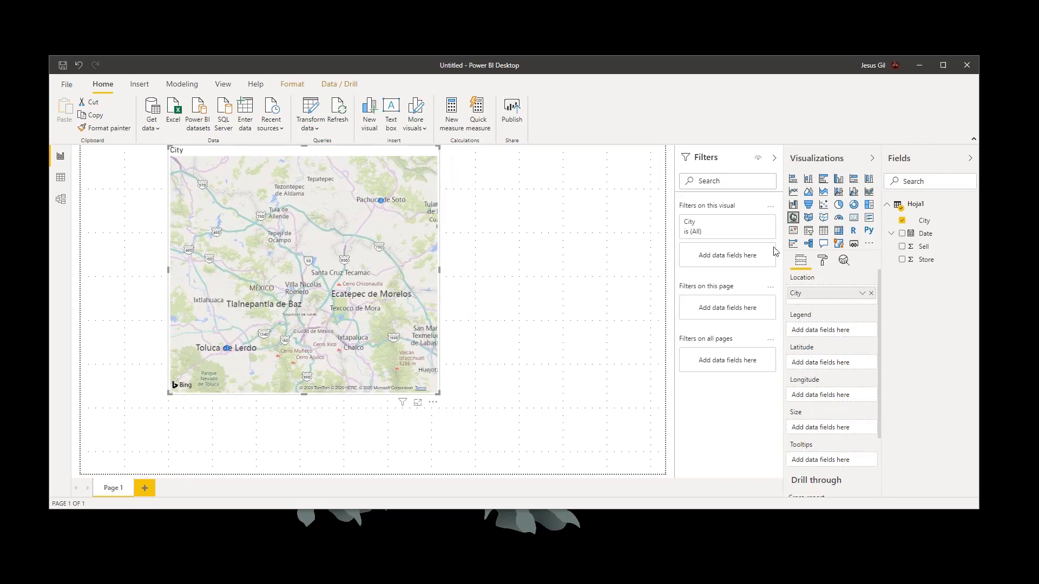
left_click_drag(913, 263, 825, 431)
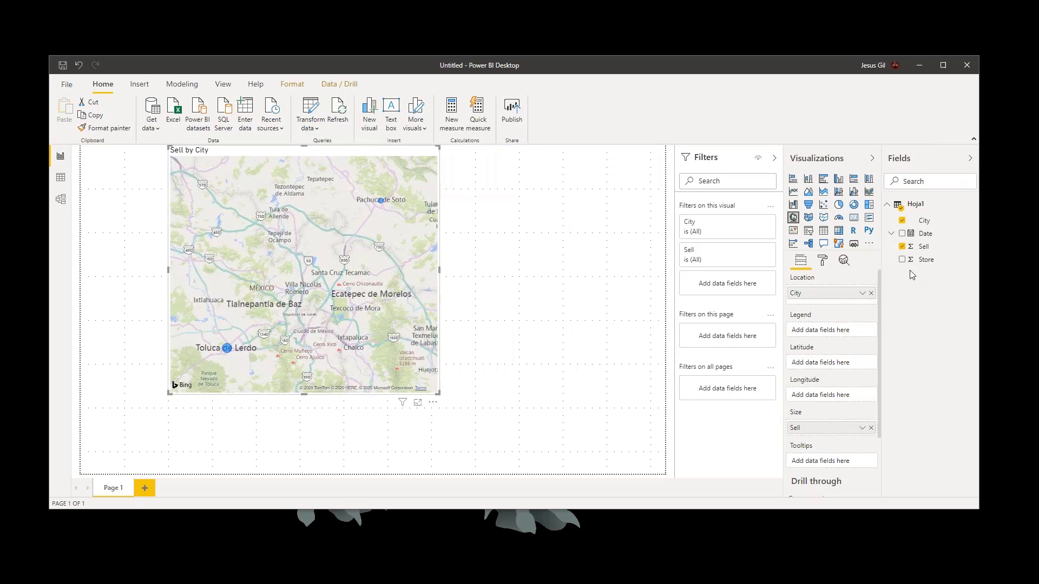
- Switch to the Excel workbook and duplicate the three store rows A2:D4 directly below, starting at cell A5
key("alt+Tab")
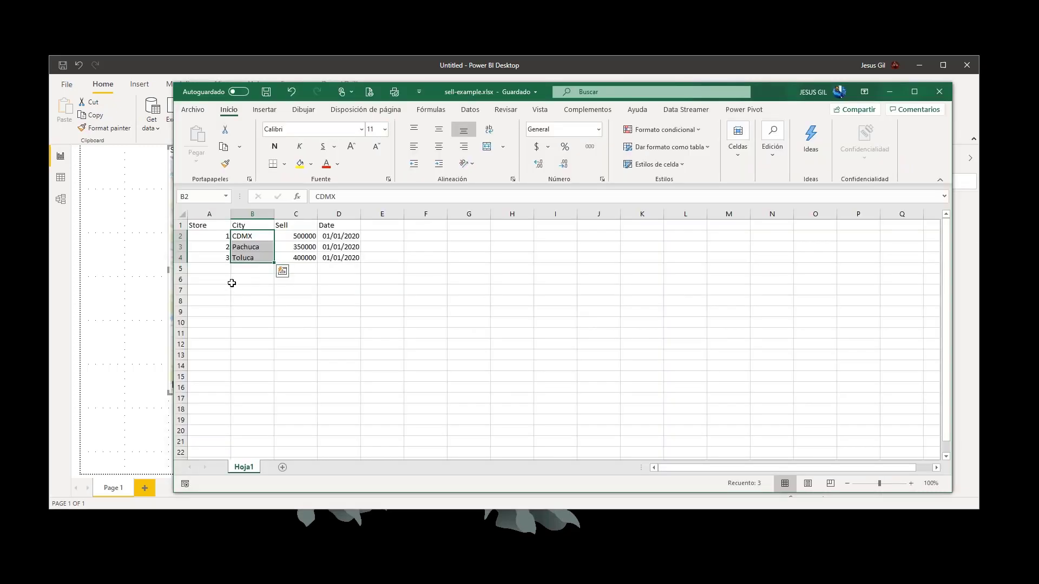
left_click(232, 281)
left_click(219, 238)
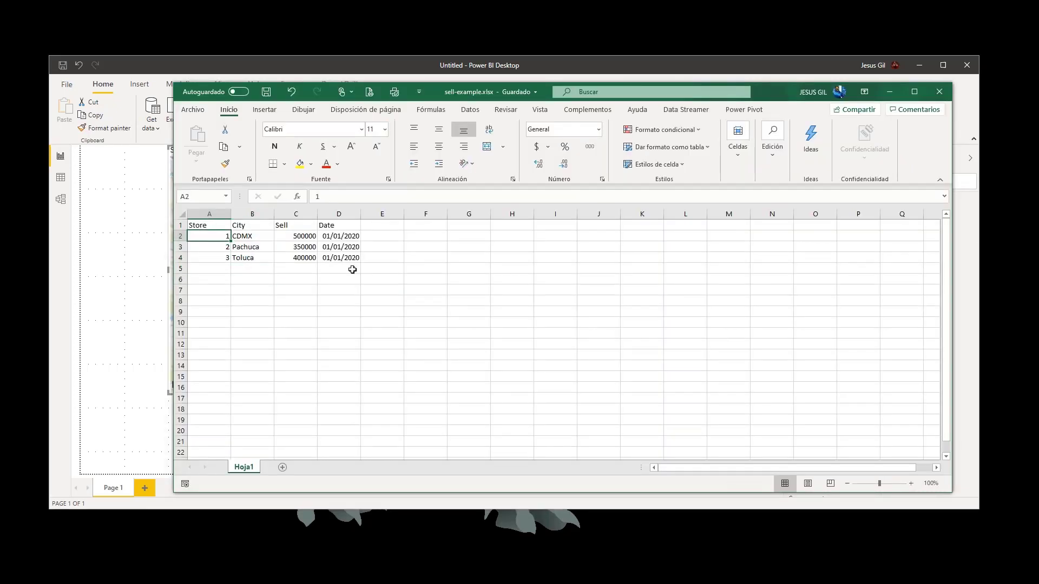
key("shift+Right")
key("shift+Right")
key("shift+Right")
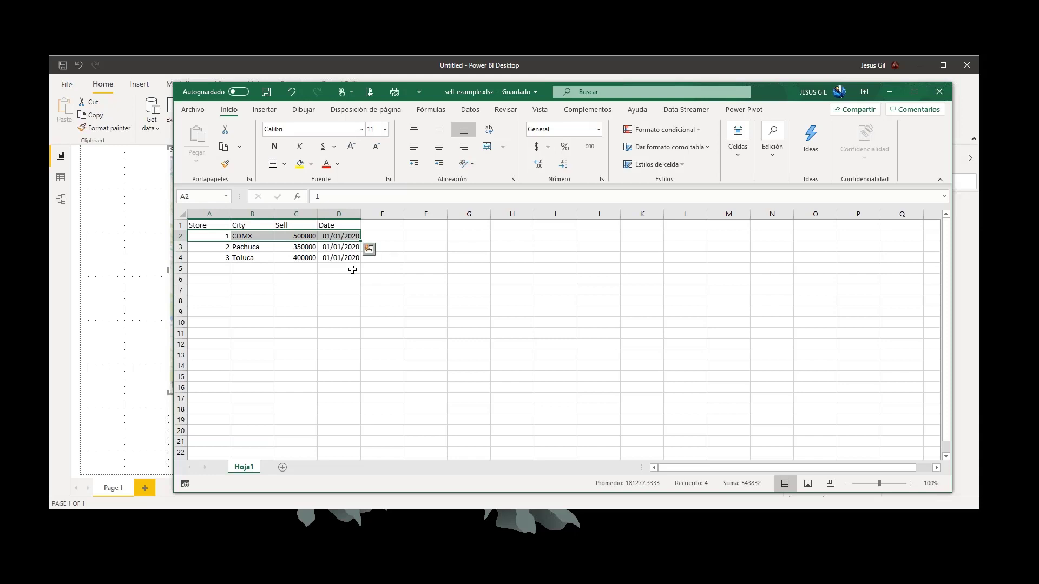
key("ctrl+q")
key("Escape")
key("shift+Down")
key("shift+Down")
key("ctrl+c")
key("Down")
key("Down")
key("Down")
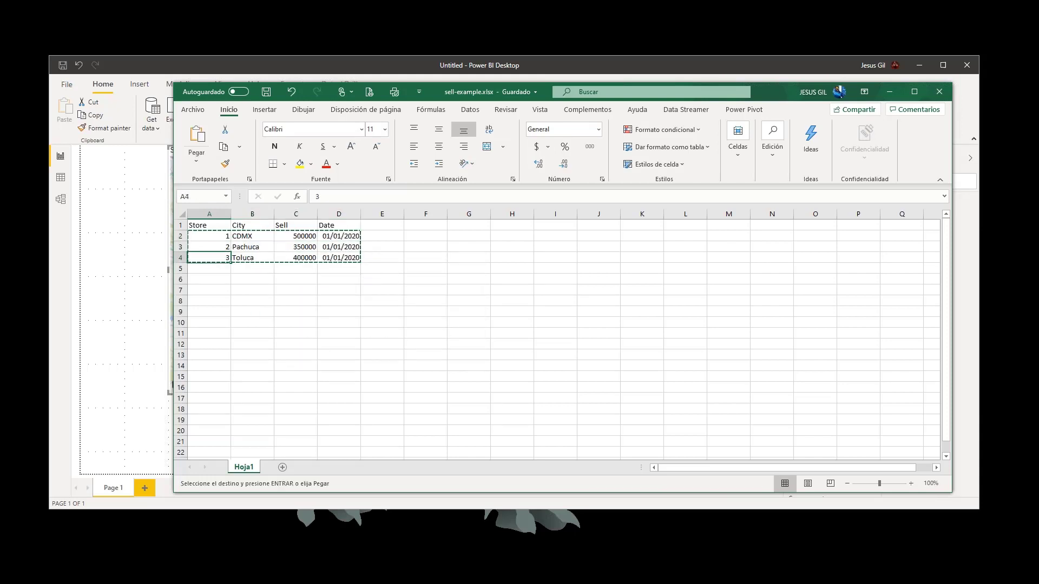
key("Return")
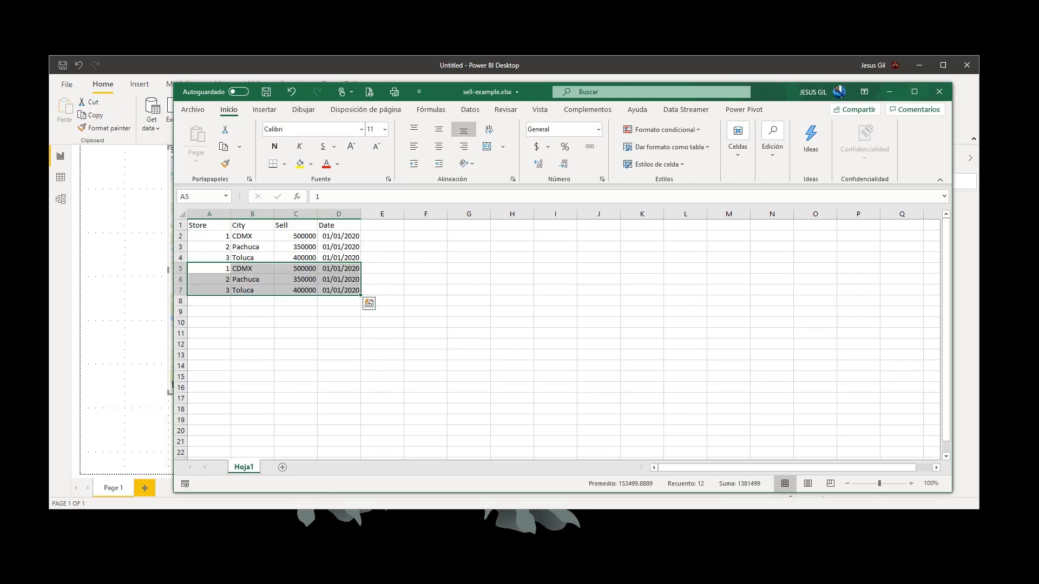
- Change the date in D5 to 01/02/2020 and copy it to D6:D7
left_click(311, 269)
key("Right")
left_click(323, 196)
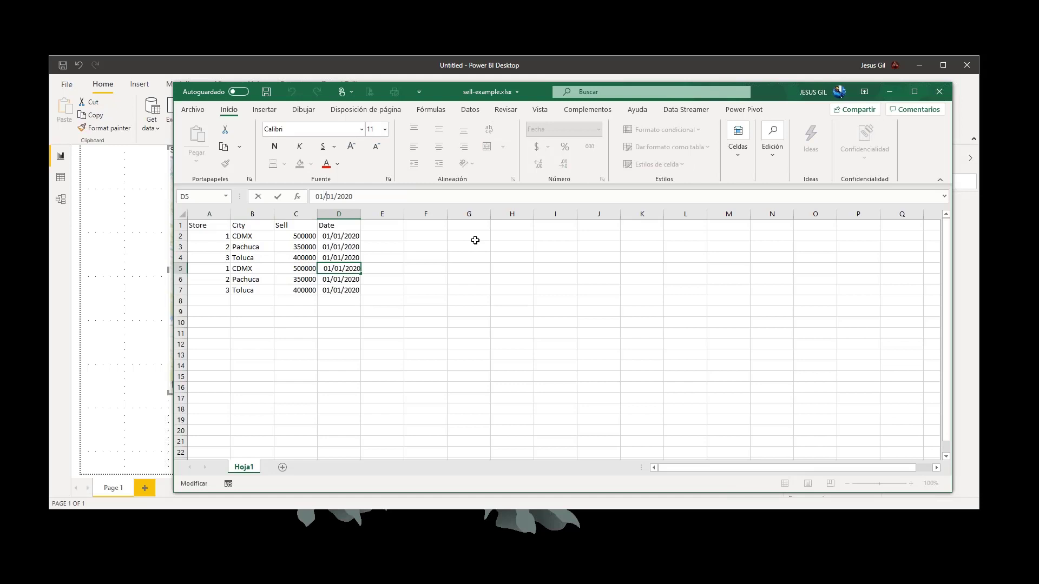
key("Right")
type("2")
key("Return")
key("Up")
key("ctrl+c")
key("Down")
key("shift+Down")
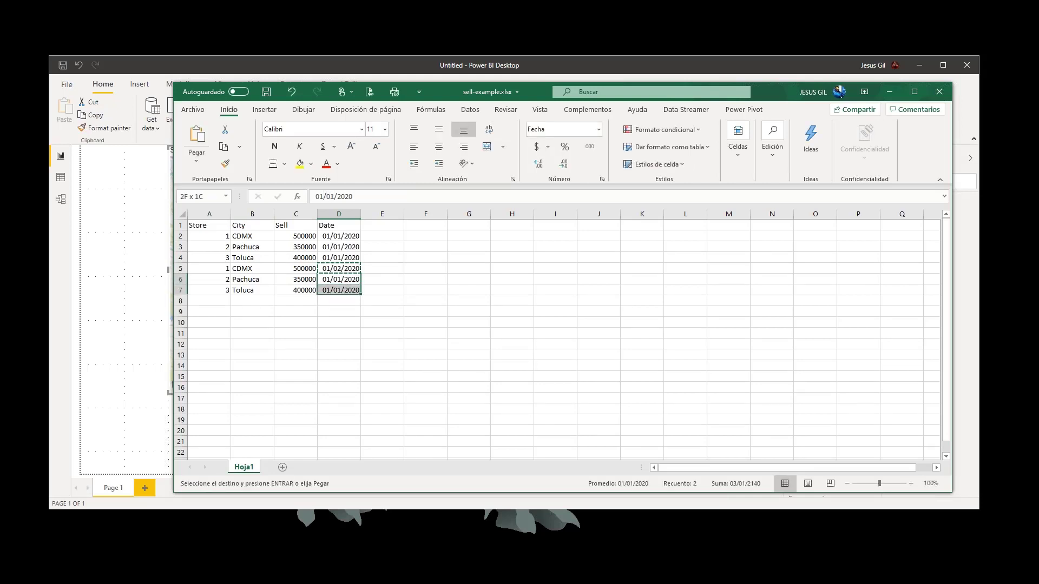
key("Return")
- Set the duplicated rows' Sell values to 450000 for CDMX in C5 and 480000 for Pachuca in C6
key("Left")
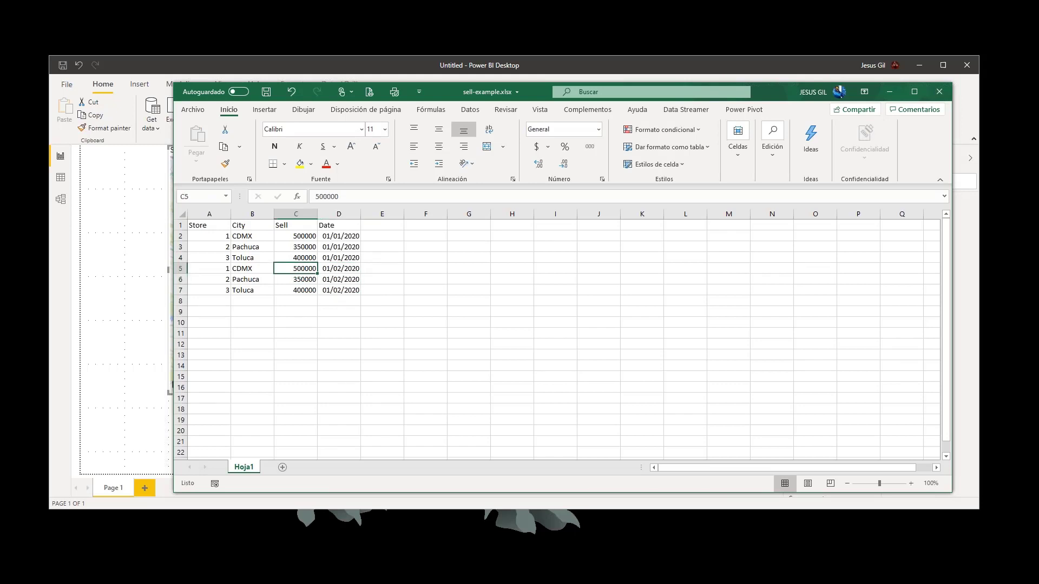
left_click(316, 194)
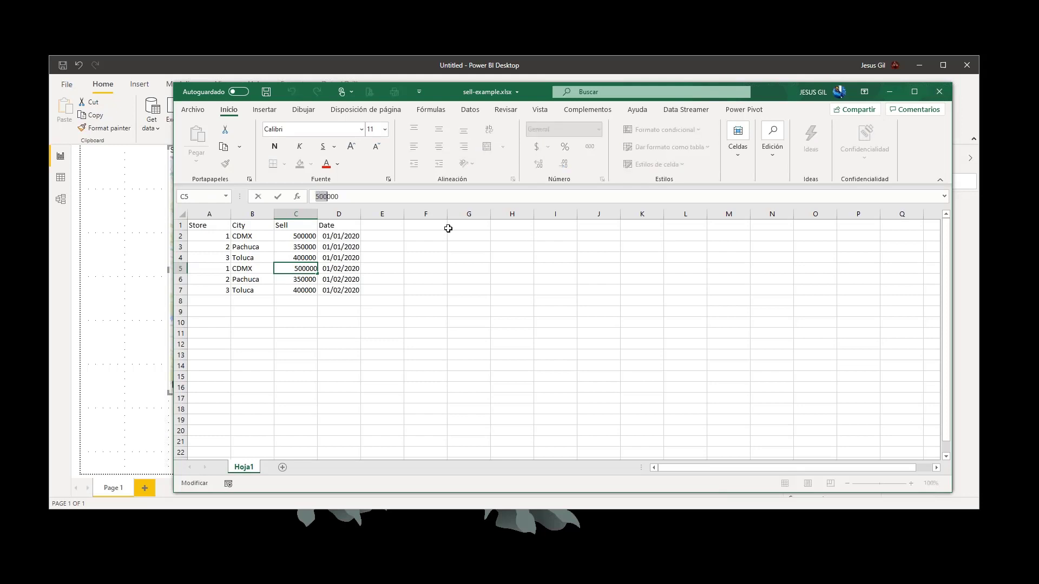
type("450")
key("Return")
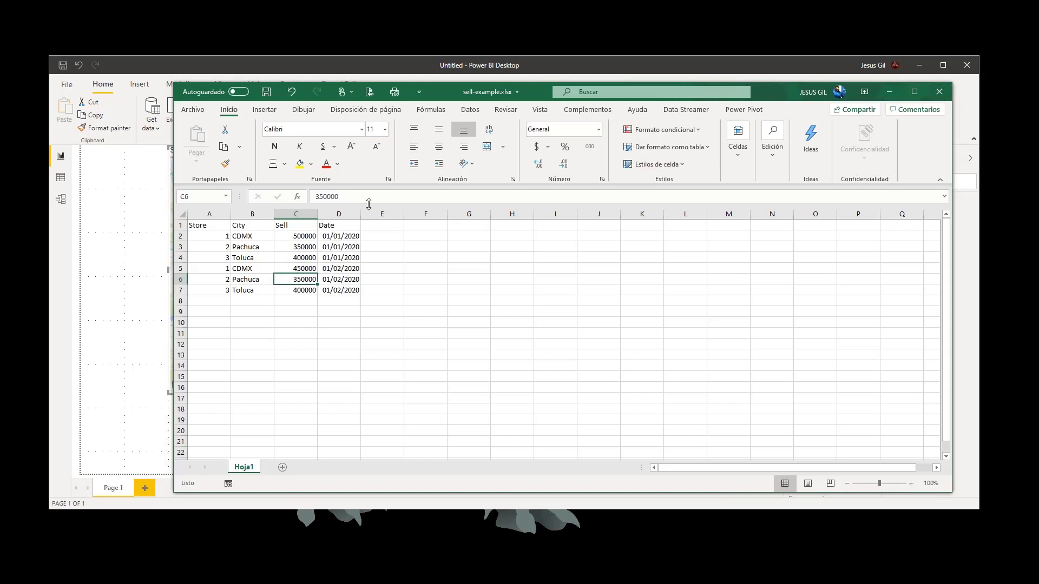
left_click(316, 197)
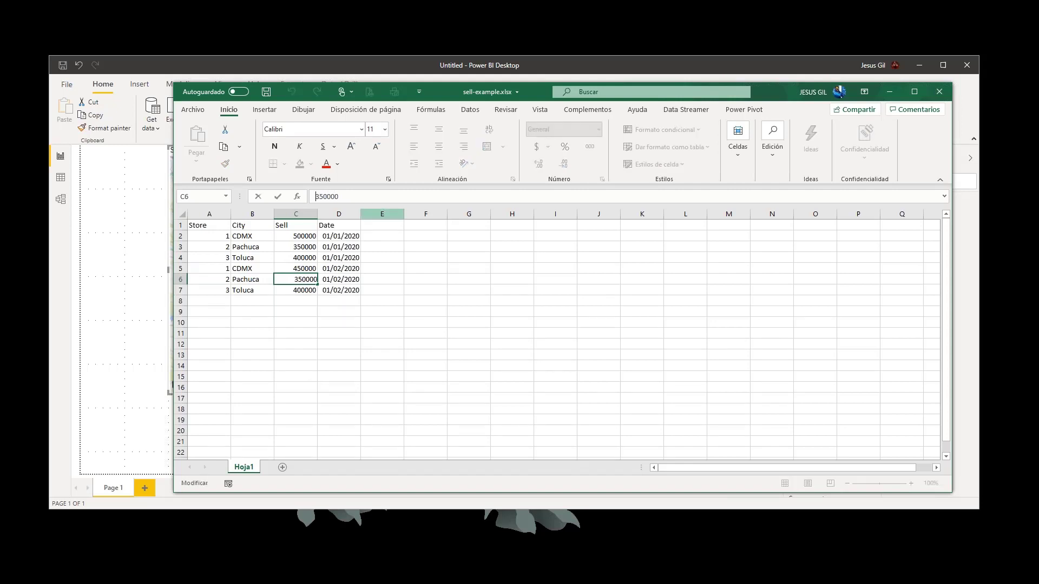
left_click_drag(321, 197, 327, 196)
type("45")
key("BackSpace")
type("80")
key("Return")
- Set the Sell value of the duplicated Toluca row in C7 to 350000
left_click(326, 197)
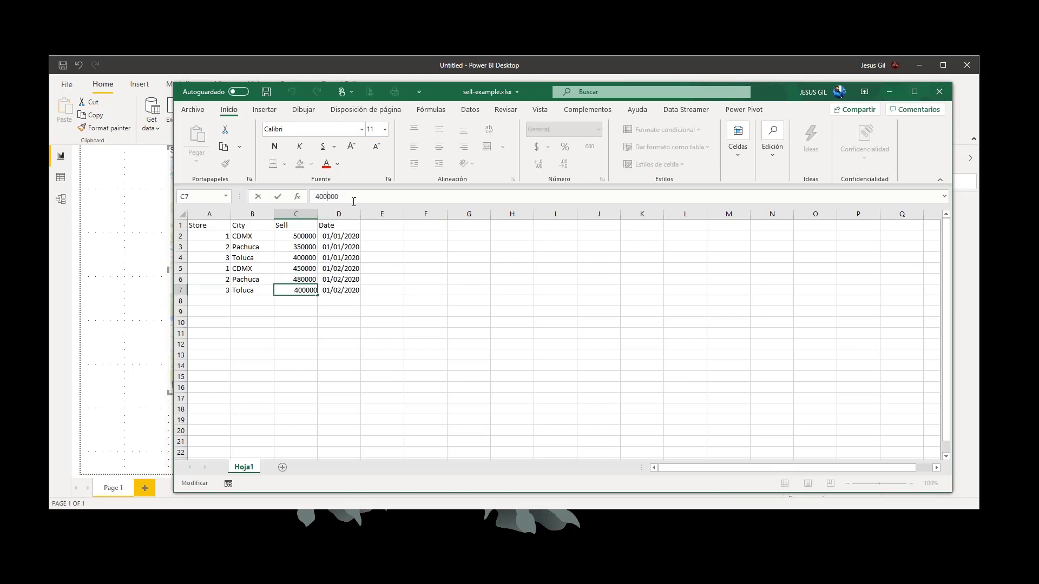
key("shift+Right")
key("shift+Right")
key("shift+Right")
type("350")
key("Return")
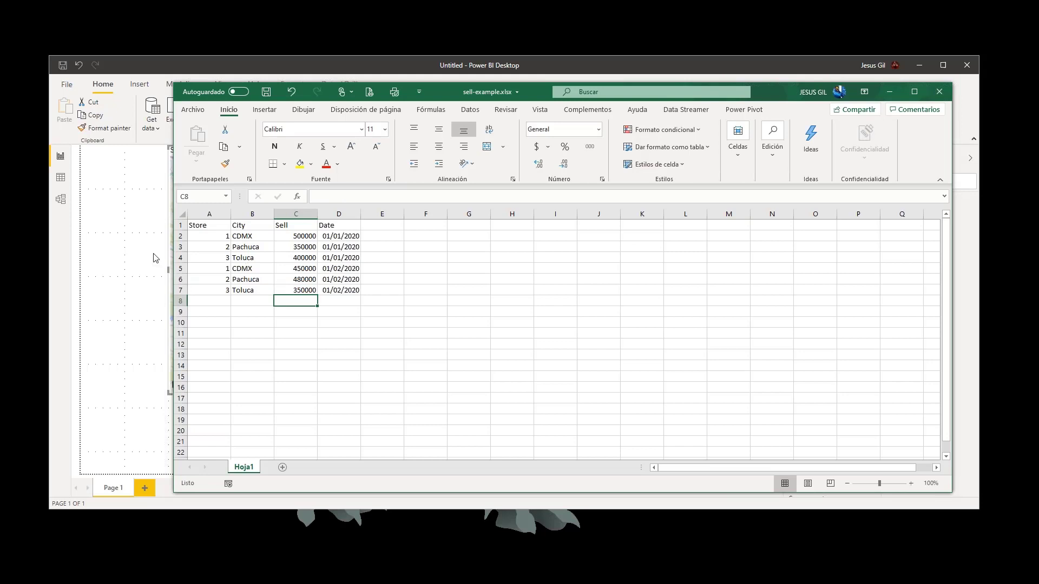
- Save the workbook, switch to Power BI Desktop, and refresh the report data
left_click(265, 92)
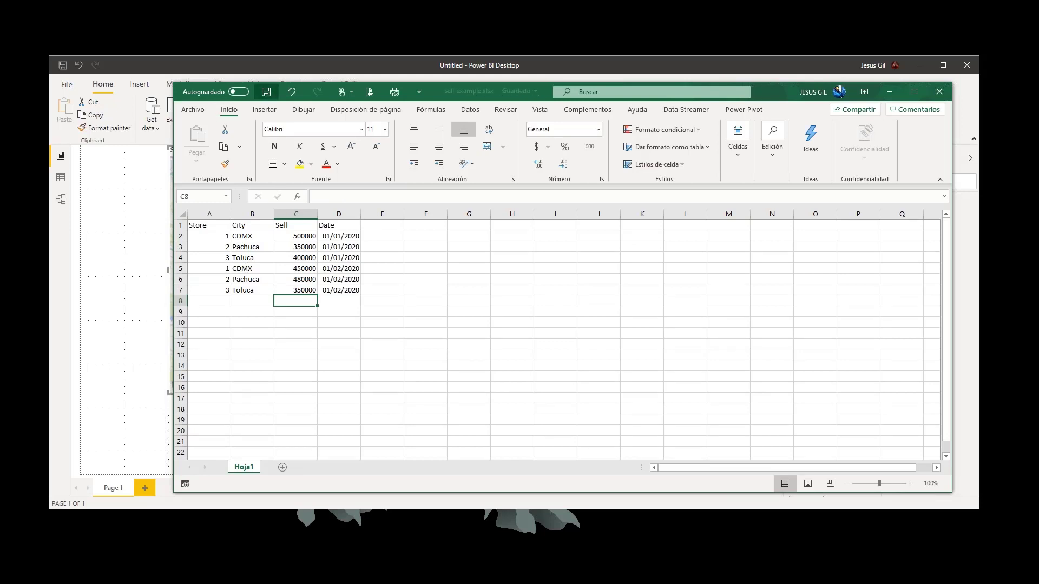
key("alt+Tab")
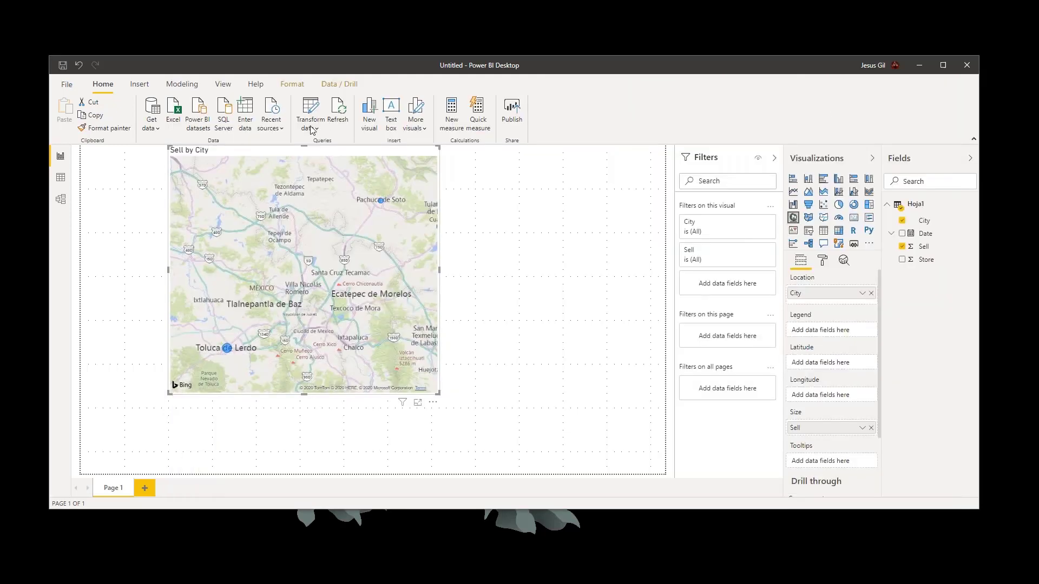
left_click(342, 121)
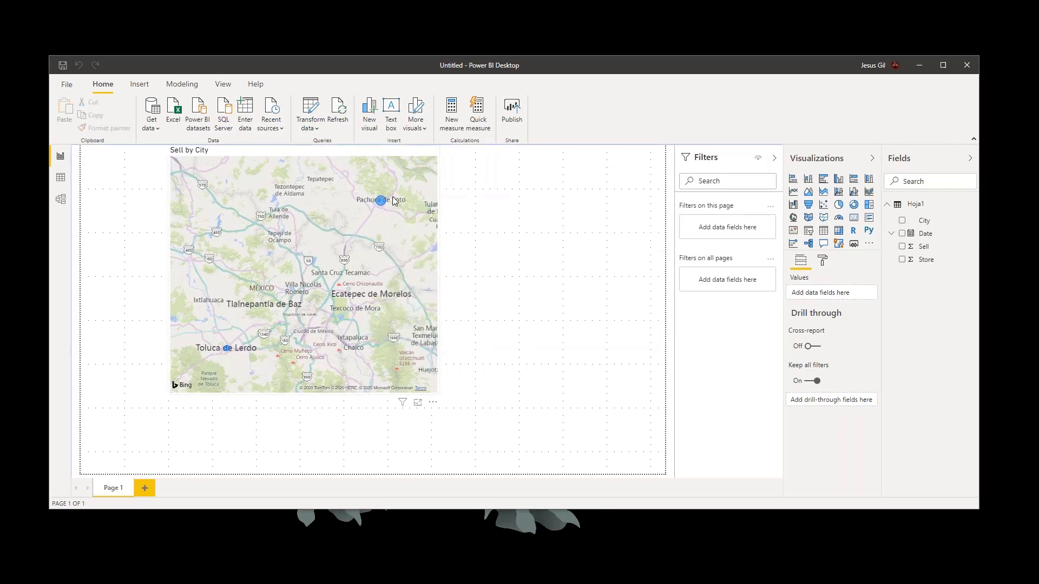
- Inspect the Sell bubbles for Pachuca and Toluca and the area around Ciudad de México on the refreshed map
mouse_move(381, 204)
mouse_move(225, 349)
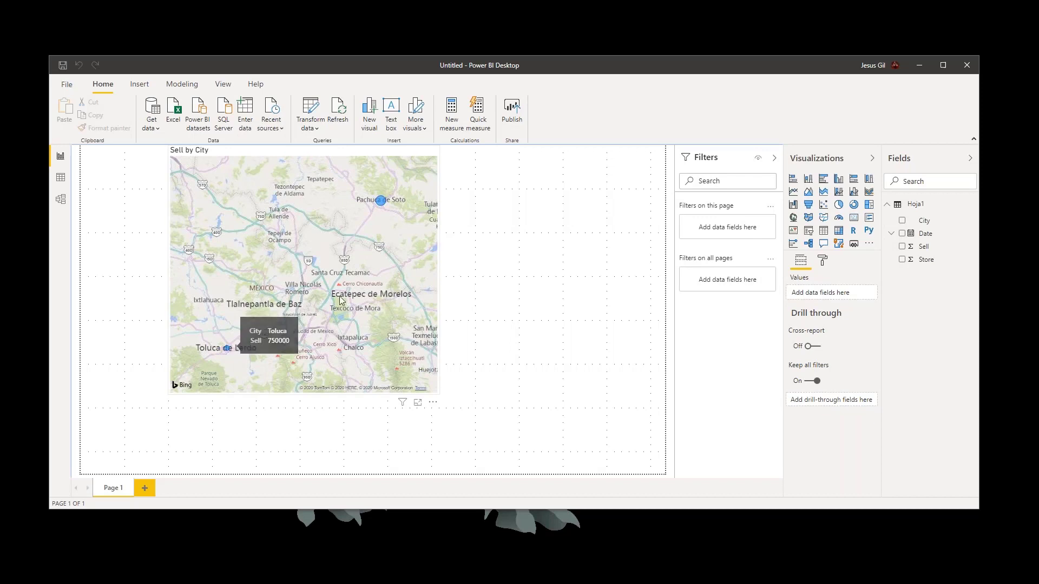
scroll(352, 328, "down", 1)
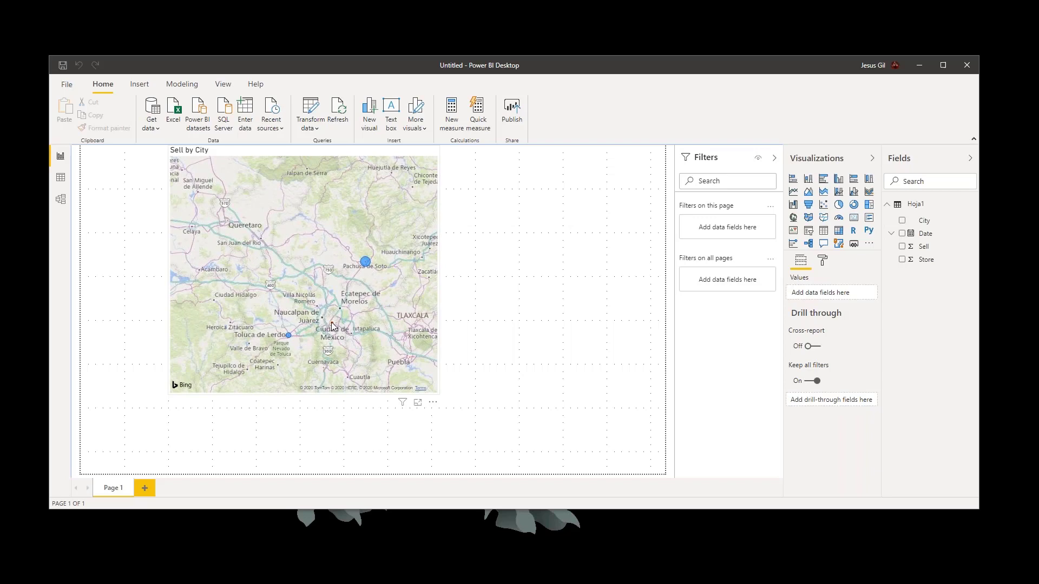
scroll(332, 325, "up", 1)
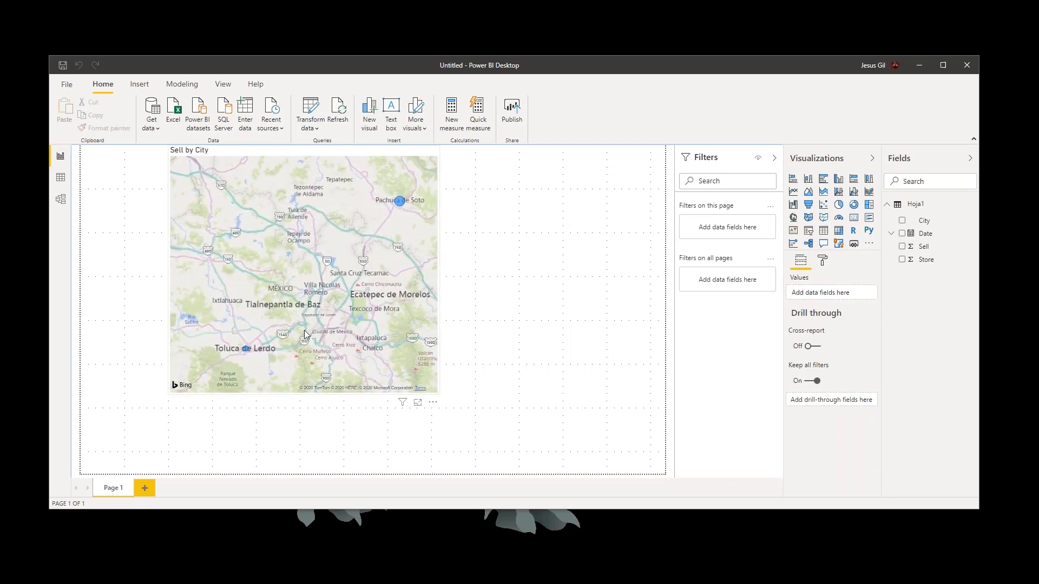
scroll(342, 319, "down", 1)
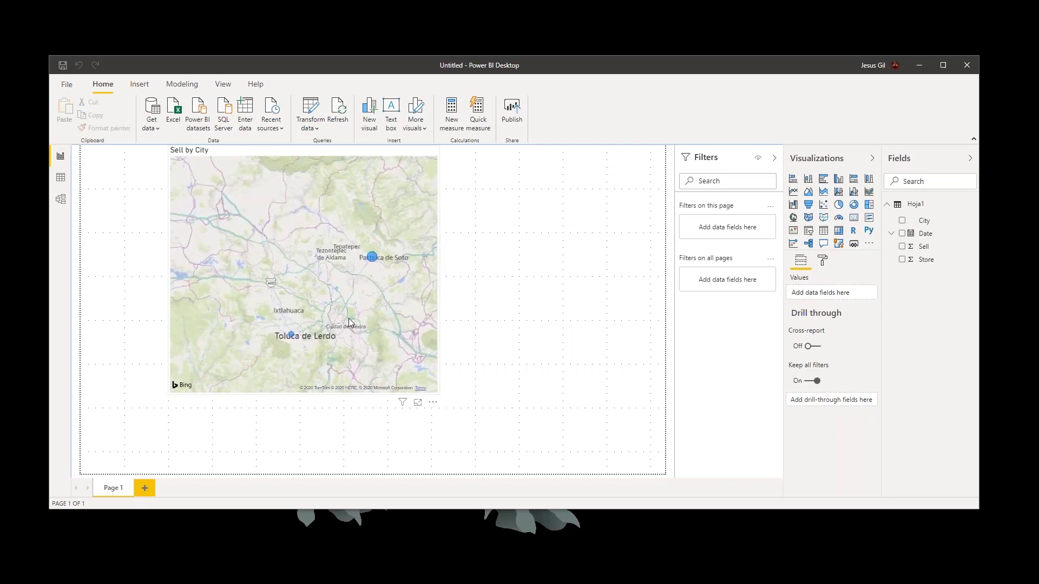
- Examine the Ciudad de México area of the Sell by City map for its sales bubble and select the map visual
left_click_drag(328, 326, 310, 285)
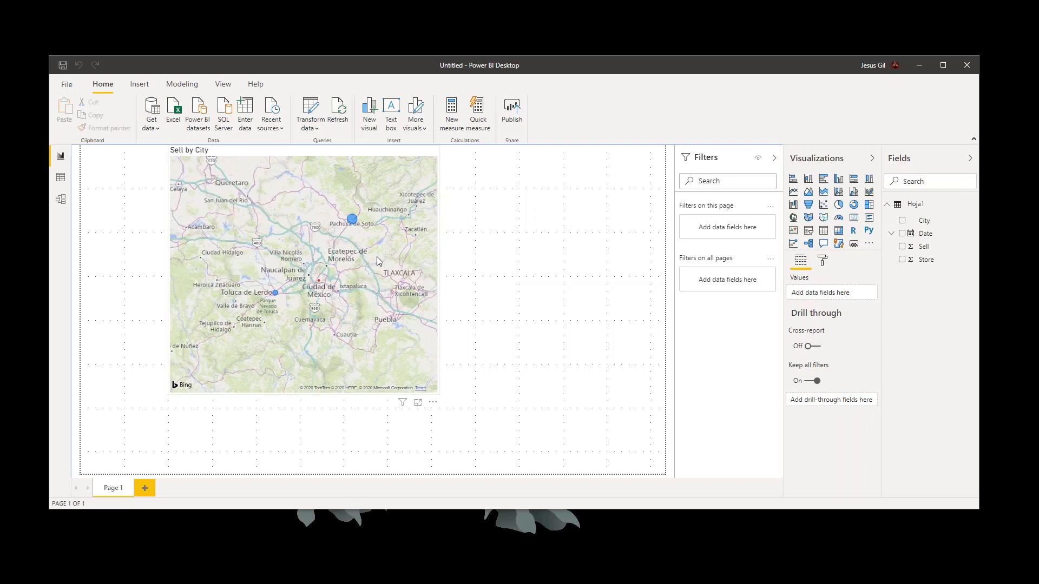
left_click(377, 257)
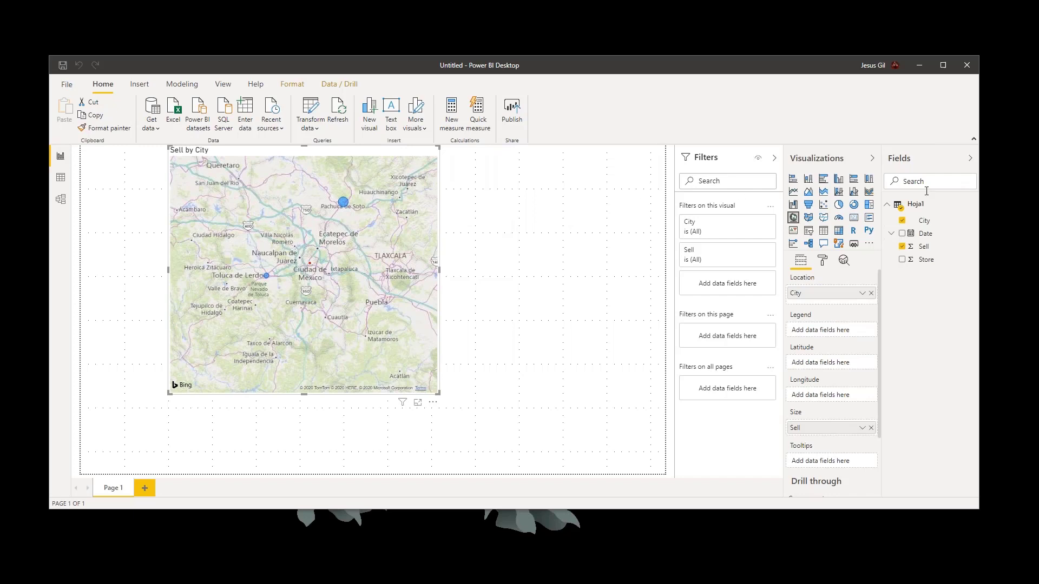
left_click_drag(486, 80, 331, 87)
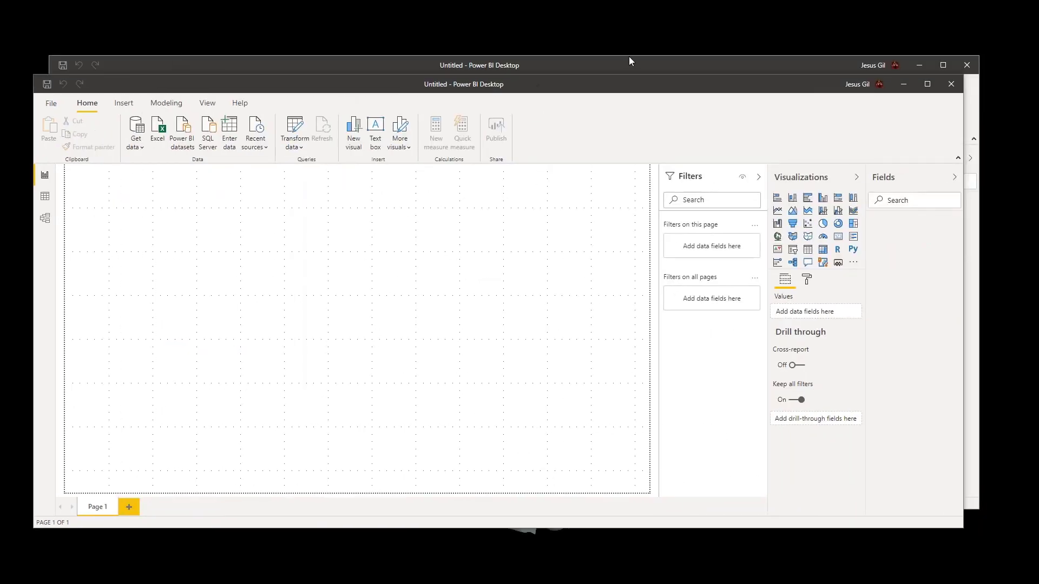
left_click(629, 58)
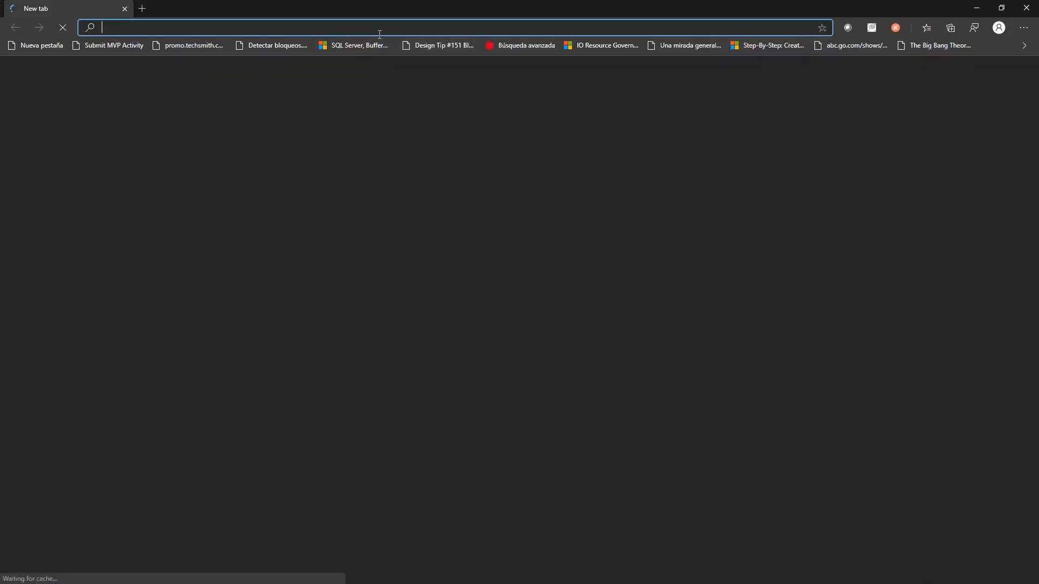
key("ctrl+v")
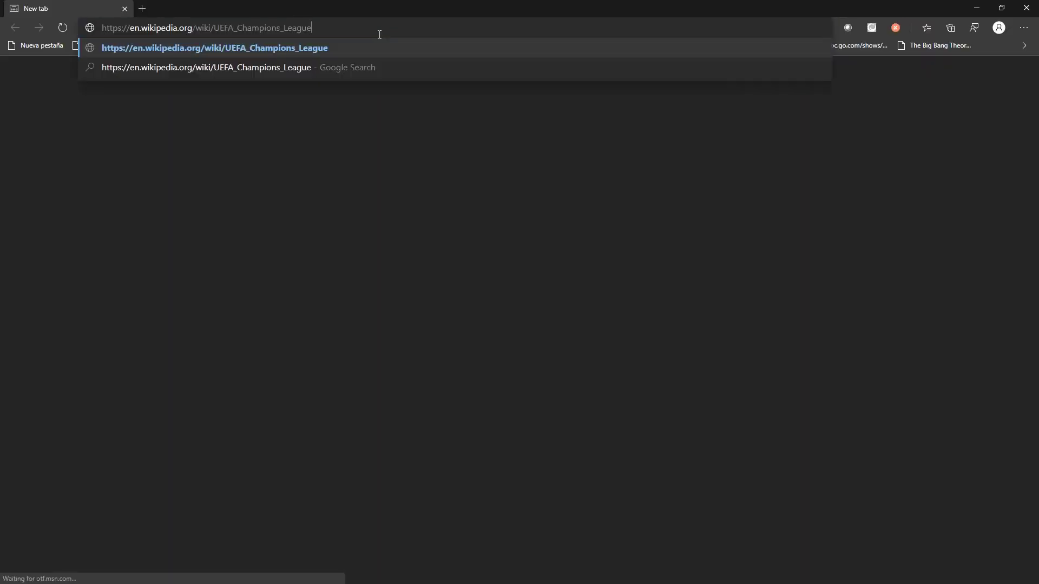
key("Return")
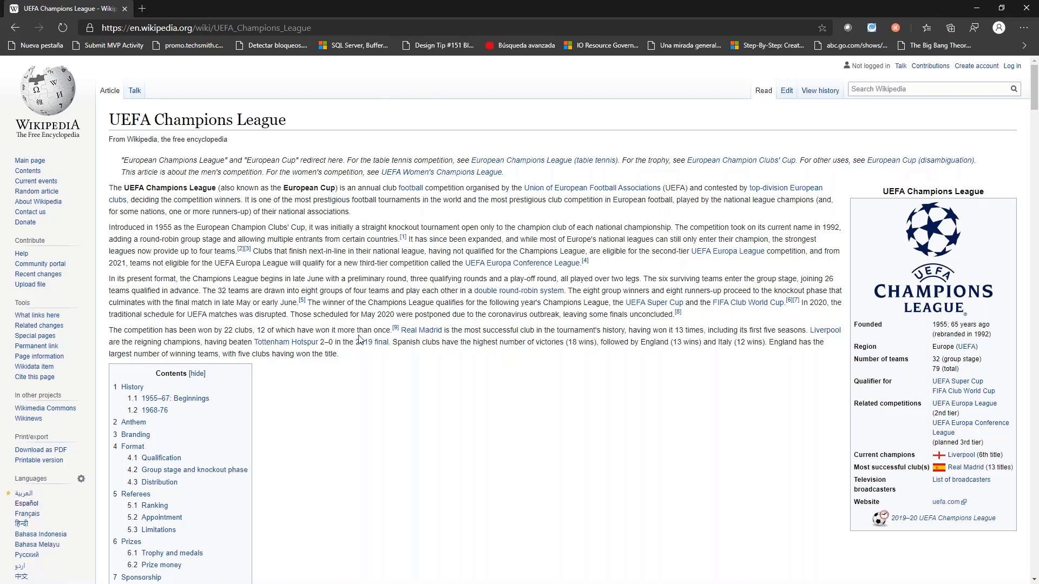
- Look through the whole UEFA Champions League article, examining its text sections, prize money list, and statistics tables
scroll(359, 339, "down", 15)
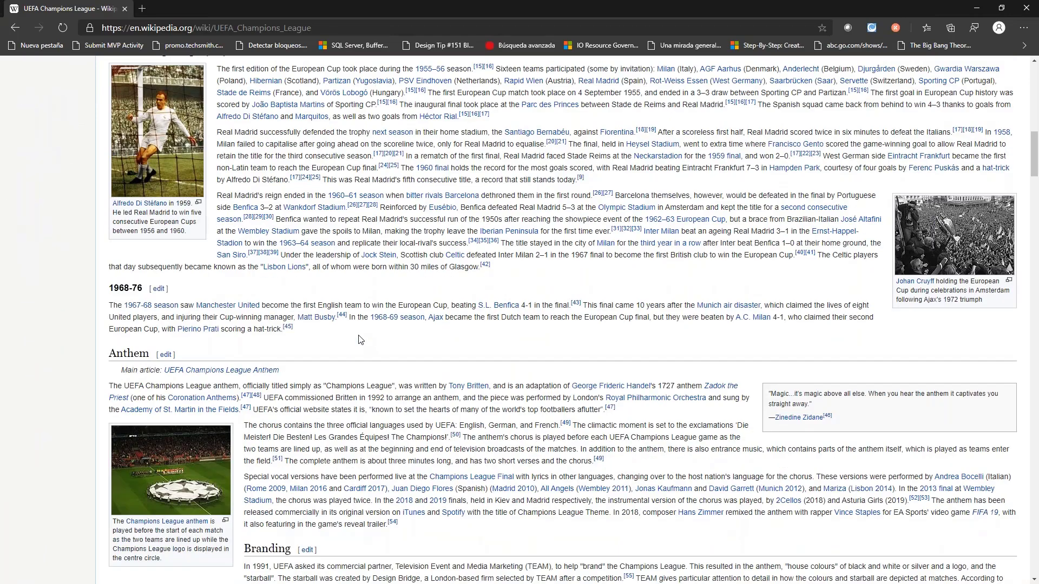
scroll(361, 339, "down", 7)
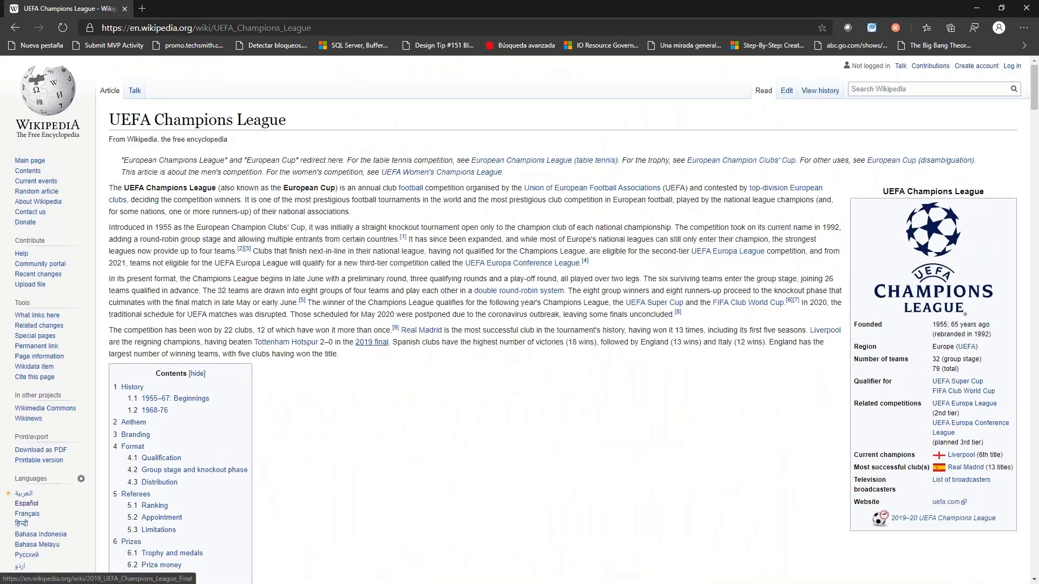
mouse_move(386, 352)
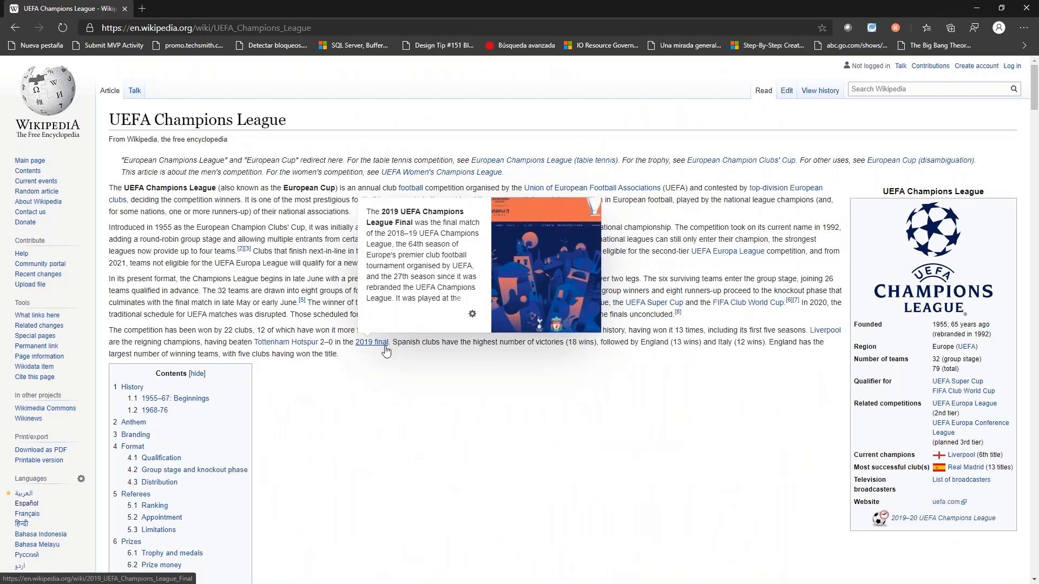
scroll(386, 352, "down", 7)
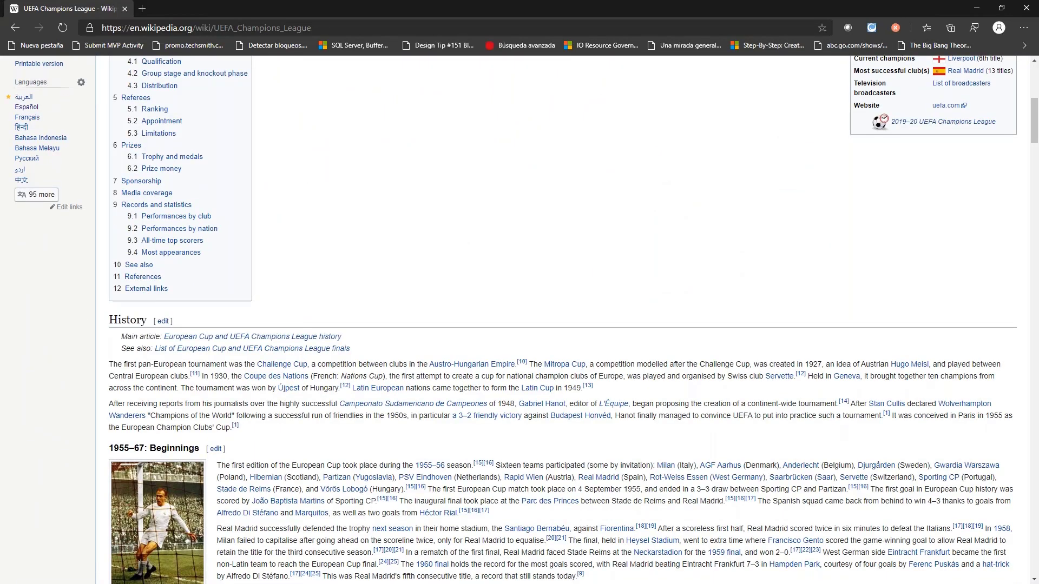
scroll(519, 319, "down", 4)
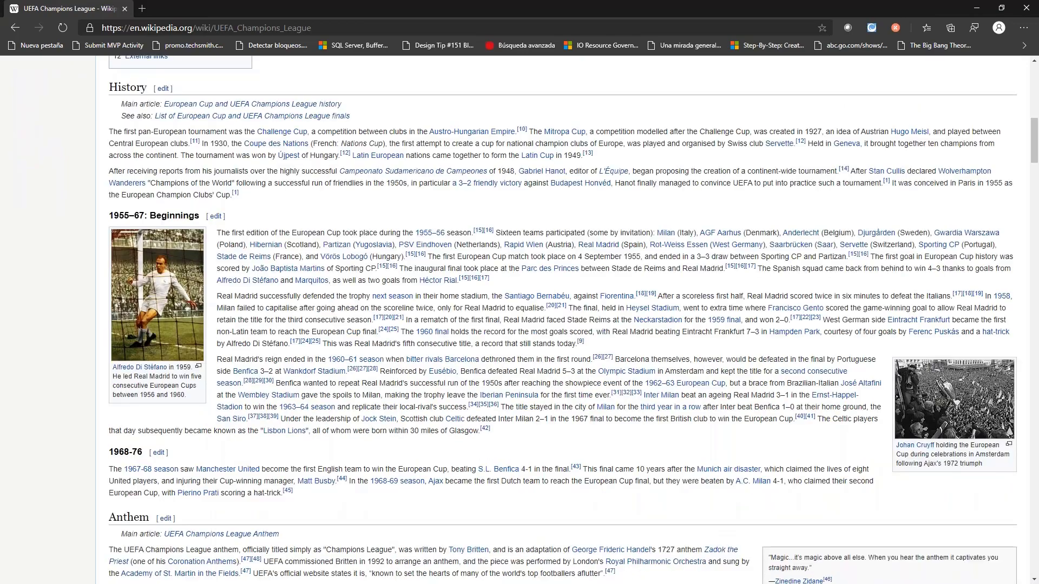
scroll(520, 319, "down", 18)
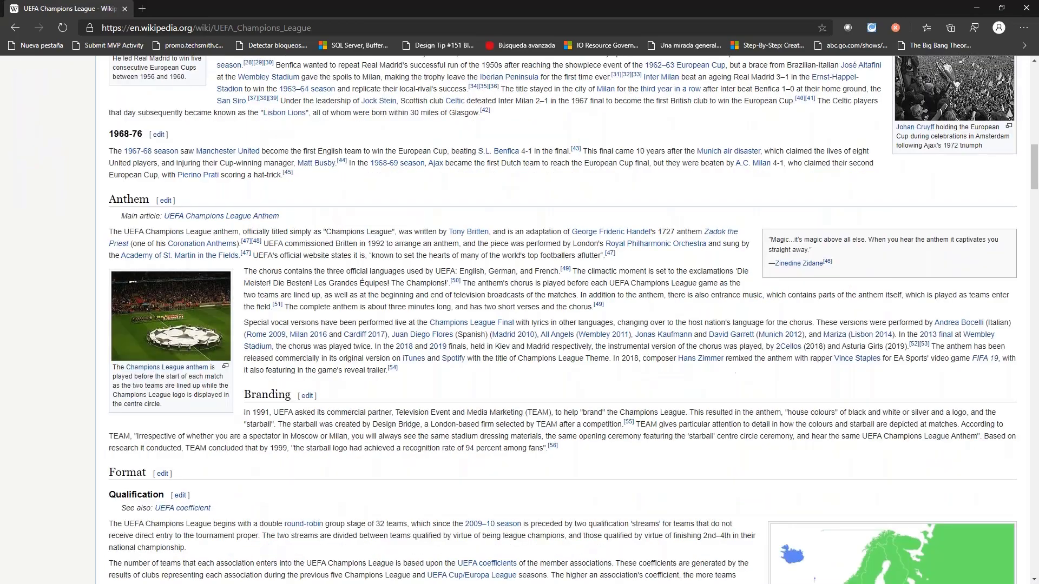
scroll(170, 274, "down", 20)
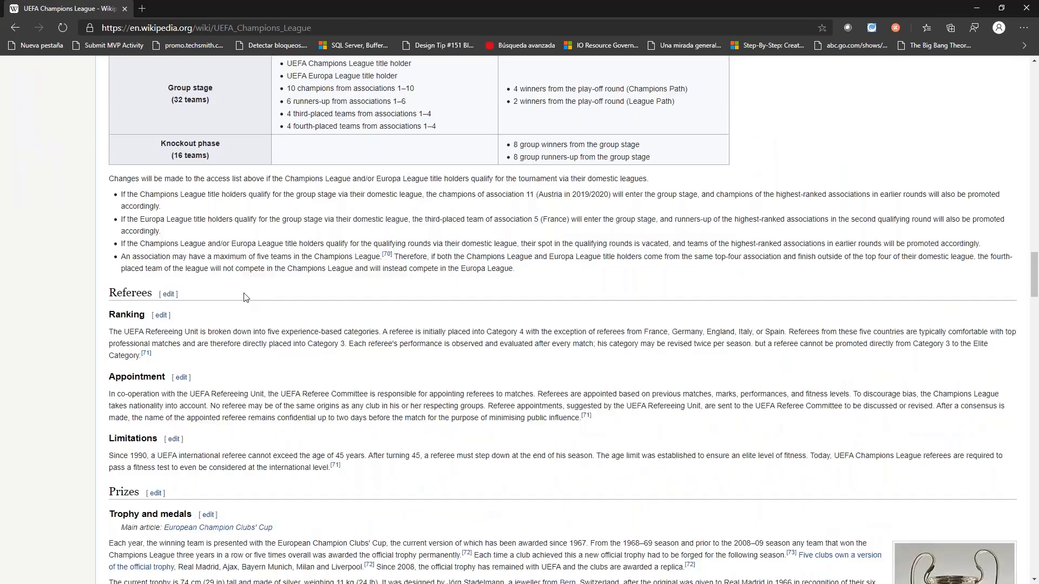
scroll(169, 275, "down", 8)
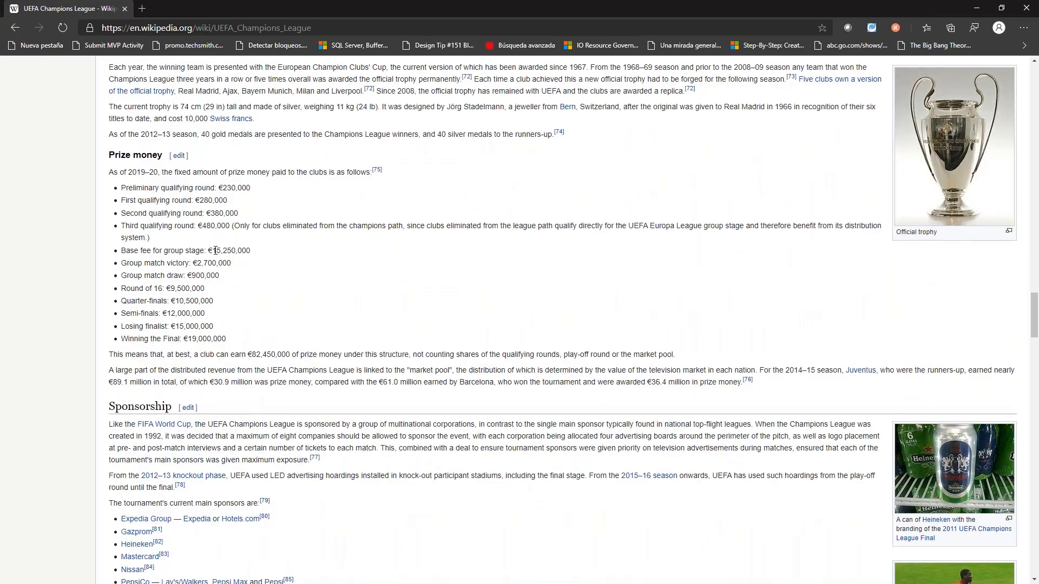
scroll(346, 353, "down", 13)
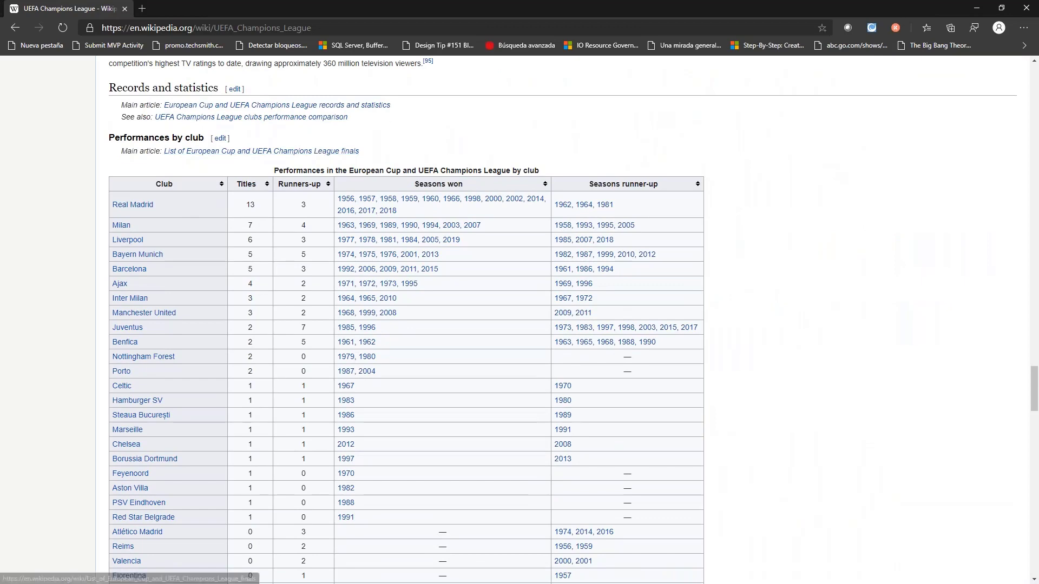
scroll(593, 272, "down", 7)
scroll(541, 260, "down", 8)
scroll(424, 243, "up", 4)
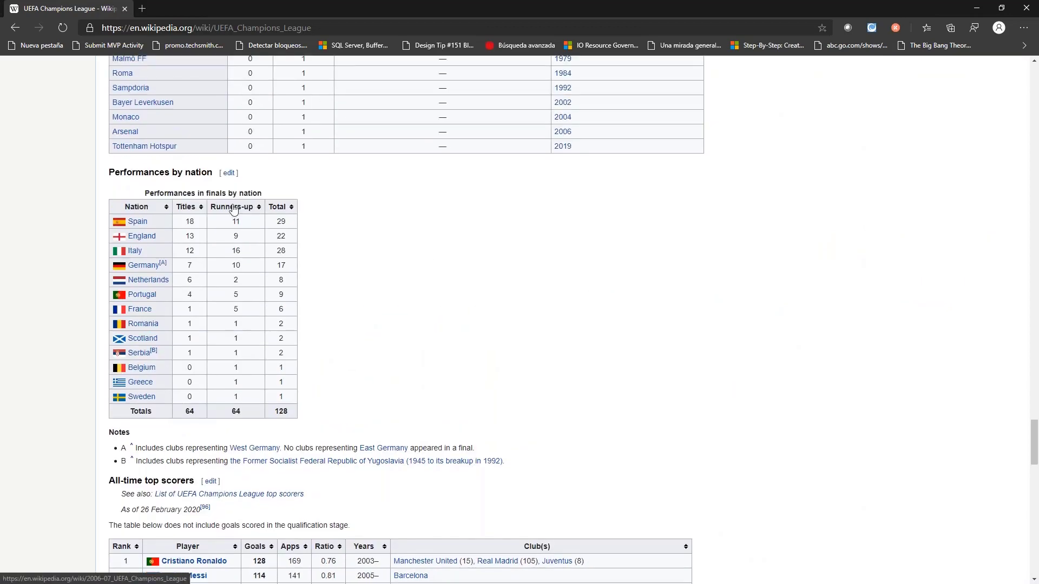
scroll(478, 292, "down", 4)
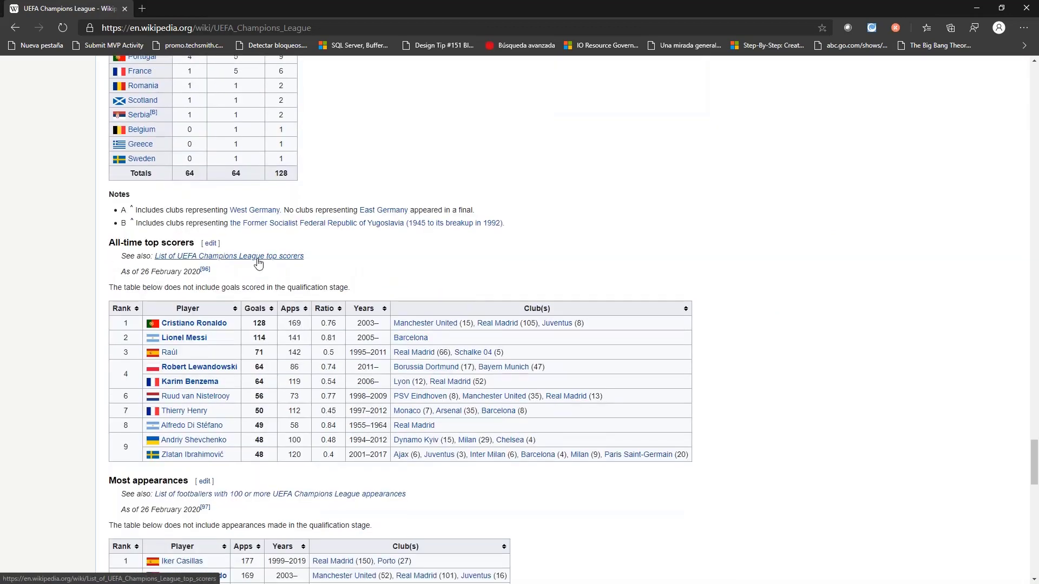
scroll(722, 390, "down", 2)
scroll(703, 385, "down", 4)
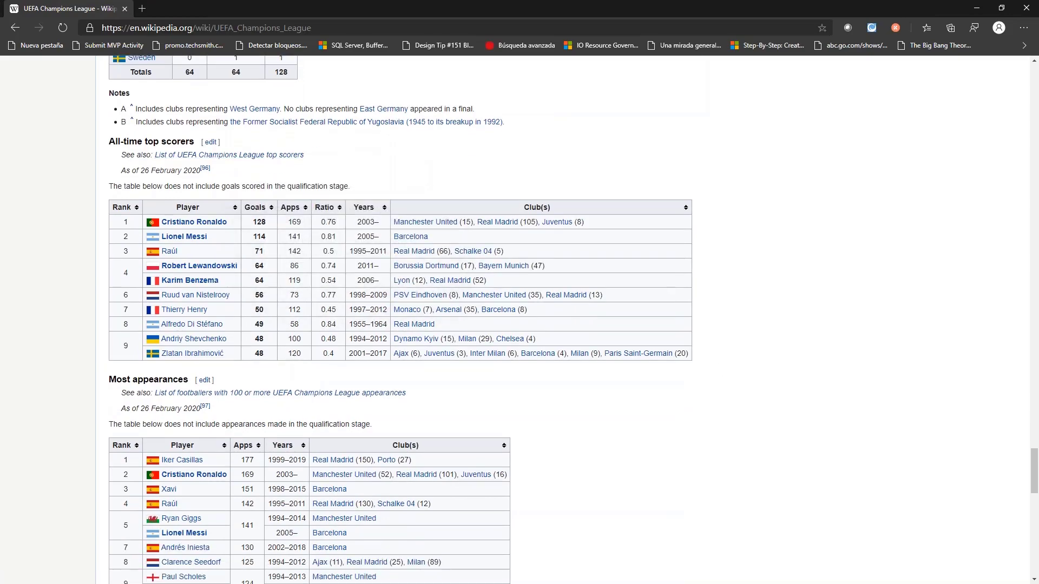
scroll(626, 344, "down", 12)
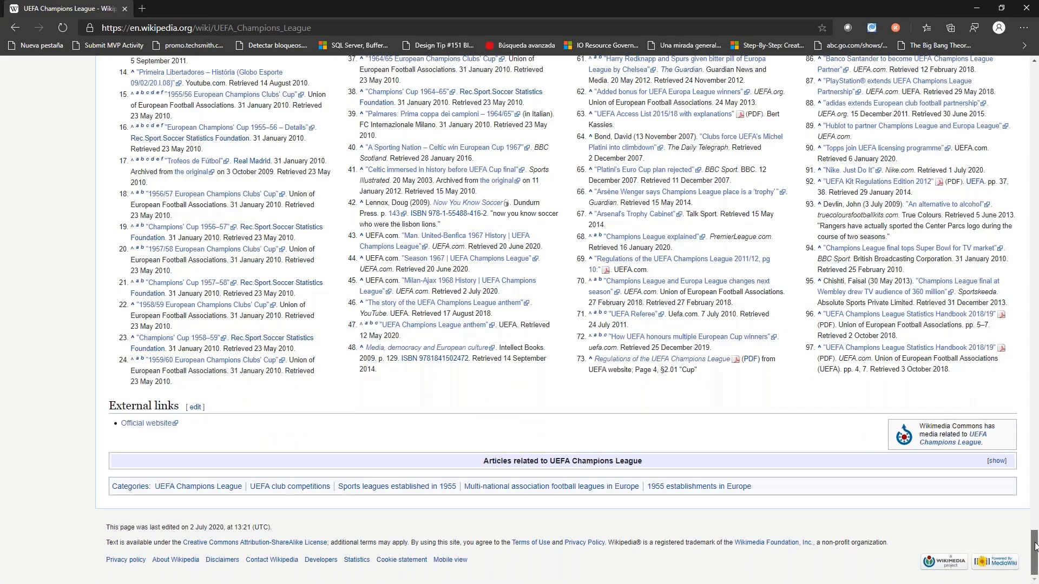
left_click_drag(1036, 547, 1036, 157)
scroll(335, 301, "up", 20)
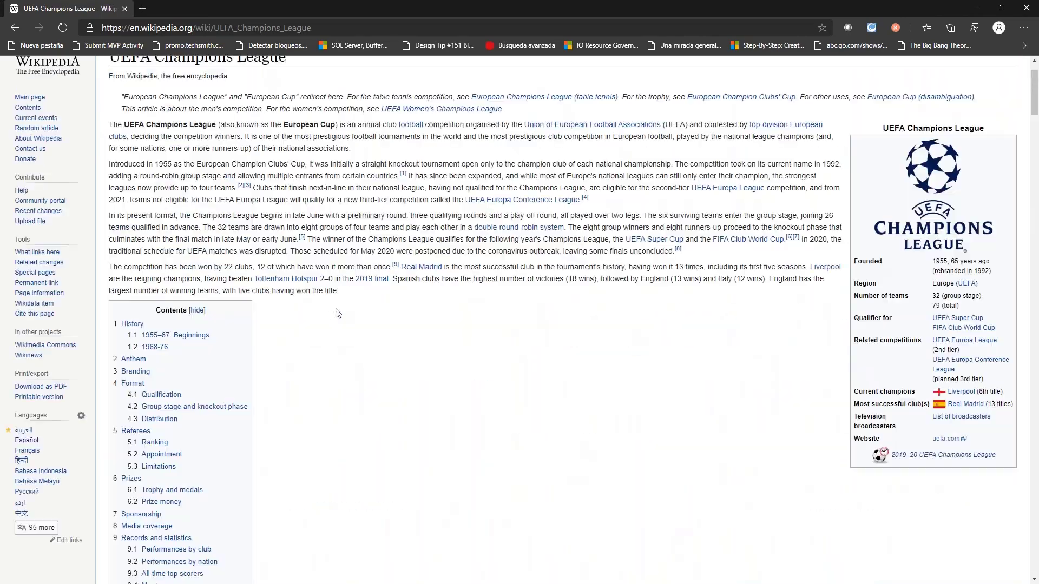
- Review the article again, checking the club, nation, top scorer and appearance tables as possible data sources
scroll(339, 314, "down", 20)
scroll(339, 314, "down", 20)
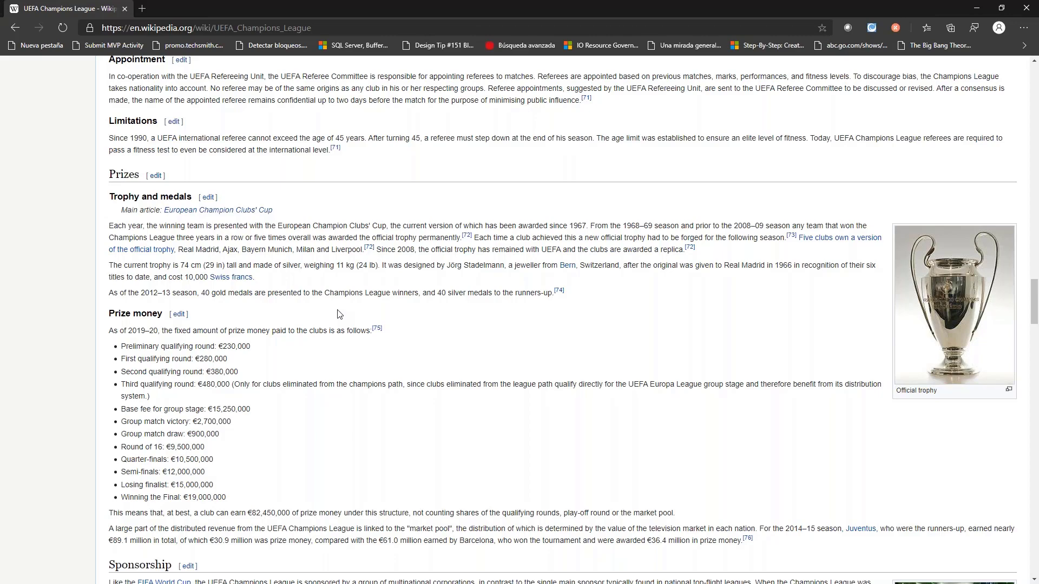
scroll(340, 314, "down", 12)
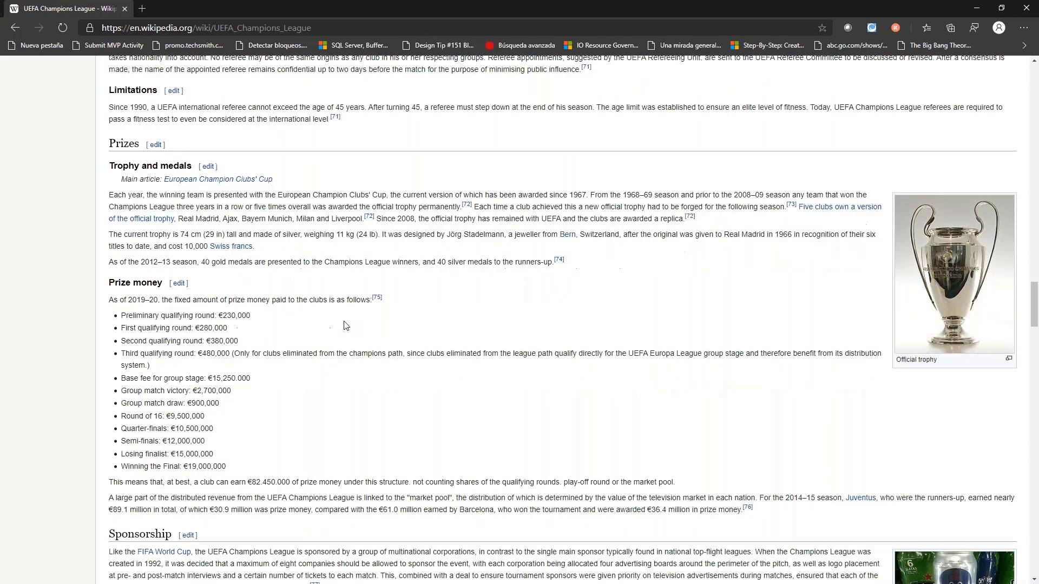
scroll(159, 266, "down", 9)
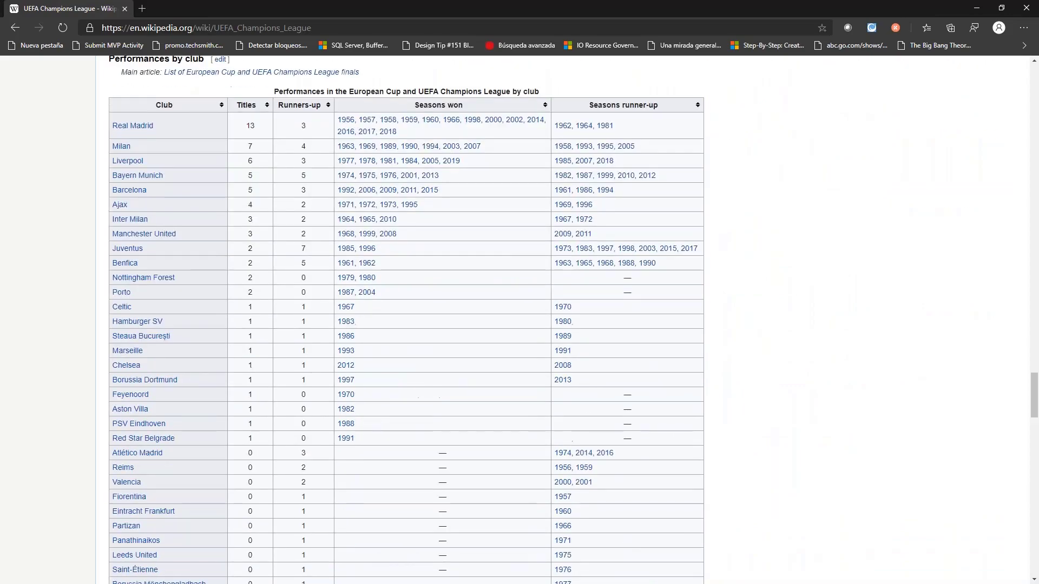
scroll(159, 267, "up", 3)
scroll(158, 266, "down", 20)
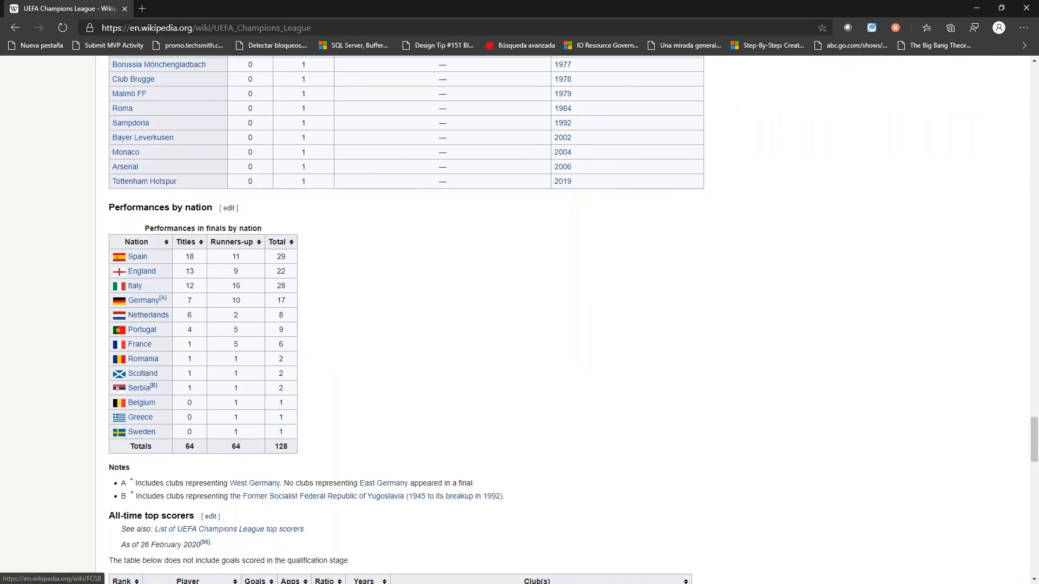
scroll(401, 320, "down", 6)
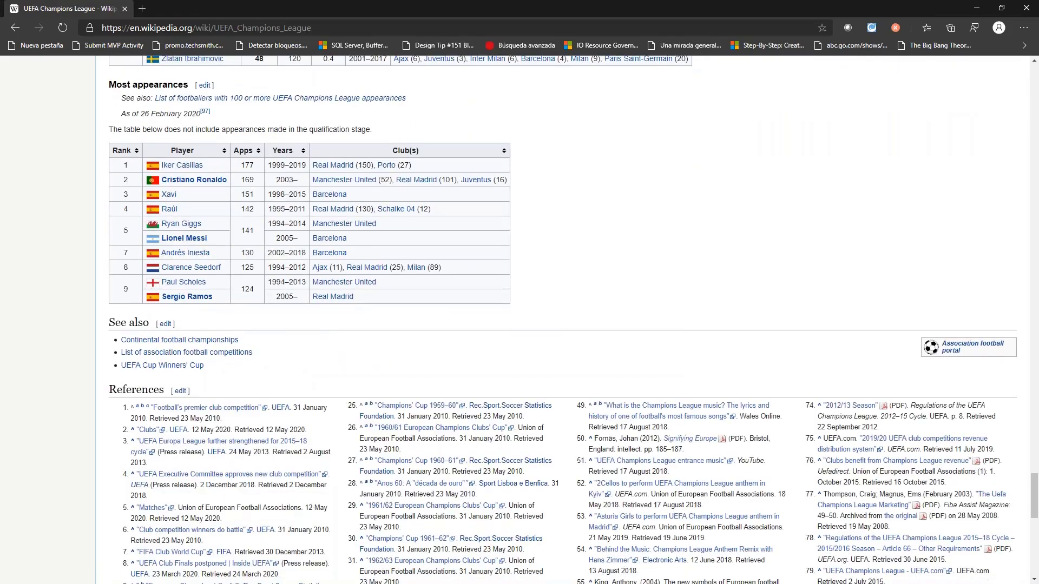
scroll(401, 319, "up", 3)
scroll(870, 399, "down", 7)
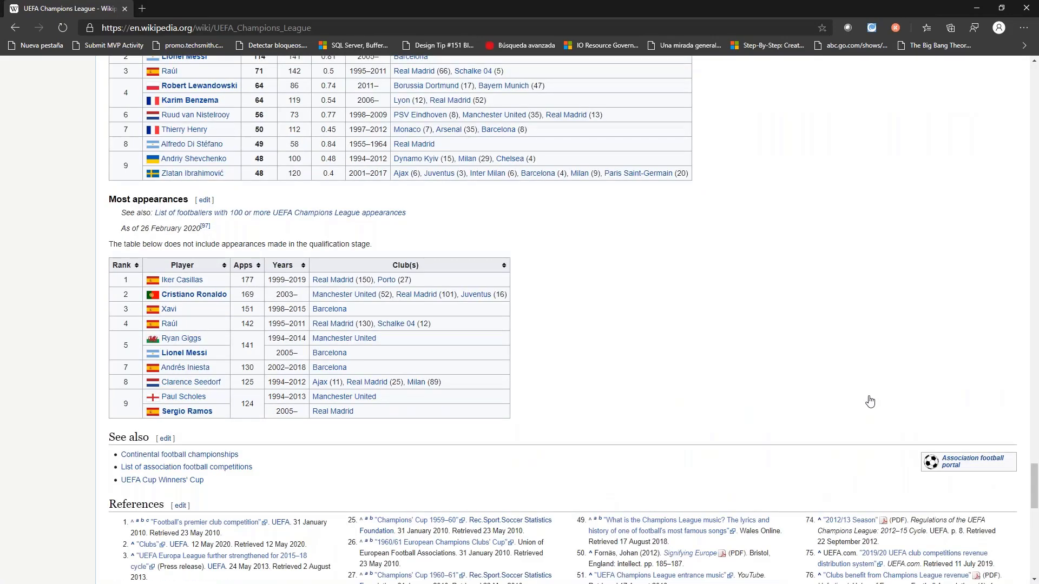
left_click_drag(1034, 483, 1034, 81)
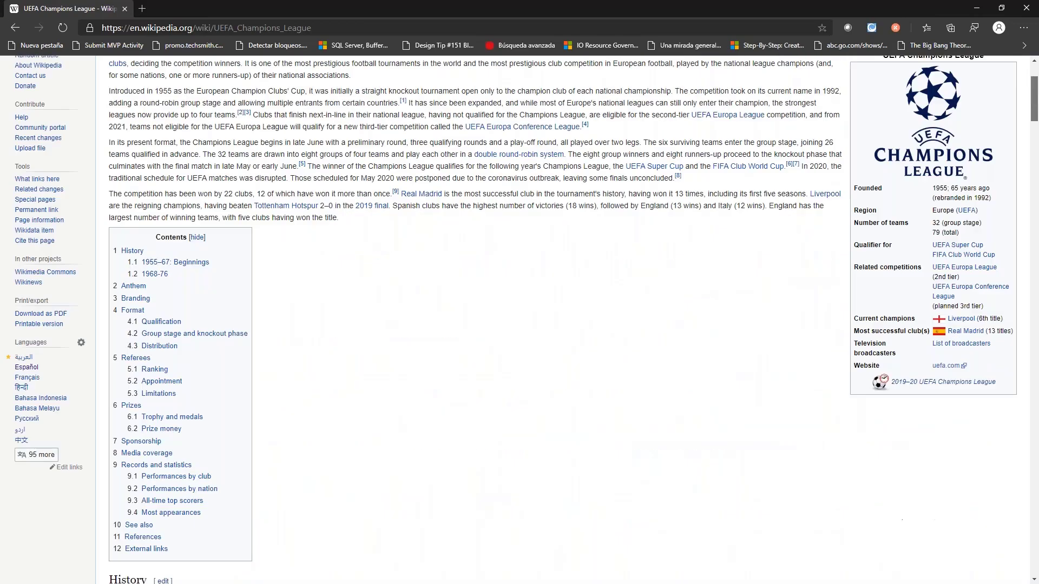
- Sort the Performances by club table by Club in descending order and select the entire table
scroll(531, 415, "down", 20)
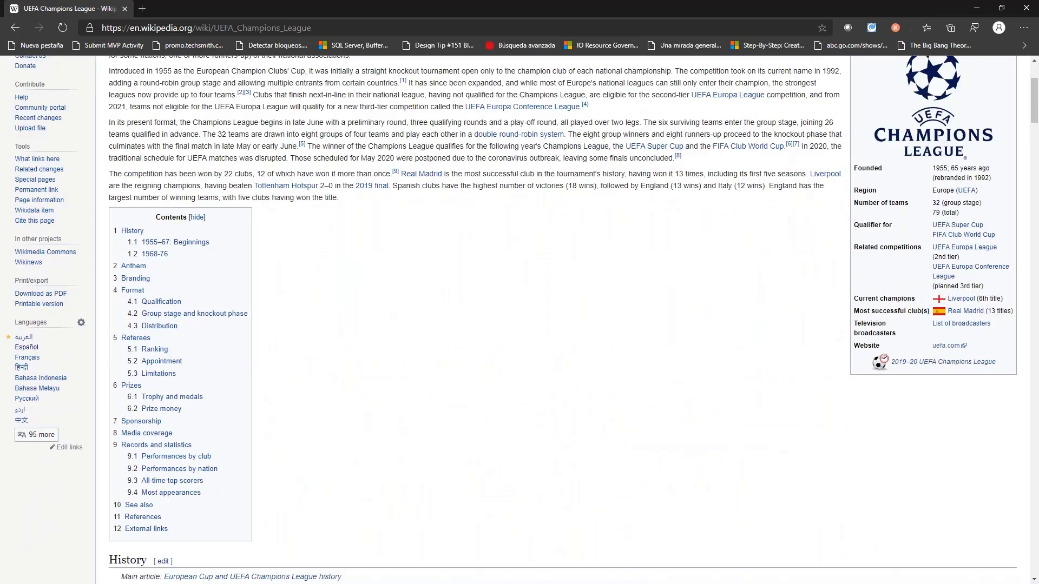
scroll(563, 318, "down", 20)
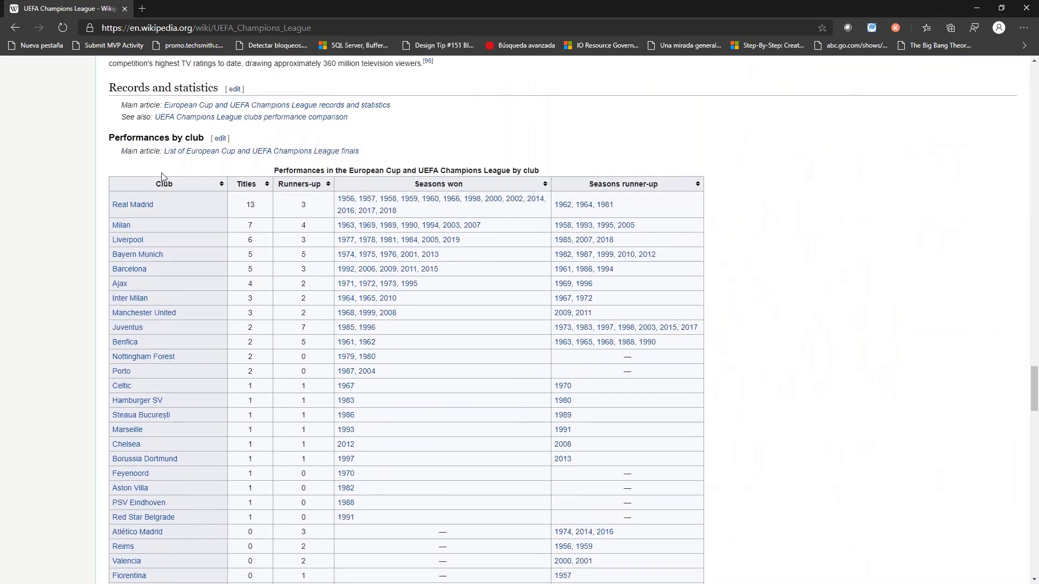
scroll(165, 316, "down", 2)
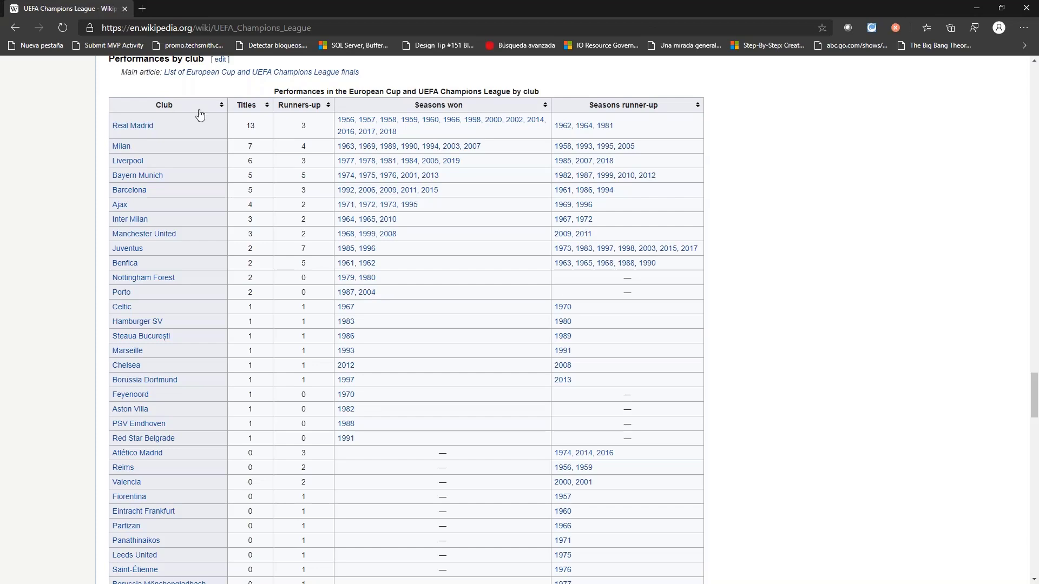
left_click(153, 105)
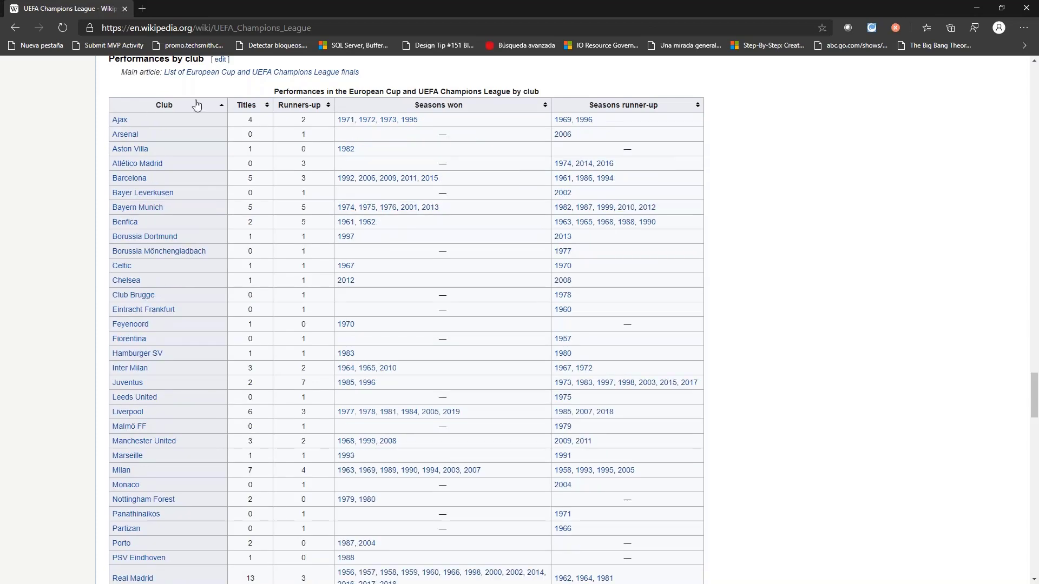
left_click(165, 106)
left_click_drag(113, 88, 721, 245)
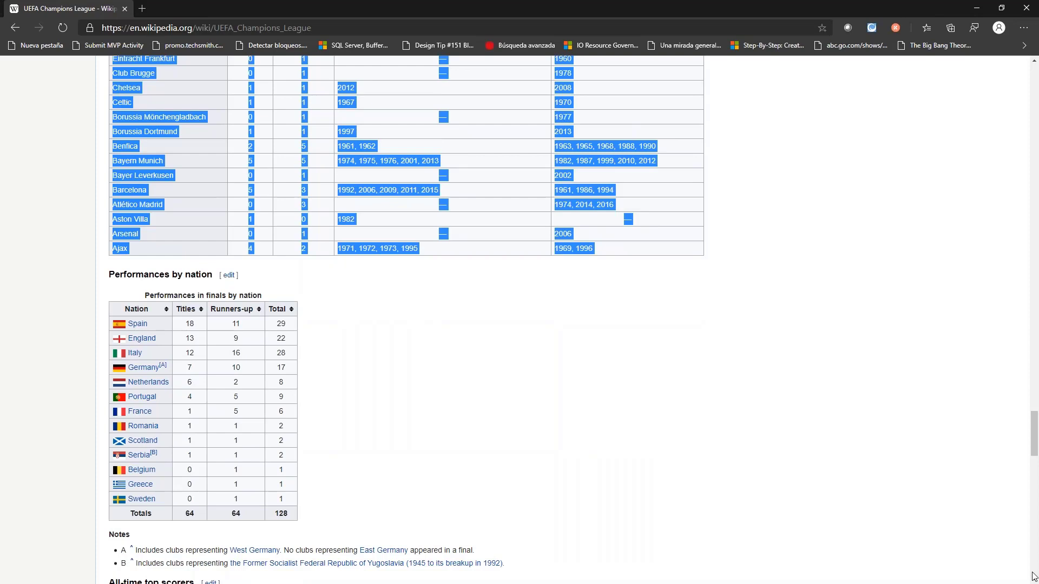
- Switch to Excel and create a new blank workbook
key("alt+Tab")
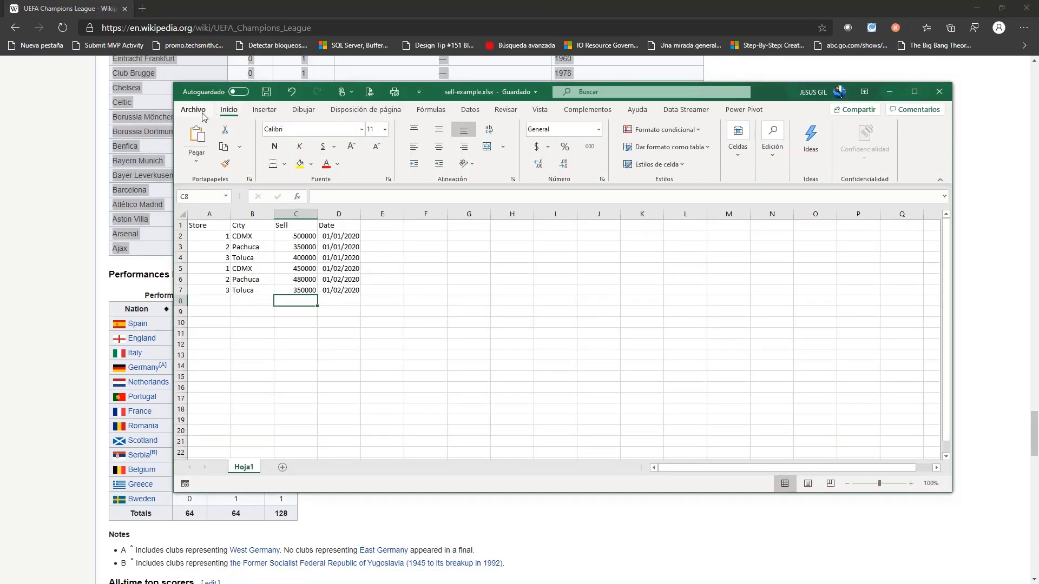
left_click(203, 115)
left_click(208, 155)
left_click(316, 259)
left_click(199, 111)
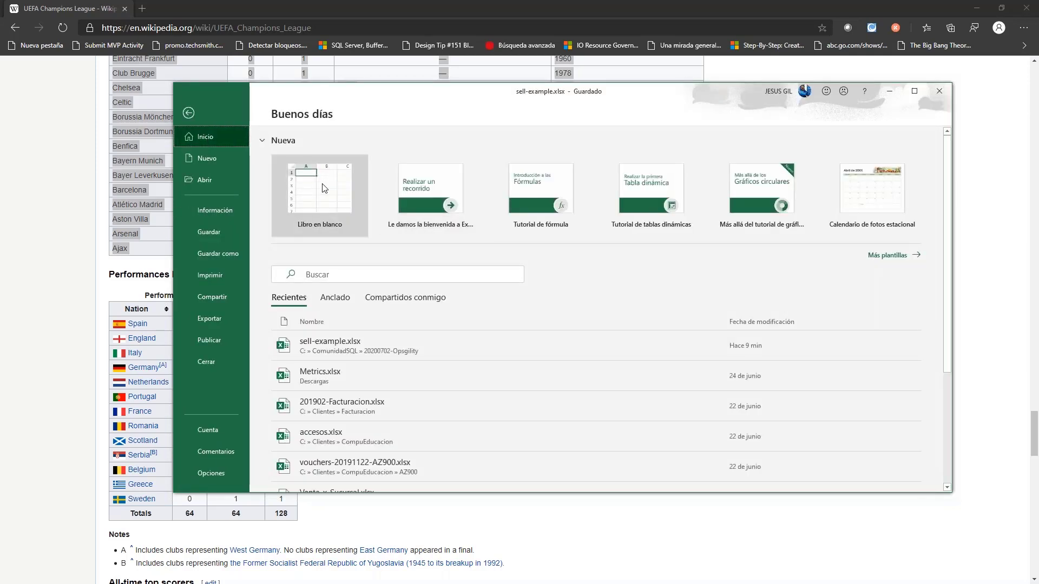
left_click(324, 188)
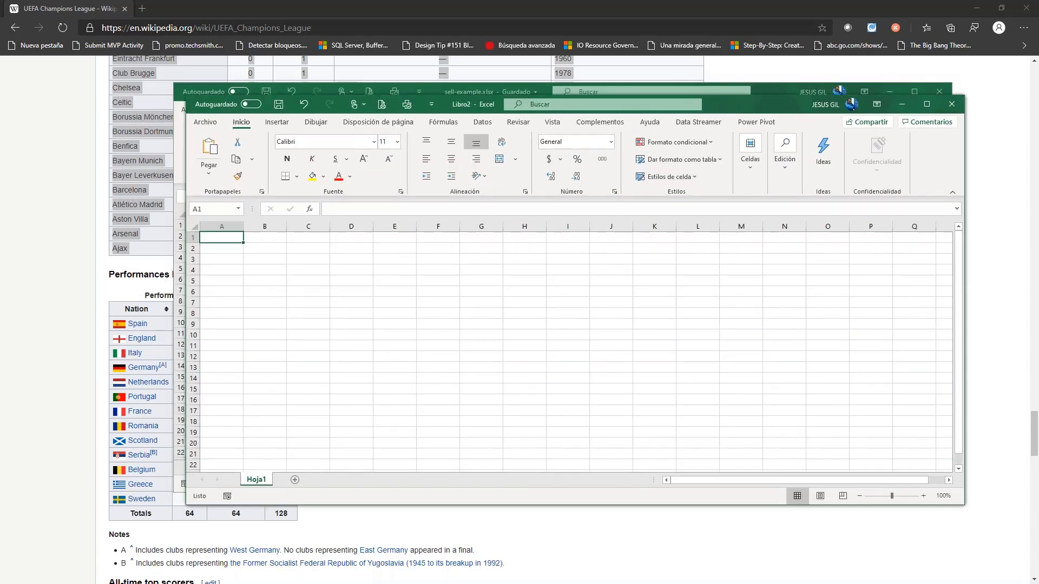
- Paste the copied club performances table at cell A1 and widen column A to fit the club names
key("ctrl+v")
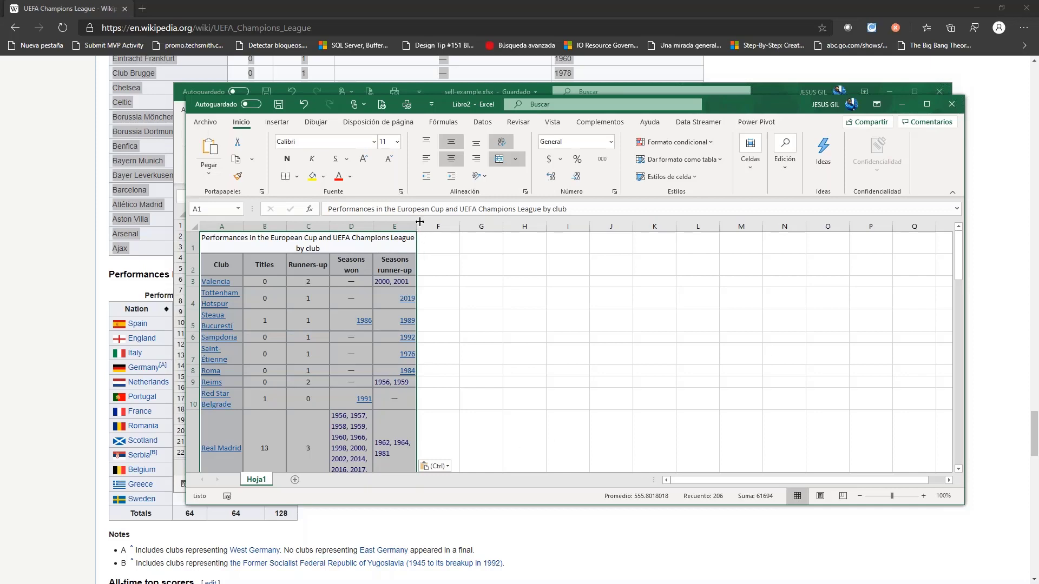
left_click_drag(244, 226, 302, 226)
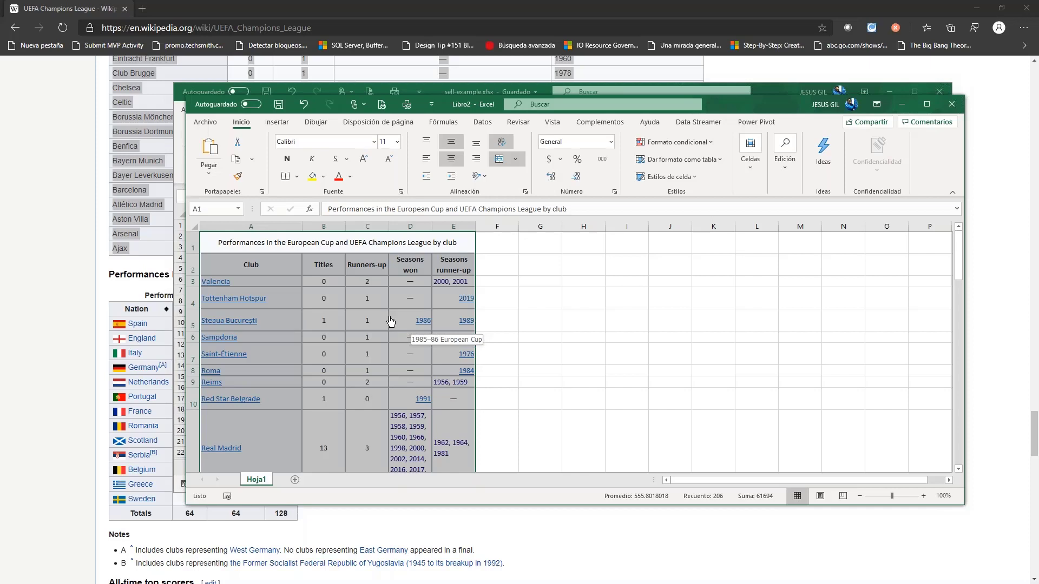
- Return to the browser, clear the table selection, copy the UEFA Champions League article's URL, and put the browser window away
left_click(34, 235)
left_click(65, 225)
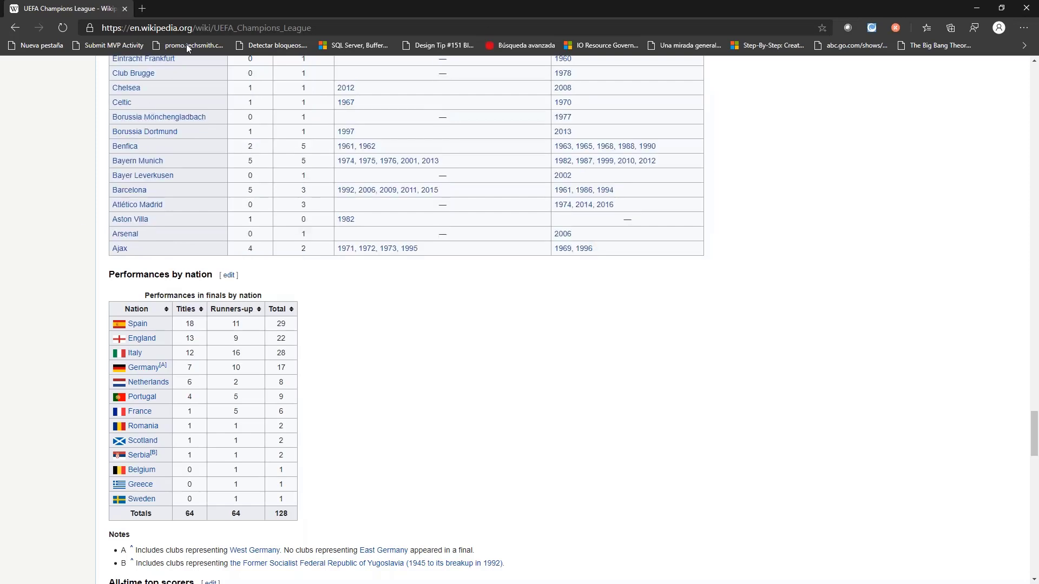
left_click(201, 28)
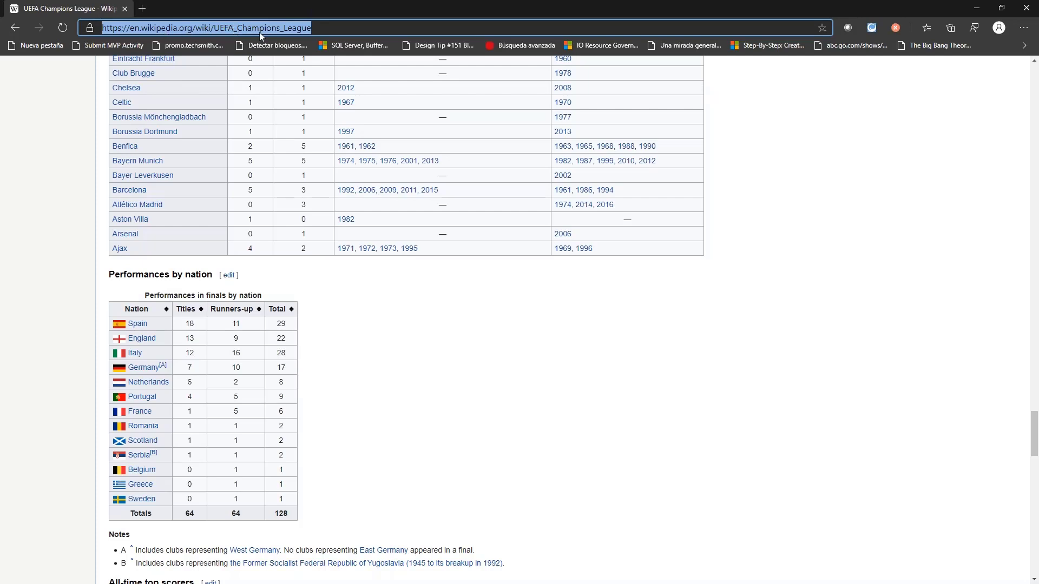
right_click(232, 26)
left_click(269, 115)
left_click(1028, 5)
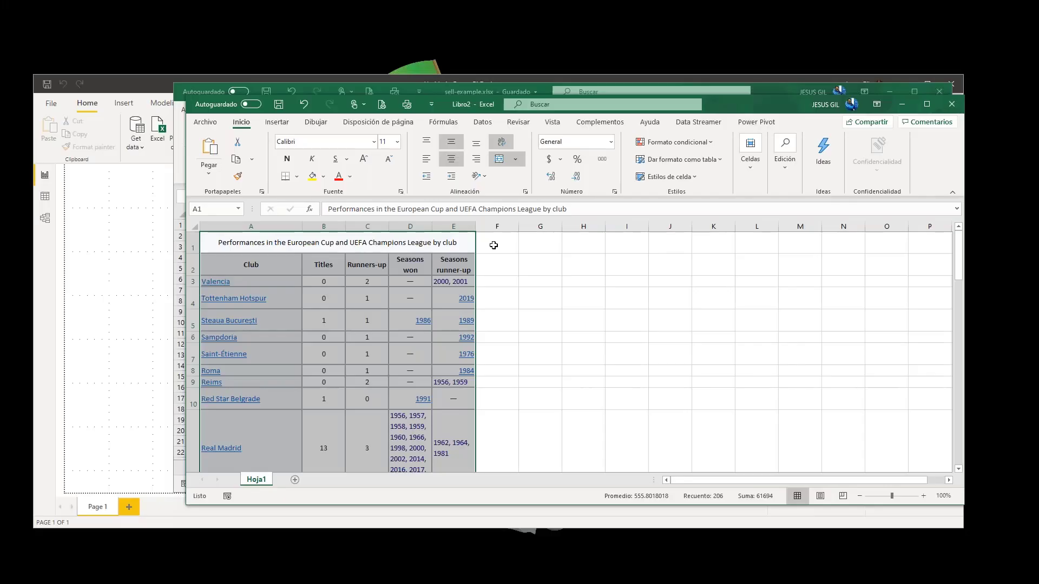
left_click(120, 296)
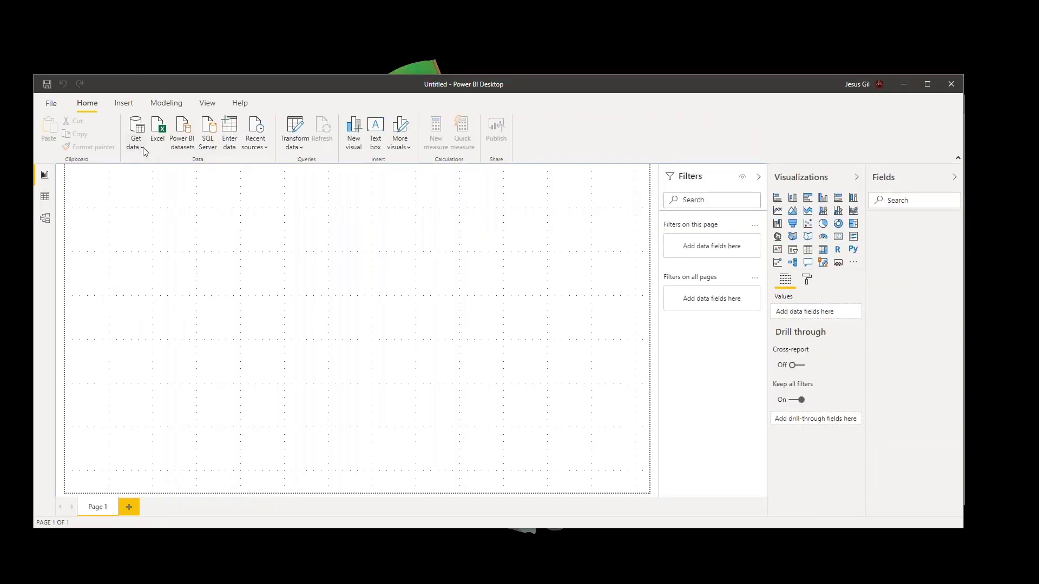
left_click(139, 130)
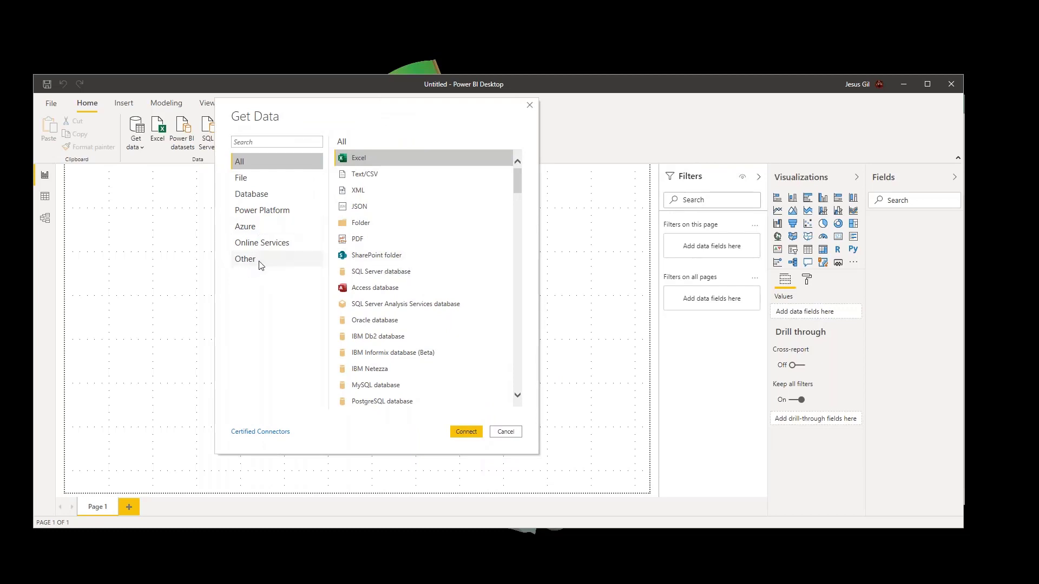
left_click(259, 264)
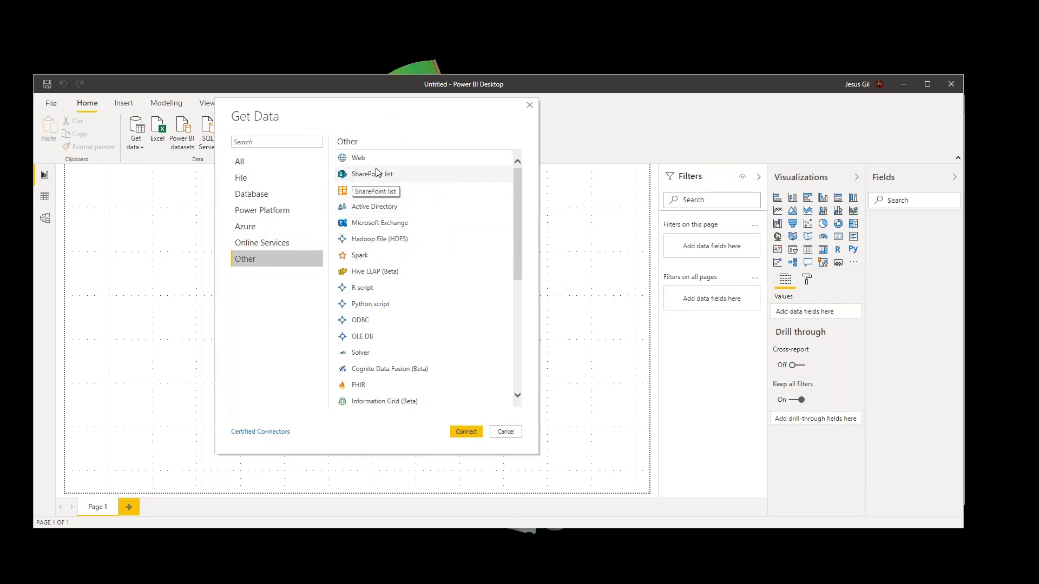
left_click(354, 158)
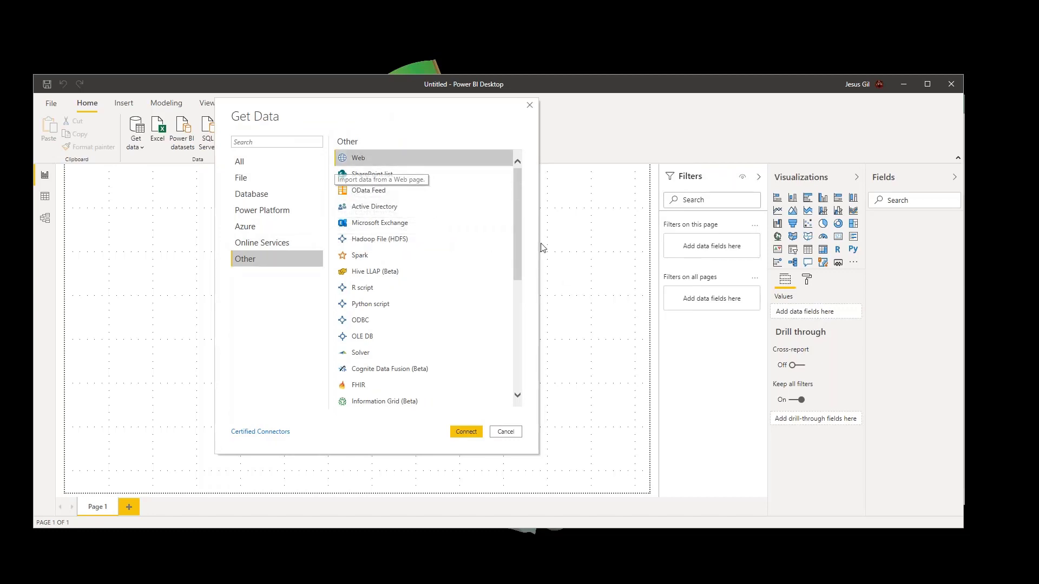
left_click(466, 432)
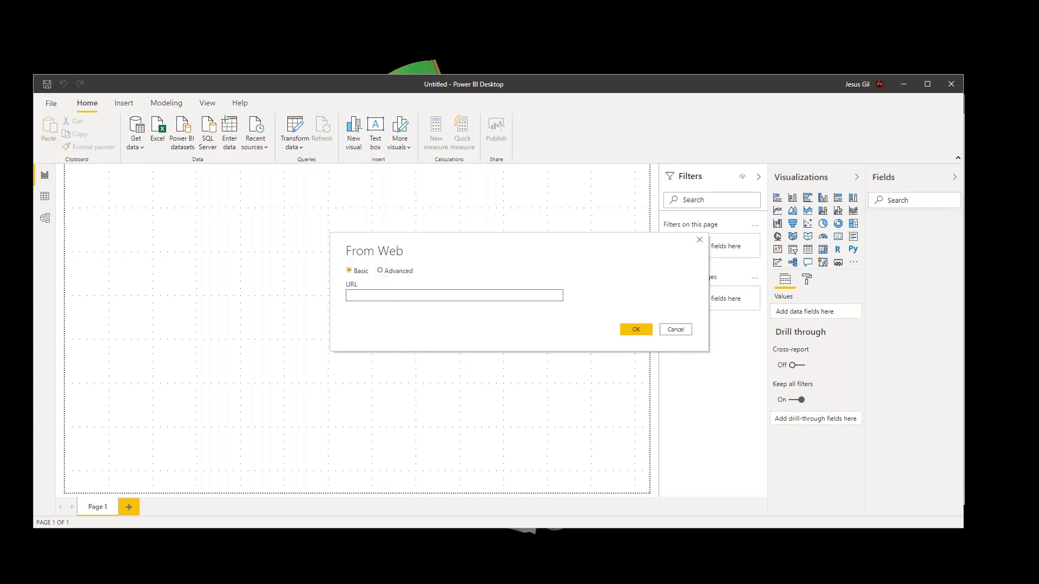
key("ctrl+v")
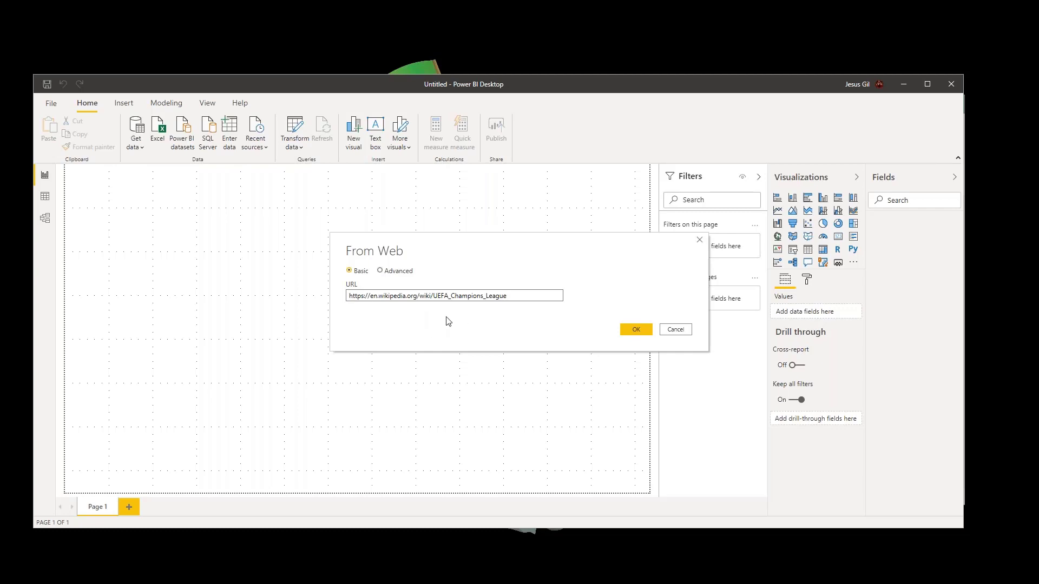
left_click(633, 331)
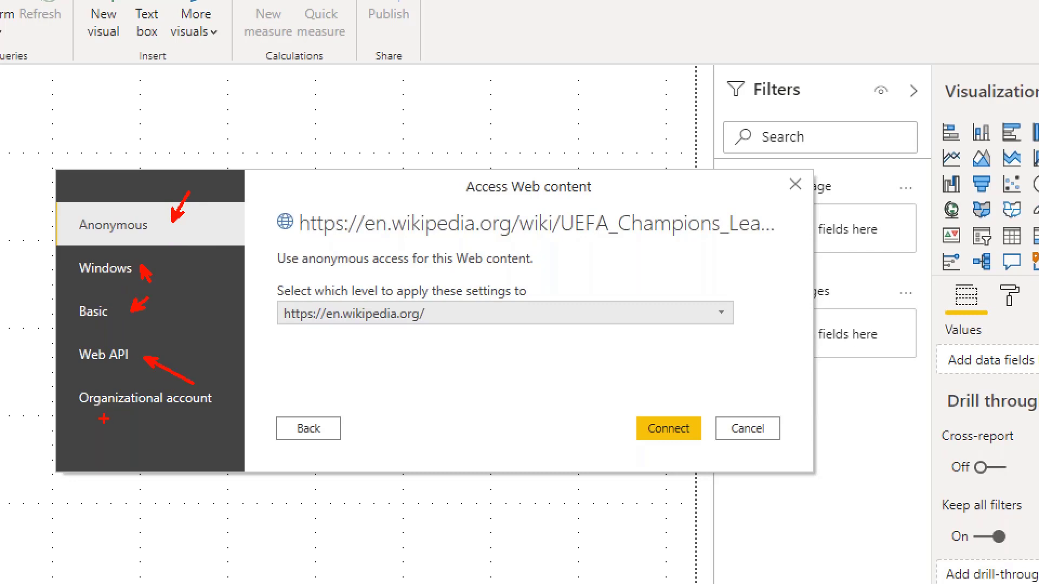
left_click_drag(114, 410, 111, 443)
key("Escape")
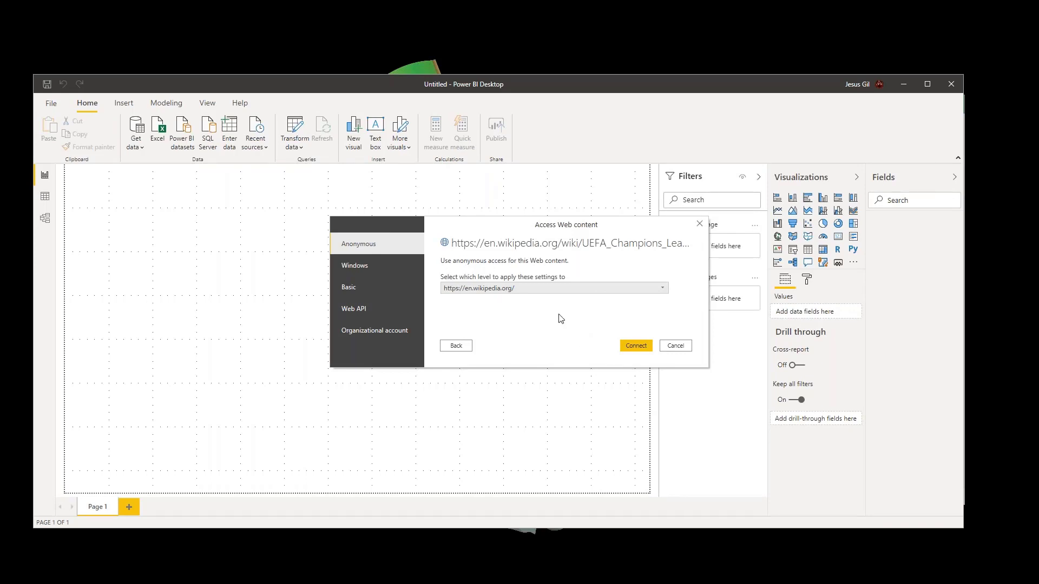
left_click(639, 346)
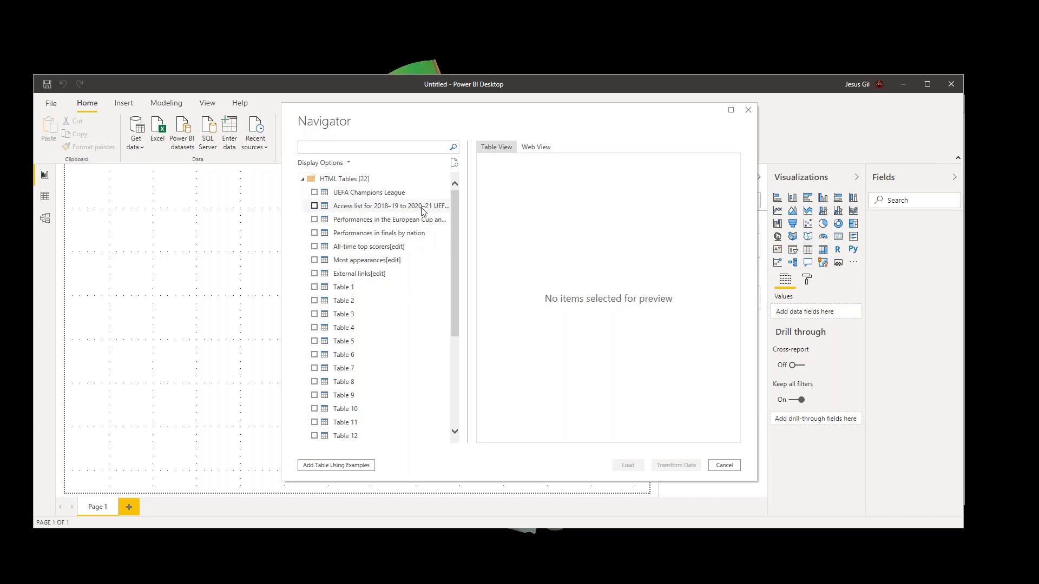
- Preview the UEFA Champions League, 2018–19 to 2020–21 access list, and performances by club tables in the Navigator
mouse_move(451, 203)
left_mouse_down()
mouse_move(448, 318)
mouse_move(449, 190)
left_mouse_up()
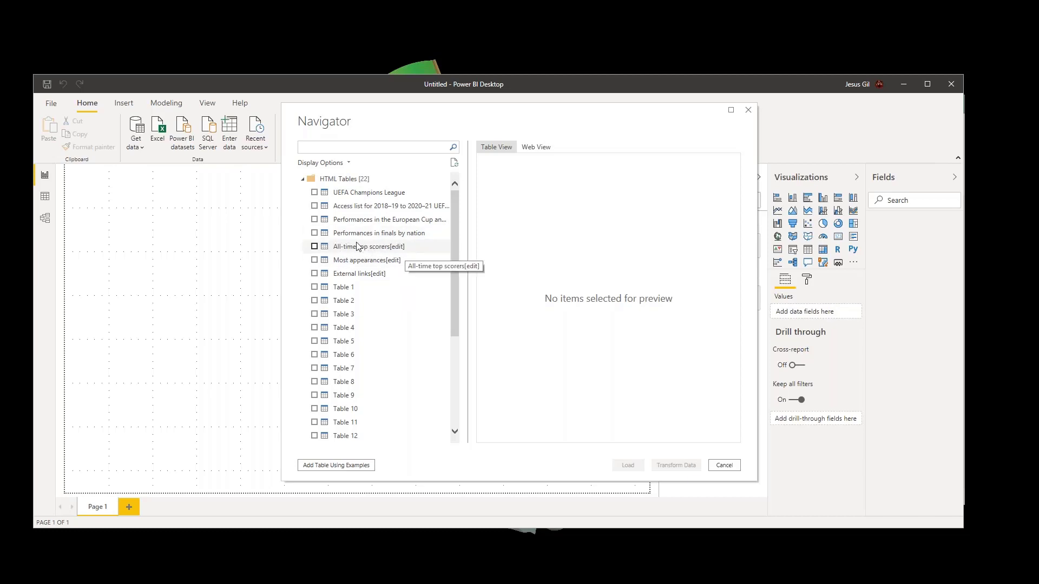
left_click(371, 193)
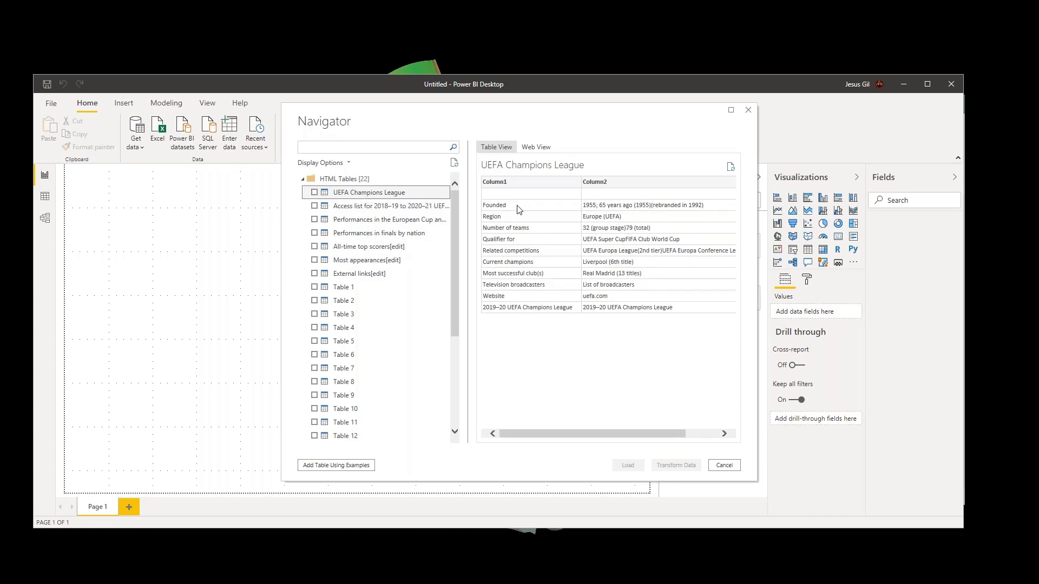
left_click(381, 208)
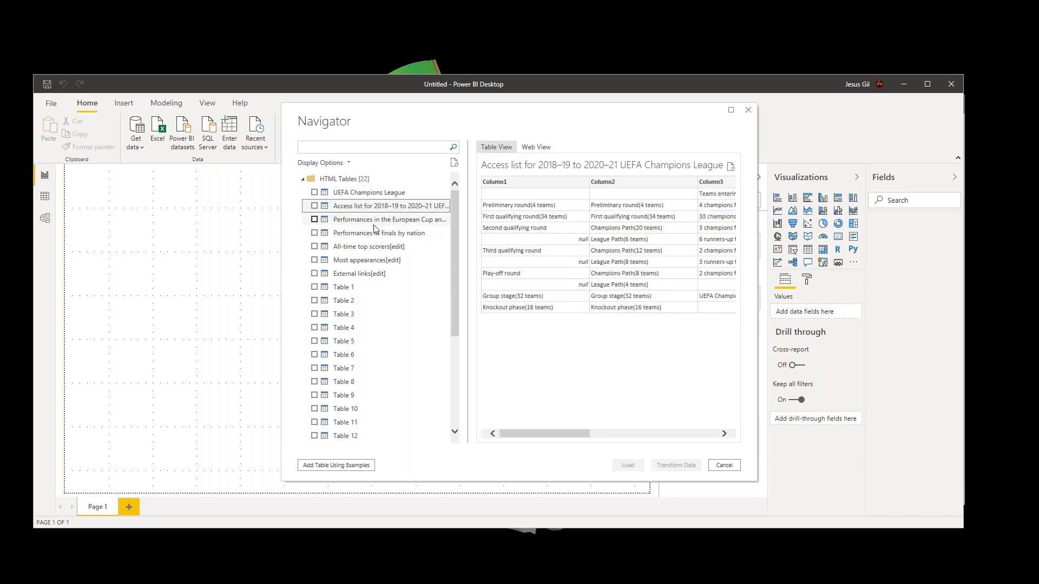
left_click(385, 219)
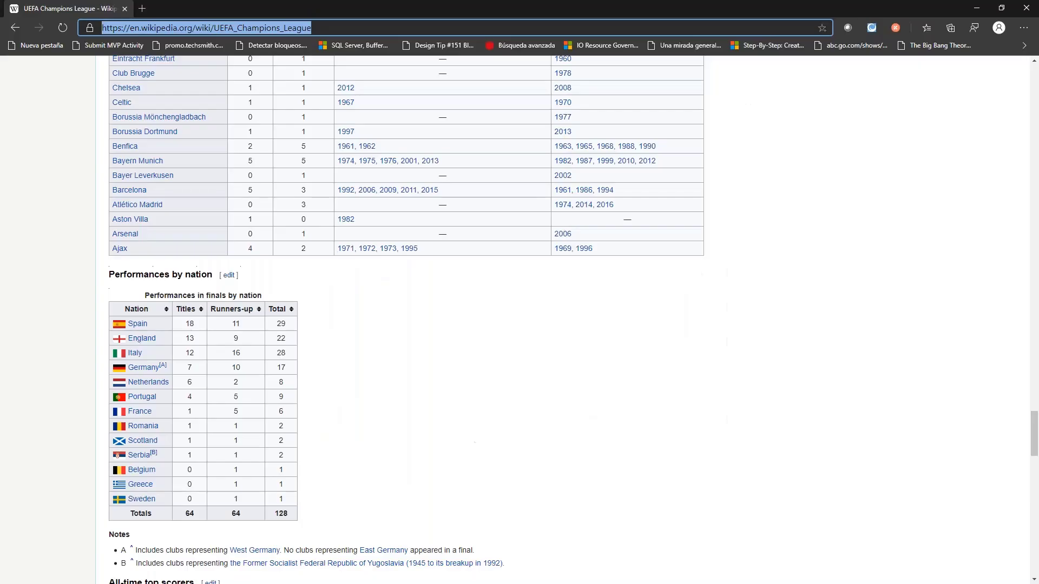
- Check the Performances by club table in the Wikipedia article, and return to the Navigator preview in Power BI
scroll(405, 320, "up", 5)
scroll(406, 204, "up", 6)
scroll(407, 204, "down", 2)
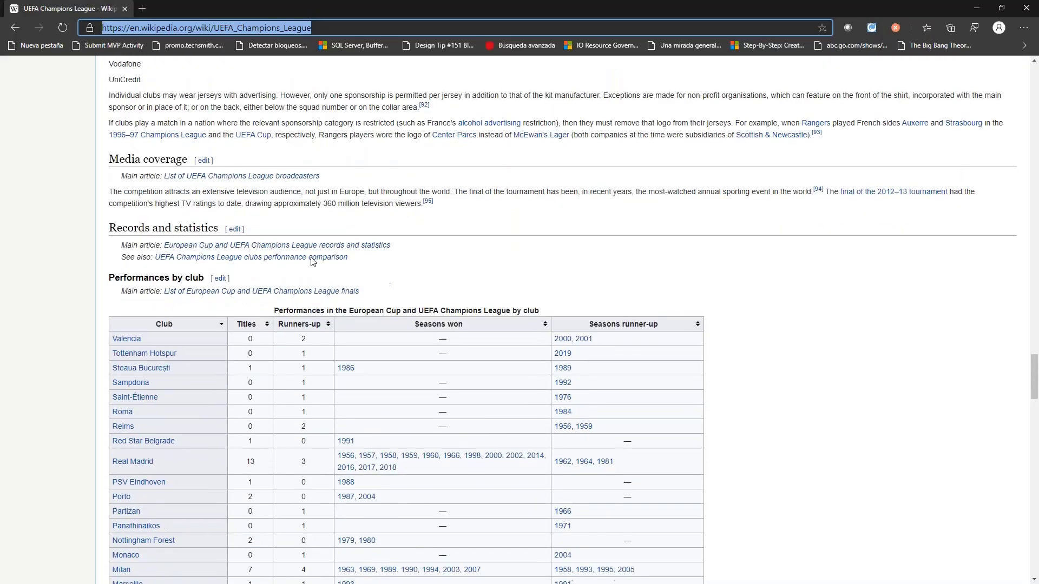
key("alt+Tab")
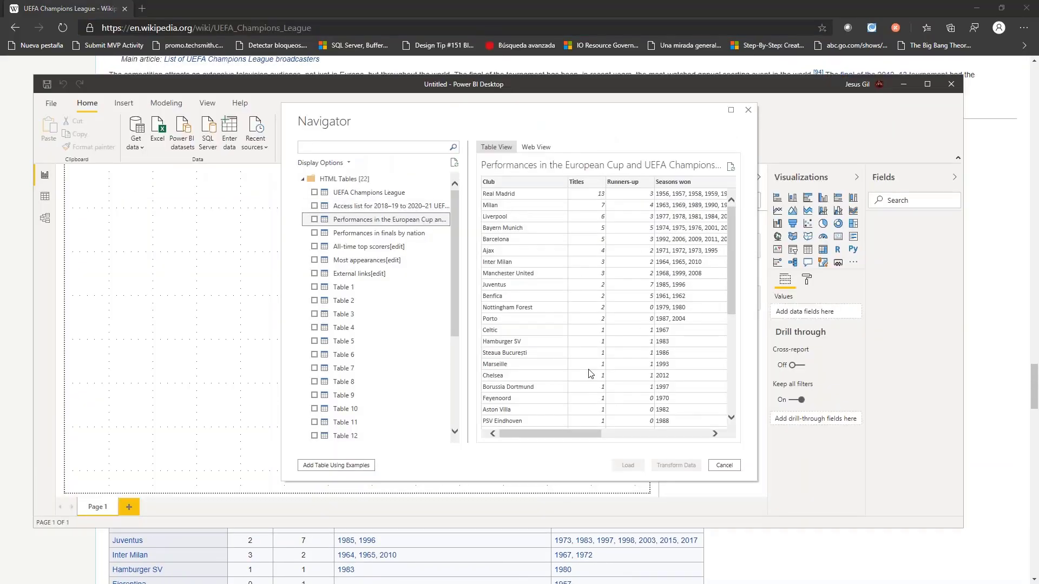
- Preview the performances in finals by nation and all-time top scorers tables, and return to the performances by club preview
left_click(365, 235)
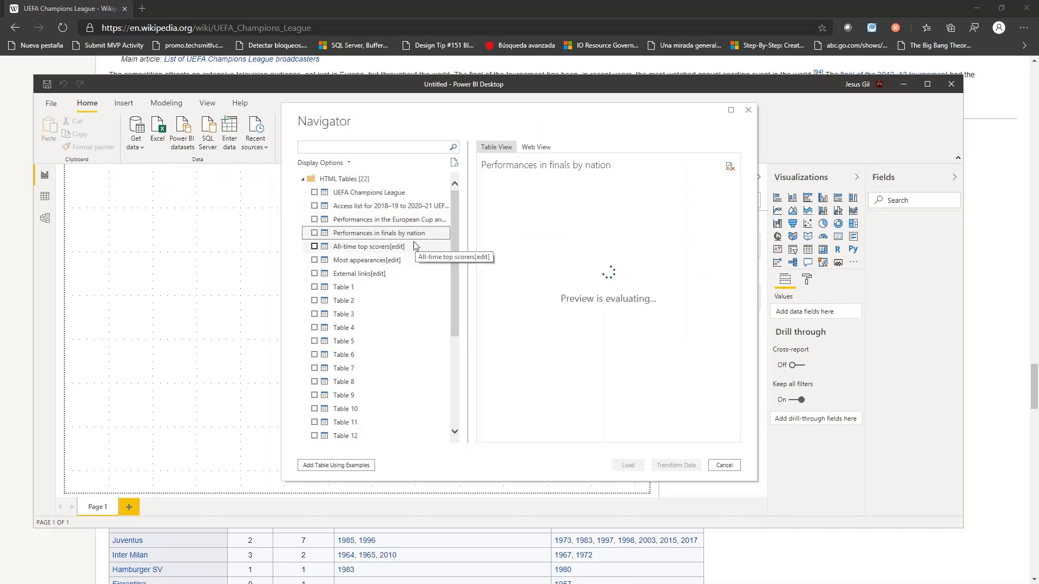
left_click(373, 249)
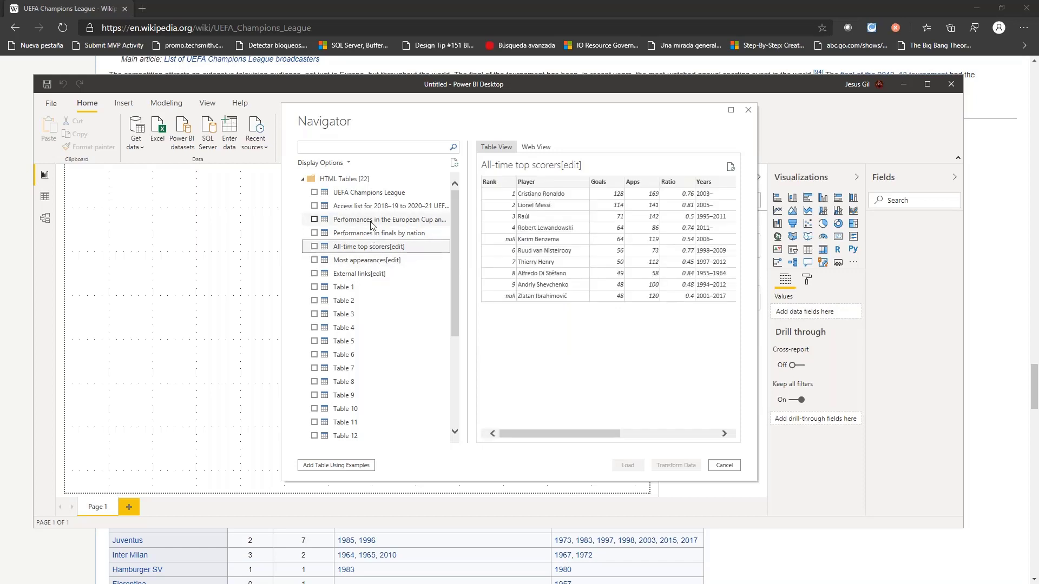
left_click(349, 226)
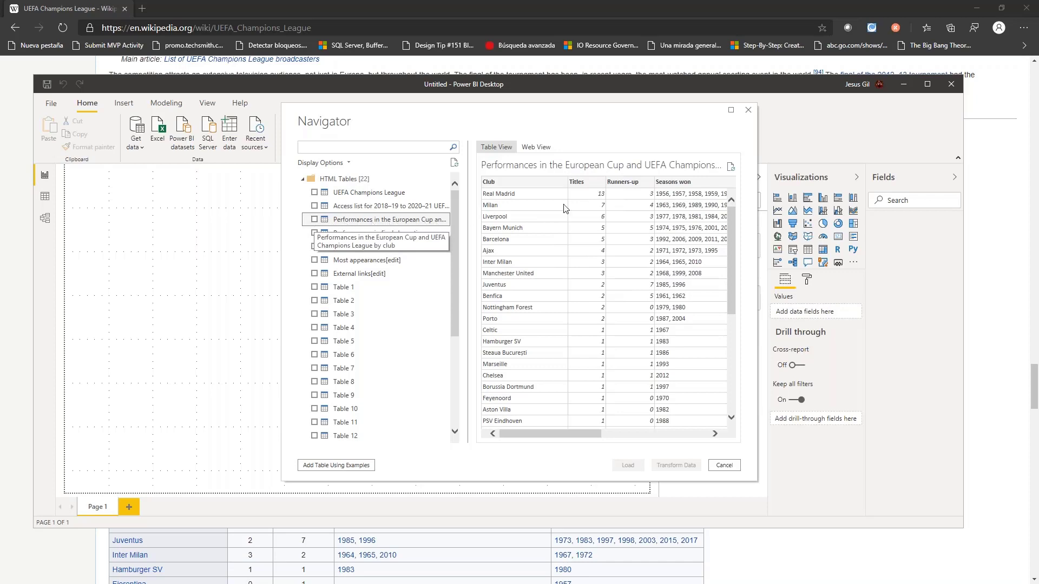
left_click_drag(584, 430, 546, 432)
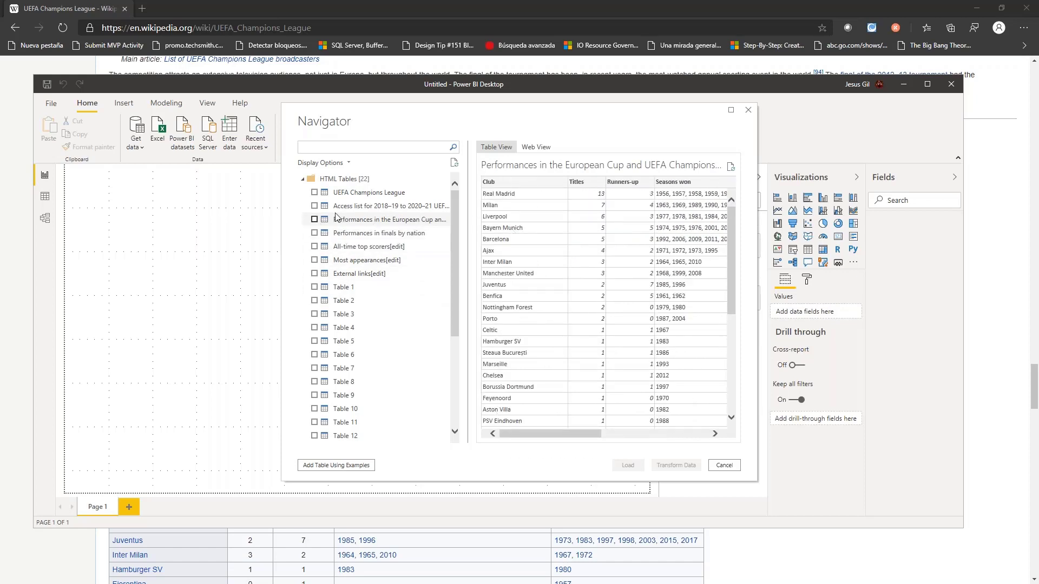
- Load the Performances in the European Cup and UEFA Champions League by club table into the report
left_click(314, 220)
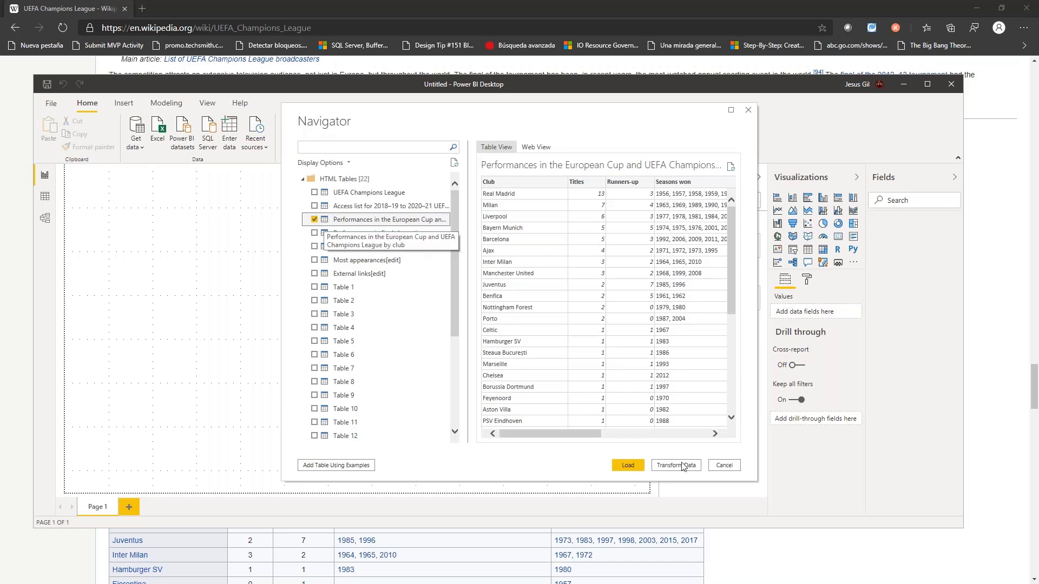
left_click(626, 465)
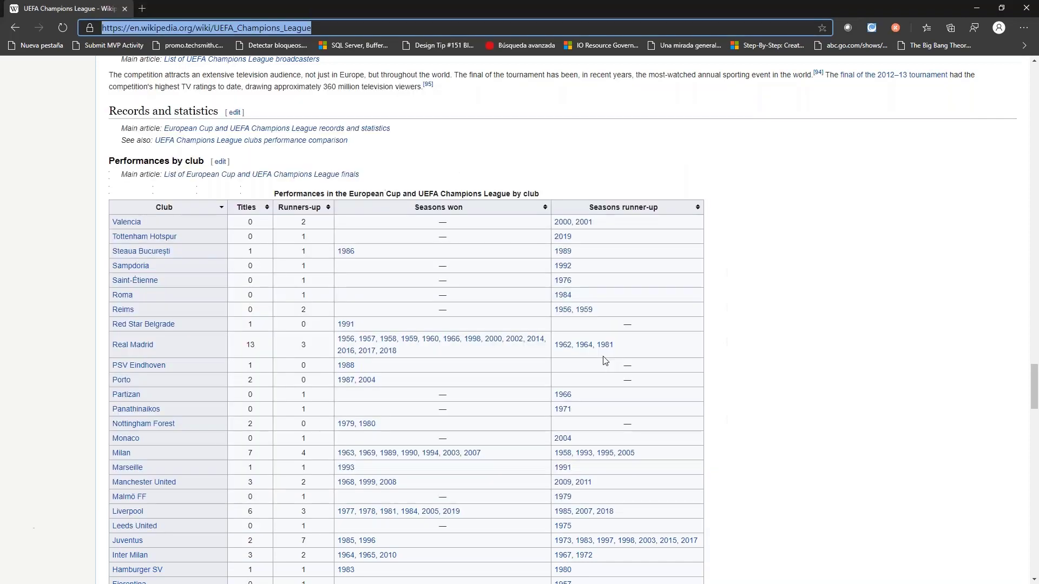
left_click(973, 7)
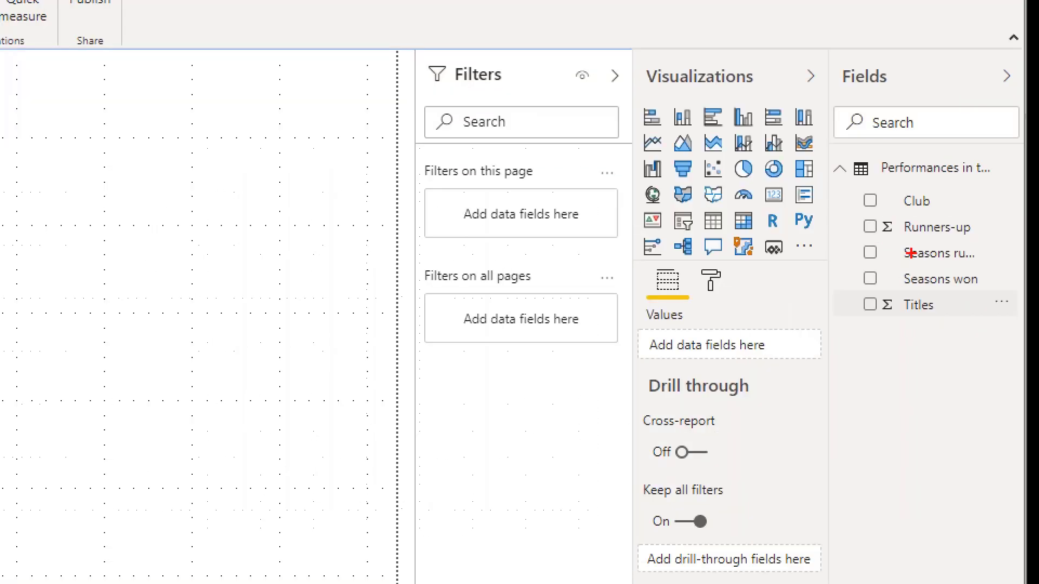
left_click_drag(942, 198, 951, 168)
left_click_drag(978, 228, 996, 252)
left_click_drag(995, 292, 985, 281)
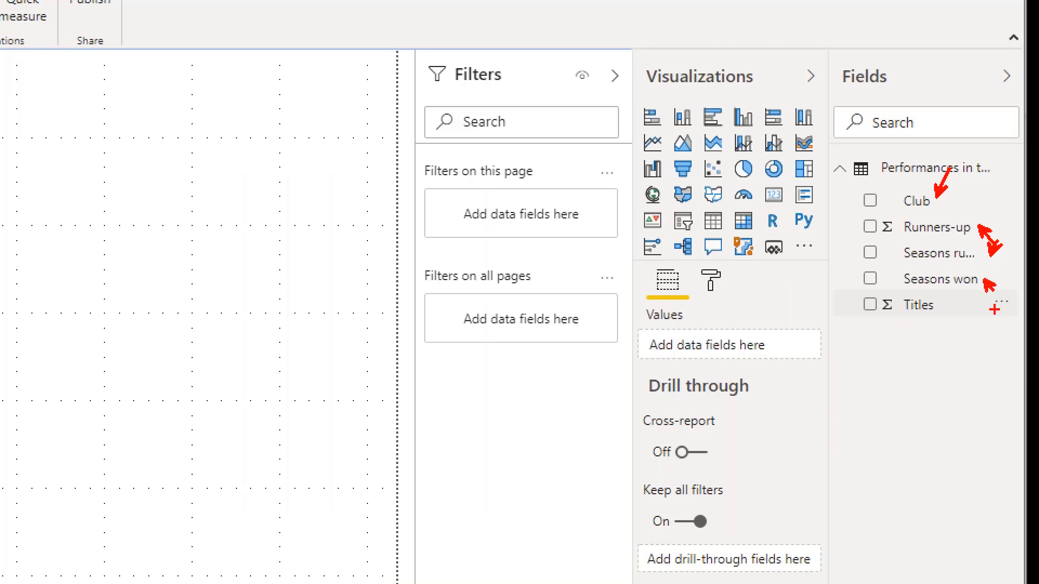
mouse_move(961, 337)
left_mouse_down()
mouse_move(961, 324)
mouse_move(967, 342)
left_mouse_up()
key("Escape")
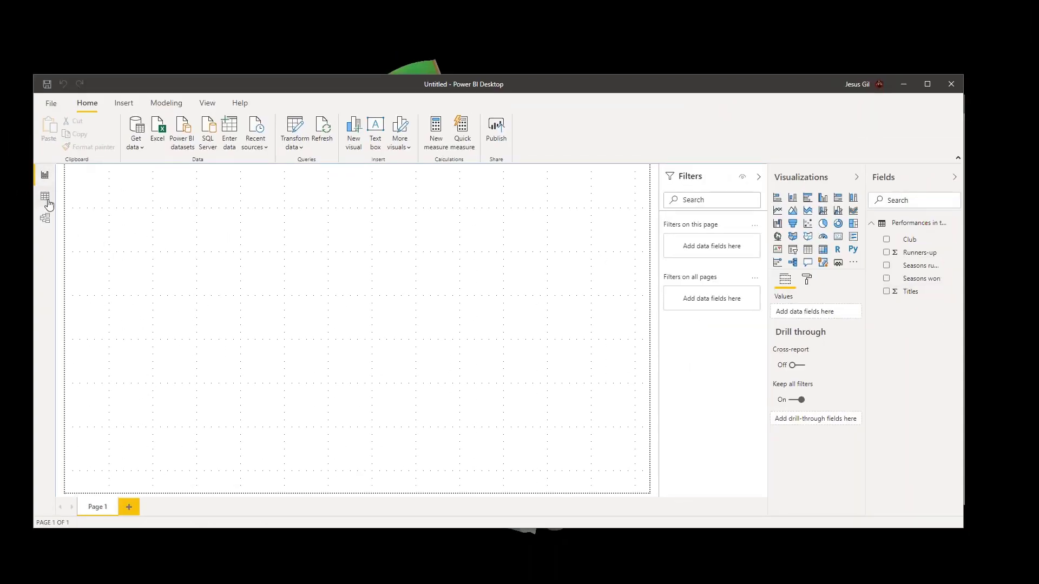
- Look over the loaded club performances table in the Model and Data views, examining its fields and rows
left_click(45, 196)
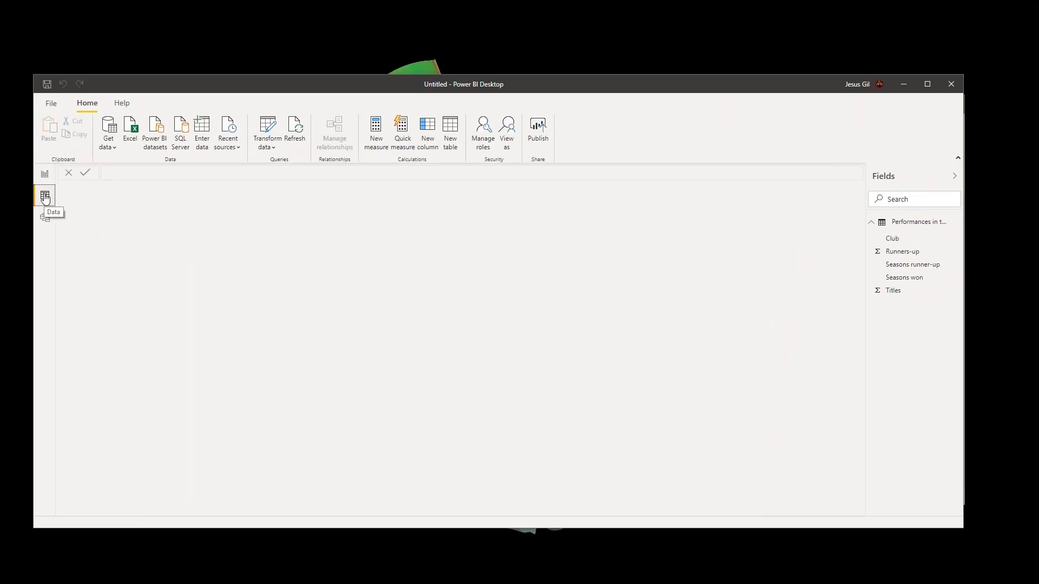
left_click(44, 219)
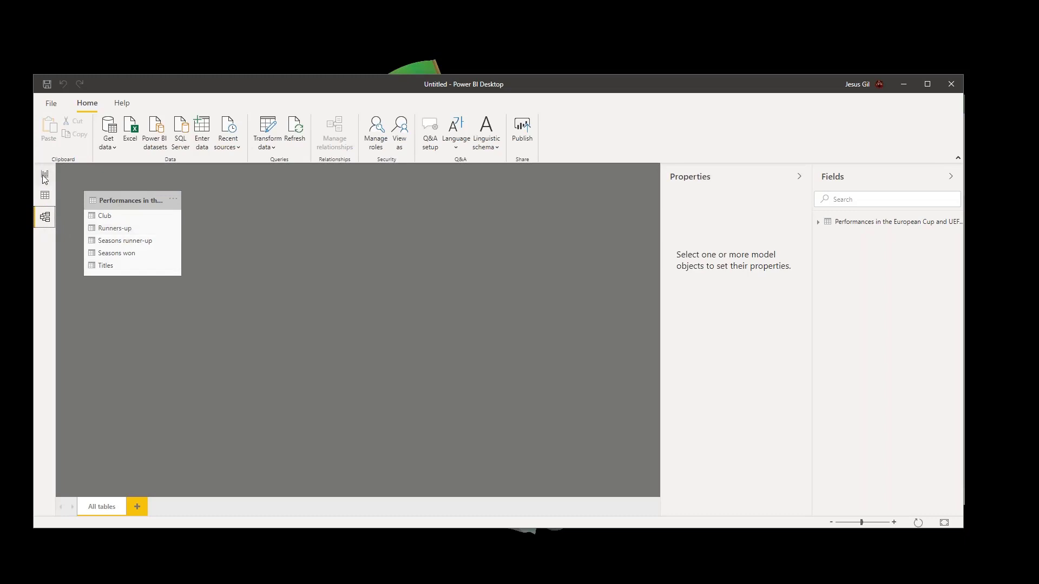
left_click(45, 197)
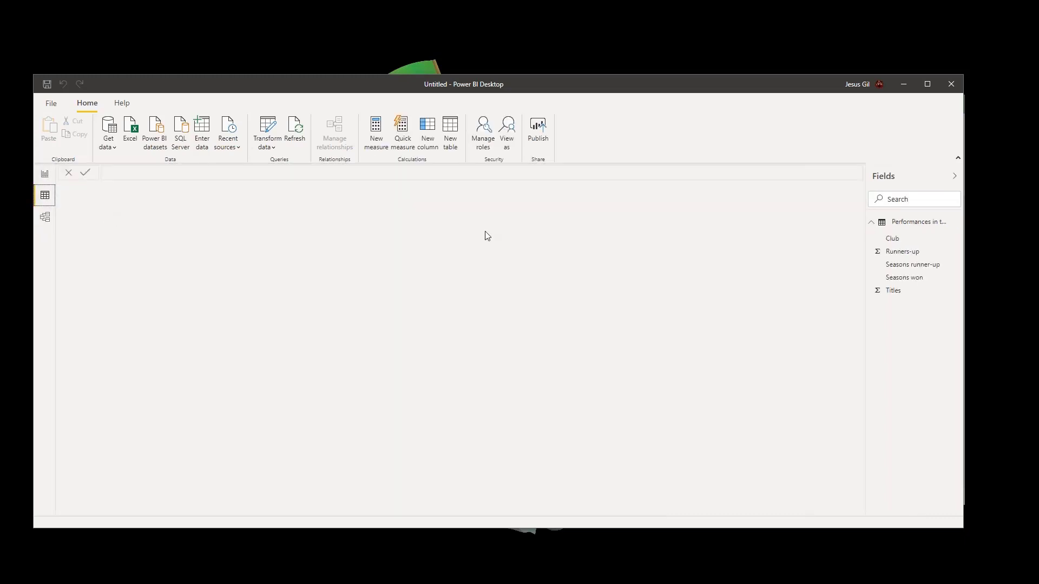
left_click(932, 226)
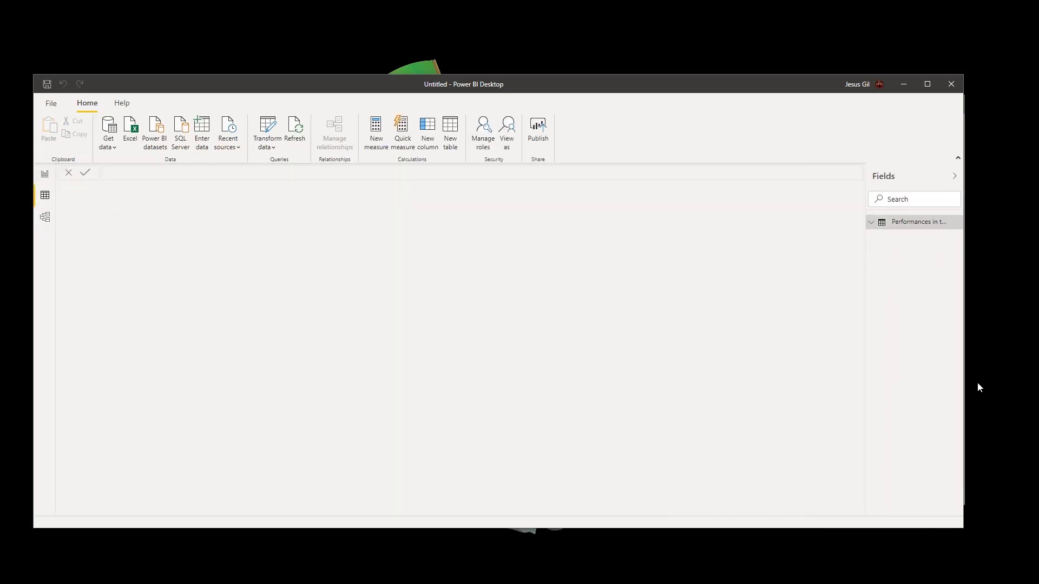
left_click(885, 225)
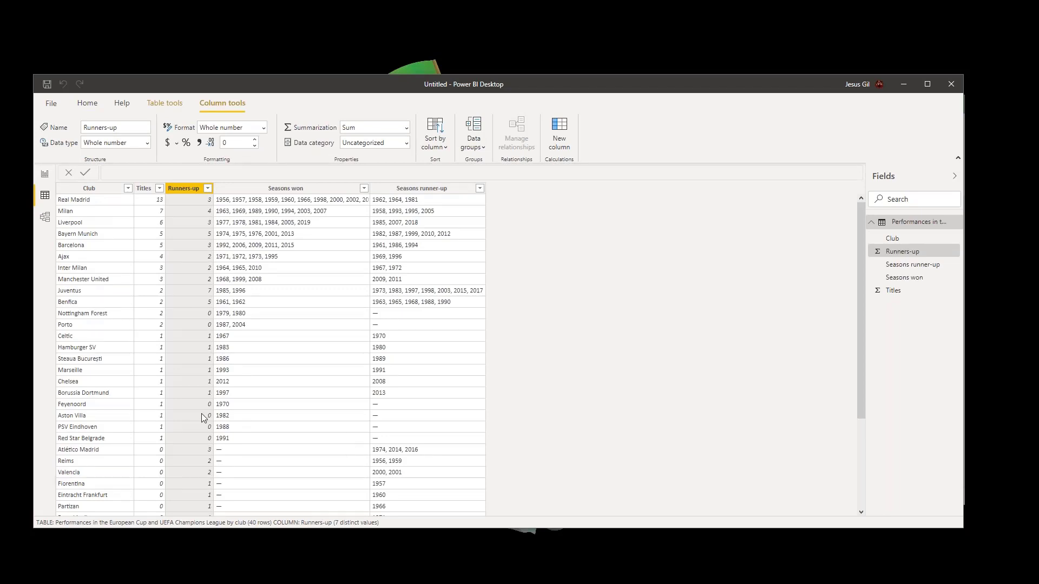
scroll(179, 414, "down", 4)
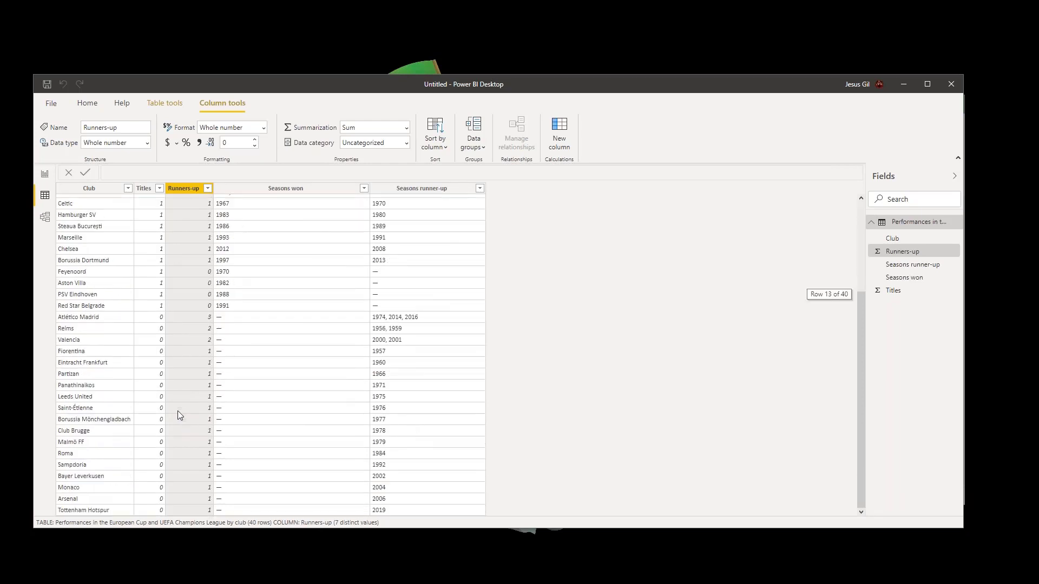
- Read through all club rows in the Data view, comparing their titles and runners-up values
scroll(178, 411, "up", 4)
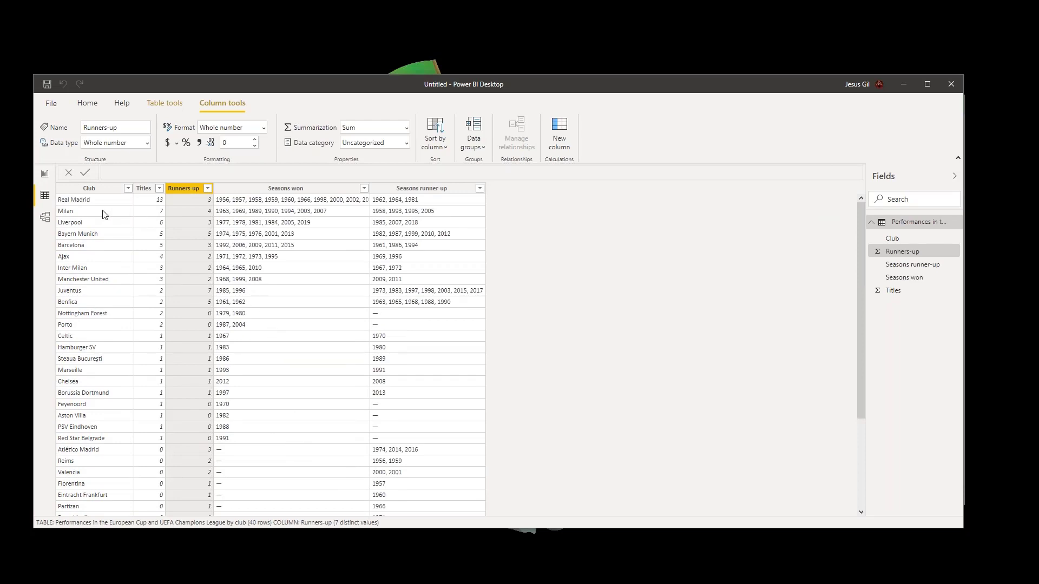
scroll(172, 311, "down", 4)
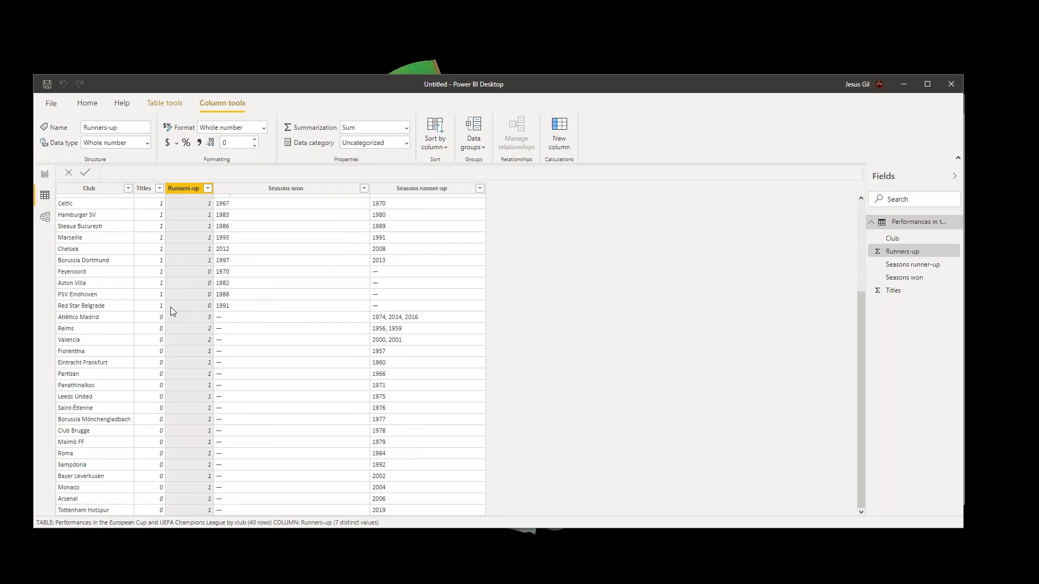
scroll(171, 307, "up", 4)
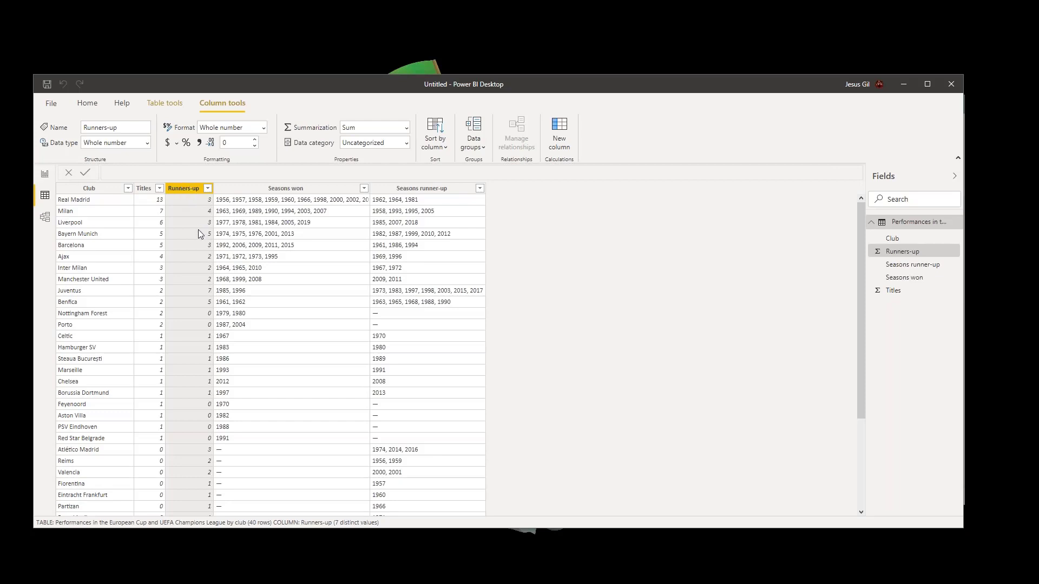
scroll(186, 327, "down", 4)
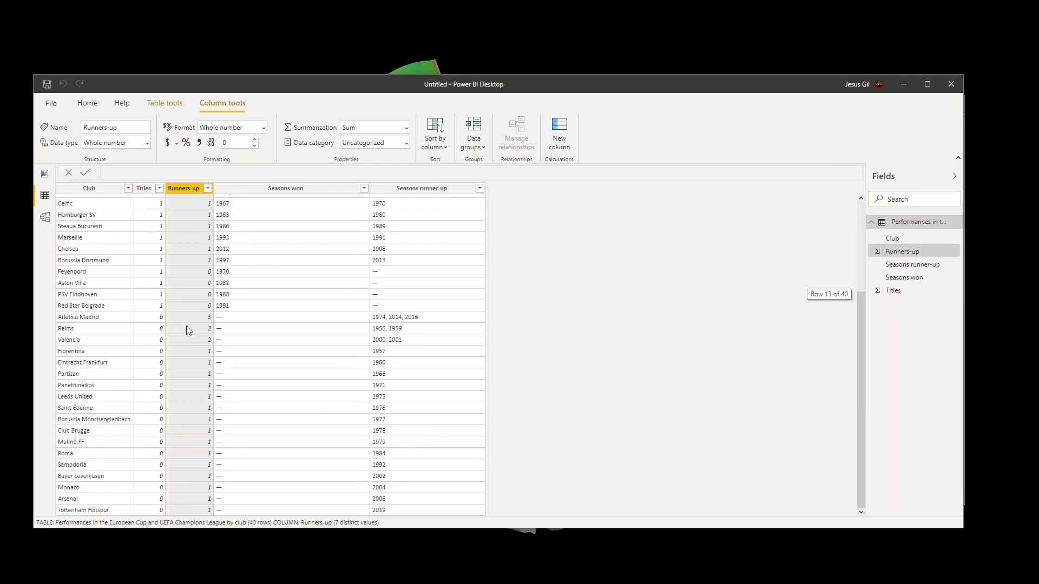
scroll(186, 327, "up", 4)
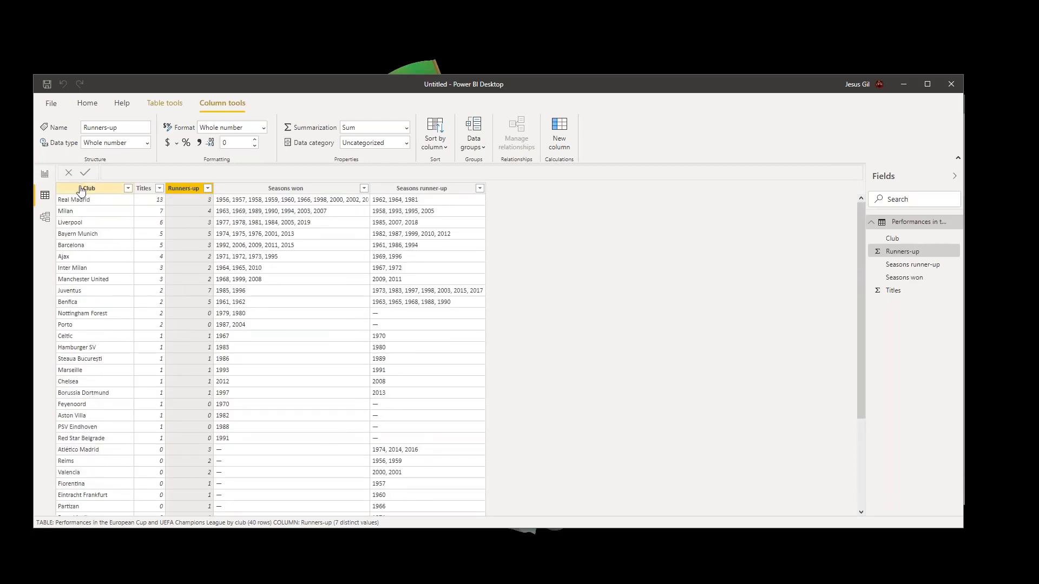
- Add the Club field to the blank report page as a table visual and enlarge the visual
left_click(45, 175)
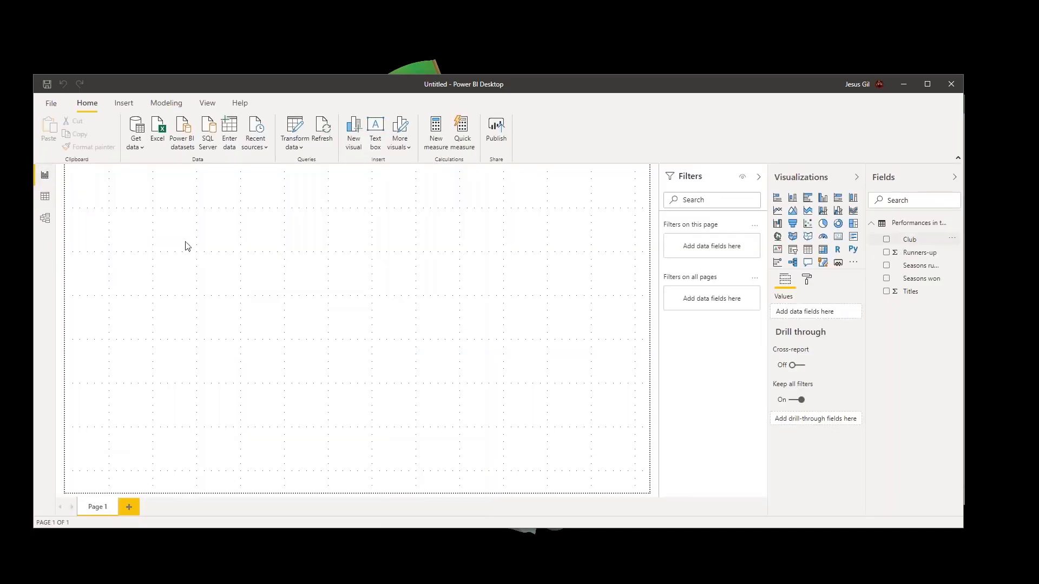
left_click_drag(185, 246, 264, 292)
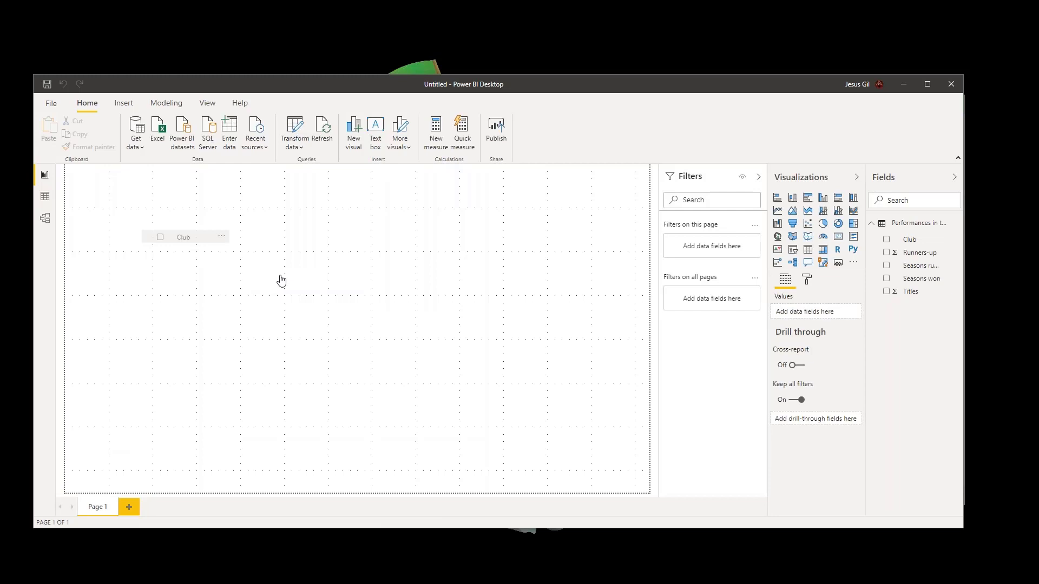
left_click_drag(281, 280, 282, 281)
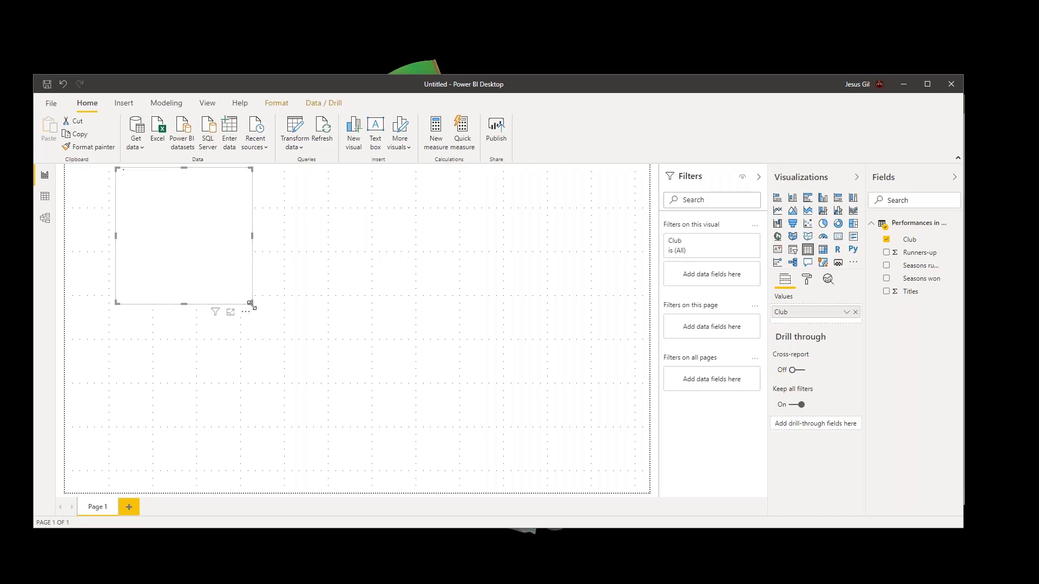
left_click_drag(251, 304, 299, 334)
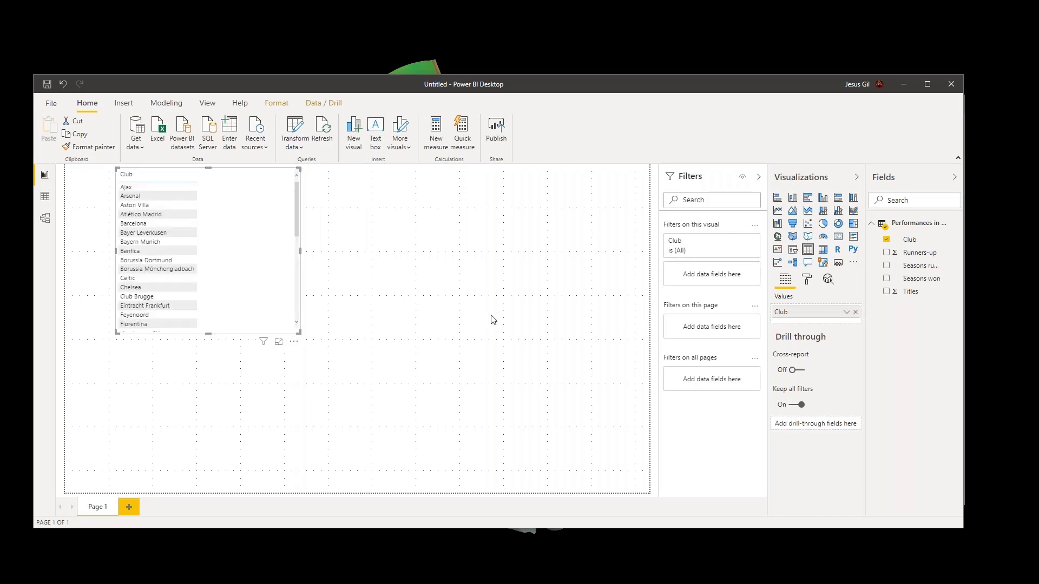
- Add the Titles and Runners-up fields to the club table visual and enlarge it further
left_click_drag(911, 293, 263, 296)
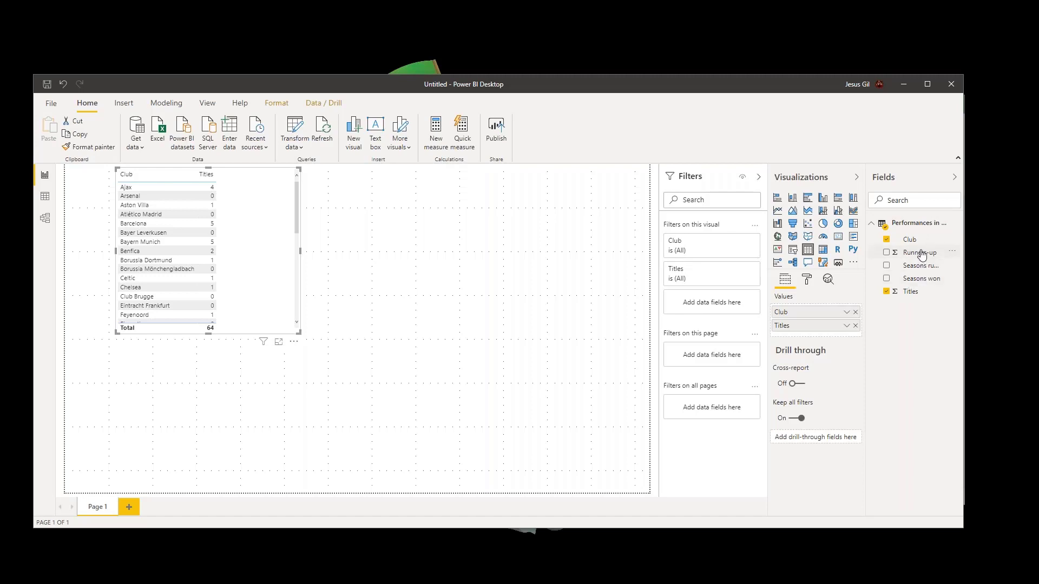
left_click_drag(922, 255, 297, 282)
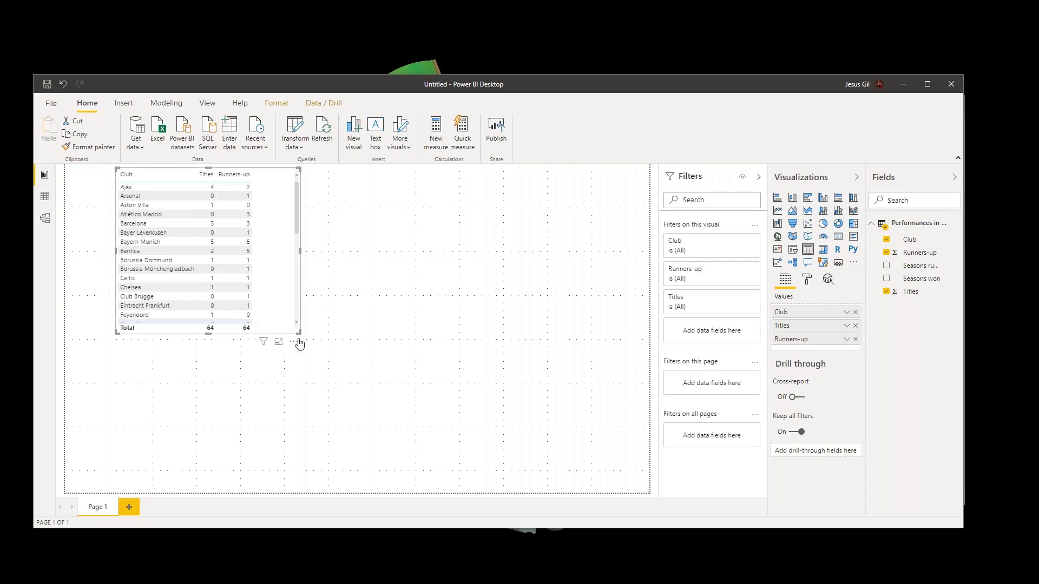
left_click_drag(336, 364, 336, 365)
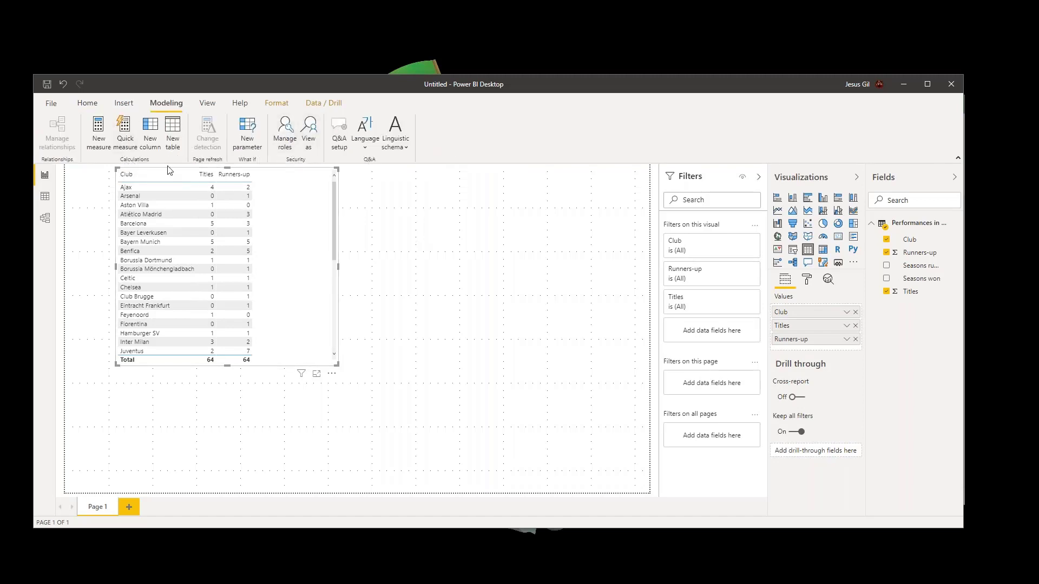
- Open the club performances table's query in the Power Query Editor and look through its rows
left_click(917, 224)
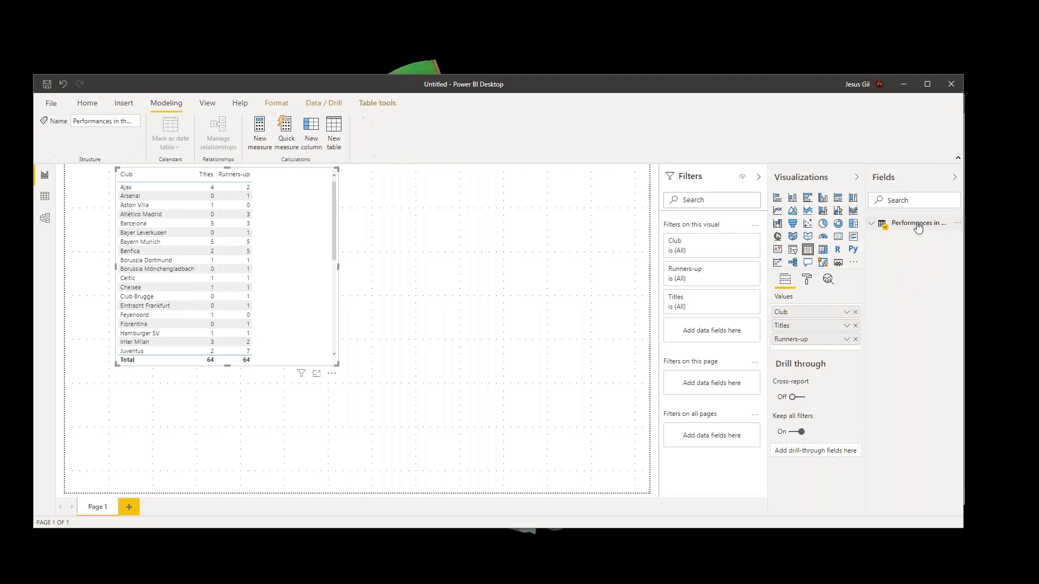
right_click(918, 228)
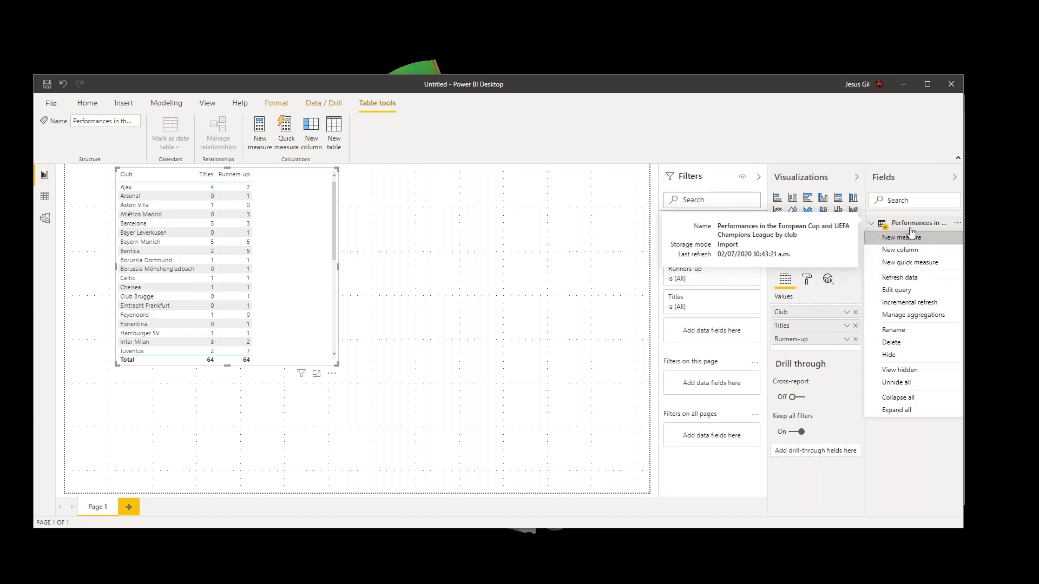
left_click(907, 292)
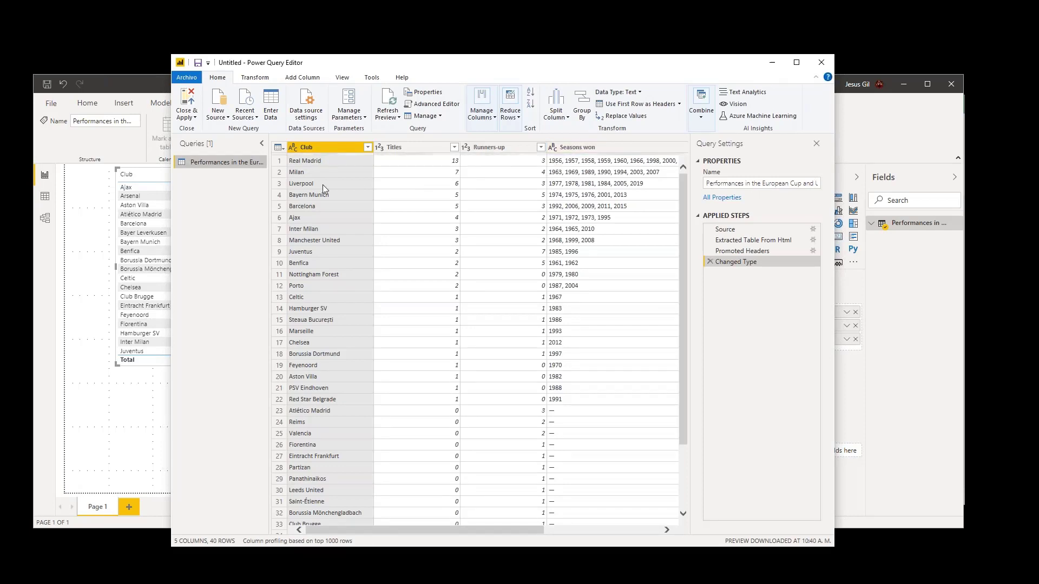
scroll(617, 341, "down", 1)
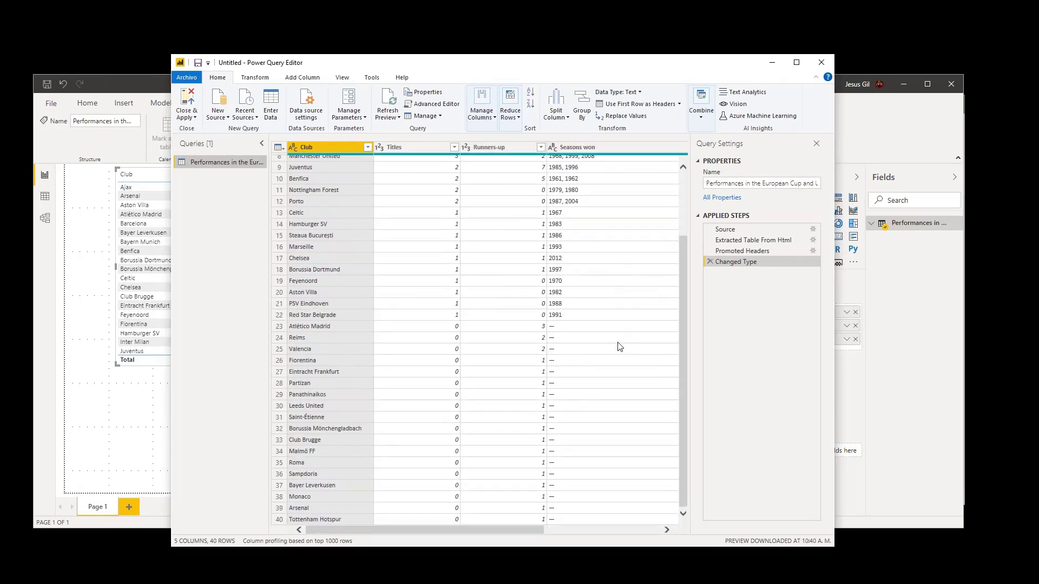
scroll(621, 354, "up", 1)
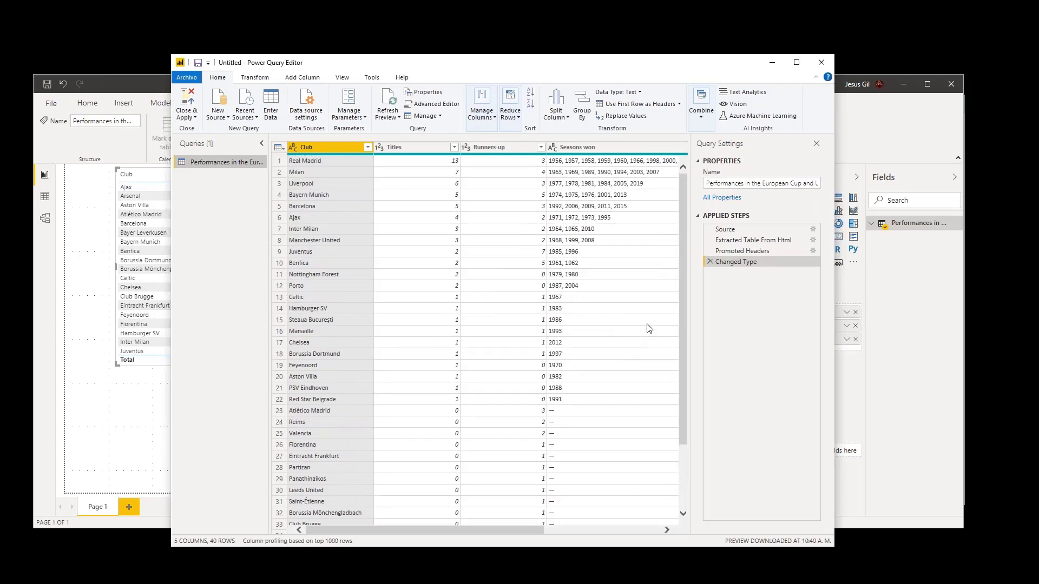
scroll(649, 327, "down", 3)
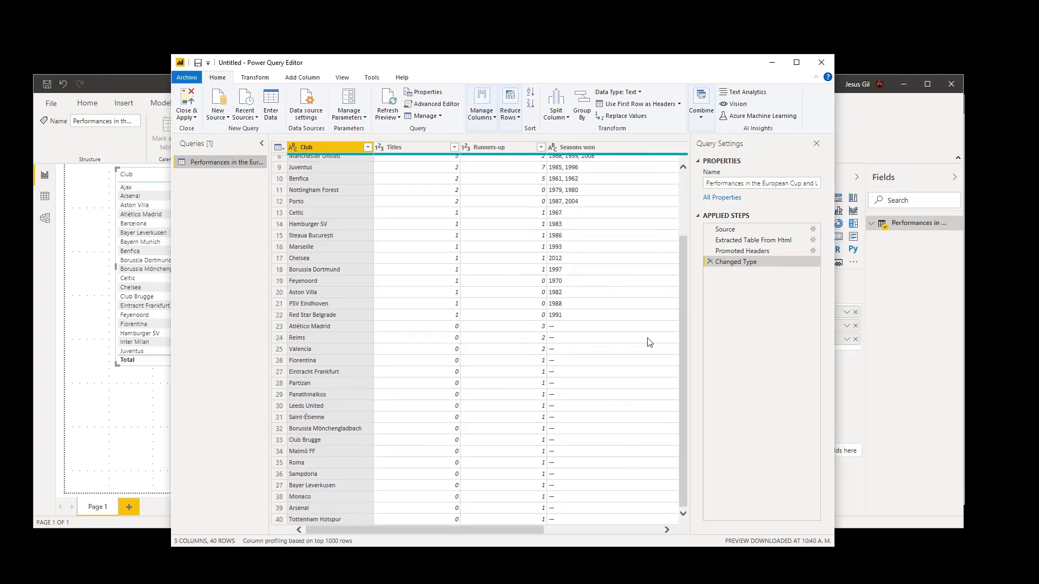
scroll(644, 303, "up", 3)
- Remove the Seasons won and Seasons runner-up columns from the club performances query
left_click(601, 150)
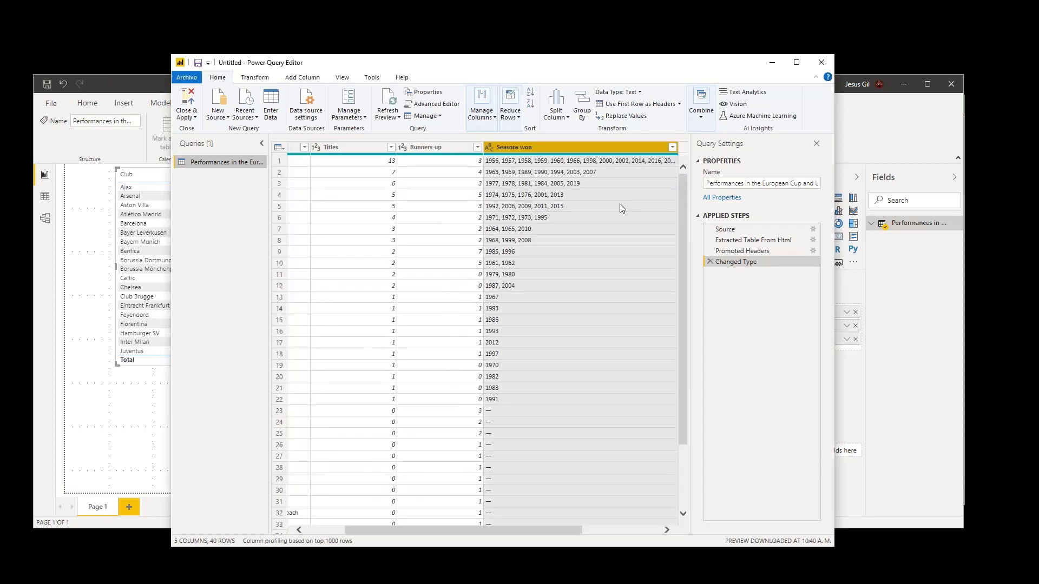
left_click_drag(540, 531, 618, 530)
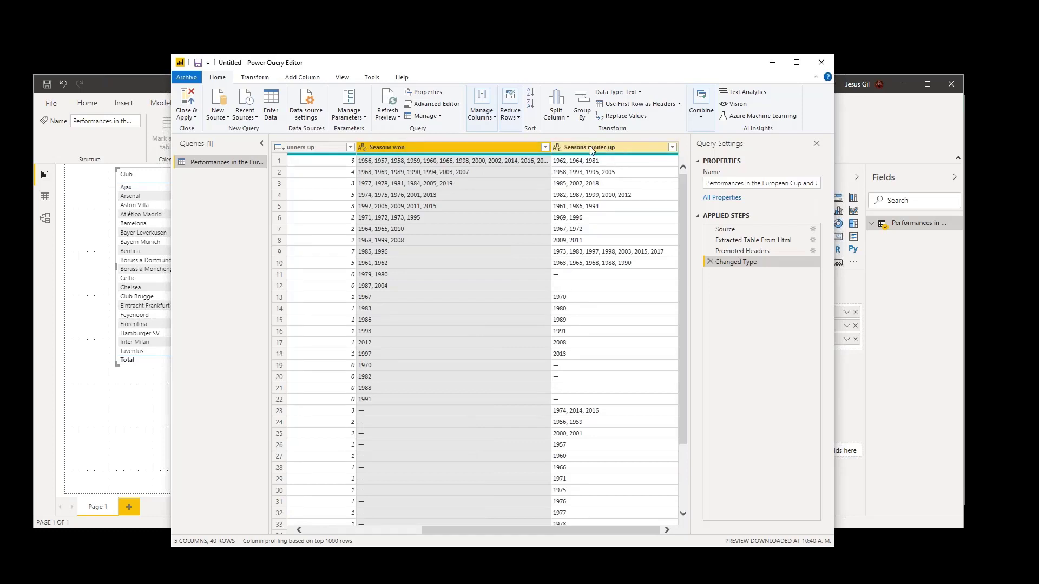
right_click(477, 145)
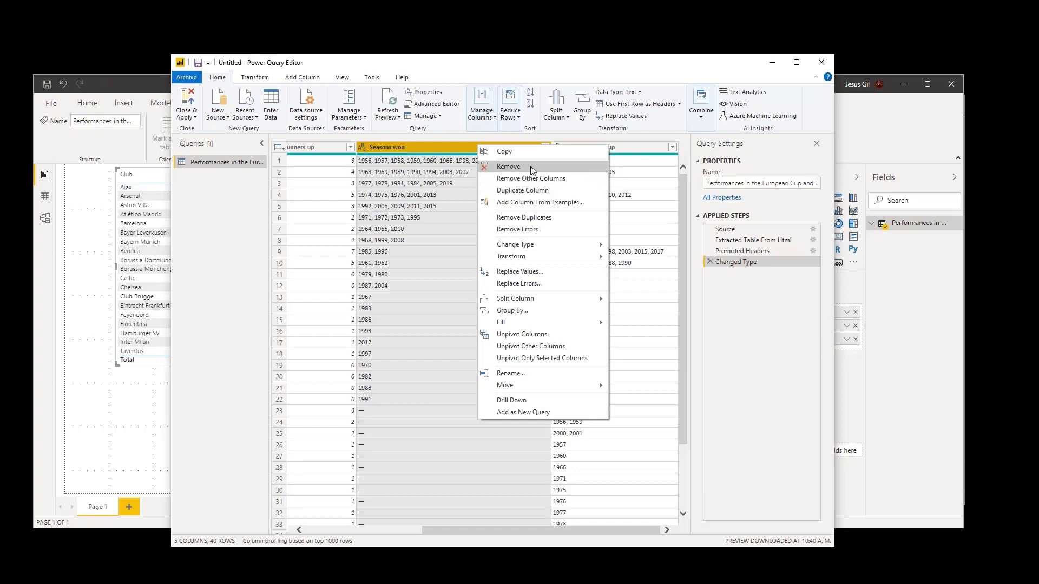
left_click(530, 167)
left_click(622, 149)
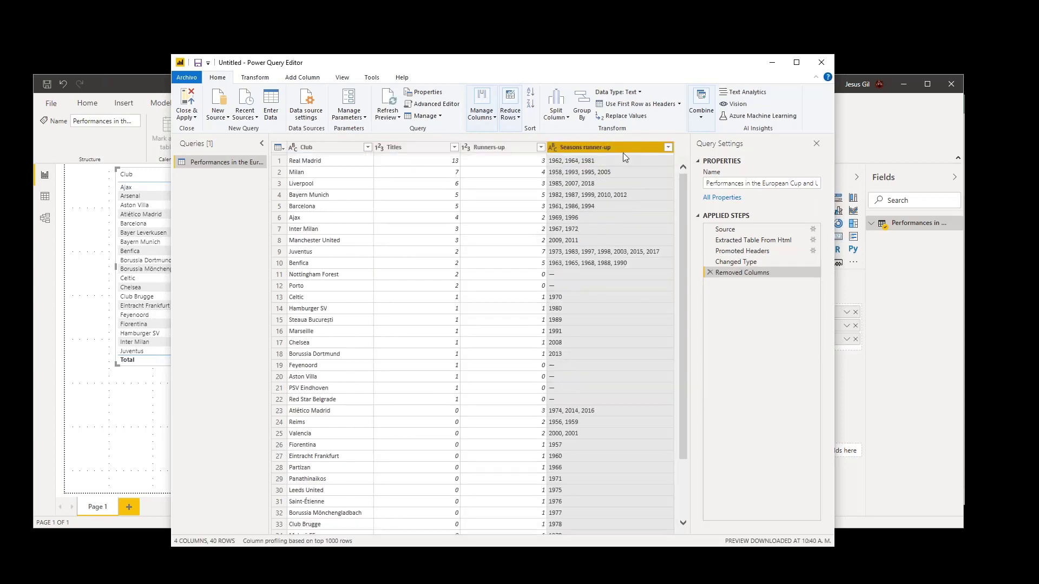
right_click(627, 149)
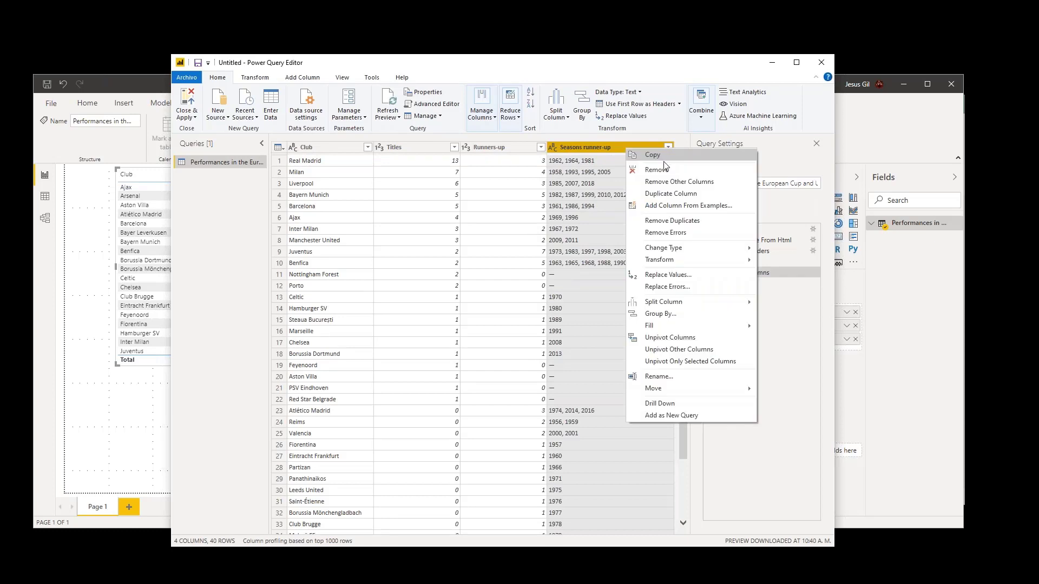
left_click(674, 171)
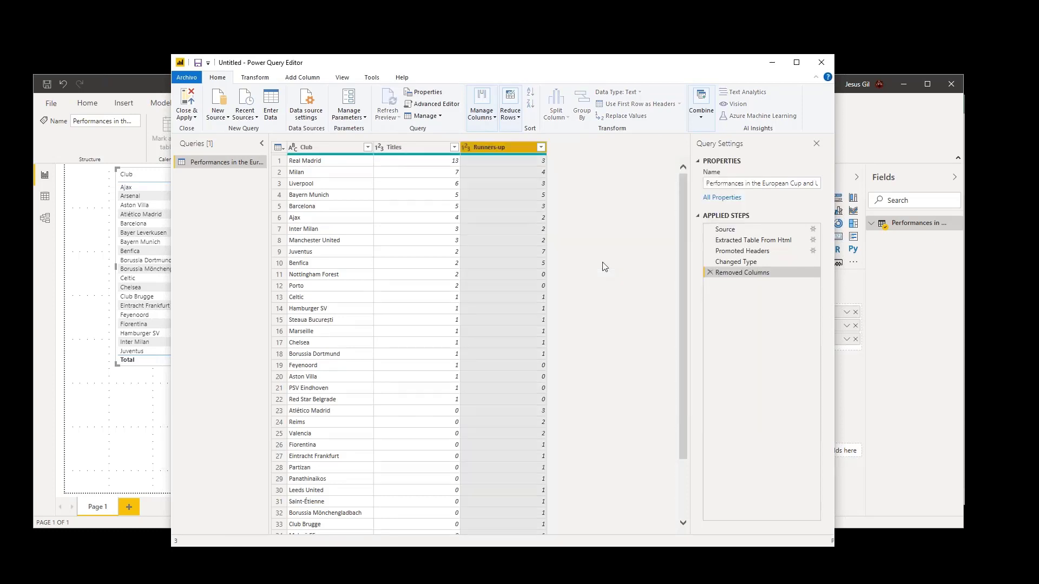
- Review the remaining rows and compare the query's data at the Changed Type and Removed Columns applied steps
scroll(382, 421, "down", 3)
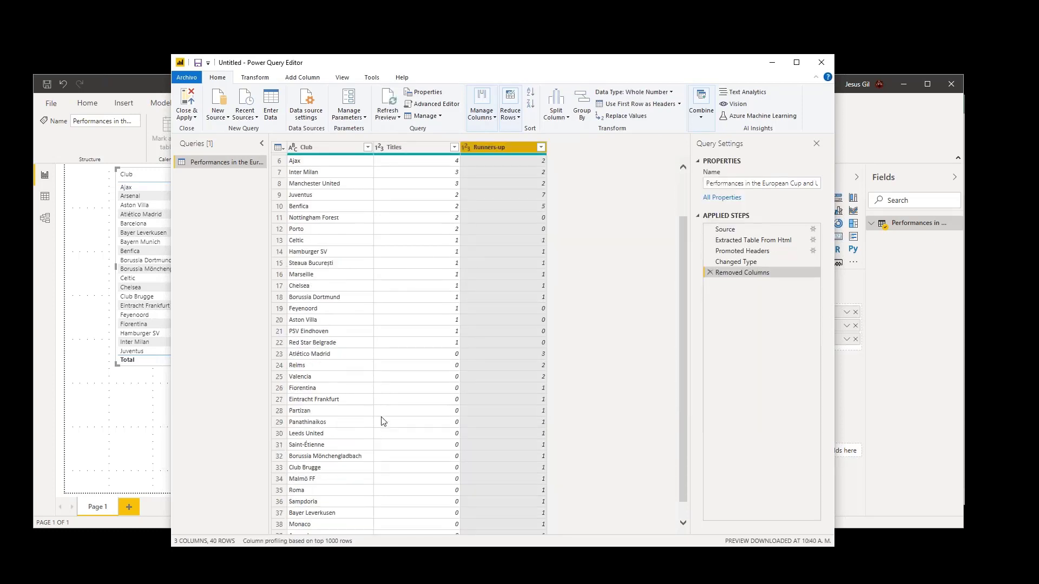
scroll(382, 421, "up", 3)
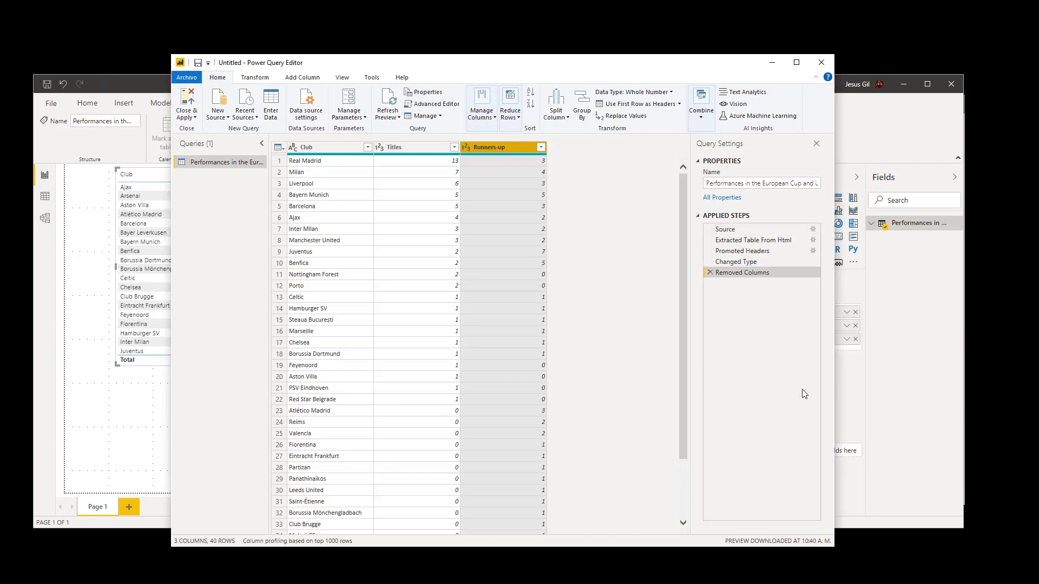
left_click(754, 263)
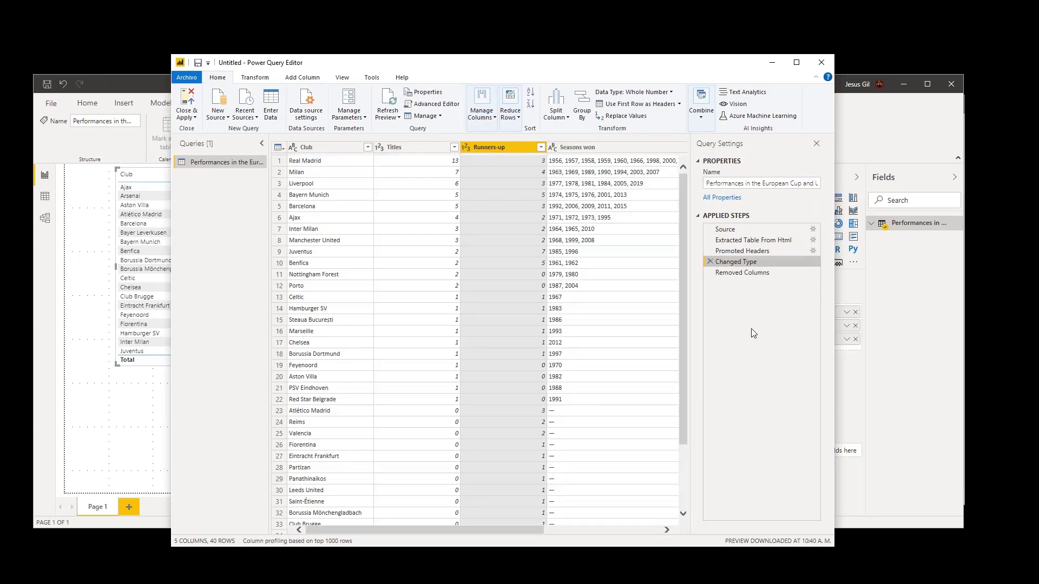
scroll(494, 187, "down", 3)
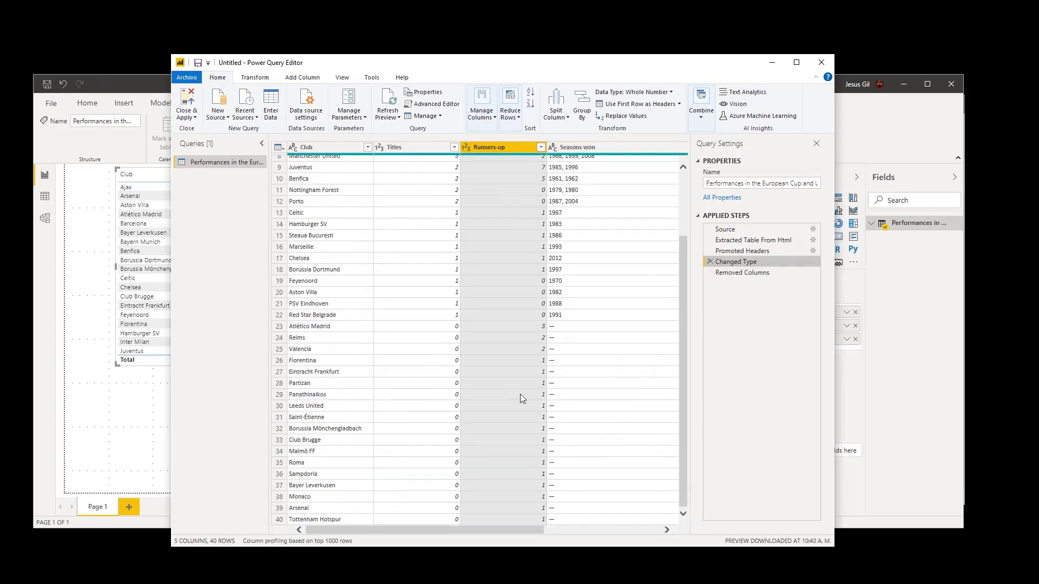
scroll(523, 399, "up", 3)
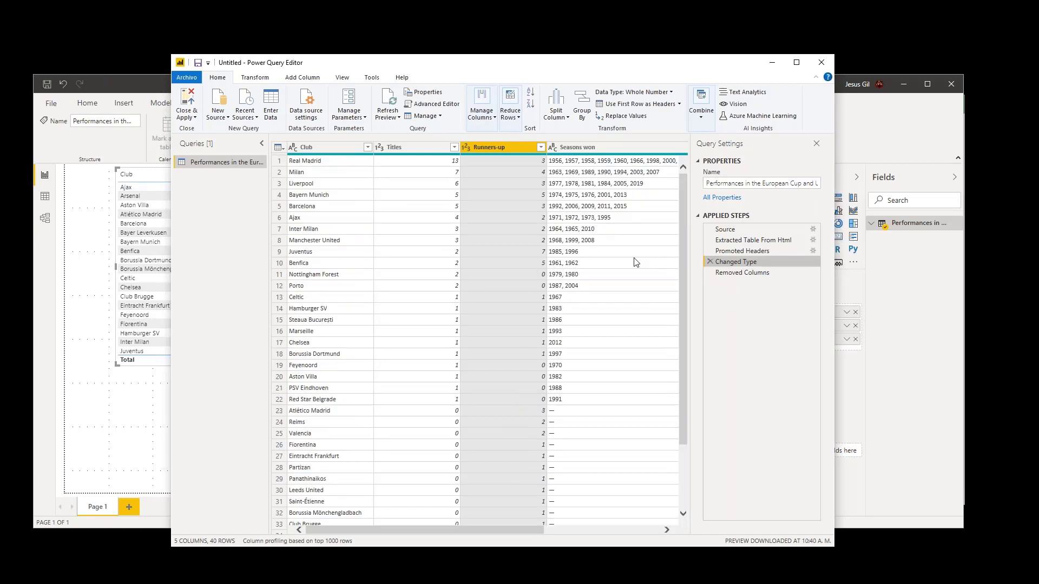
left_click(753, 275)
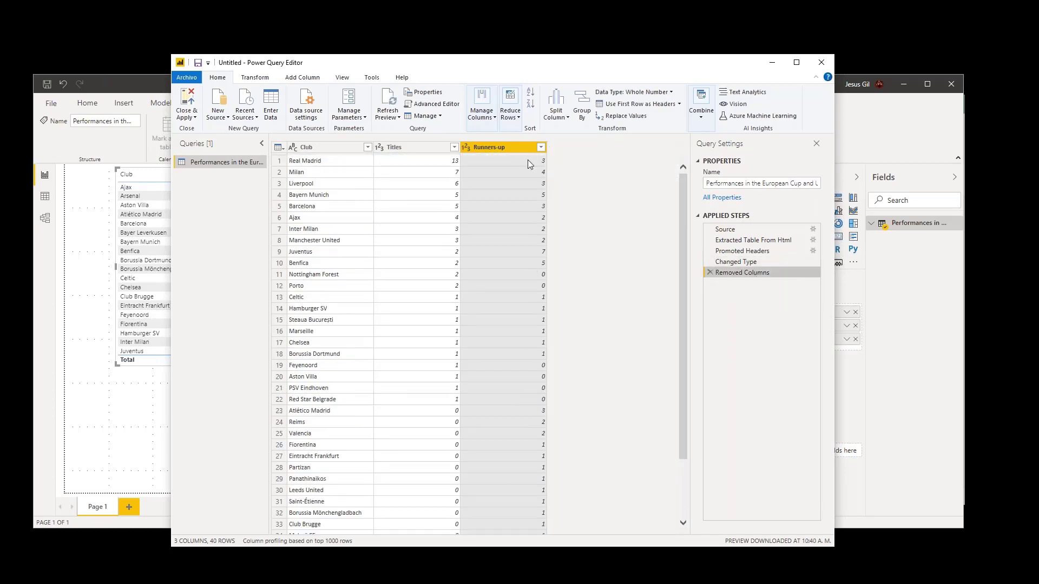
left_click(741, 263)
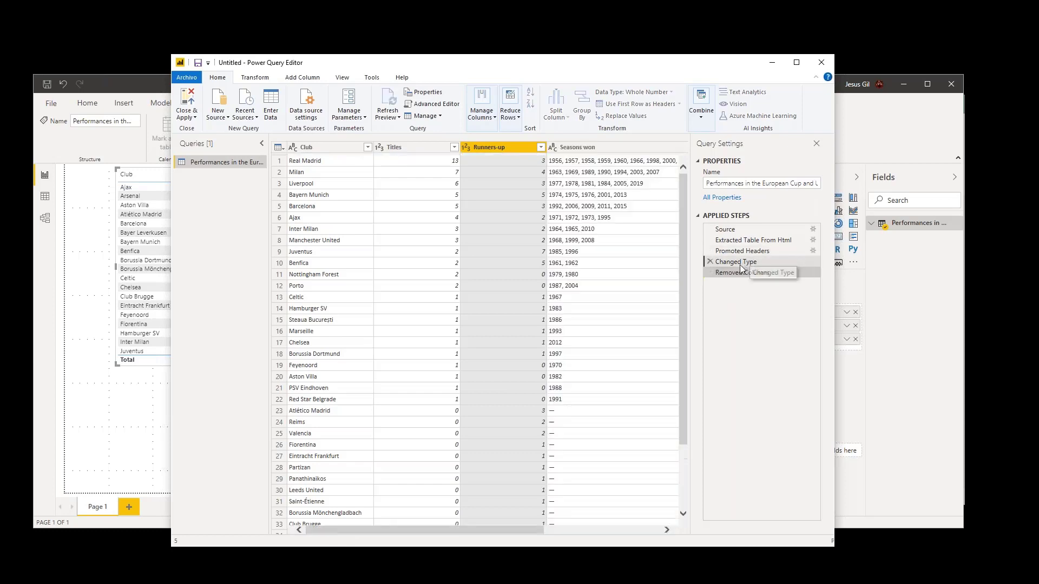
left_click_drag(522, 527, 667, 524)
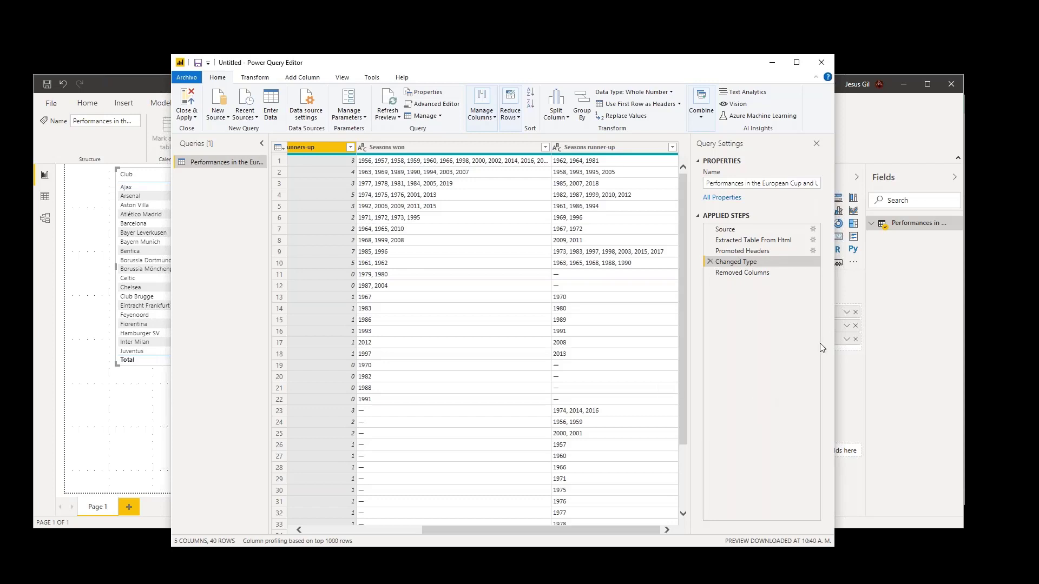
- Delete the Removed Columns applied step from the club performances query, then apply the change and close the Power Query Editor
left_click(744, 273)
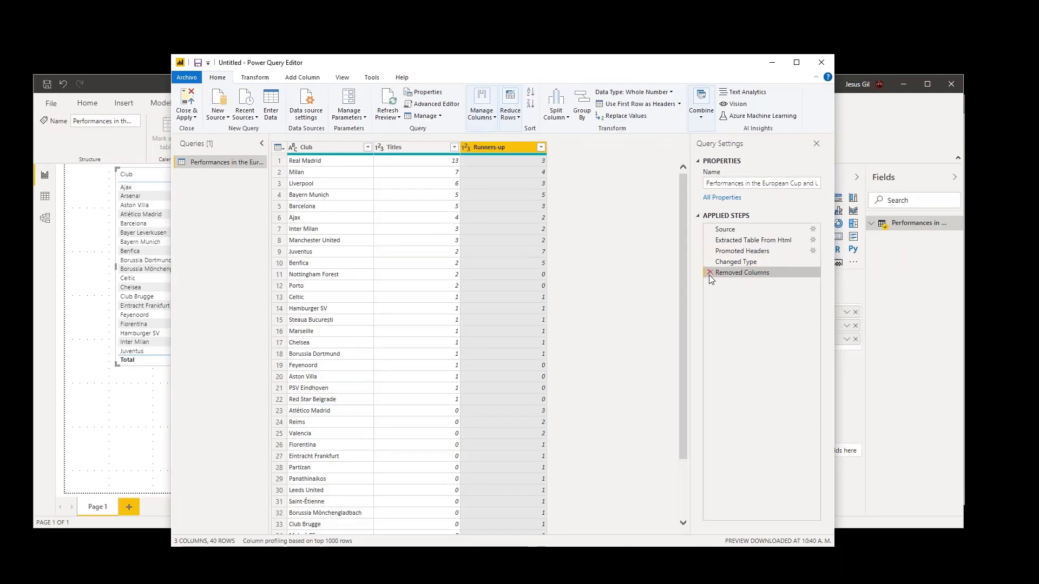
left_click(710, 273)
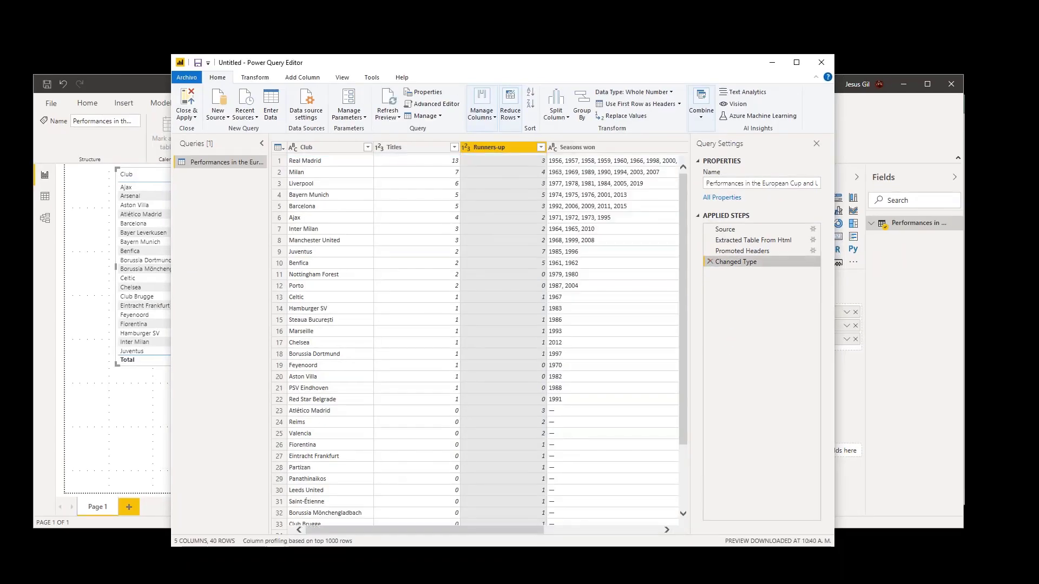
left_click_drag(527, 530, 643, 530)
left_click_drag(681, 360, 683, 480)
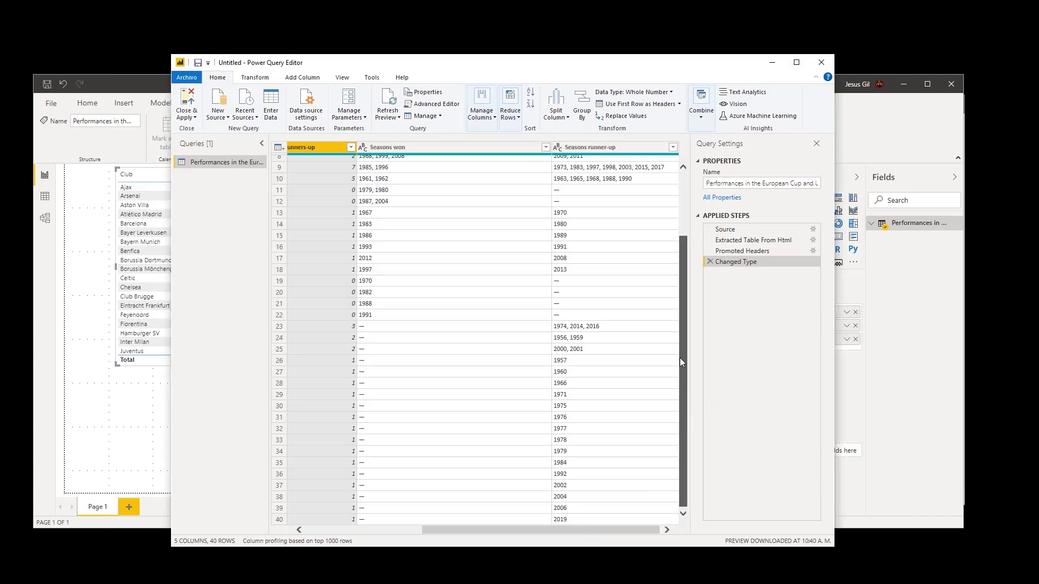
scroll(680, 362, "up", 3)
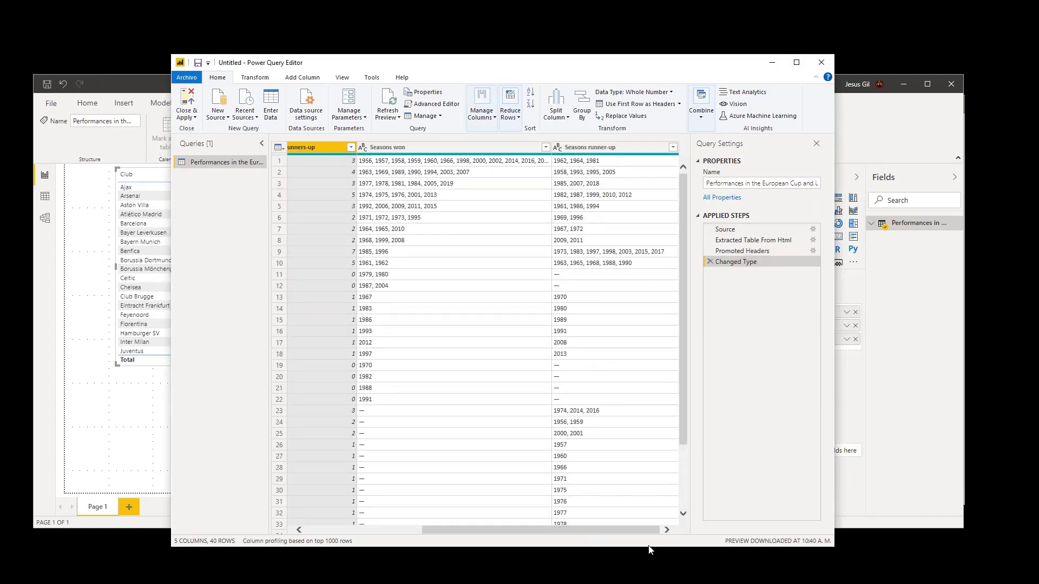
left_click_drag(651, 528, 465, 524)
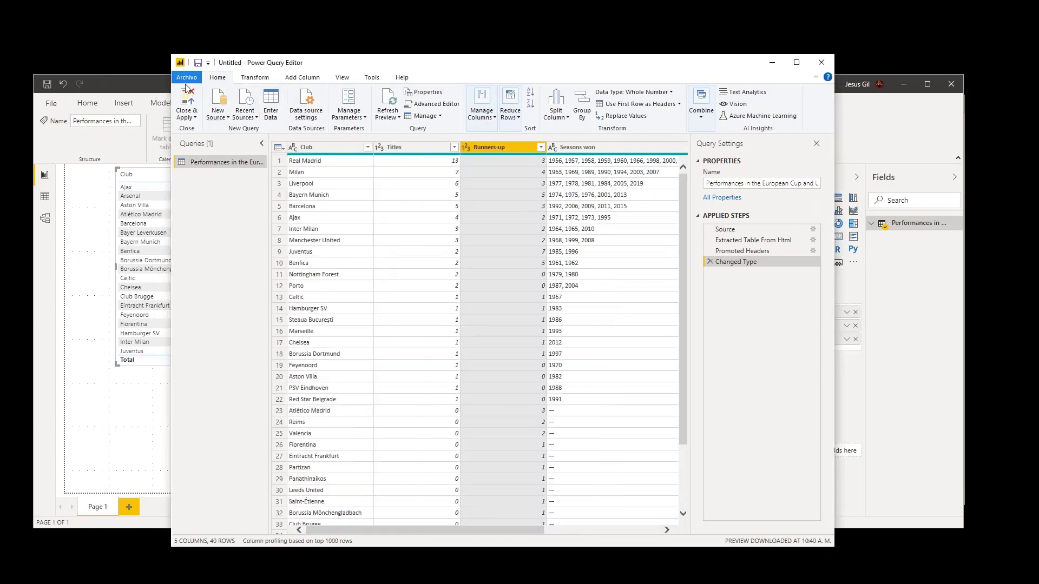
left_click(192, 118)
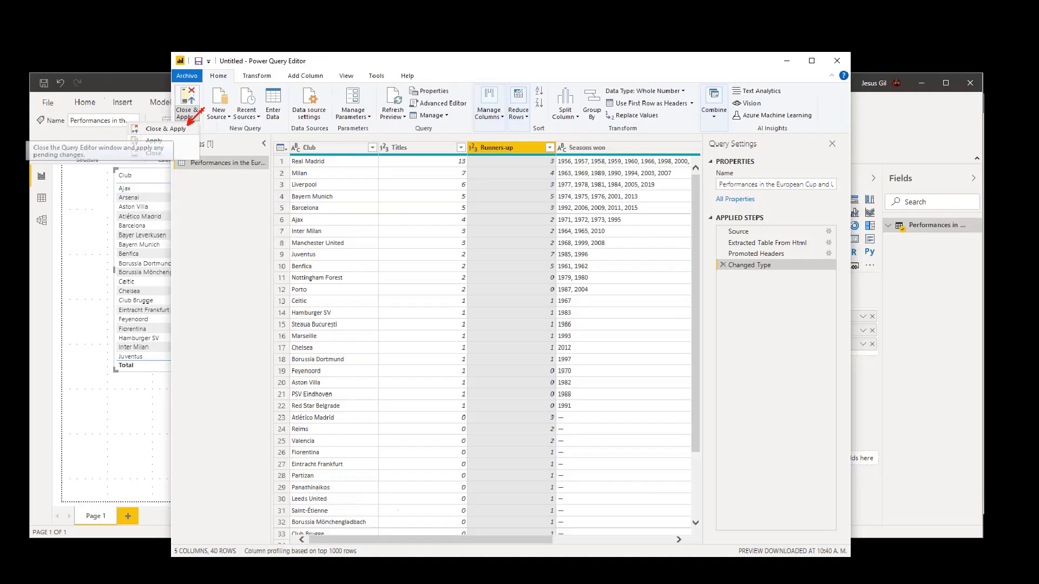
left_click(189, 130)
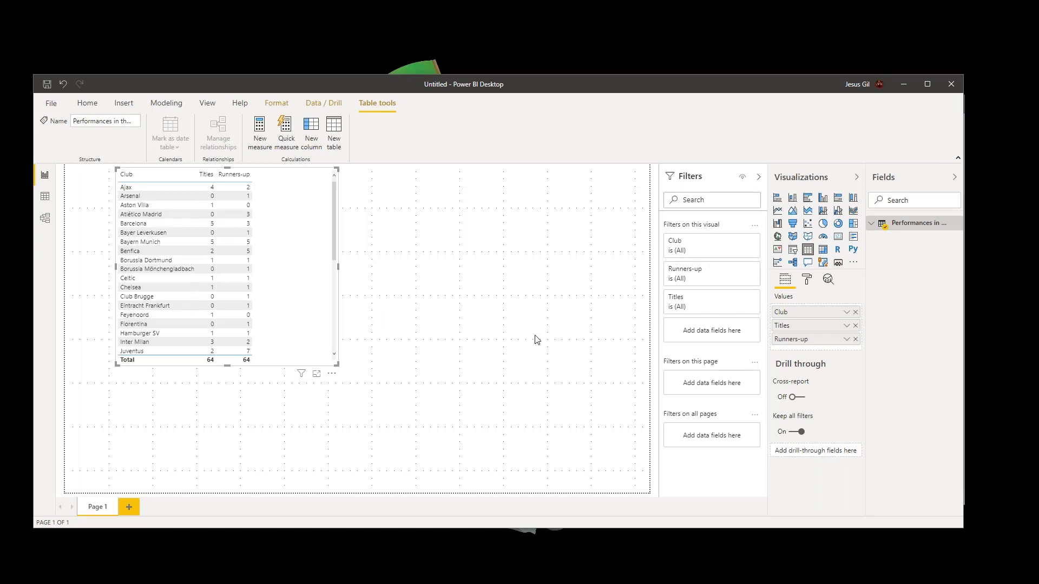
- Start a new Power BI report
left_click(89, 108)
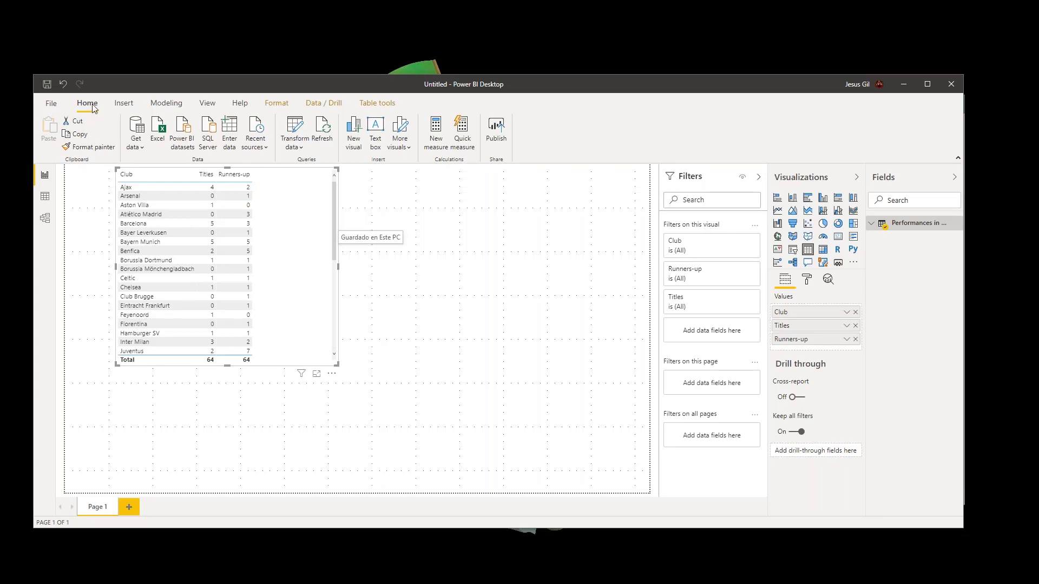
left_click(53, 109)
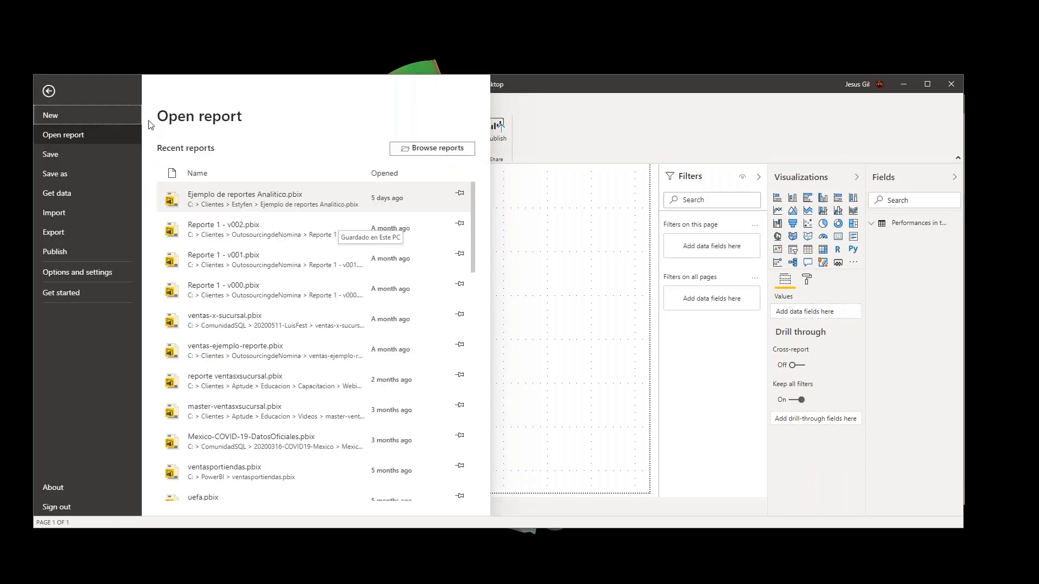
left_click(61, 119)
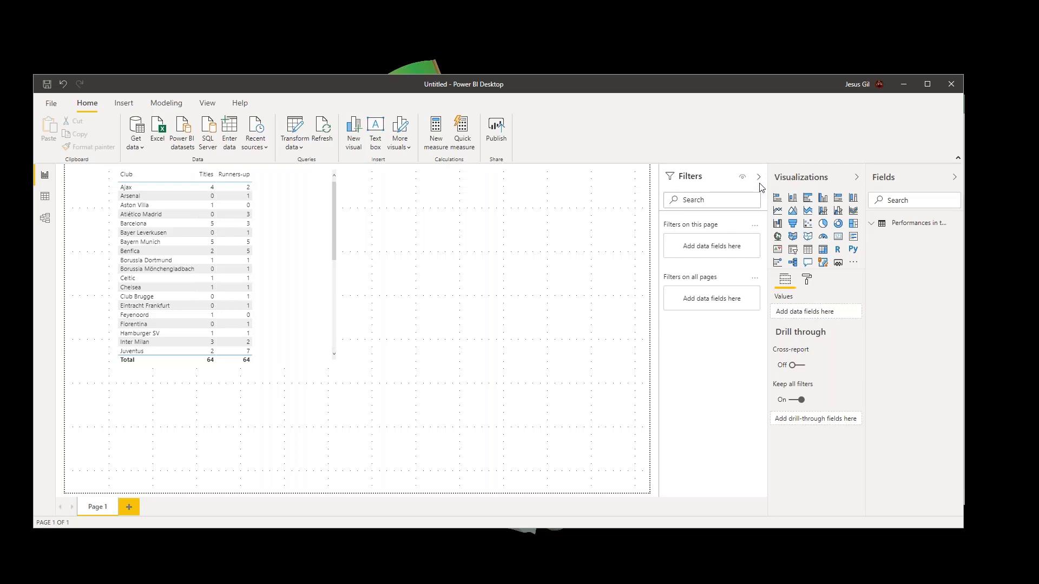
- Switch to Azure Data Studio and close the SQL-injection.sql and SQL-transaciones-REST.sql scripts
left_click_drag(806, 58, 662, 84)
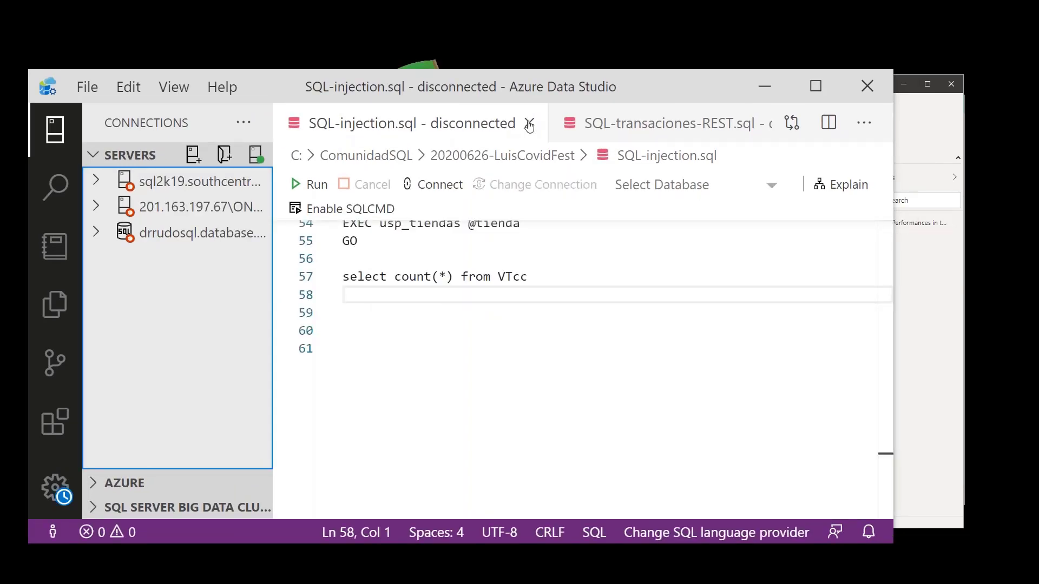
left_click(529, 126)
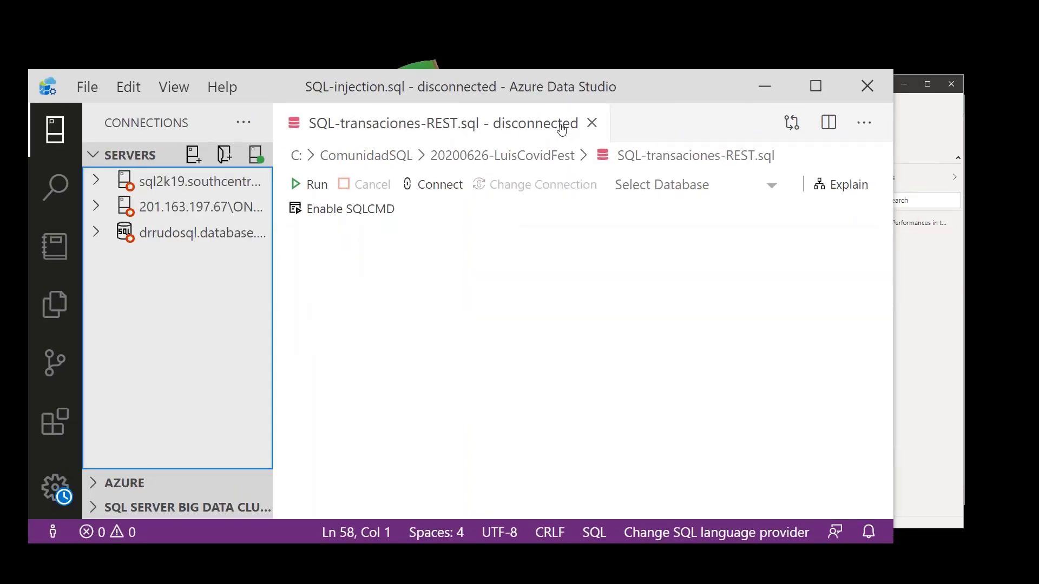
left_click(592, 124)
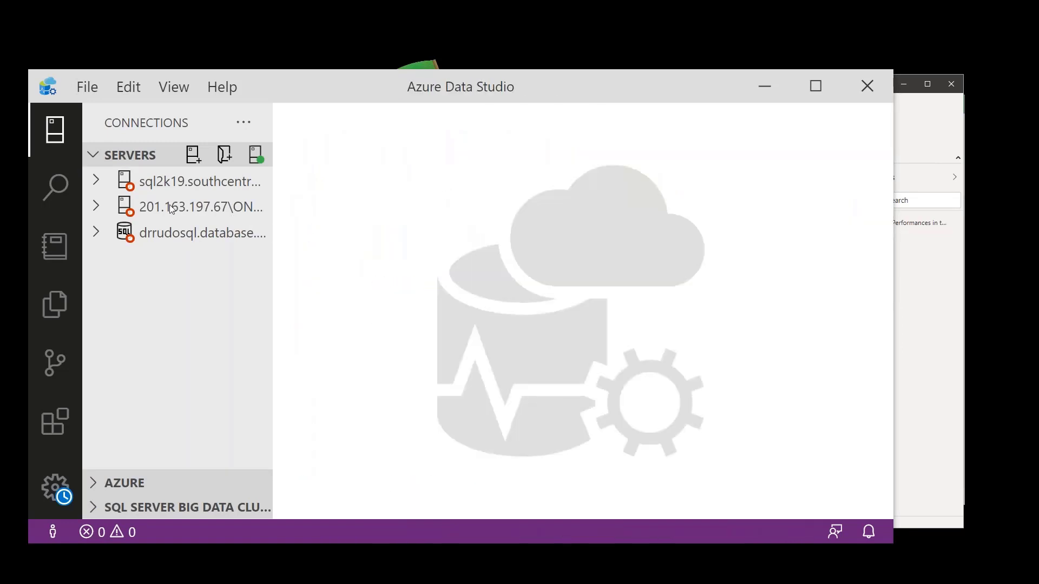
- Try to connect to the saved drrudosql database server and discard the blank query opened along the way
left_click(207, 233)
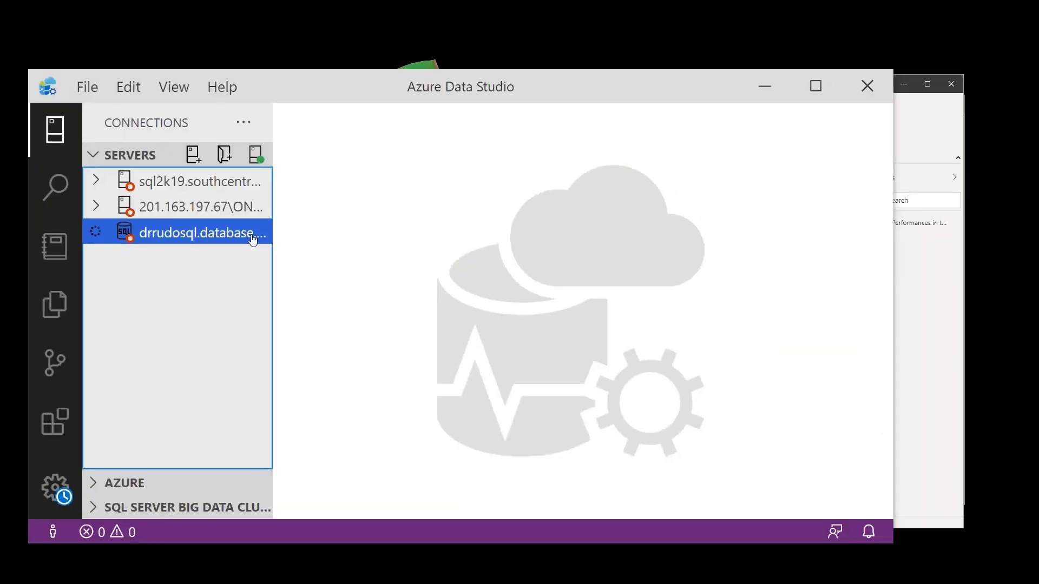
right_click(252, 239)
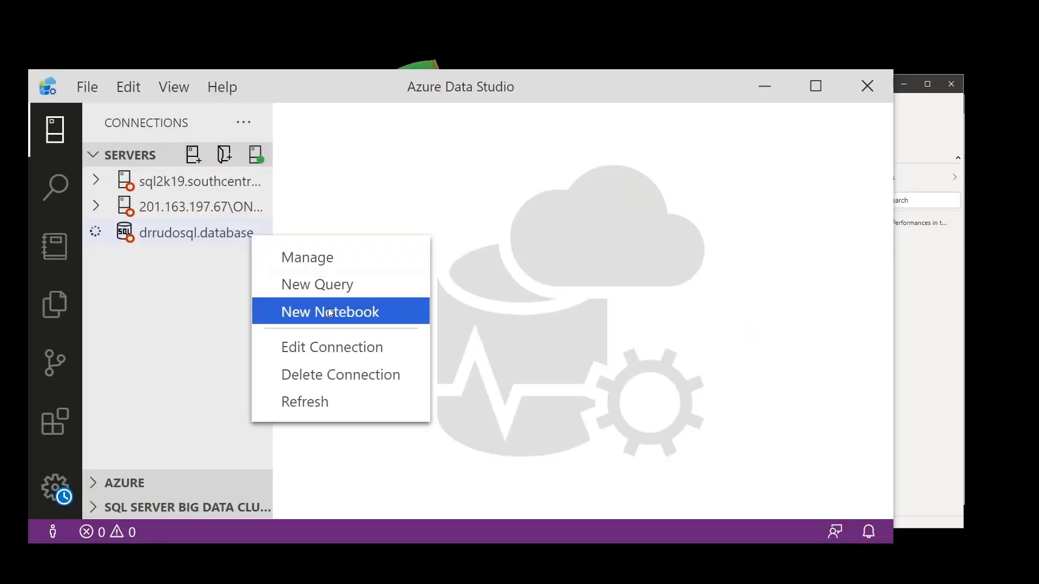
left_click(362, 296)
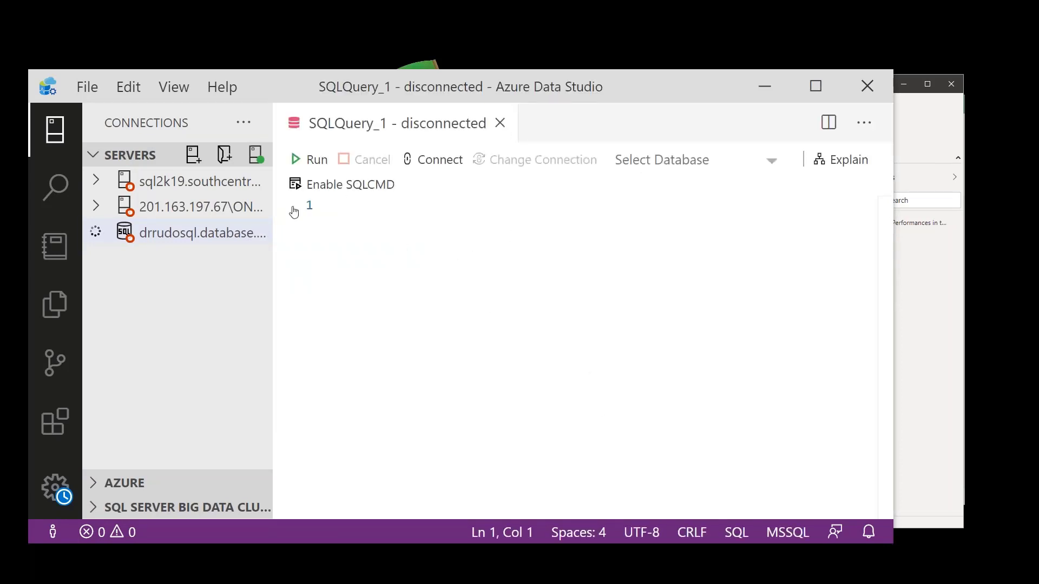
key("ctrl+w")
left_click(199, 238)
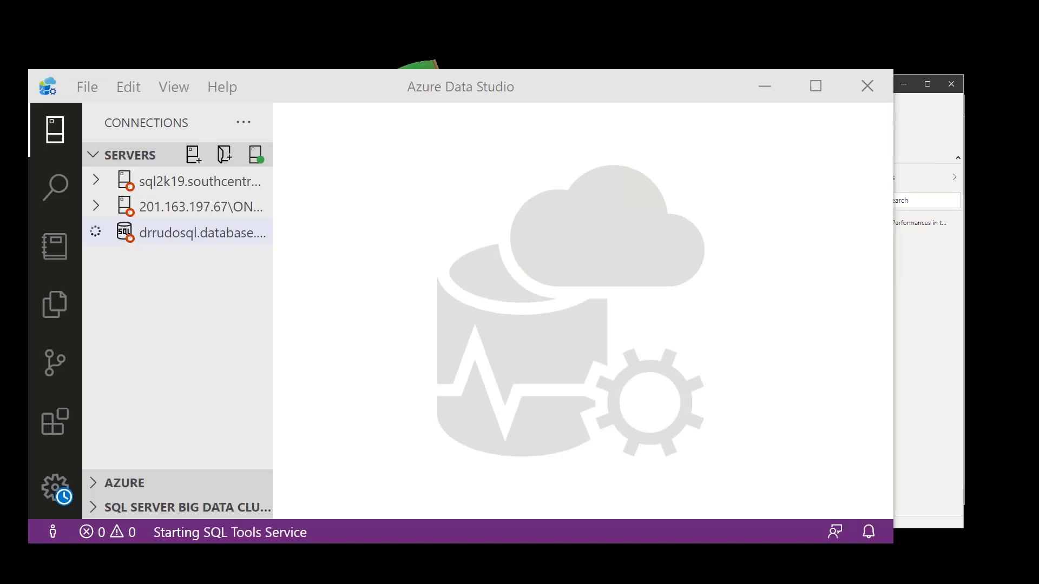
left_click(897, 148)
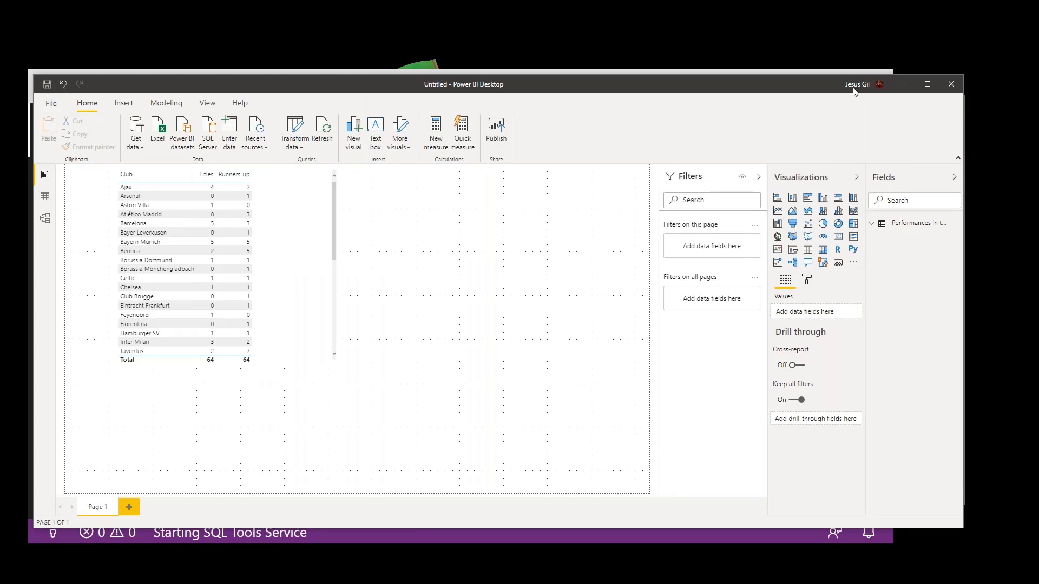
- Switch to the web browser and open portal.azure.com in place of the Wikipedia page
left_click(519, 535)
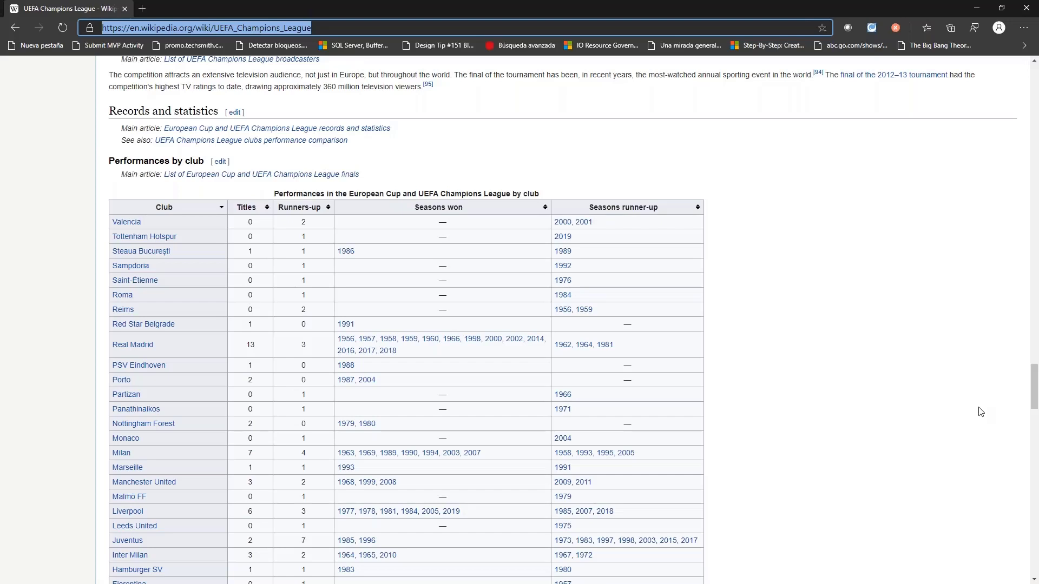
type("portal.azure.com")
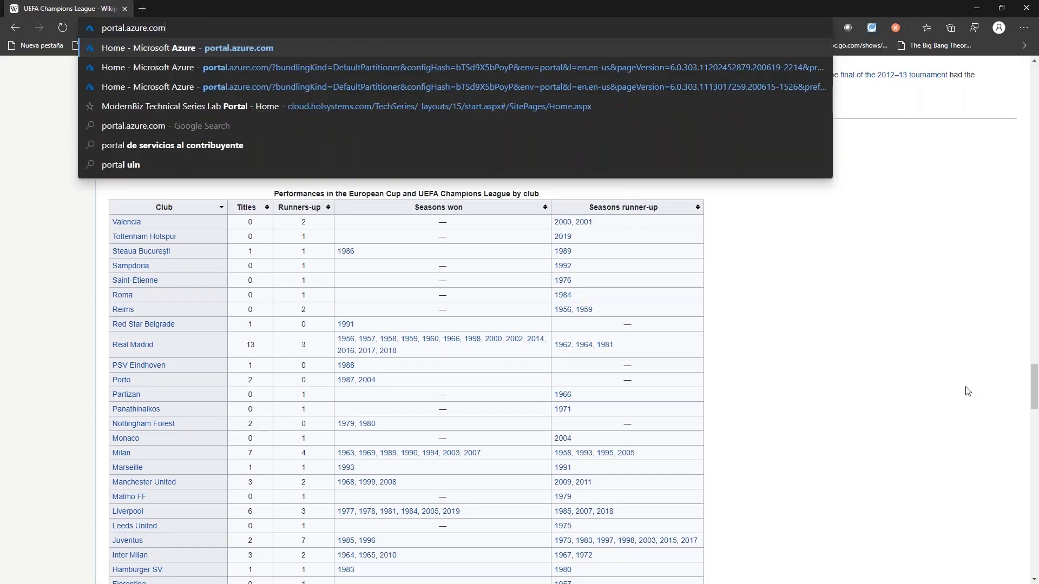
key("Return")
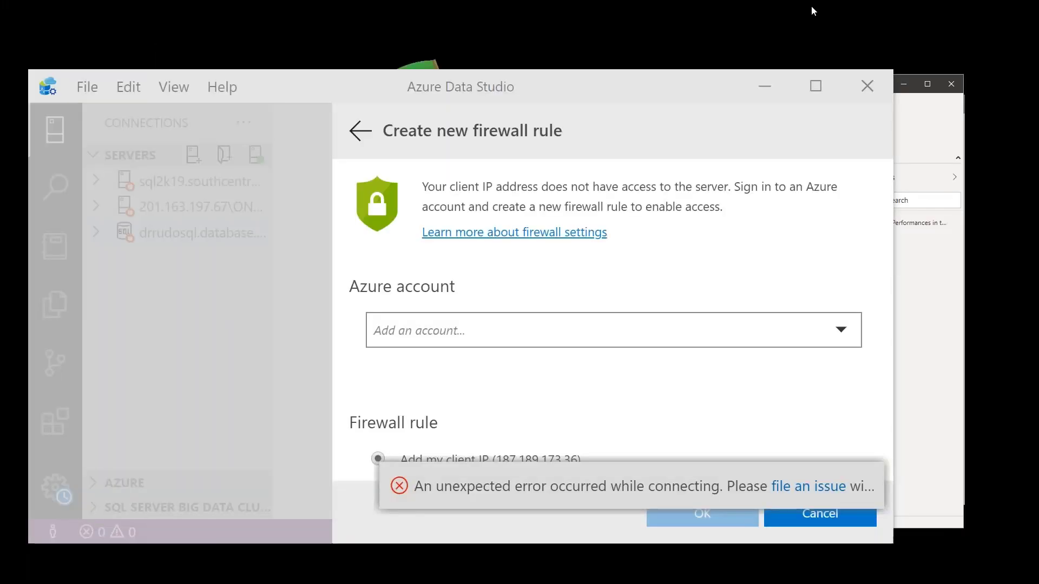
- Read the full connection error notification in Azure Data Studio and dismiss it
left_click_drag(505, 43, 499, 22)
mouse_move(734, 405)
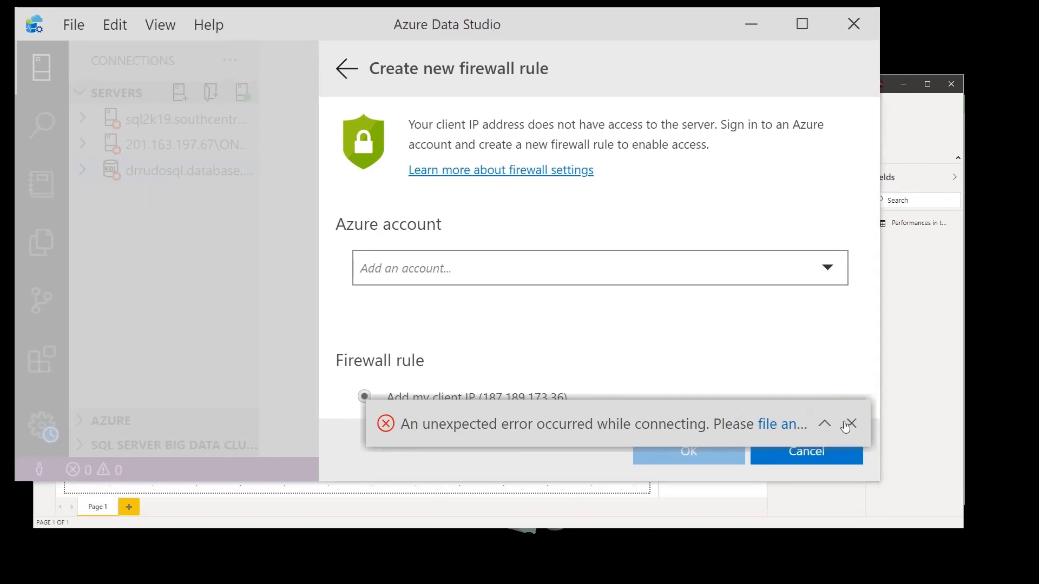
left_click(825, 425)
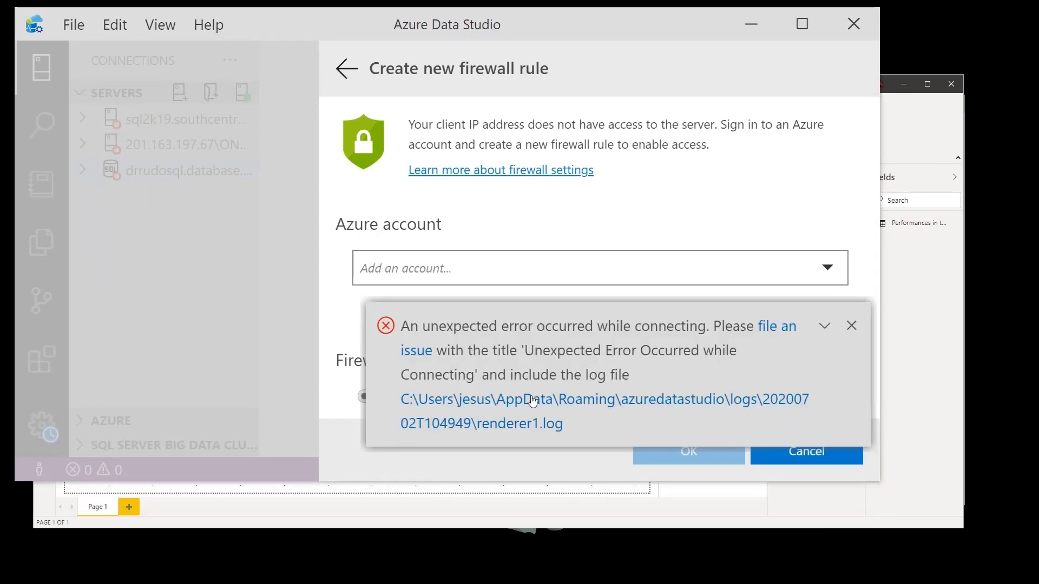
left_click(851, 326)
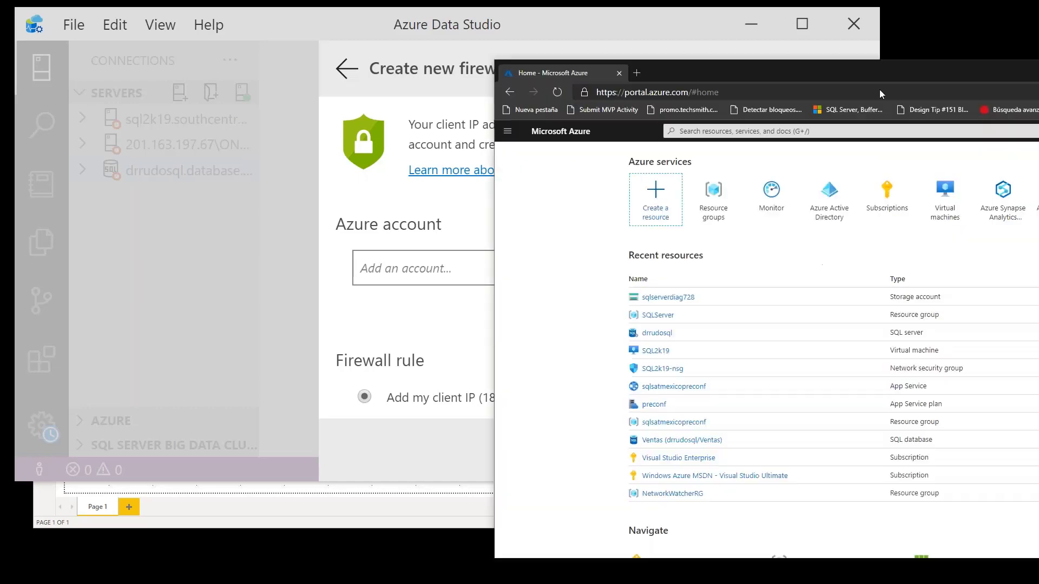
- In the Azure portal, open the Firewalls and virtual networks settings of the drrudosql server through its resource group
left_click_drag(878, 89, 757, 50)
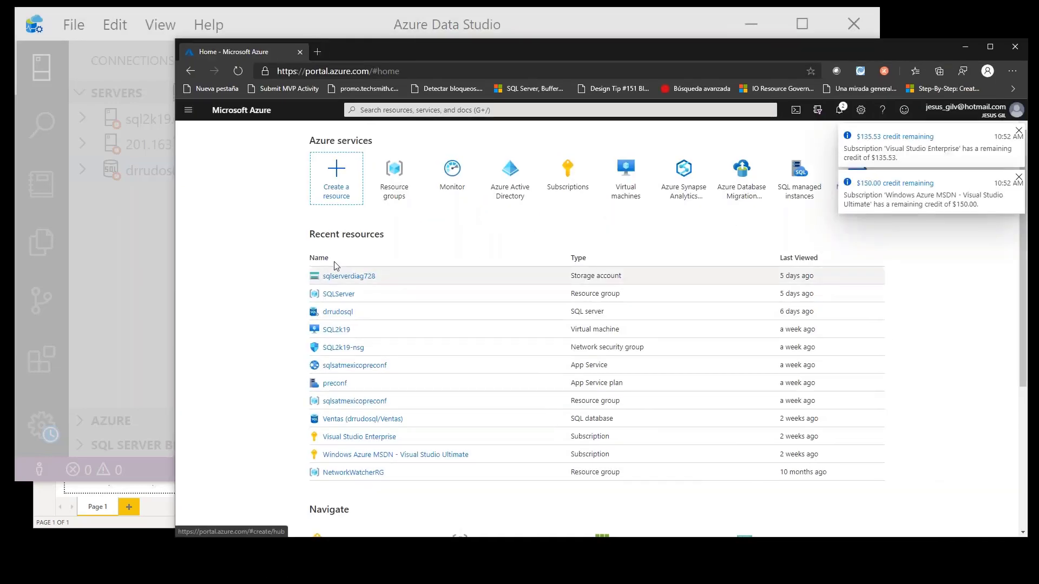
left_click(394, 172)
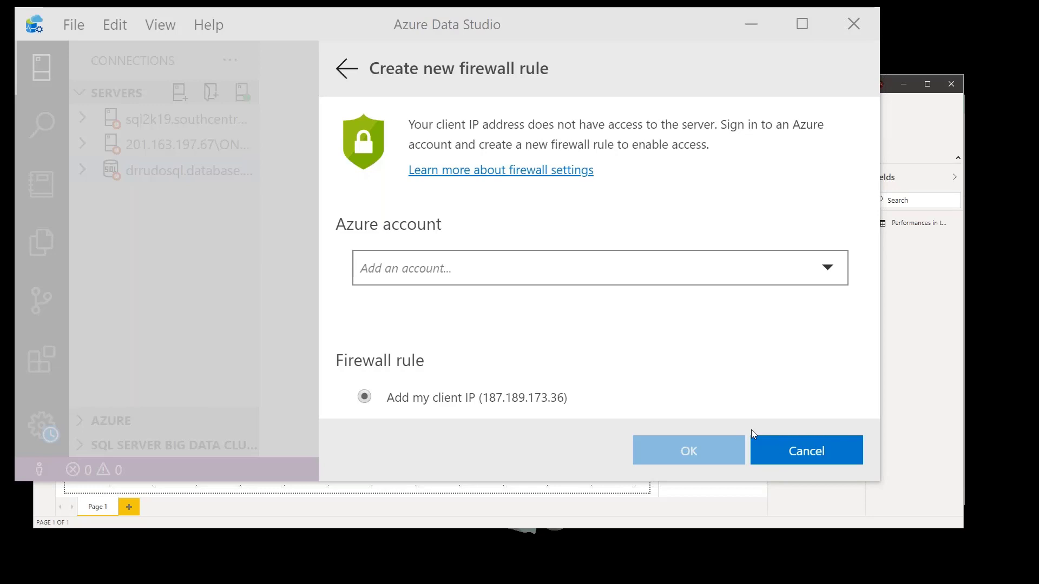
left_click_drag(1038, 60, 586, 57)
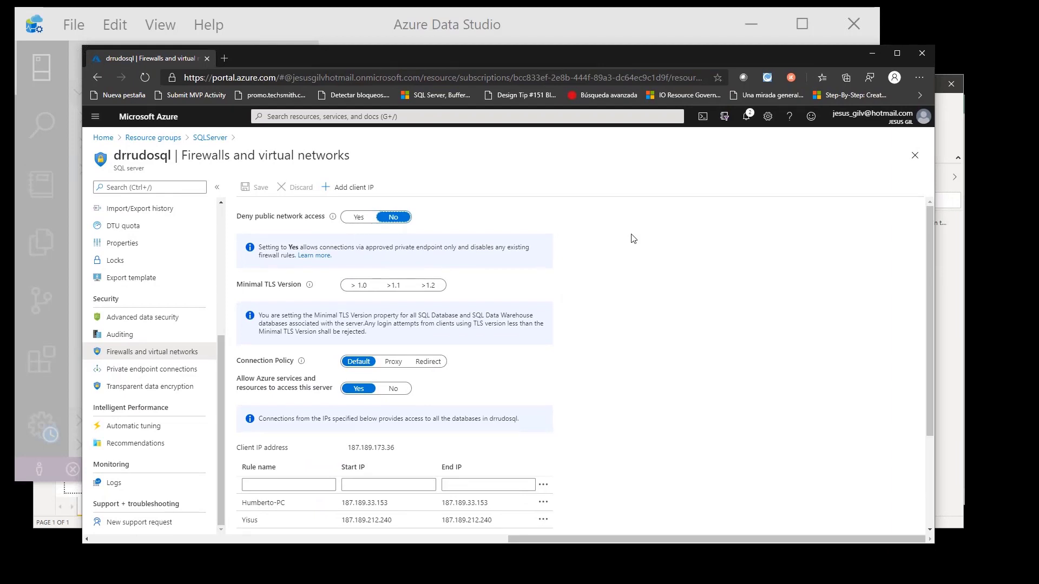
- Check the client IP in the Azure Data Studio firewall dialog and name a new drrudosql firewall rule yisus03 in the portal
left_click(452, 25)
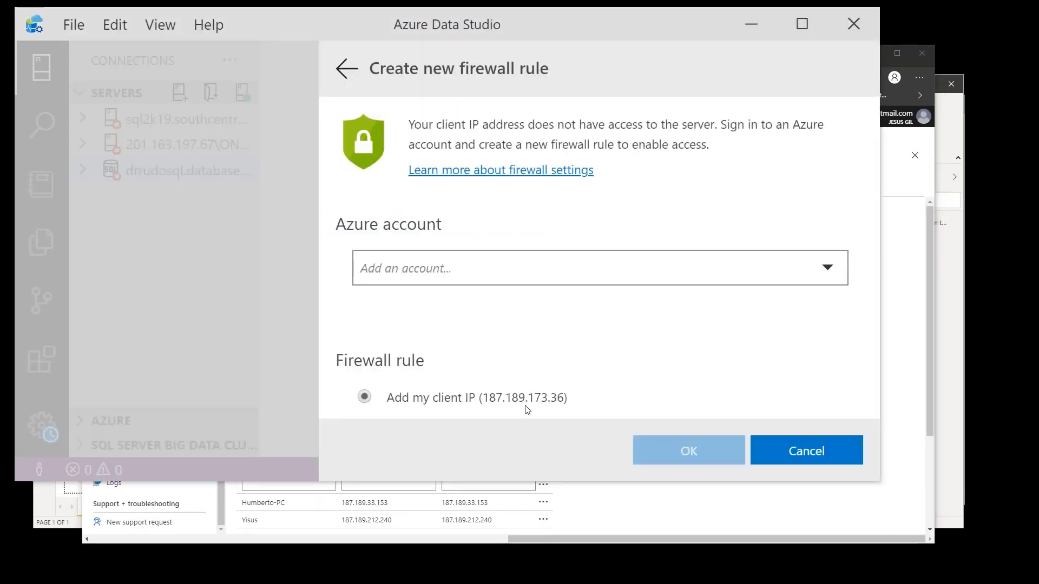
key("alt+Tab")
left_click(275, 485)
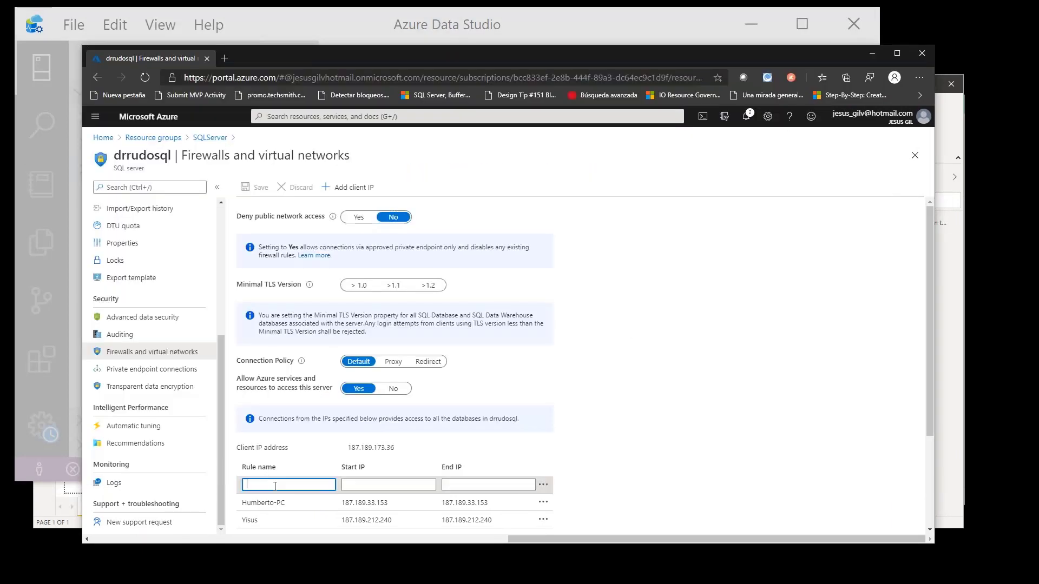
type("yisus03")
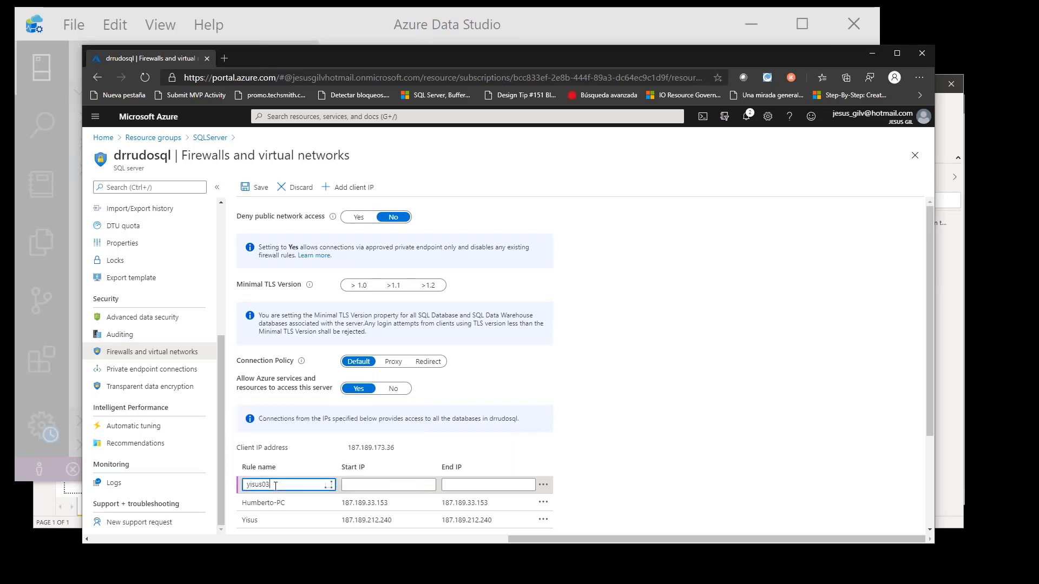
key("Tab")
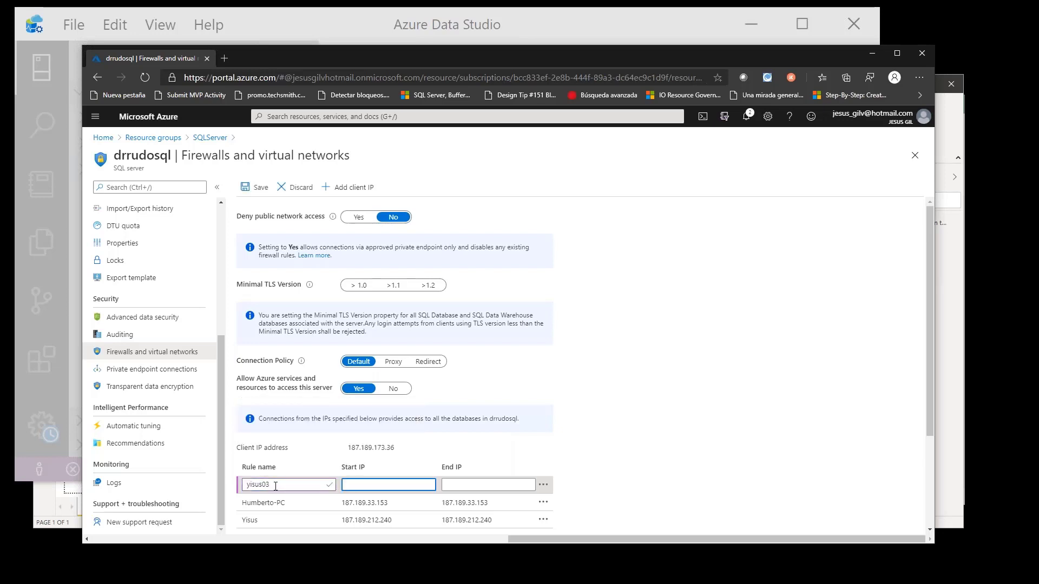
key("alt+Tab")
key("alt+Tab")
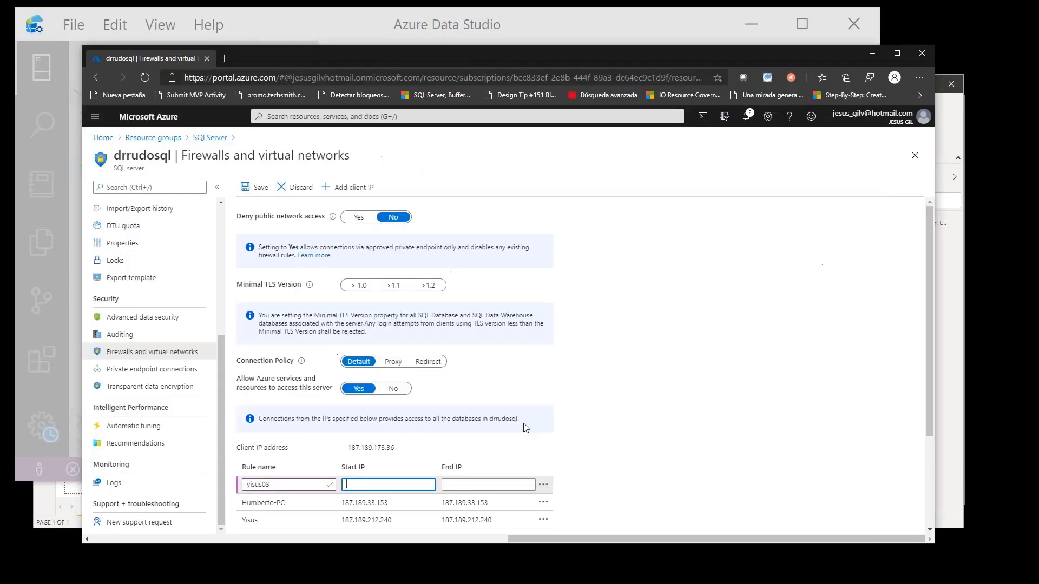
type("187.18")
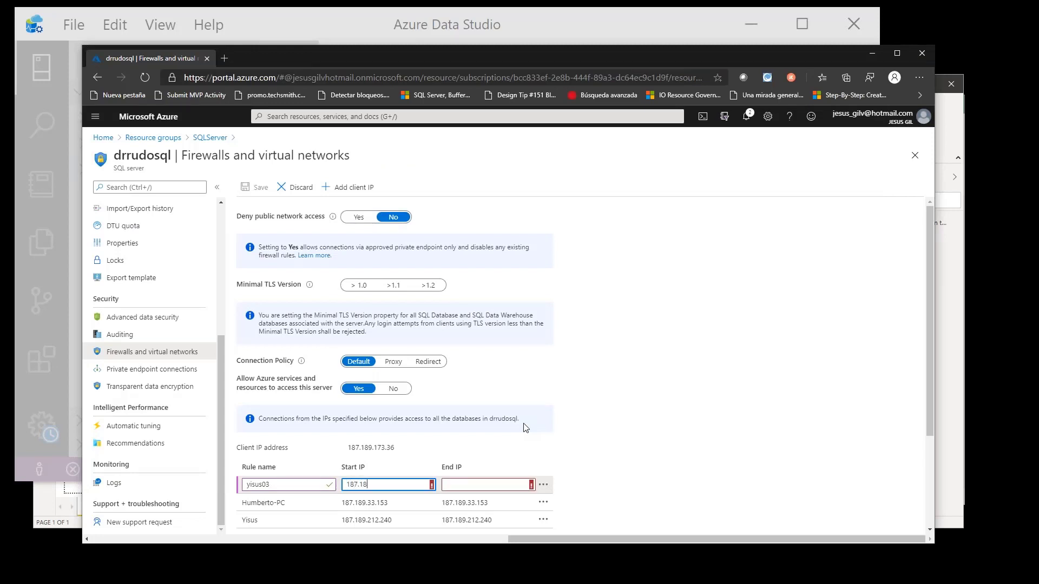
type("9.")
key("alt+Tab")
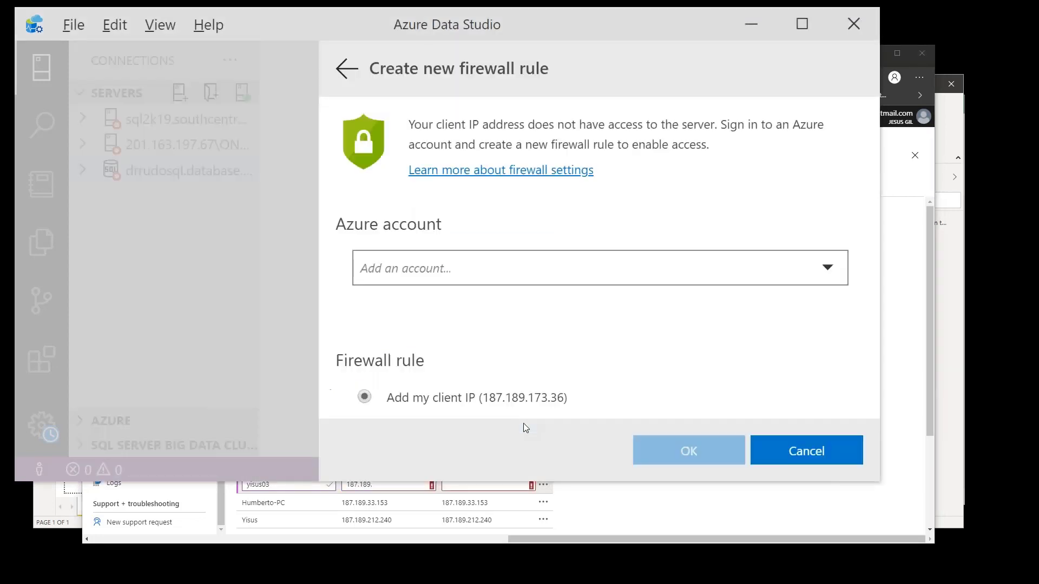
key("alt+Tab")
type("17")
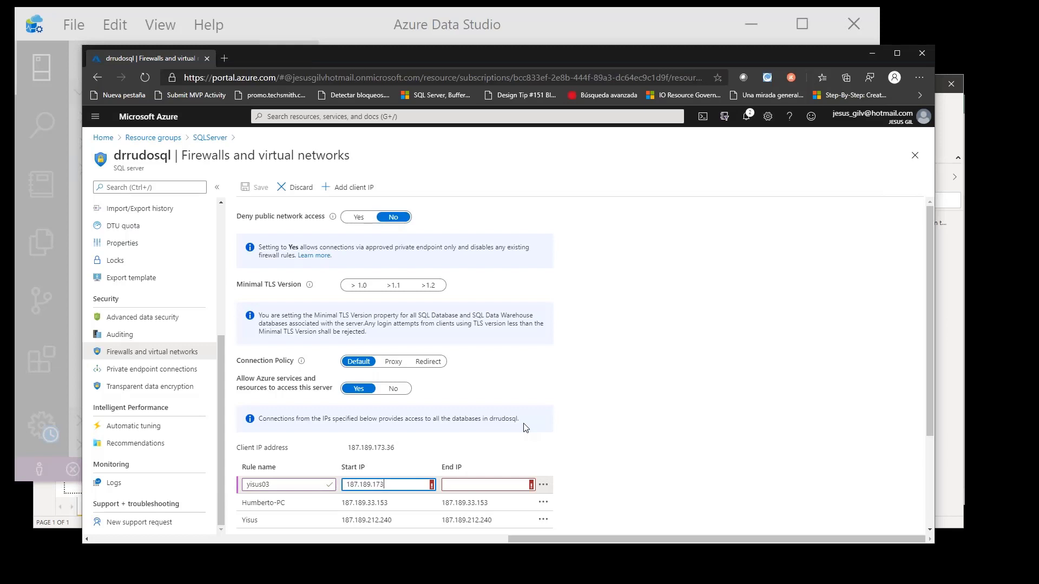
key("alt+Tab")
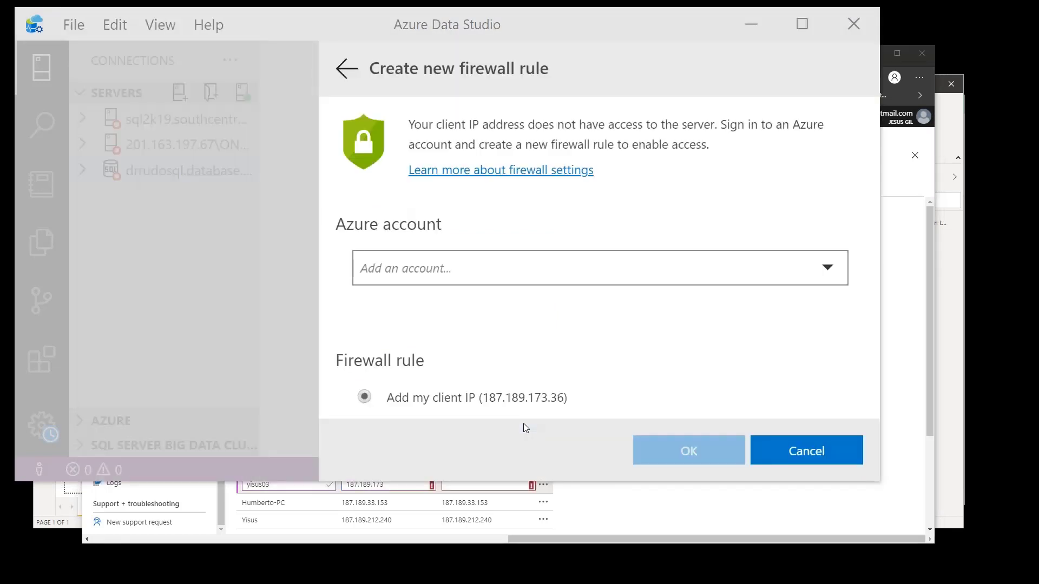
key("alt+Tab")
type("3.36")
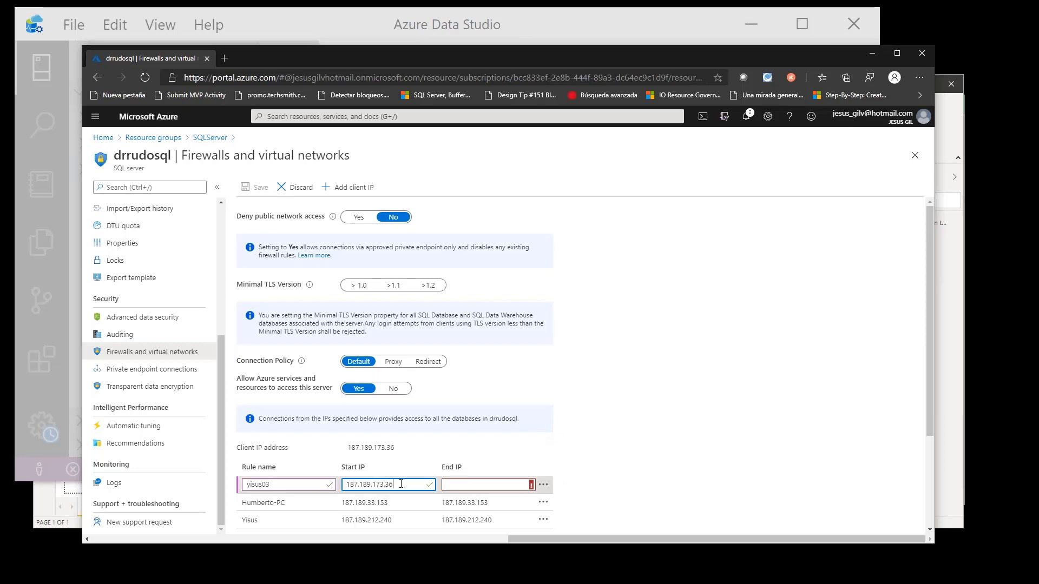
- Copy the yisus03 rule's start IP into its end IP and save the drrudosql firewall settings
left_click_drag(401, 484, 332, 483)
key("ctrl+c")
left_click(469, 484)
key("ctrl+v")
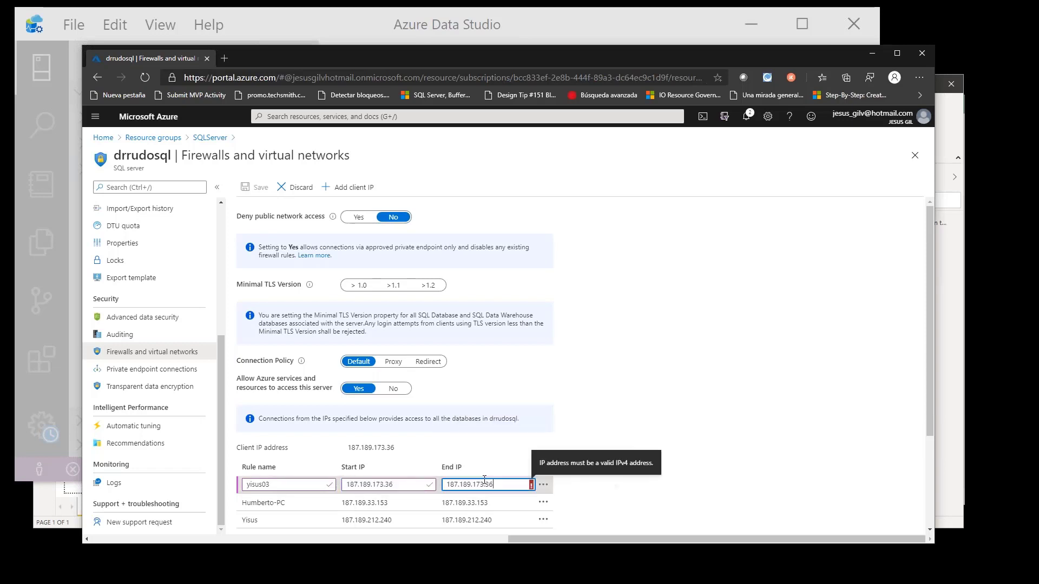
scroll(666, 463, "down", 3)
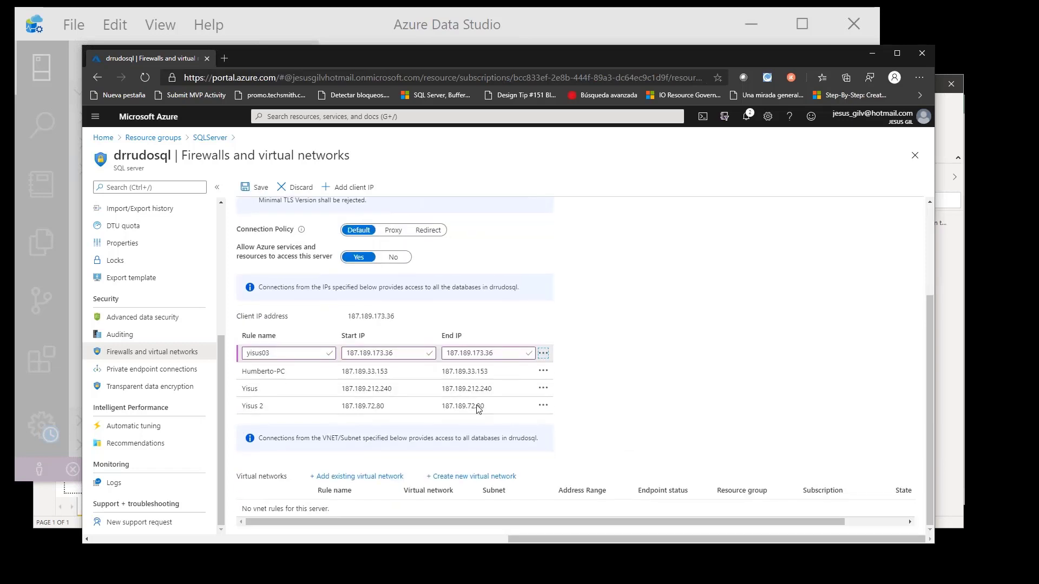
left_click(250, 187)
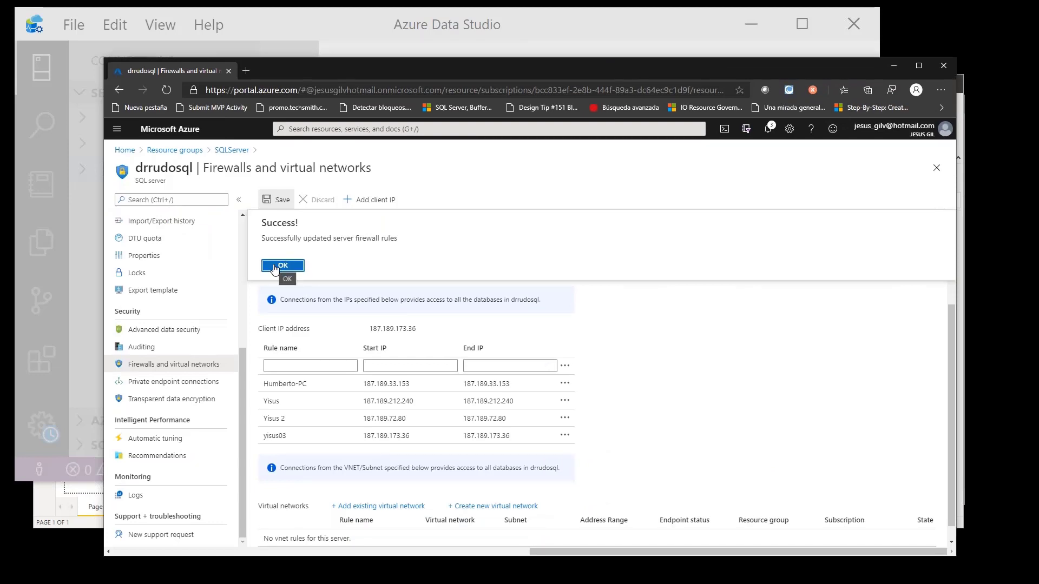
left_click(282, 266)
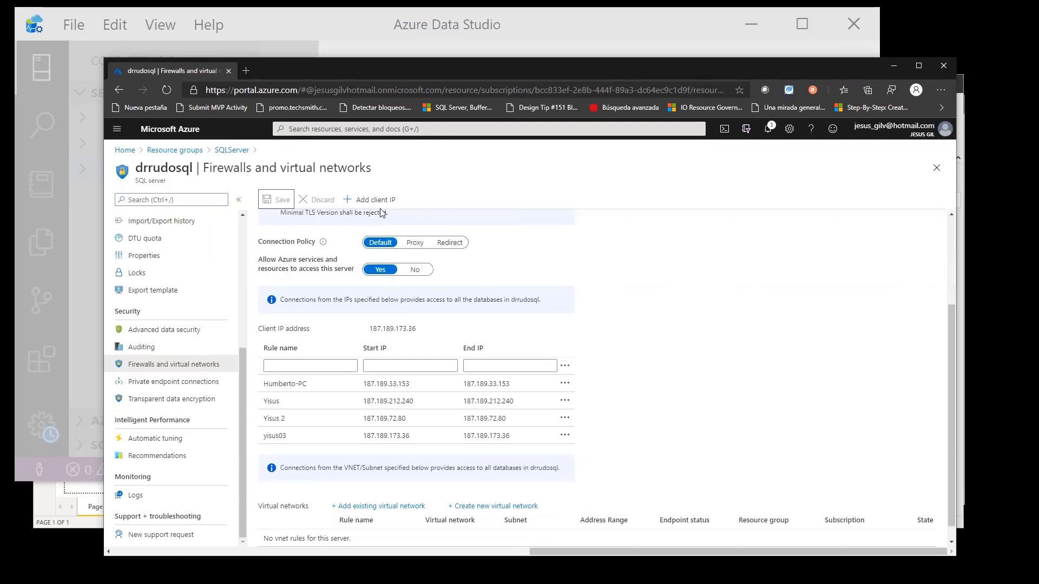
- Return to Azure Data Studio, cancel the new firewall rule dialog and connect to drrudosql.database.windows.net
left_click(895, 66)
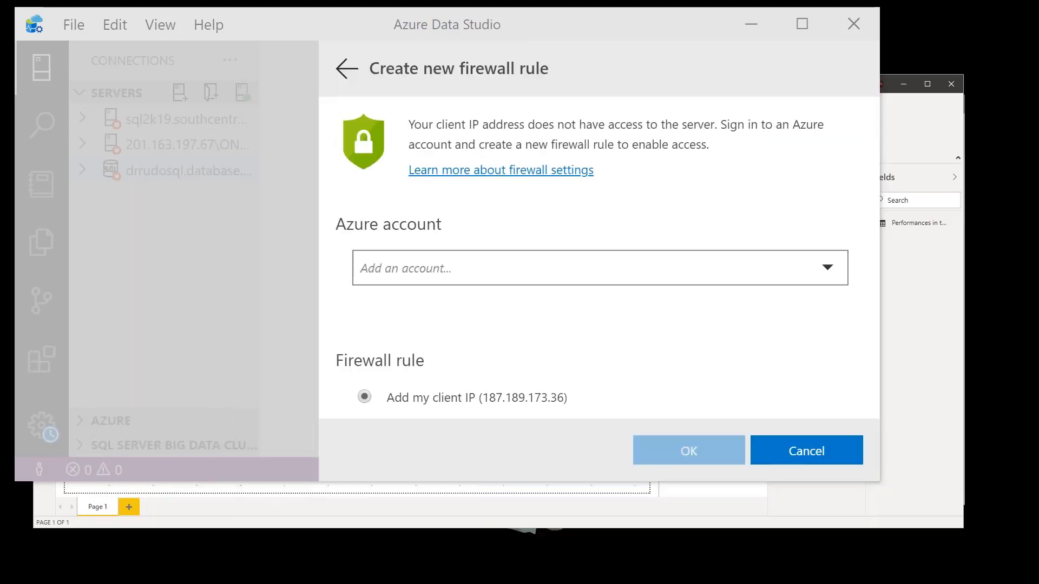
left_click(790, 461)
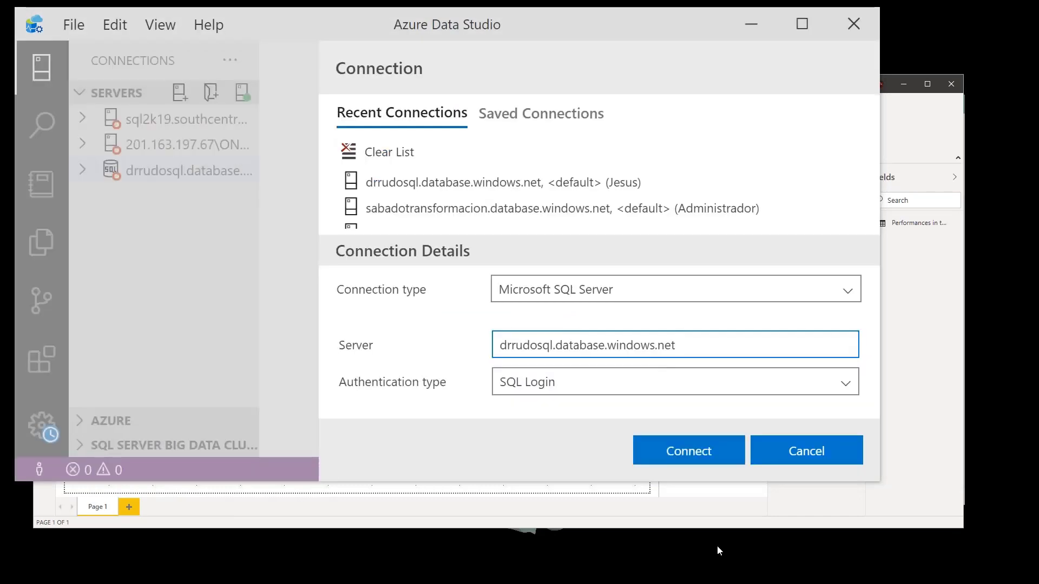
left_click(679, 452)
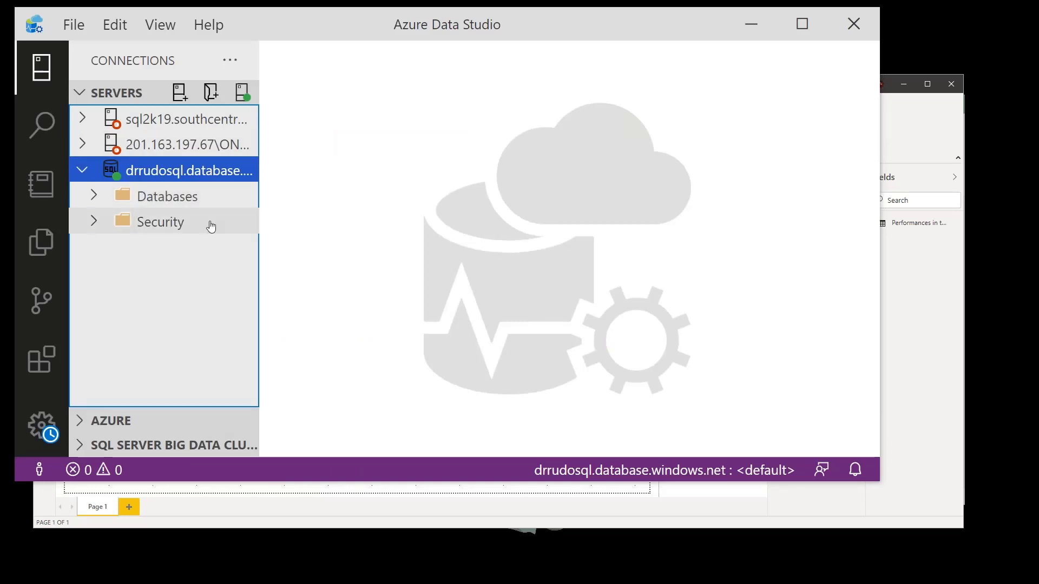
- Expand the tables of the Ventas database on drrudosql, and enlarge the server tree and window to show full names
left_click(184, 199)
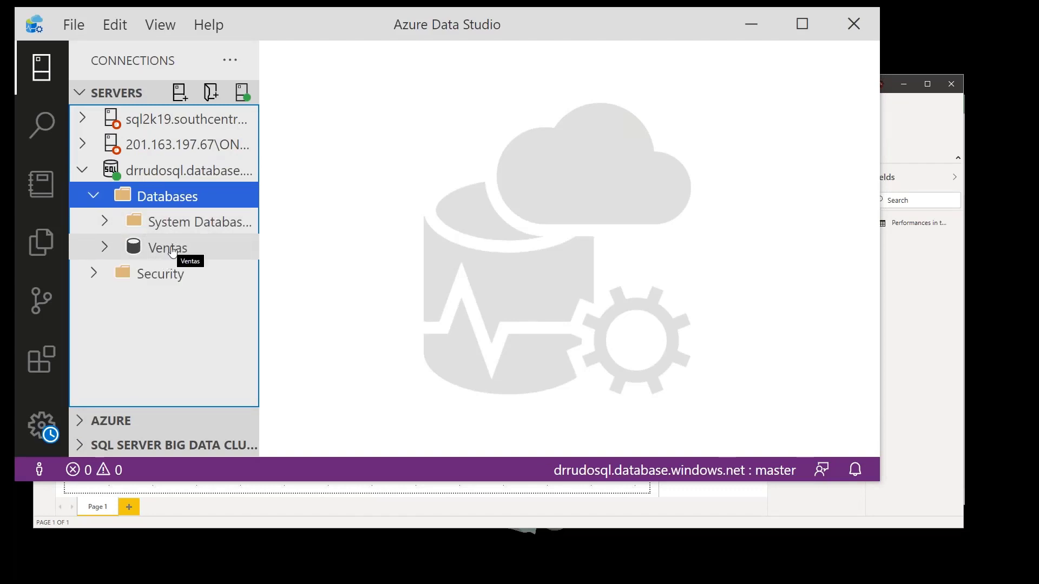
left_click(173, 254)
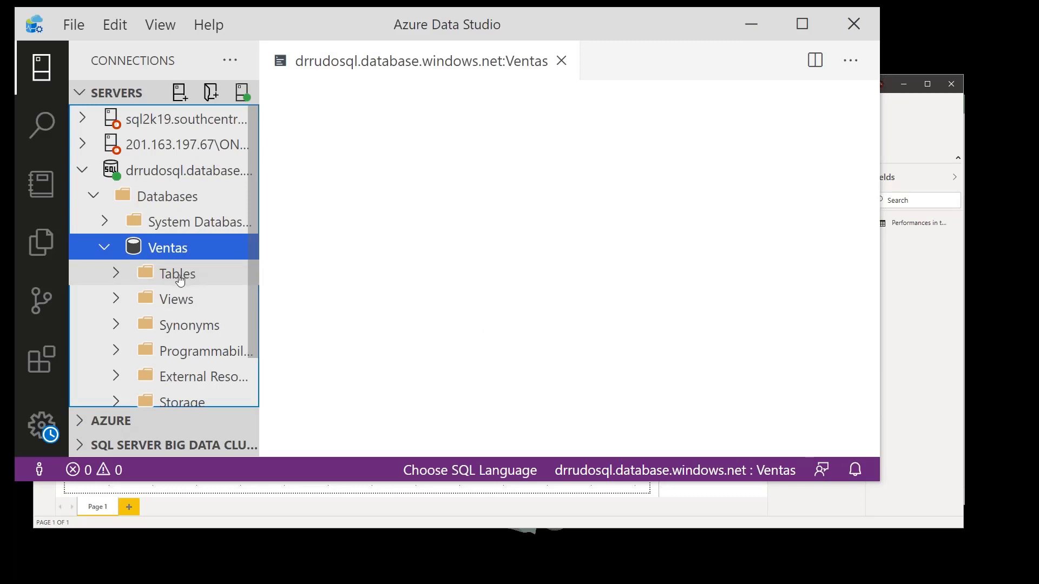
scroll(181, 280, "down", 1)
left_click(183, 273)
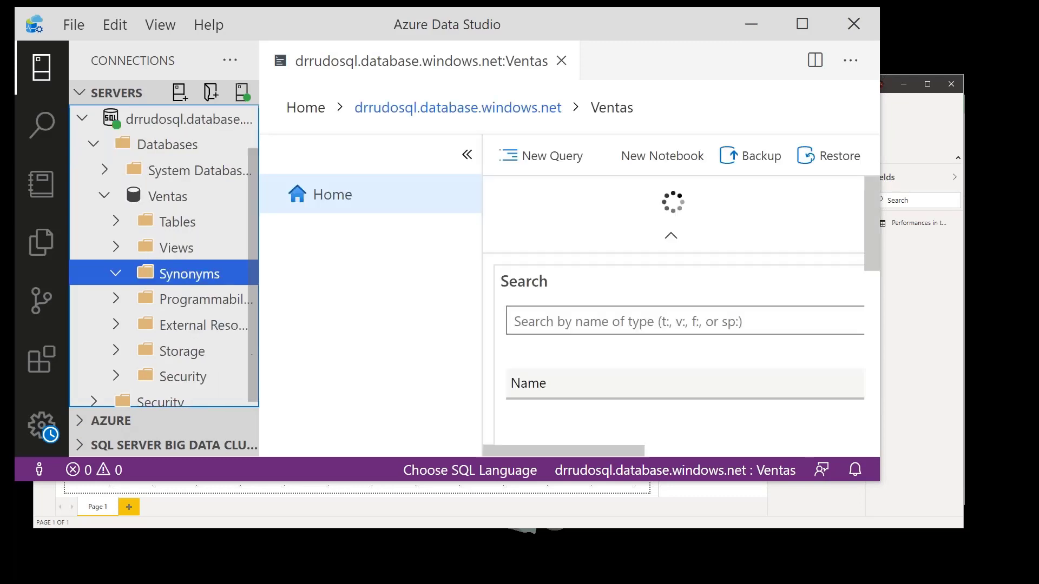
left_click(181, 230)
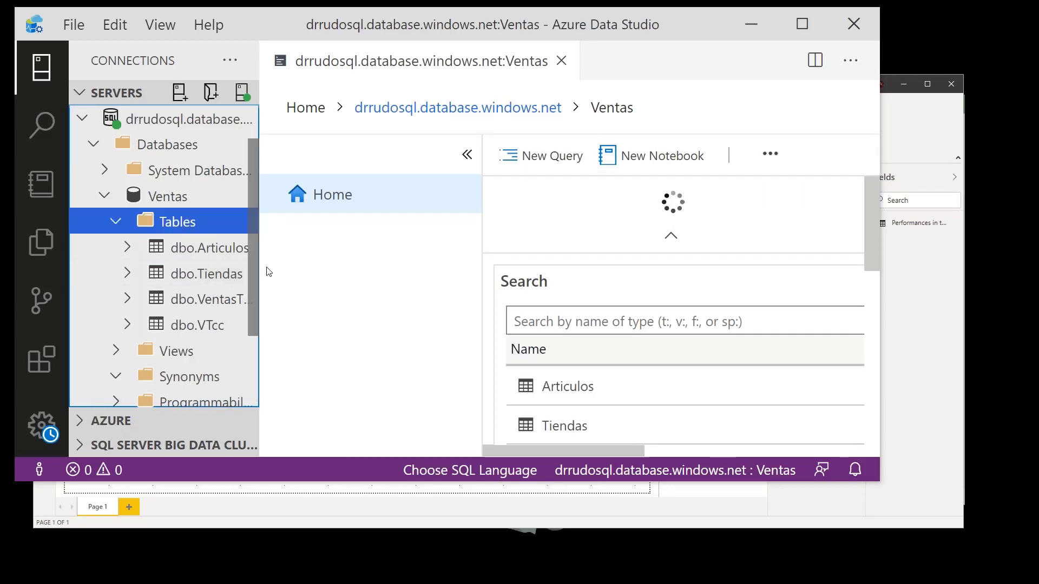
left_click_drag(259, 264, 318, 262)
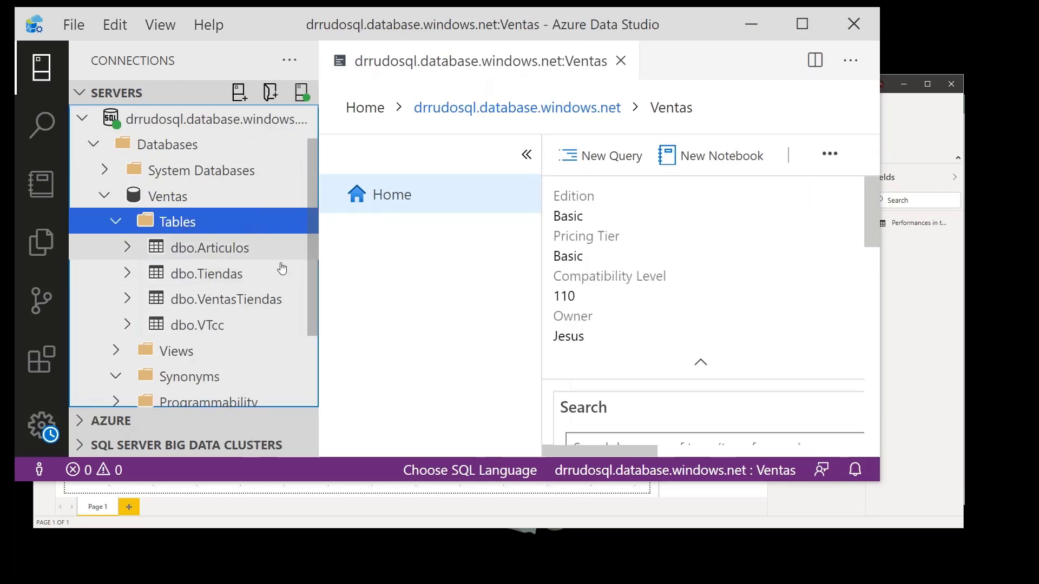
left_click(803, 22)
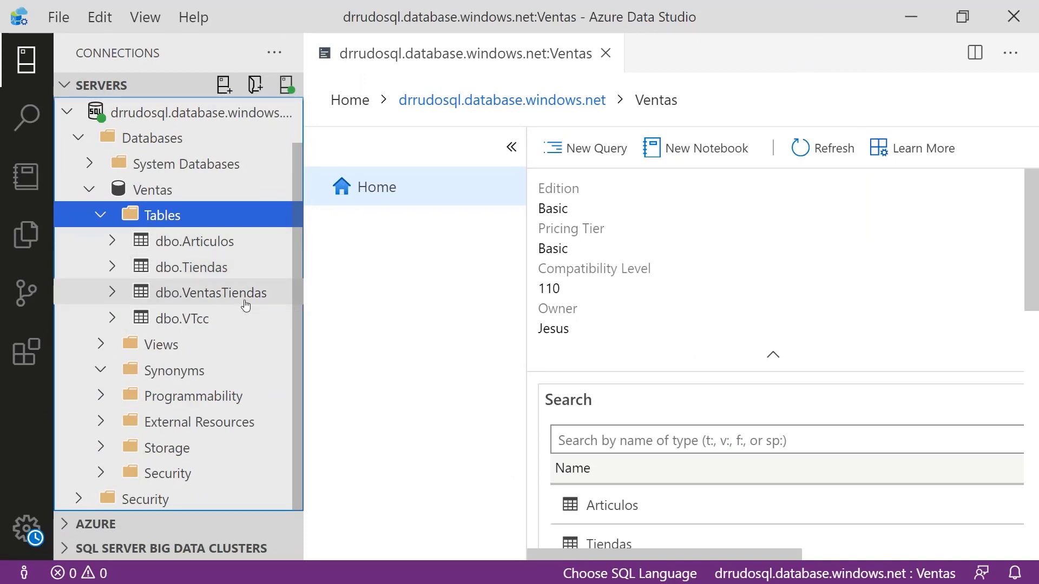
- Zoom the Azure Data Studio interface in by one level
left_click(136, 19)
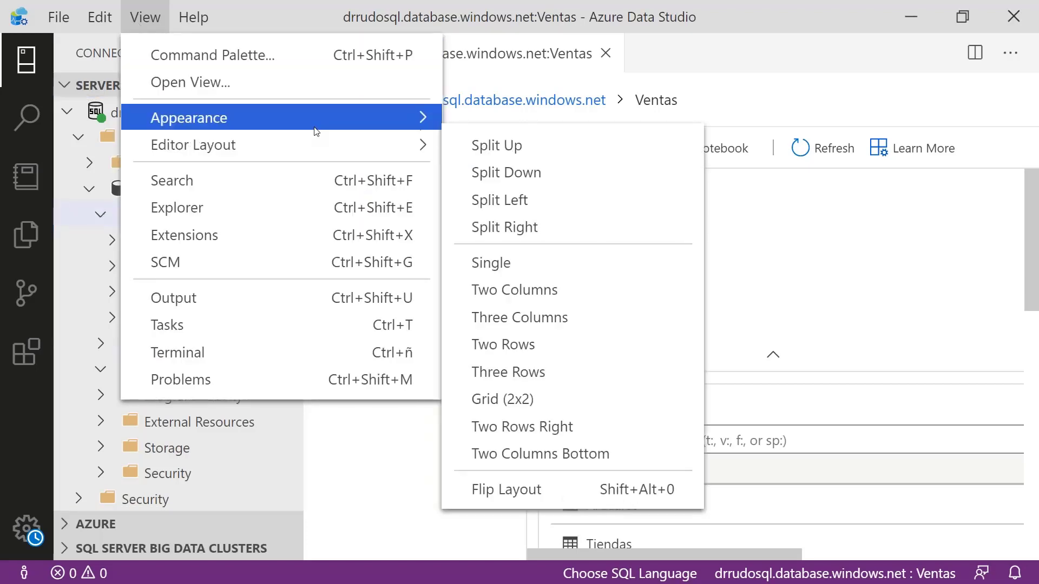
mouse_move(339, 127)
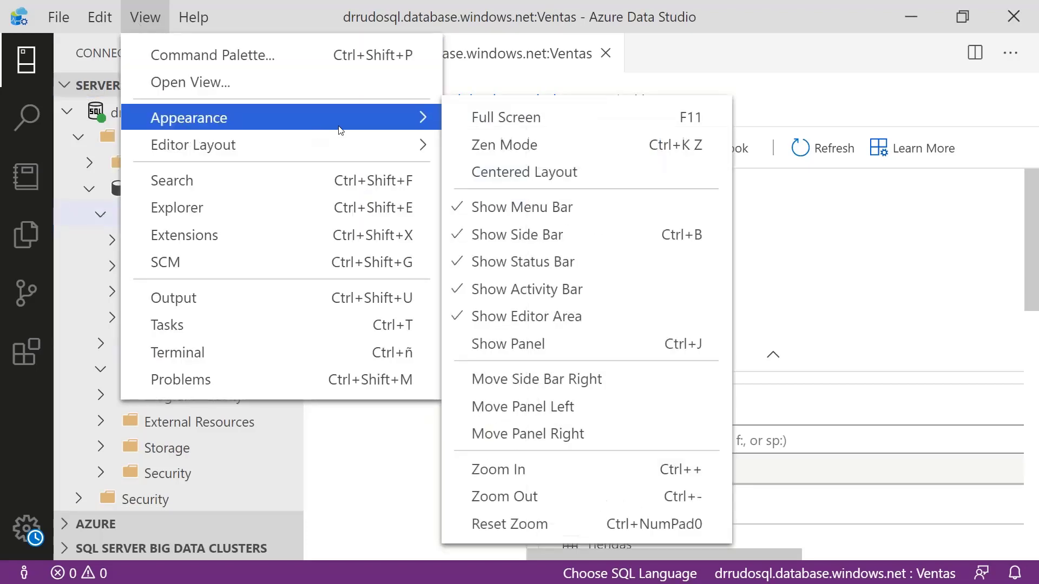
left_click(609, 470)
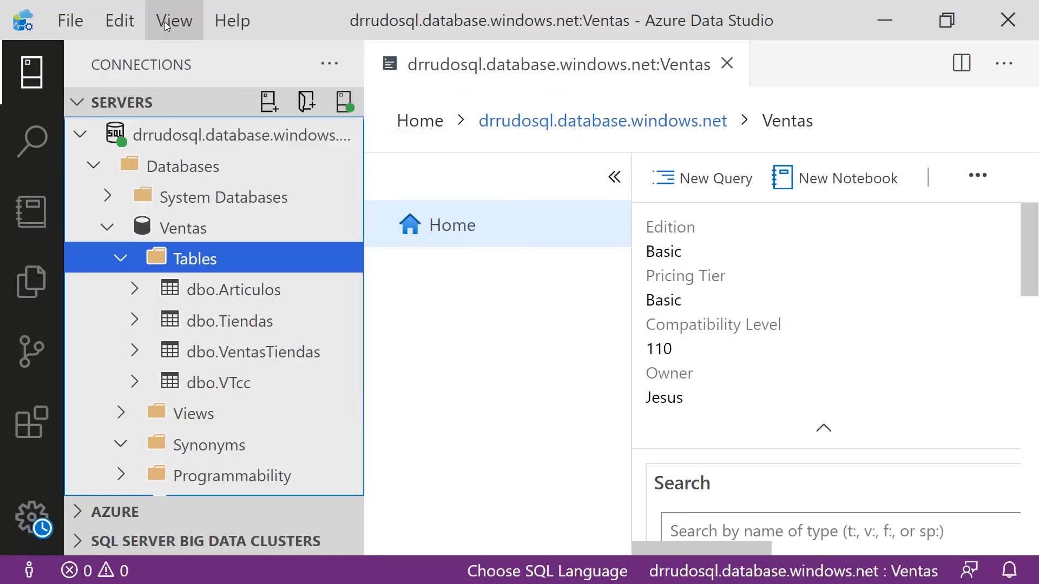
- Zoom the Azure Data Studio interface out until the full Ventas object list fits in the window
left_click(163, 22)
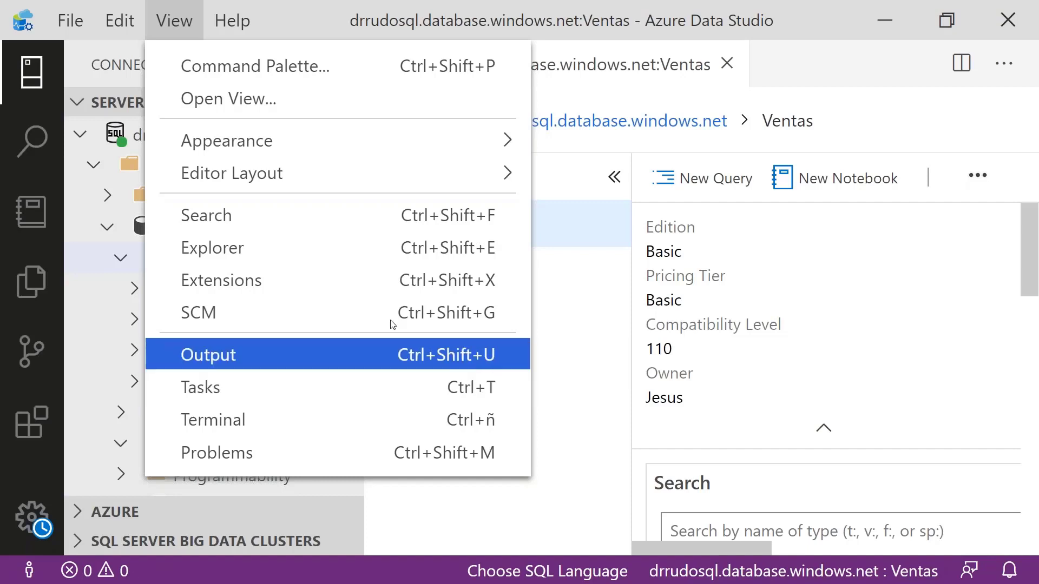
mouse_move(486, 141)
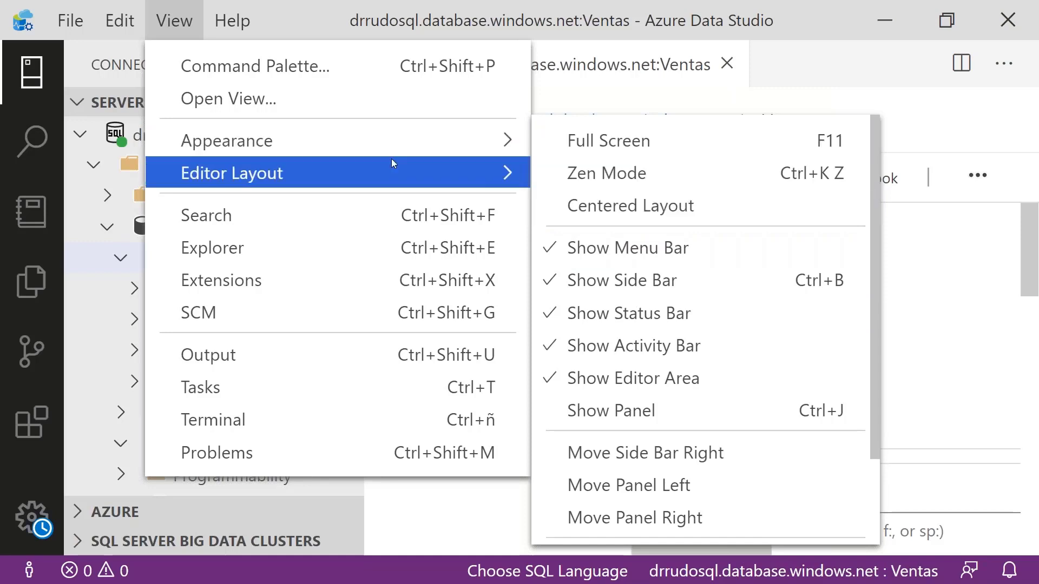
mouse_move(360, 171)
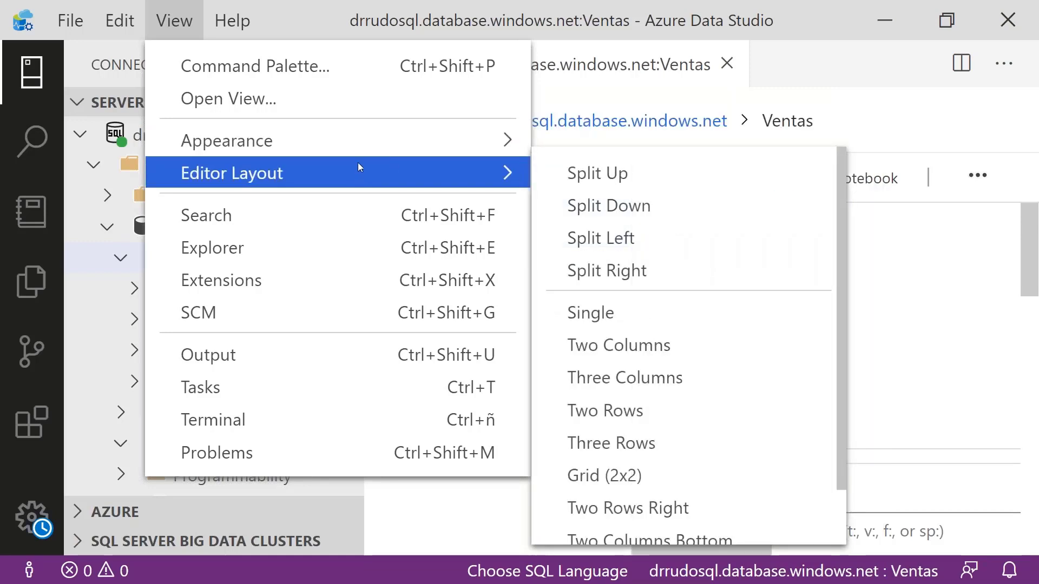
mouse_move(307, 143)
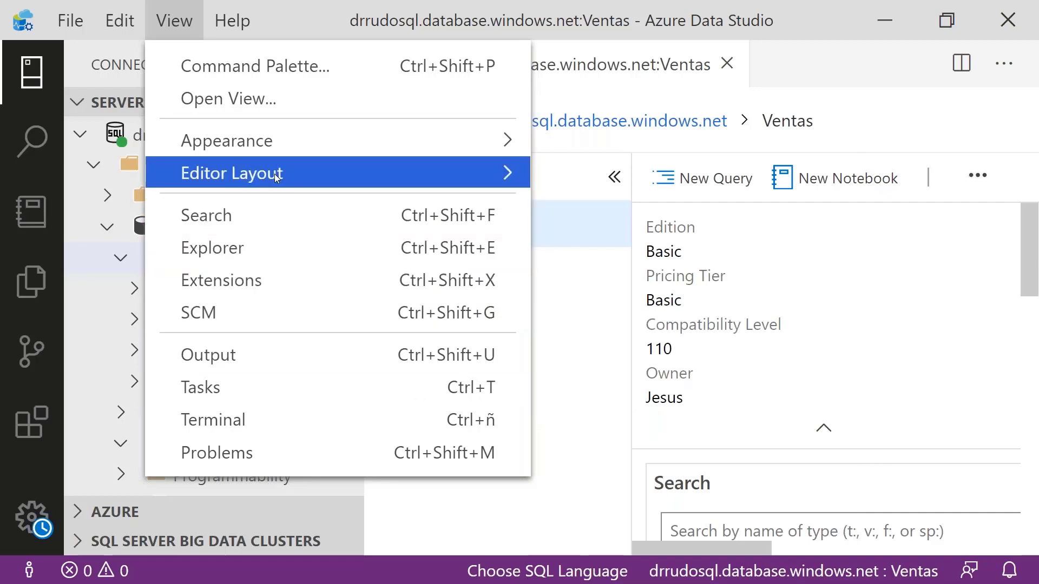
mouse_move(281, 152)
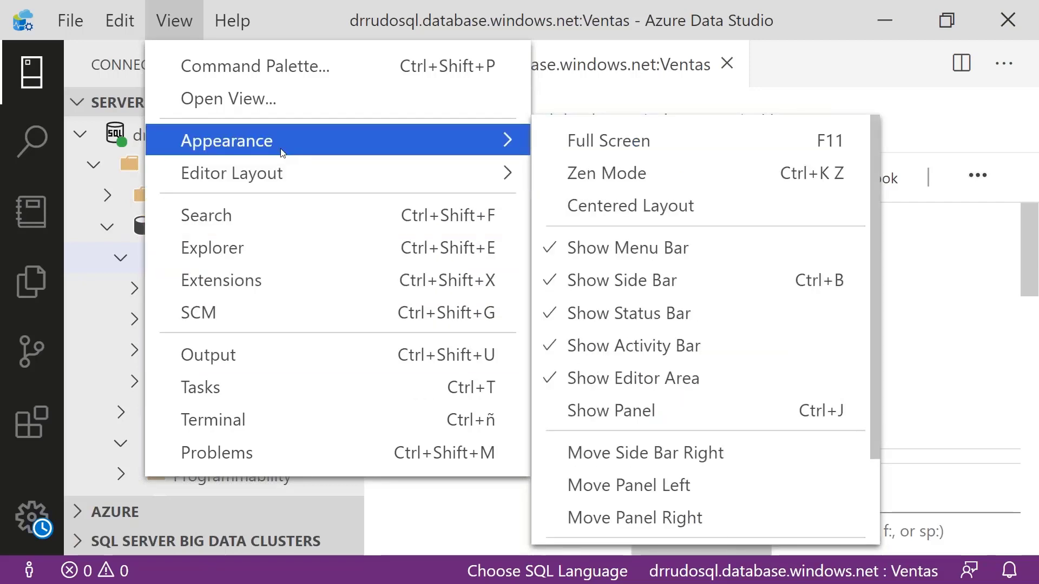
scroll(748, 325, "down", 2)
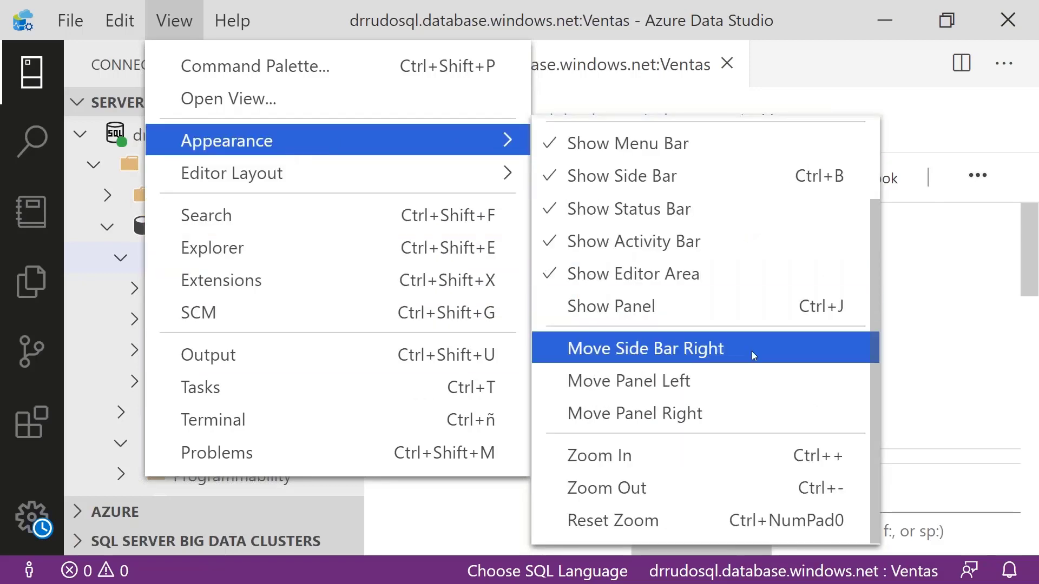
left_click(779, 505)
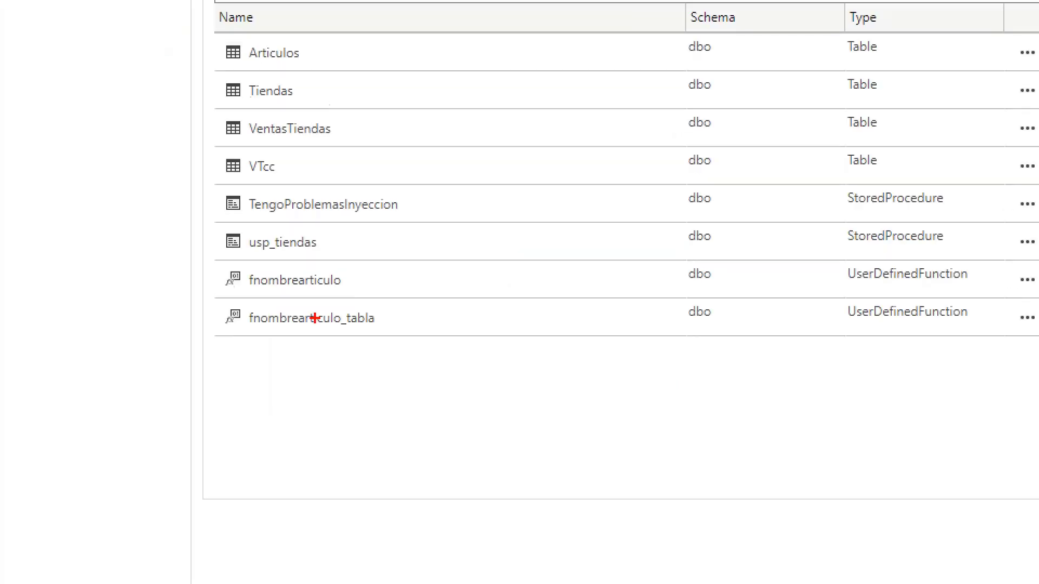
left_click_drag(325, 41, 352, 27)
left_click_drag(312, 84, 340, 72)
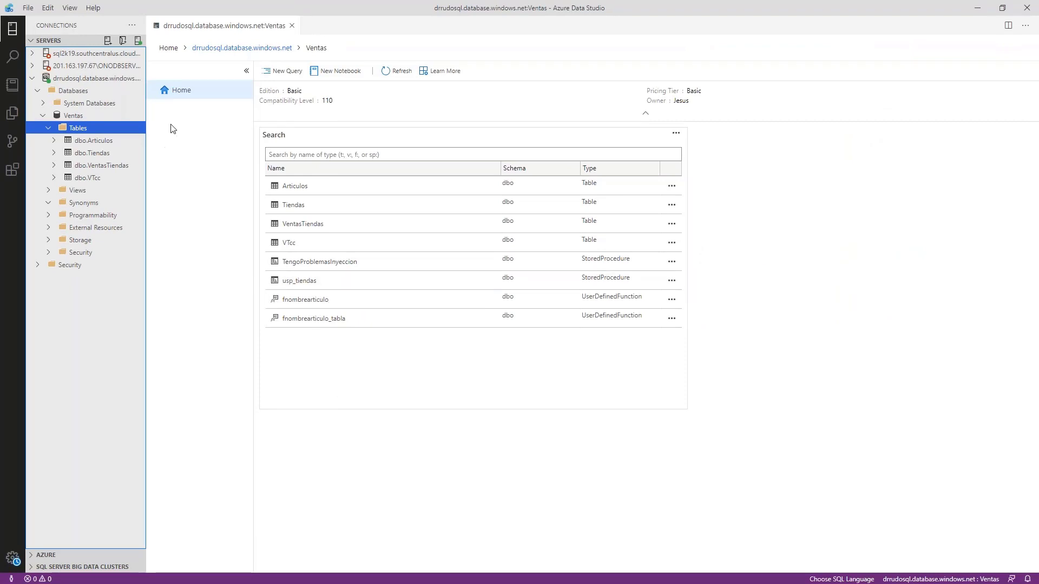
- Open a new query on the Ventas database and write "select * from Articulos" on its first line
left_click(282, 72)
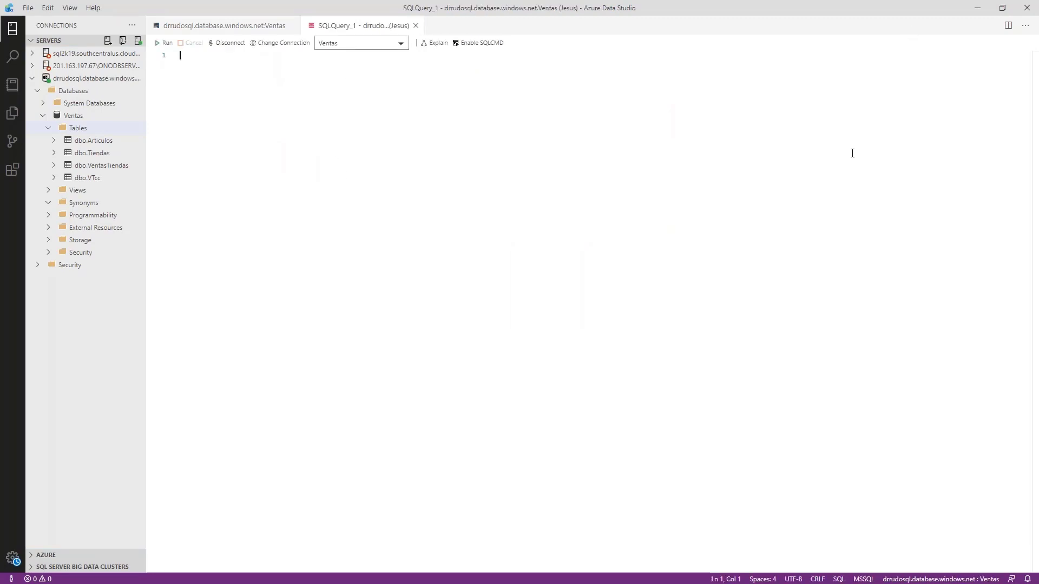
type("selec")
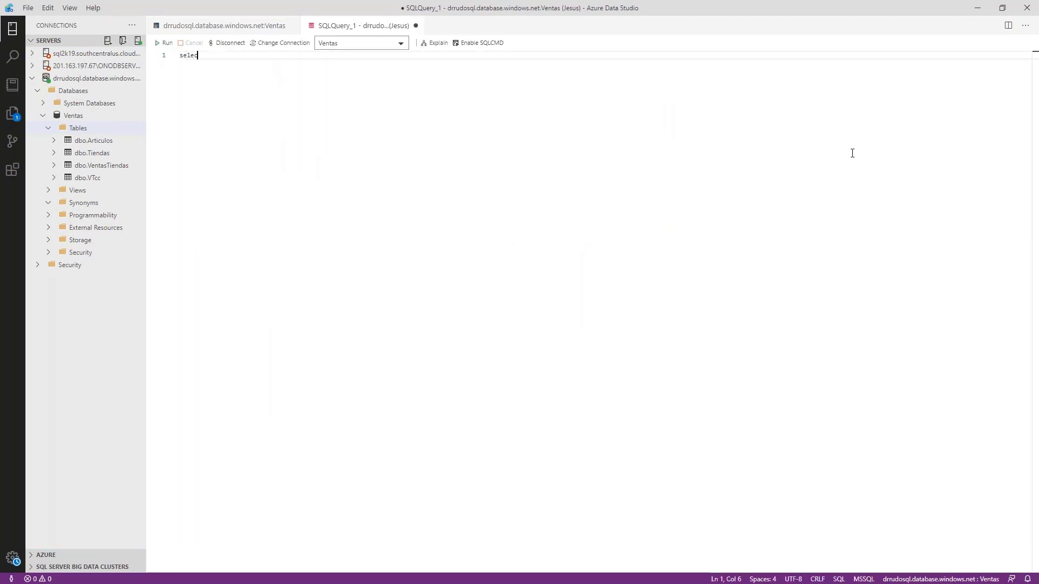
type("t * from Articu")
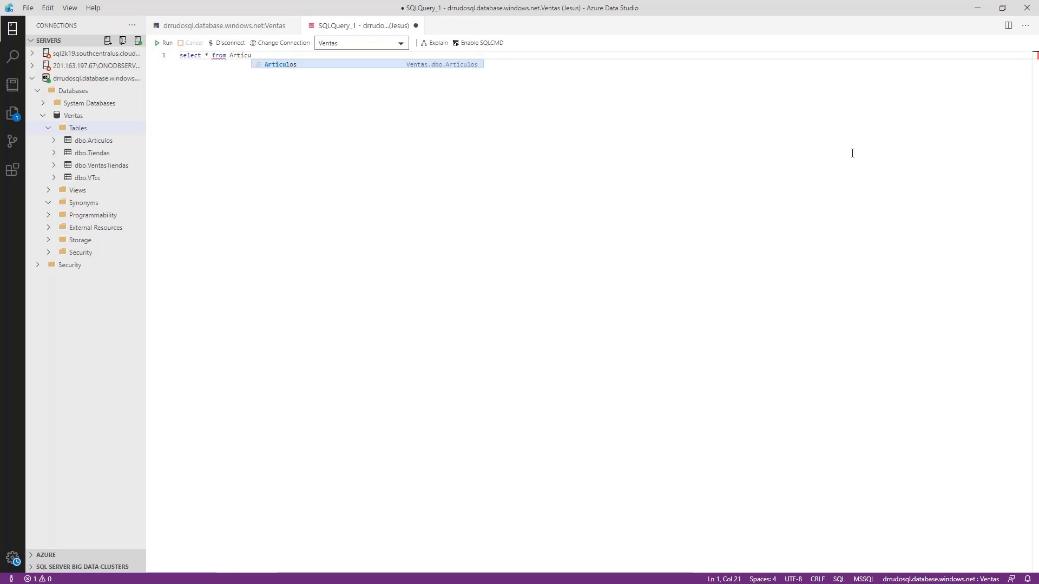
key("Return")
key("Return")
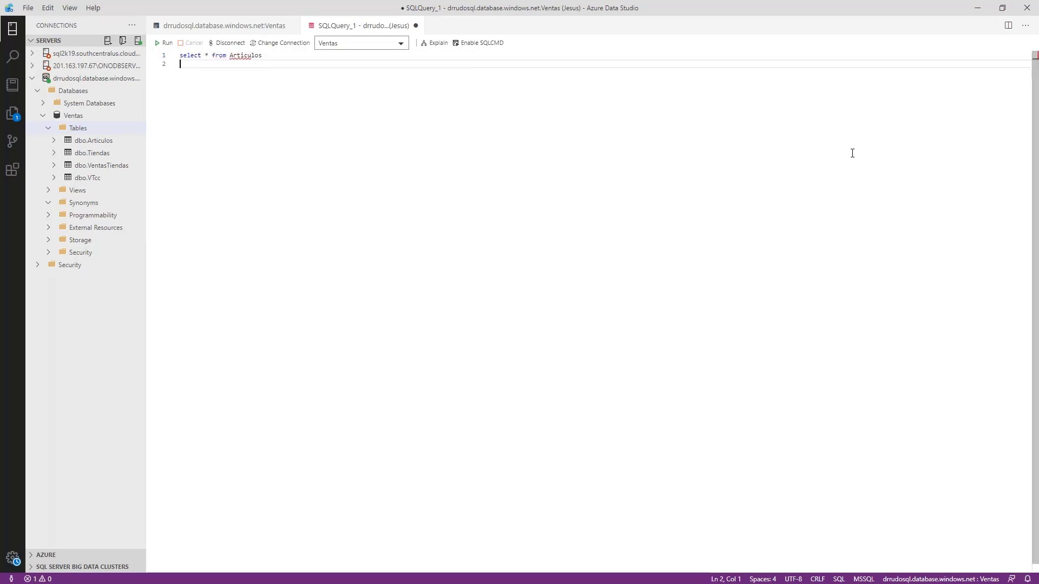
- Run the Articulos query and duplicate its statement onto the second line
left_click(163, 43)
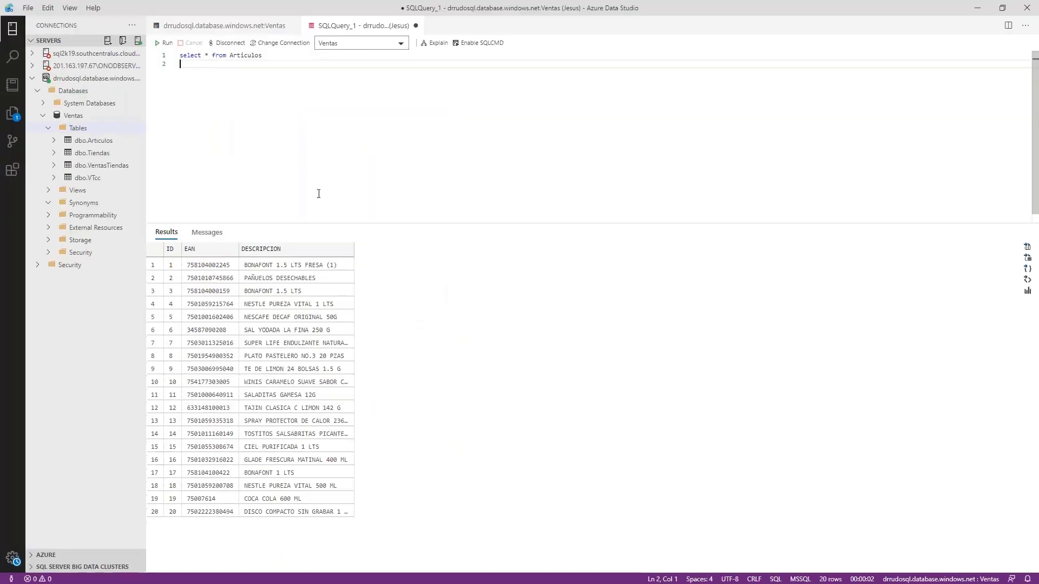
key("ctrl+a")
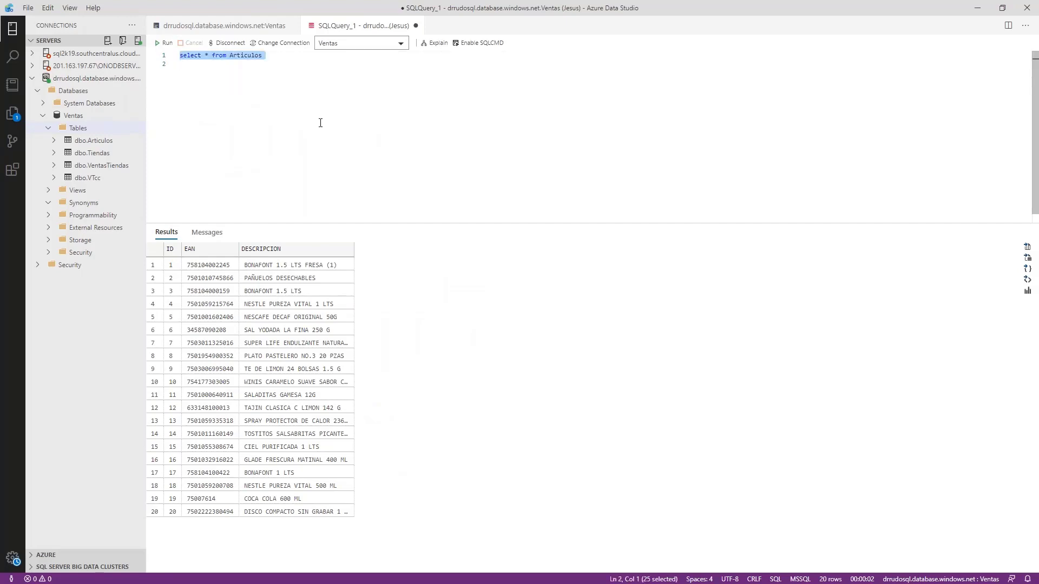
key("ctrl+c")
key("Left")
key("Down")
key("ctrl+v")
key("Left")
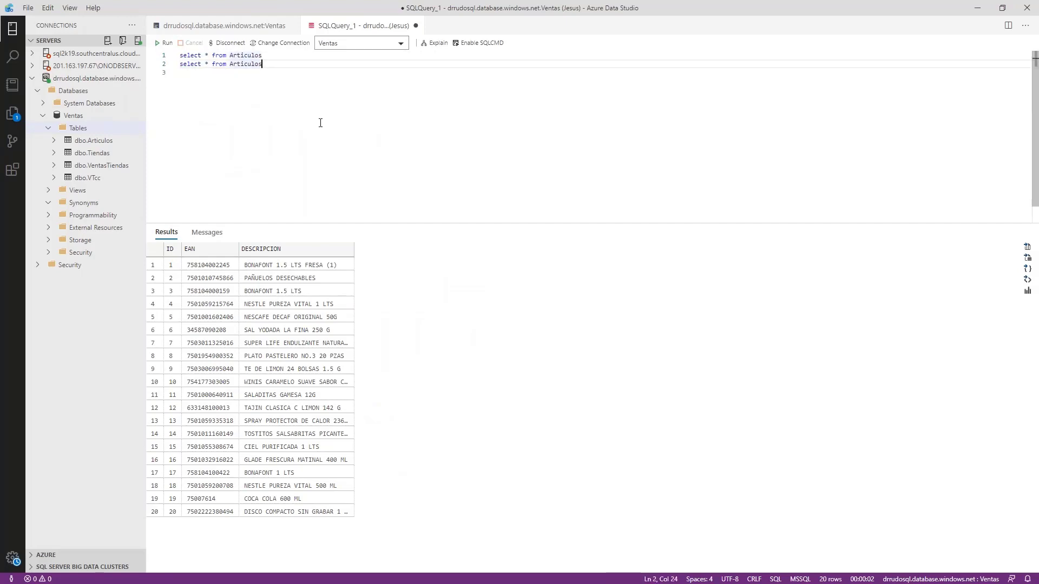
- Change the duplicated statement to "select * from Tiendas" and run only that line
key("ctrl+shift+Left")
type("Tiendas")
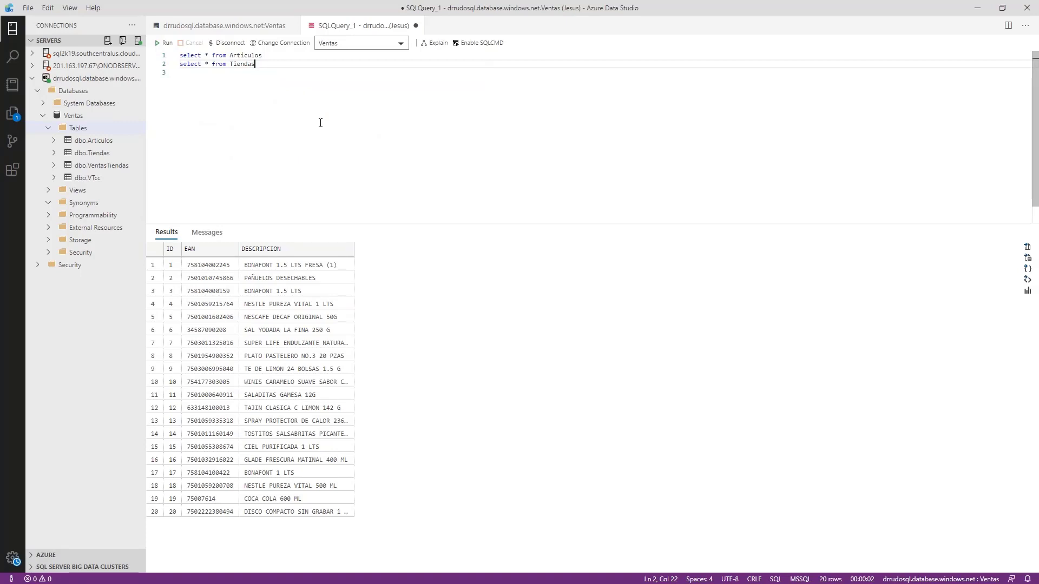
key("Return")
key("Up")
key("shift+Down")
left_click(163, 43)
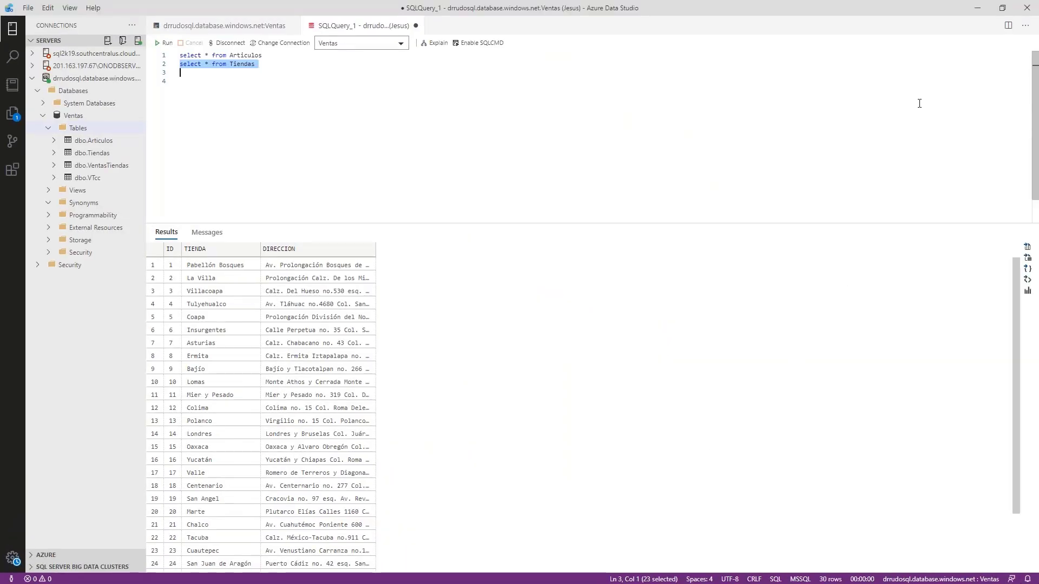
- Restore the window to its smaller size and add "select * from VentasTiendas" as the third line of the query
left_click(1002, 7)
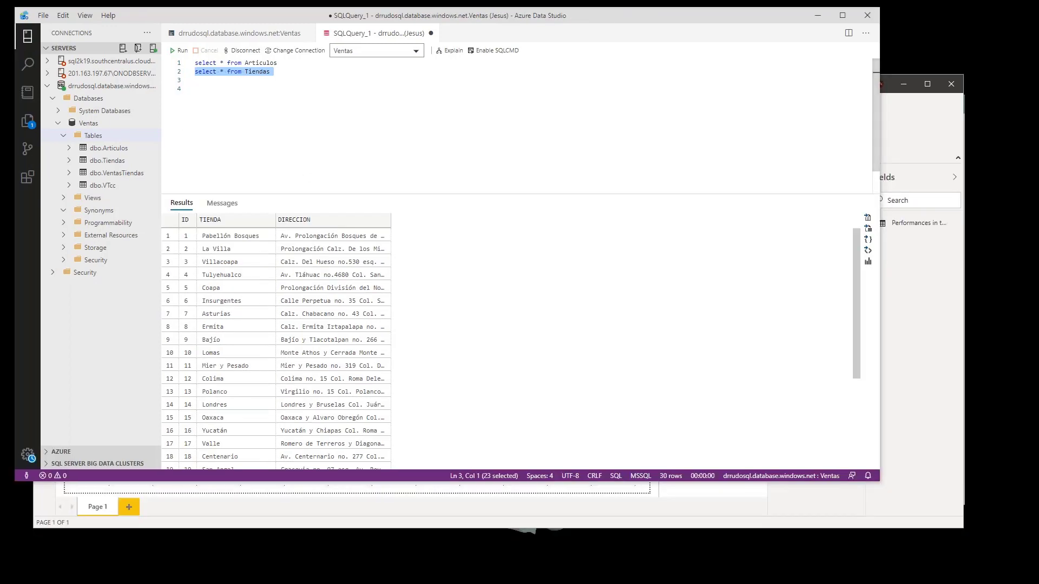
left_click(242, 90)
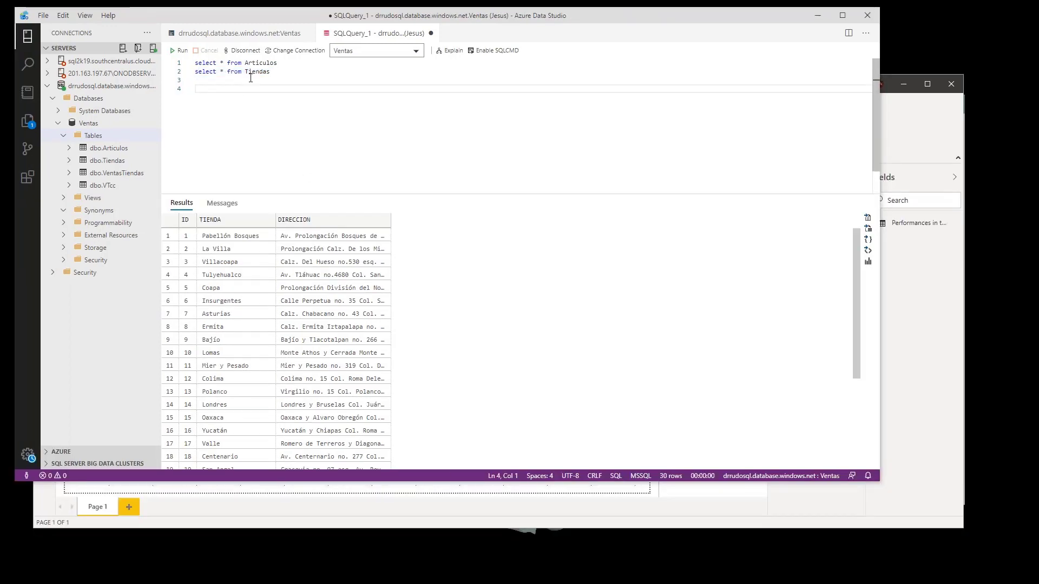
triple_click(250, 74)
key("ctrl+c")
left_click(250, 79)
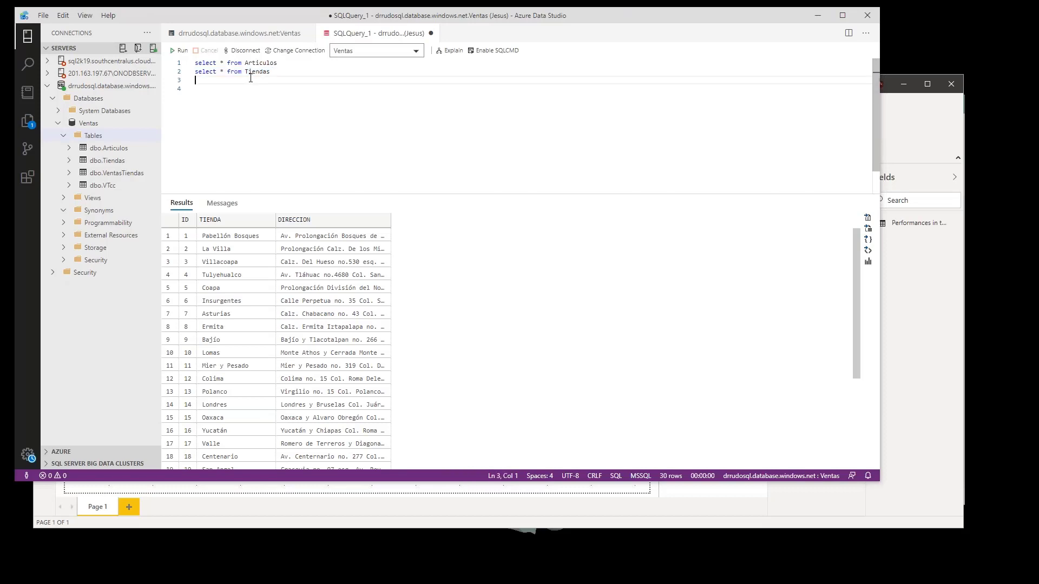
key("ctrl+v")
double_click(250, 78)
type("Venta")
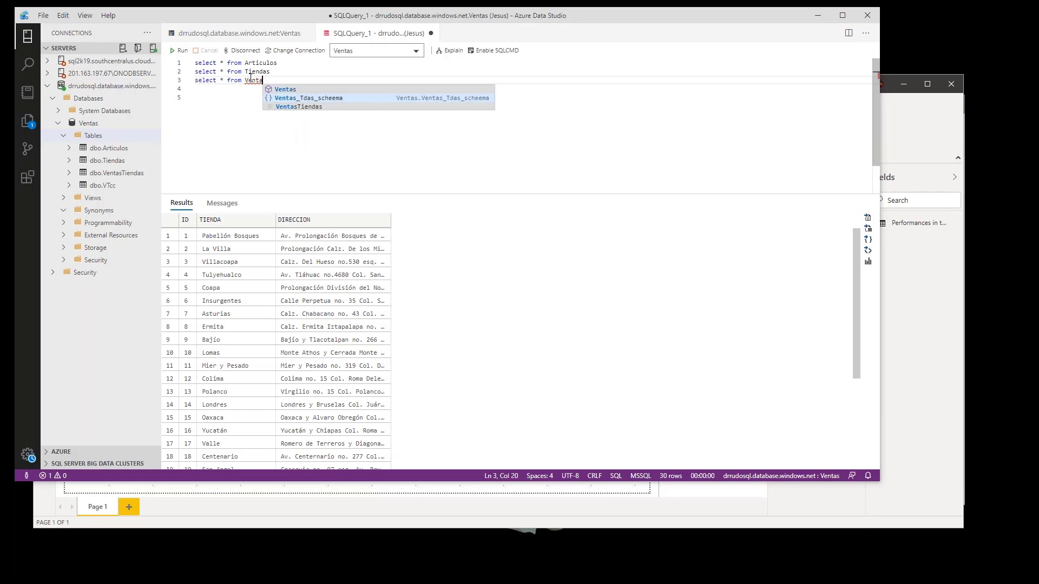
key("Down")
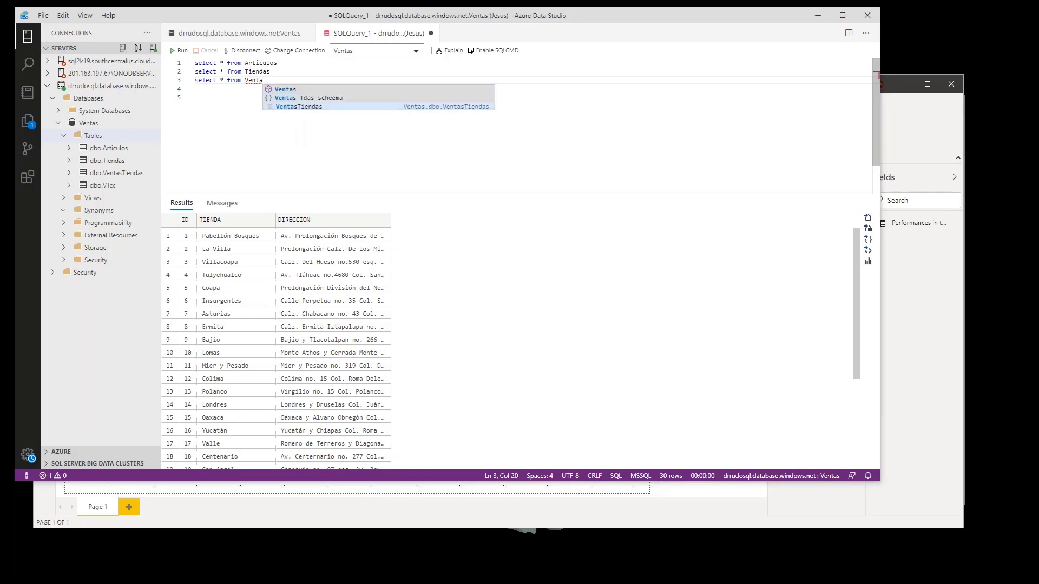
key("Return")
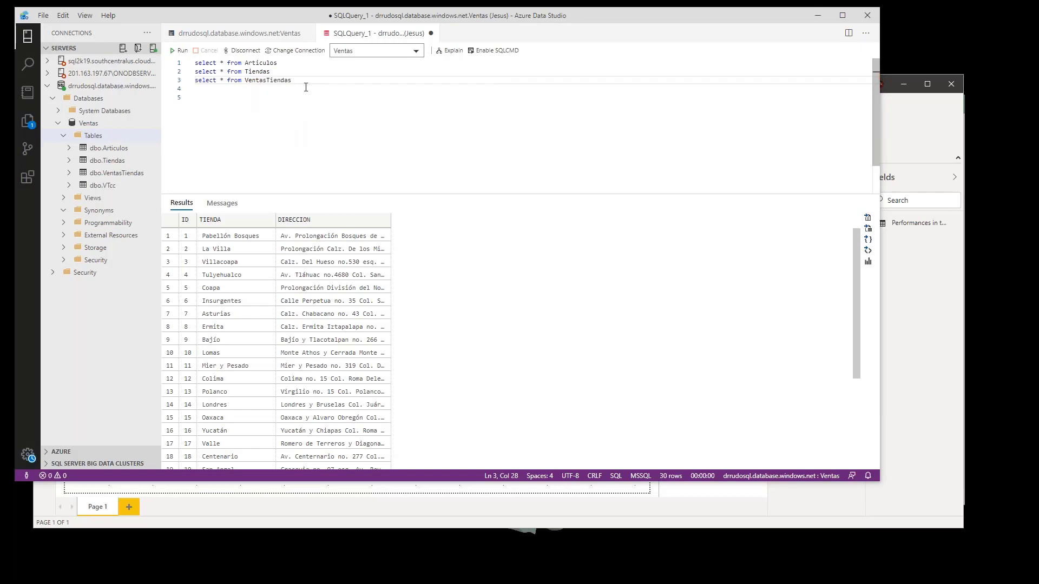
- Run only the VentasTiendas statement and clear the text selection in the query editor
left_click_drag(334, 91, 124, 81)
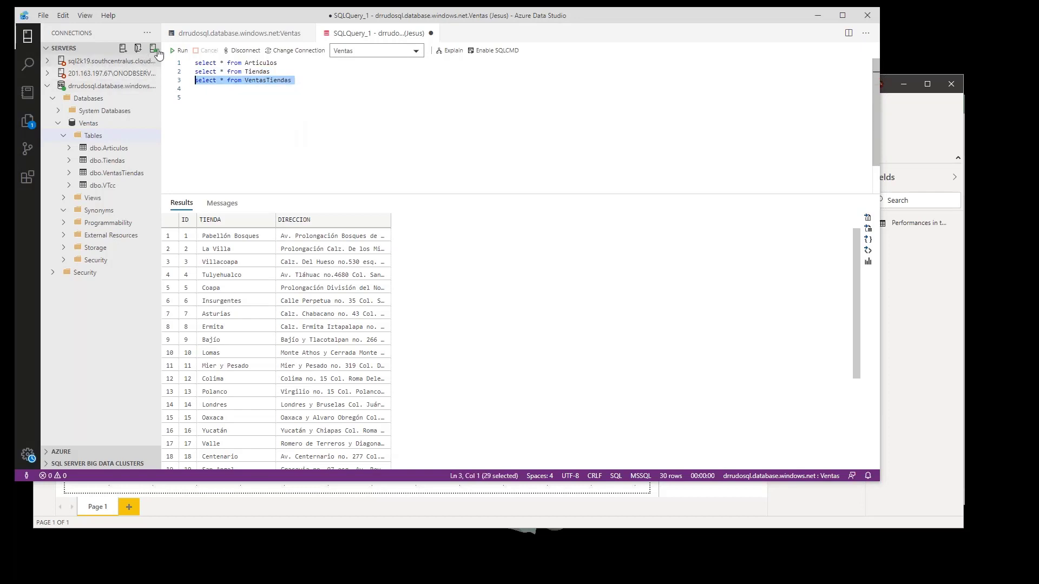
left_click(179, 51)
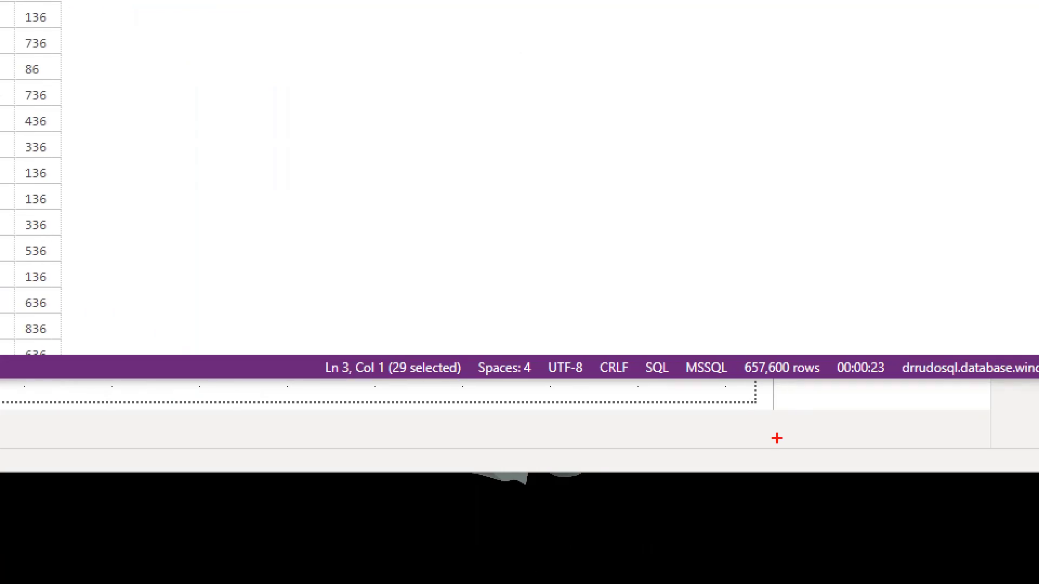
left_click_drag(788, 361, 828, 307)
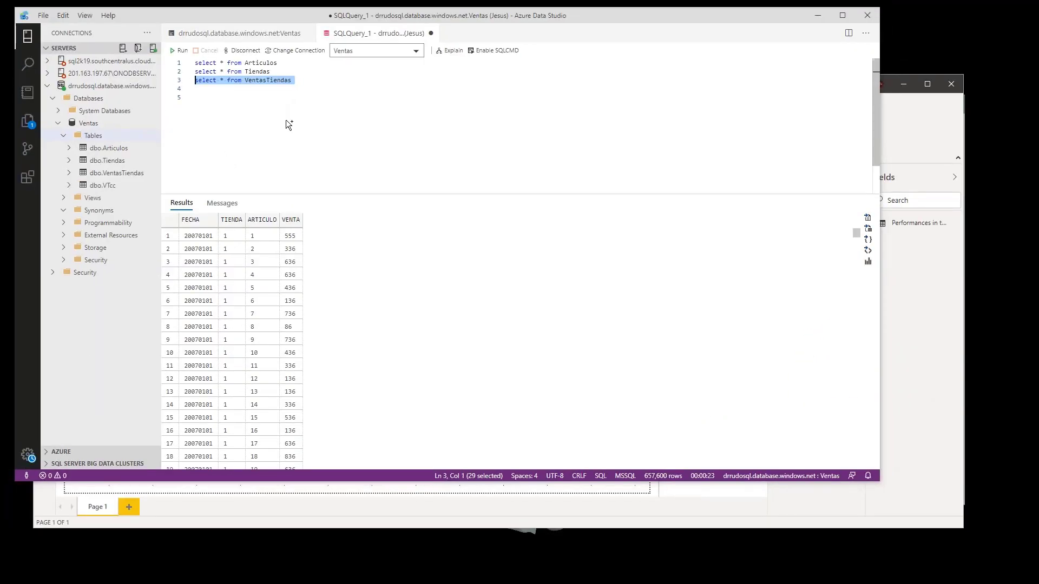
left_click(287, 122)
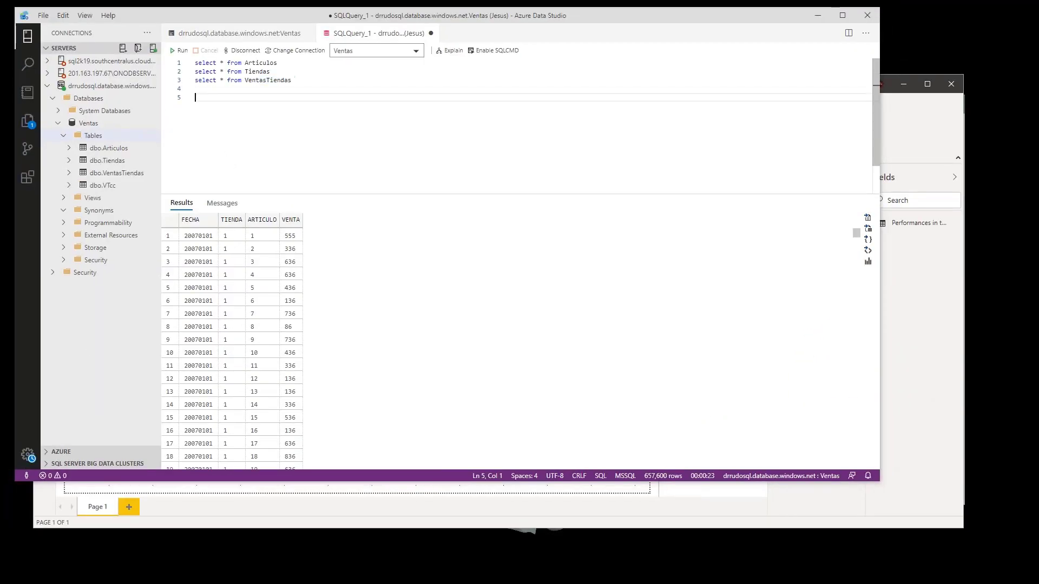
- Switch to Power BI Desktop, move the current report window aside, and start a SQL Server database connection in a blank report
left_click(919, 139)
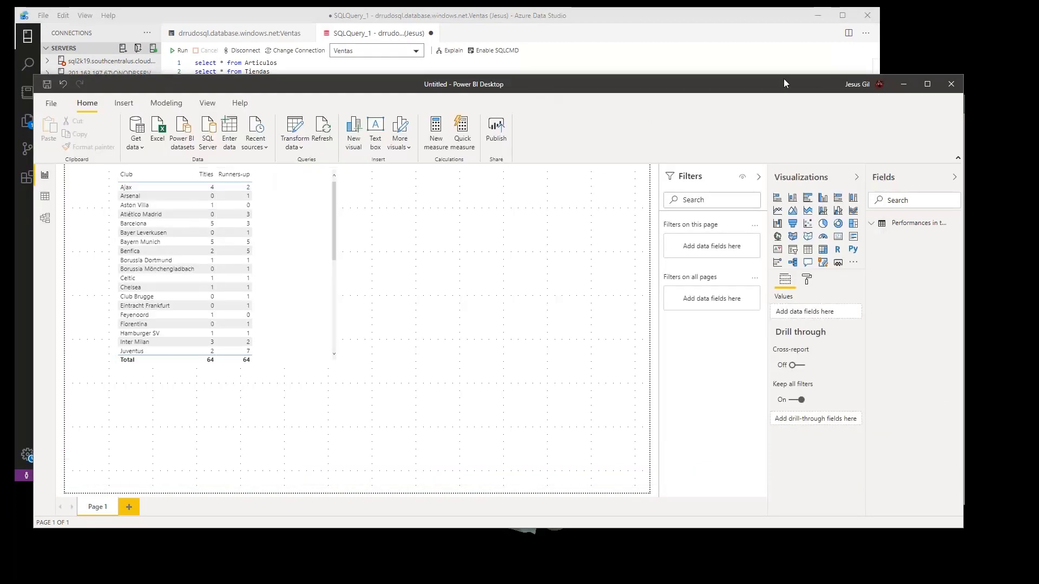
left_click_drag(784, 79, 1038, 69)
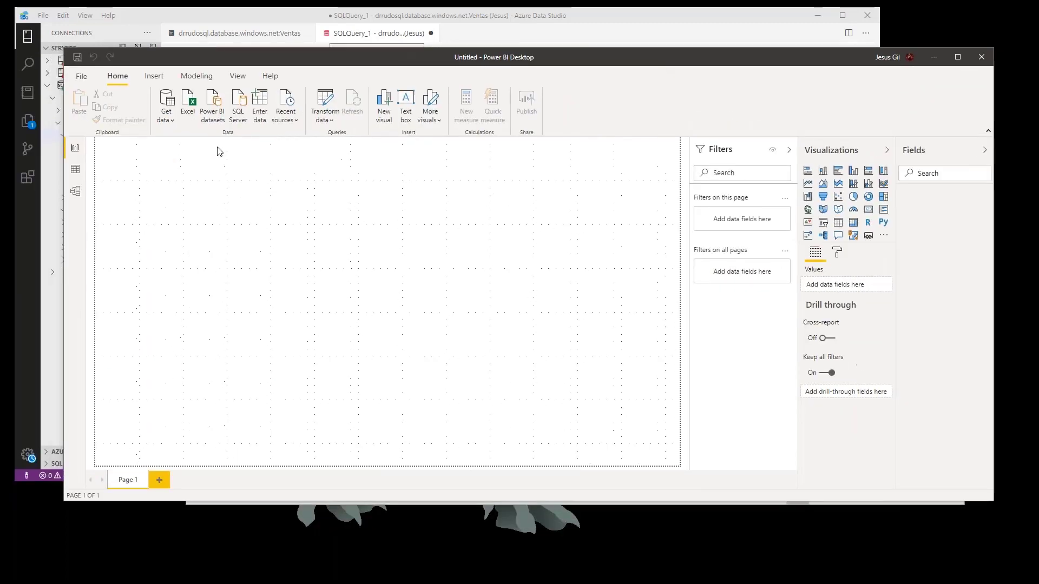
left_click(173, 123)
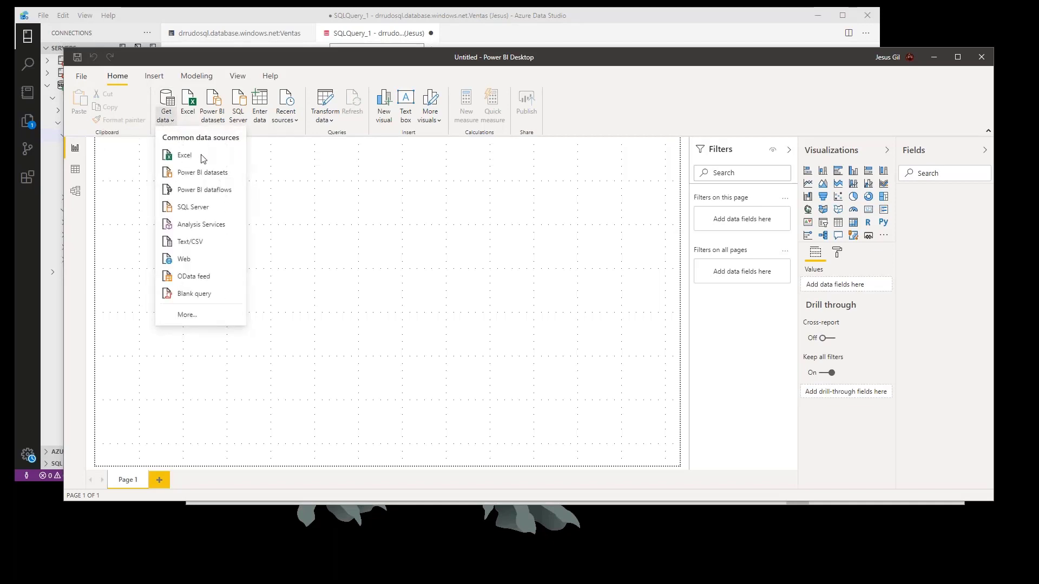
left_click(214, 209)
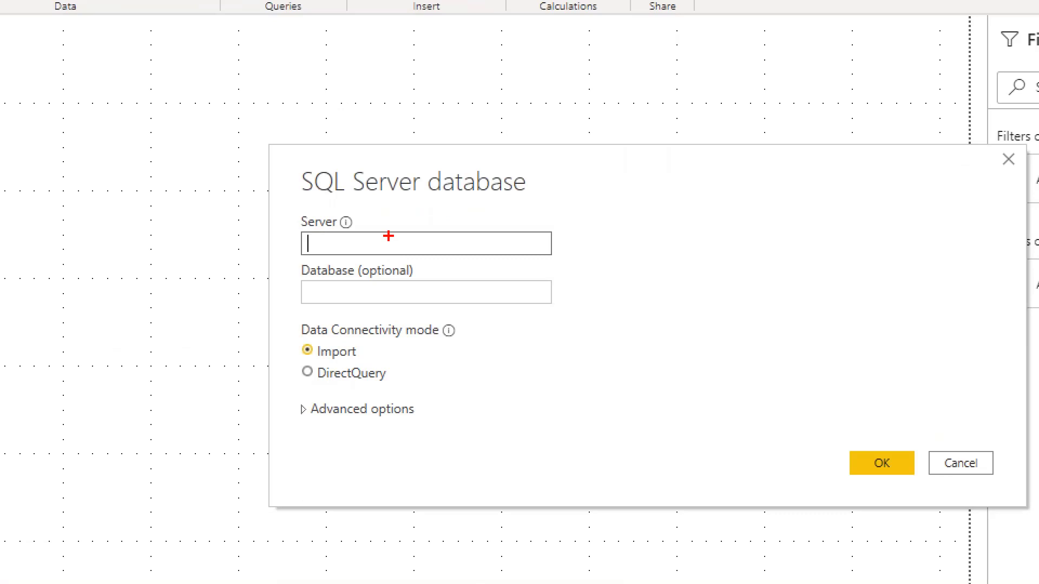
left_click_drag(388, 247, 421, 214)
key("e")
left_click_drag(398, 242, 429, 198)
left_click_drag(494, 295, 529, 340)
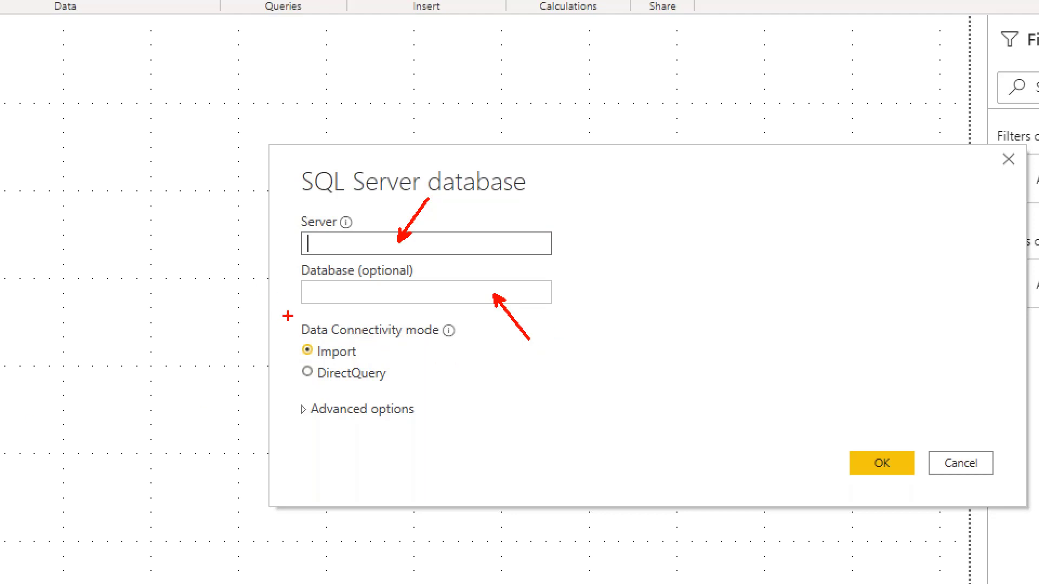
left_click_drag(282, 308, 483, 387)
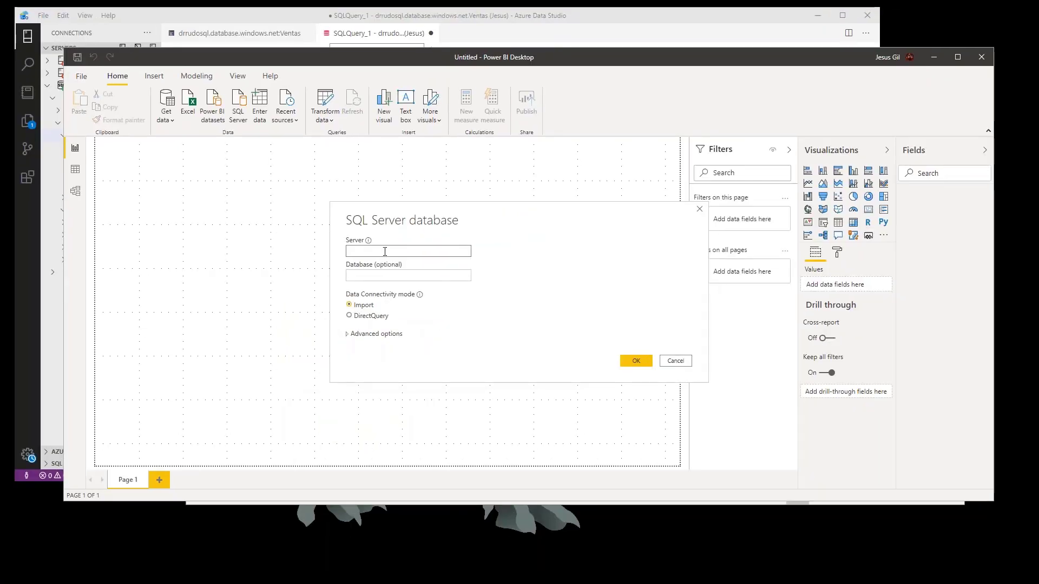
- Switch to Azure Data Studio and copy the server name from the drrudosql connection details, leaving the connection unedited
left_click(596, 14)
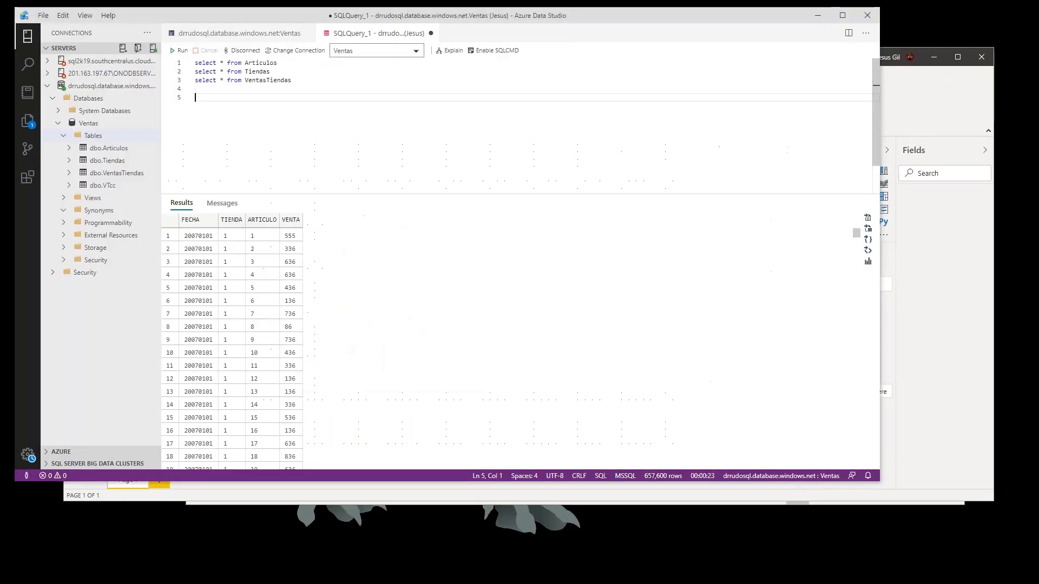
right_click(120, 84)
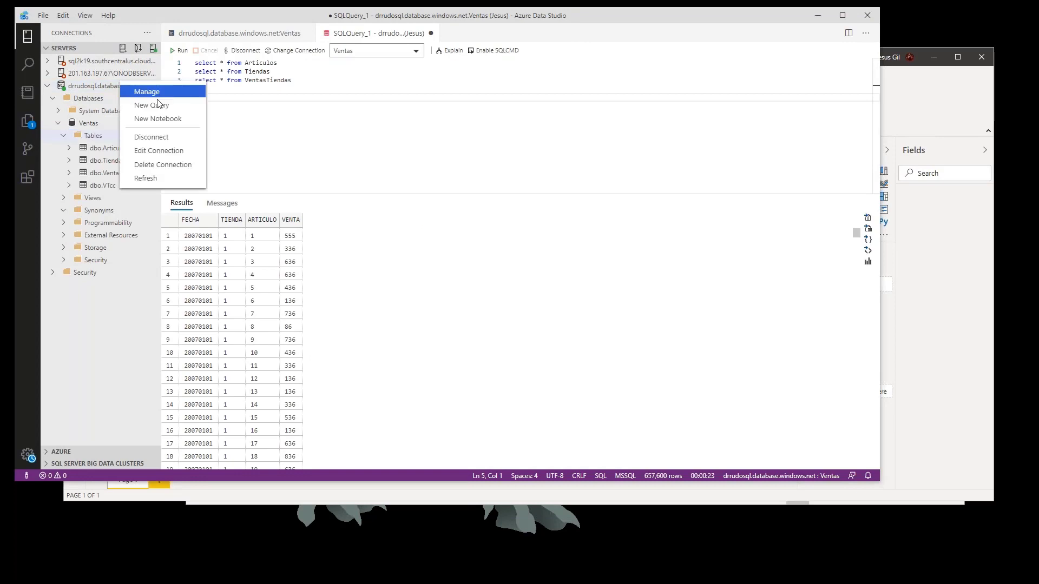
left_click(169, 151)
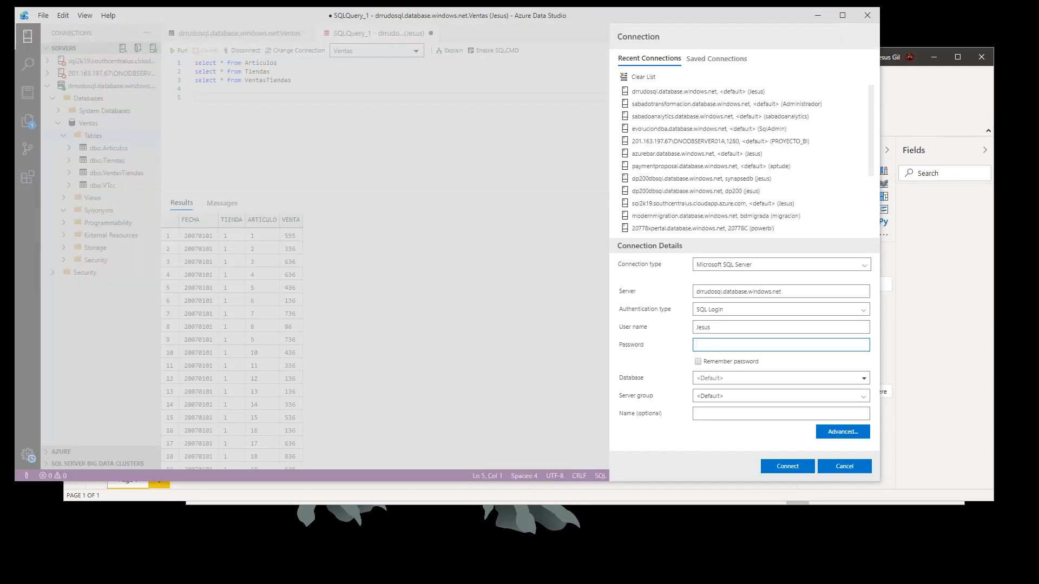
triple_click(740, 292)
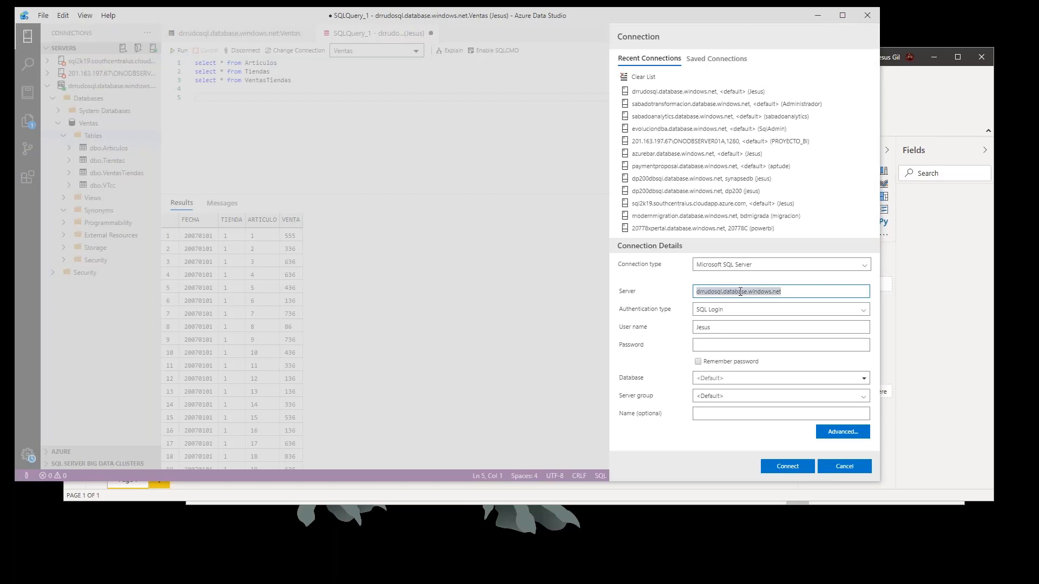
key("Escape")
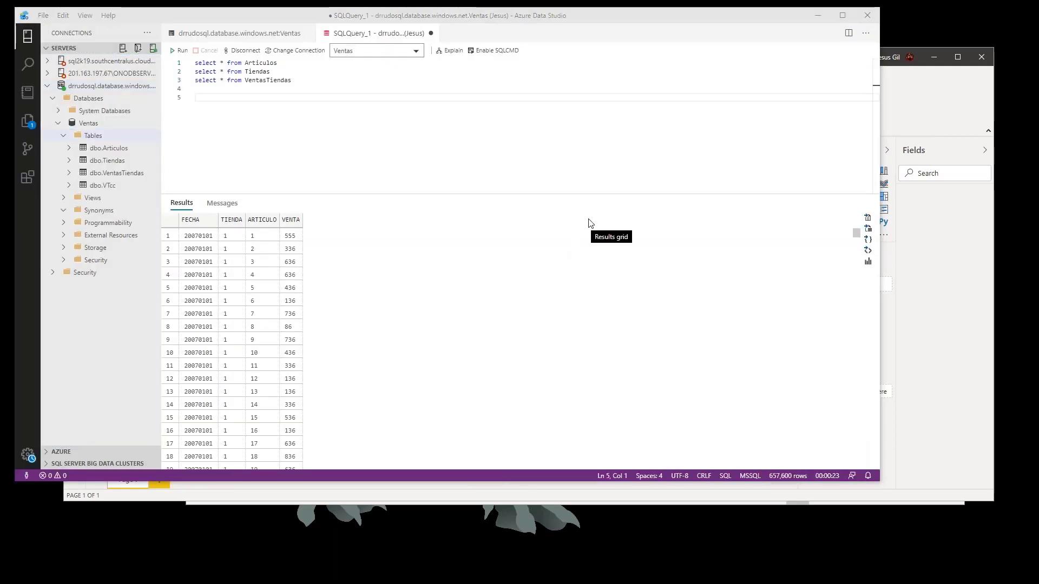
- In Power BI Desktop, connect to server drrudosql.database.windows.net and database ventas in Import mode
key("alt+Tab")
left_click(428, 252)
key("ctrl+v")
left_click(404, 275)
type("ve")
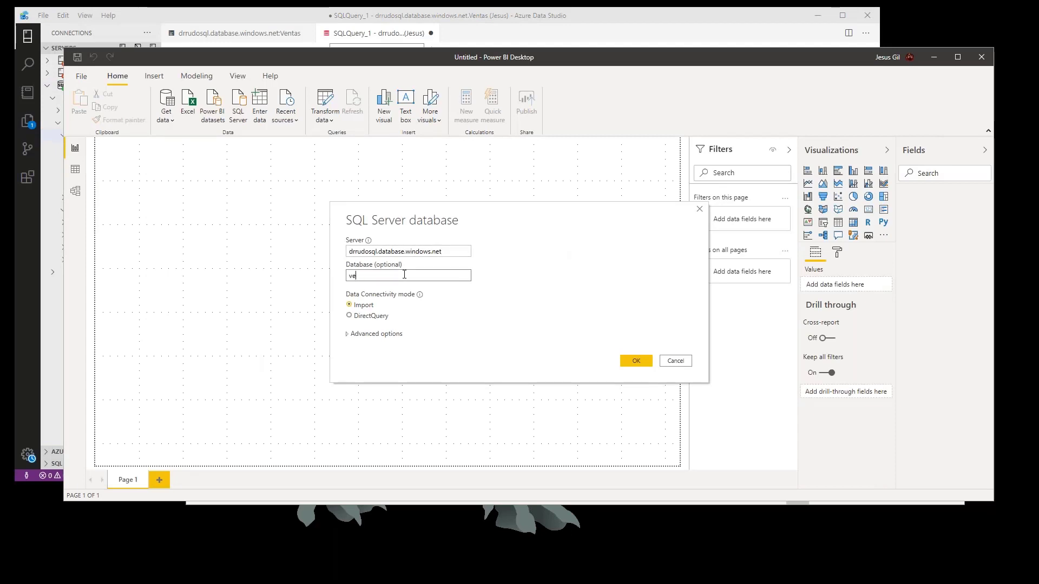
type("ntas")
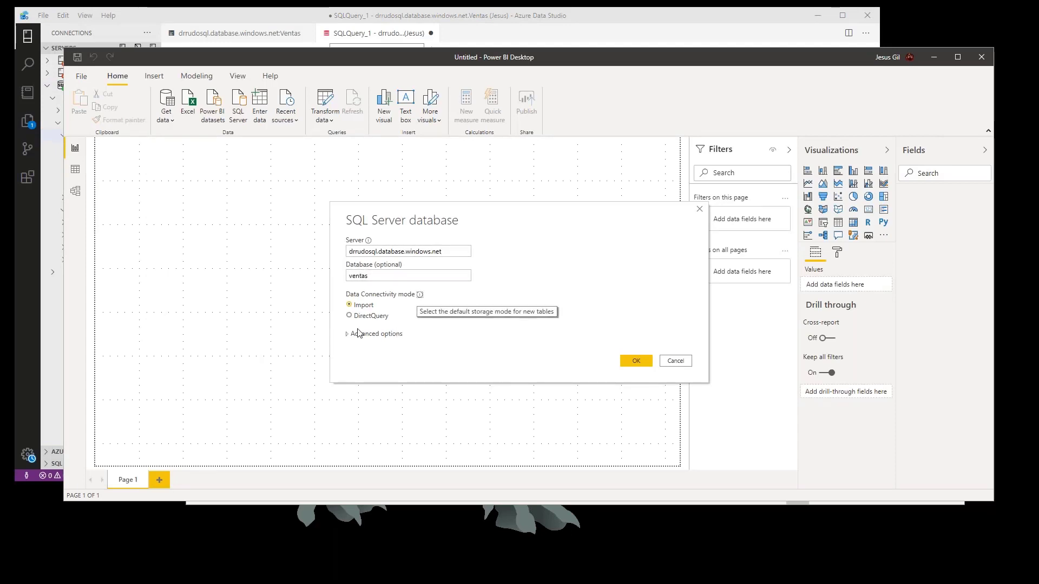
left_click(389, 334)
left_click(389, 335)
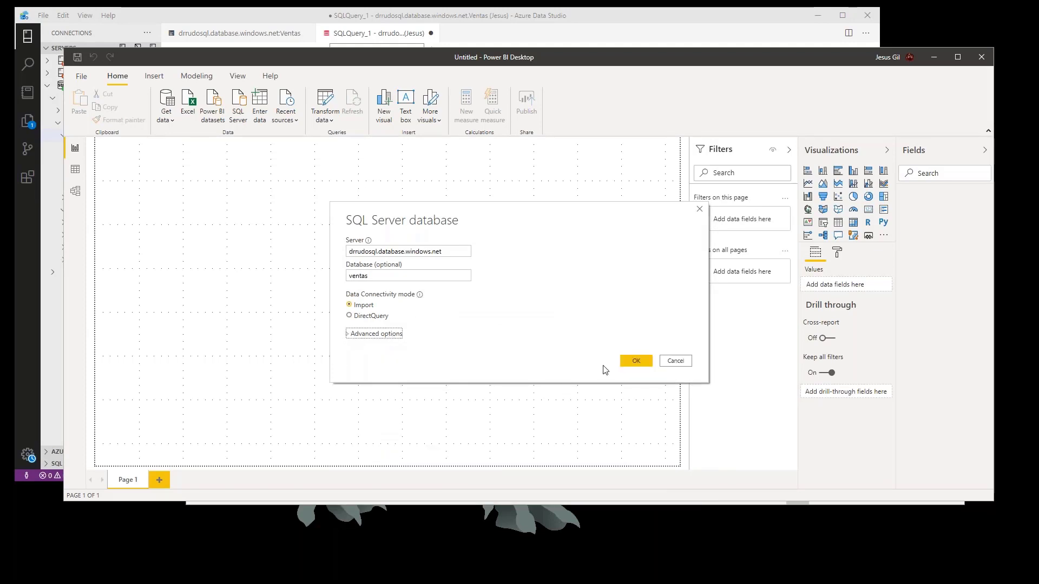
left_click(634, 360)
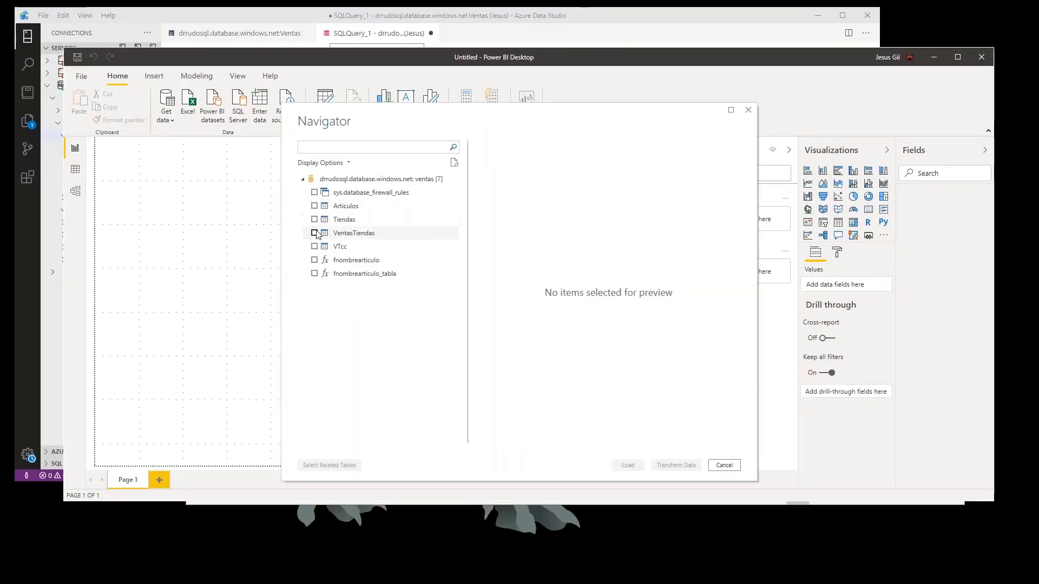
- Select the VentasTiendas, Tiendas and Articulos tables in the Navigator for import
left_click(287, 245)
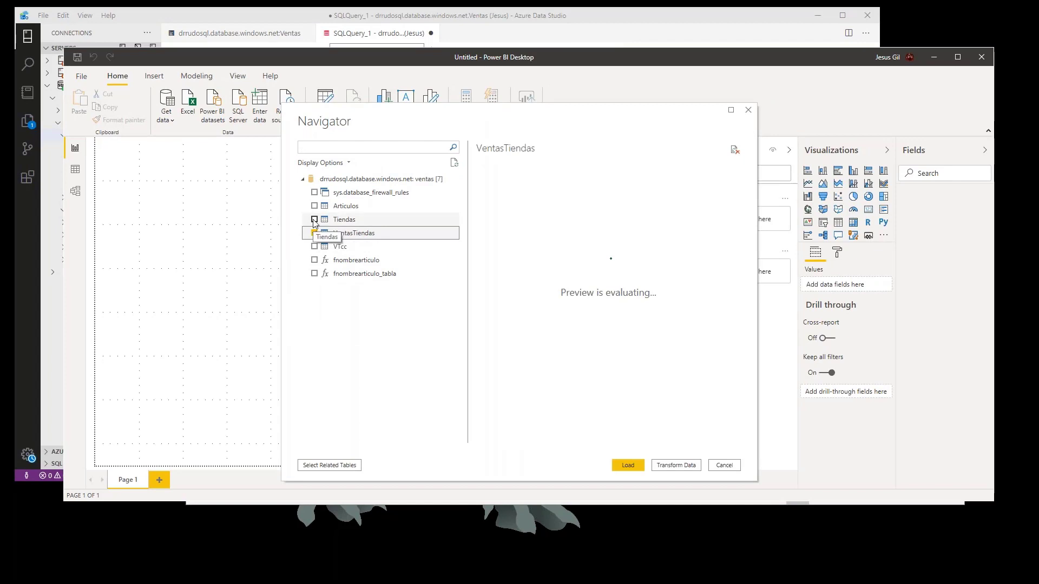
left_click(314, 221)
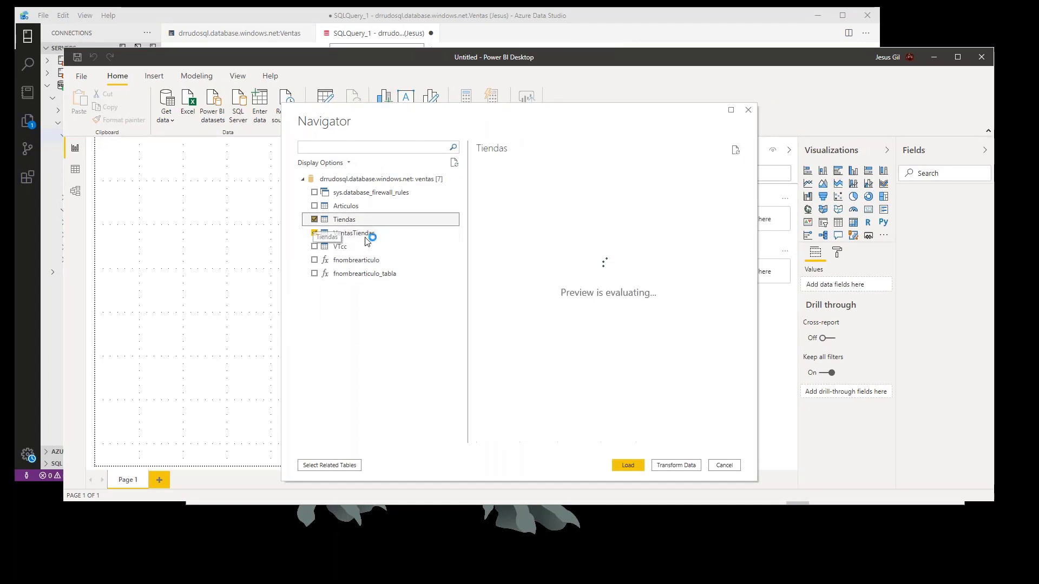
left_click(314, 206)
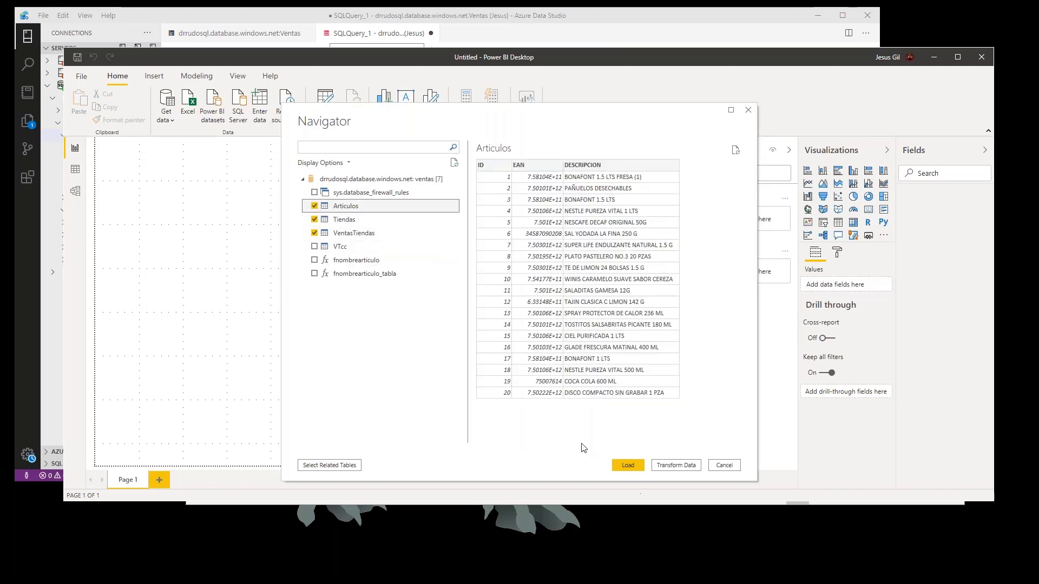
- Load the selected Articulos, Tiendas and VentasTiendas tables into the report and minimize the Azure Data Studio window
left_click(630, 468)
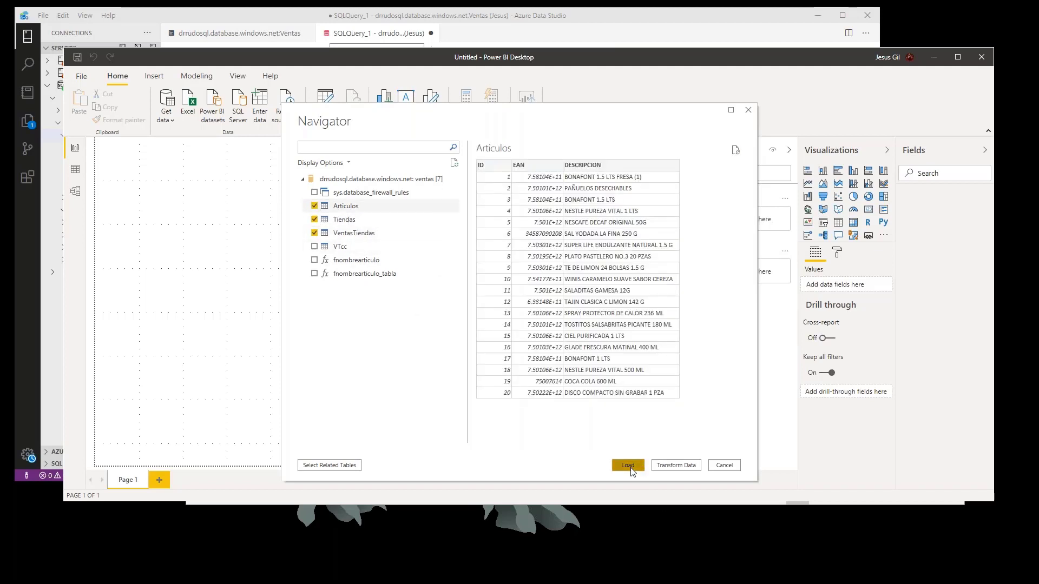
left_click(817, 15)
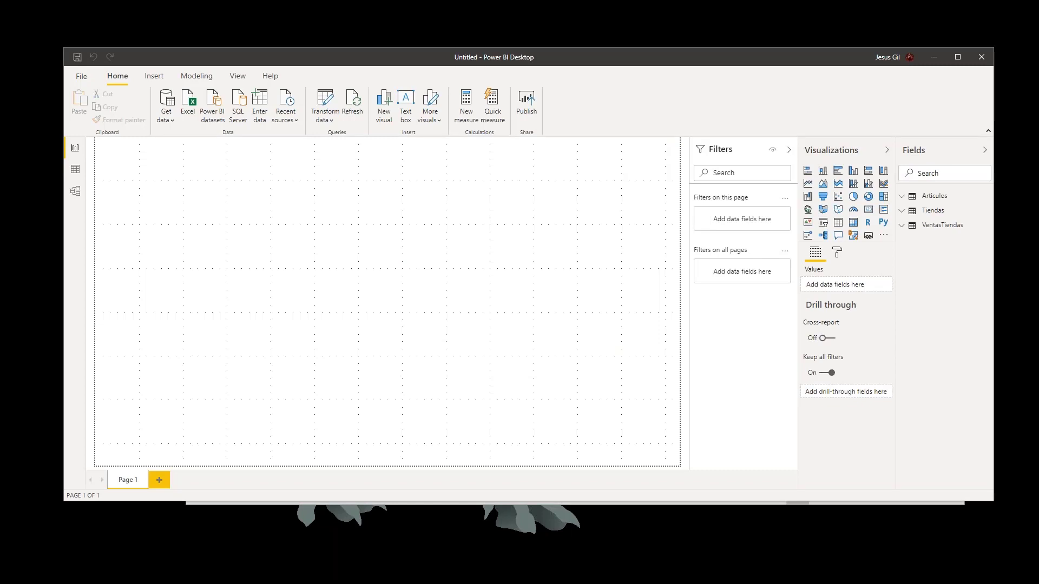
- Examine the fields of the imported VentasTiendas, Tiendas and Articulos tables, leaving all three collapsed
left_click(902, 227)
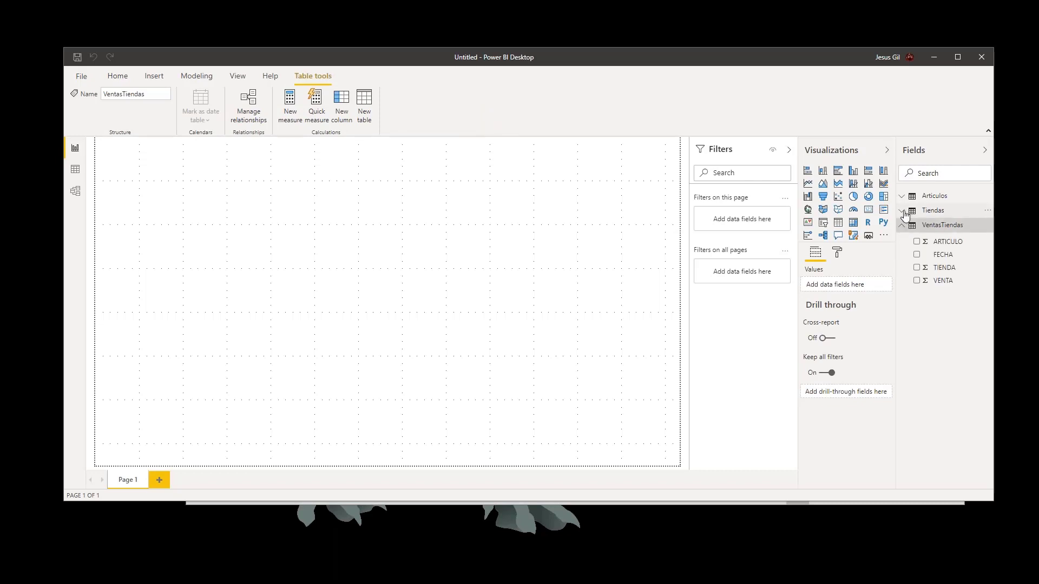
left_click(905, 212)
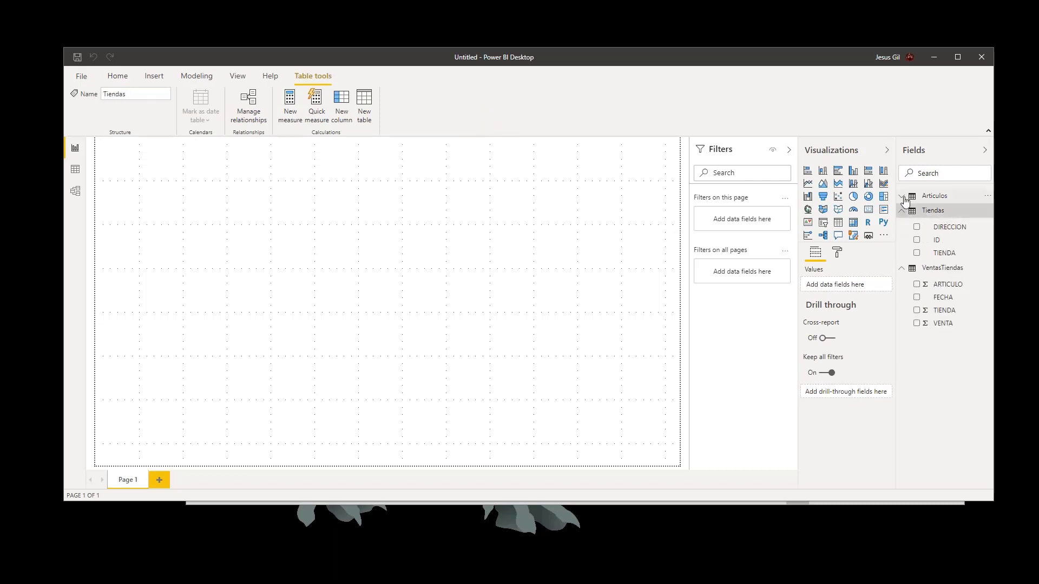
left_click(903, 197)
left_click(902, 197)
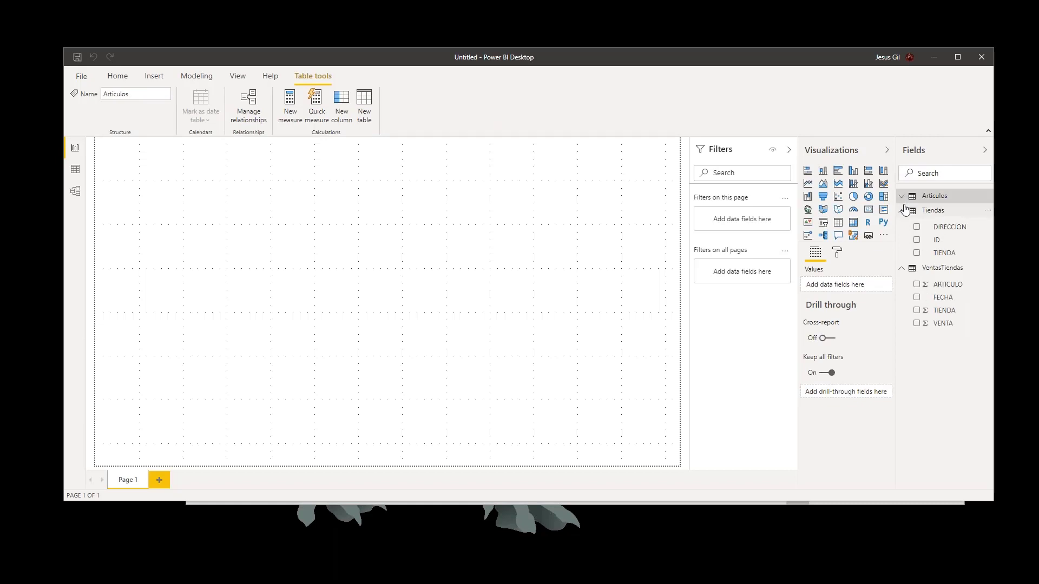
left_click(902, 211)
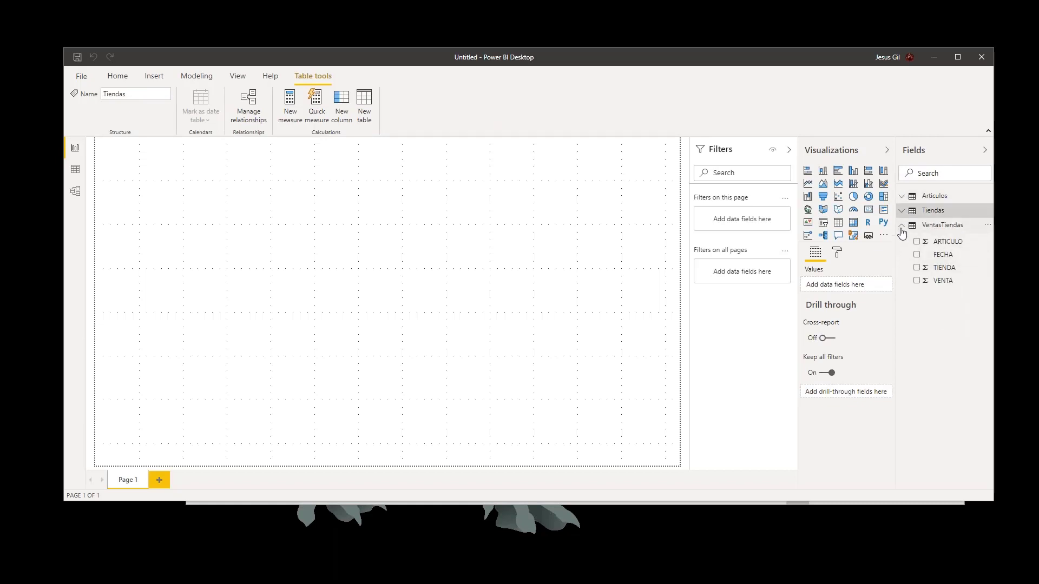
left_click(902, 225)
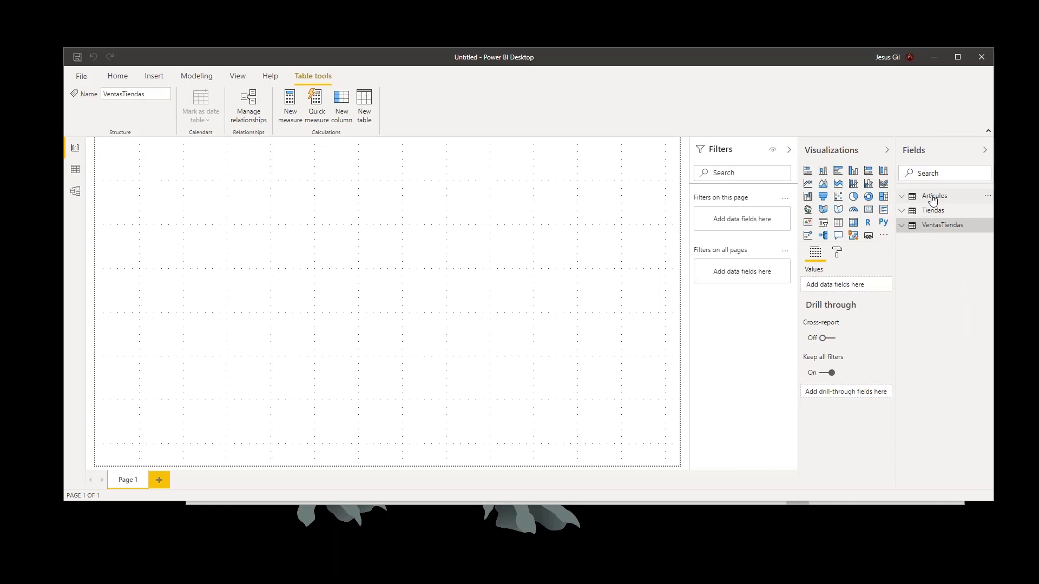
- Rename the Articulos table as Items
left_click(931, 199)
right_click(933, 200)
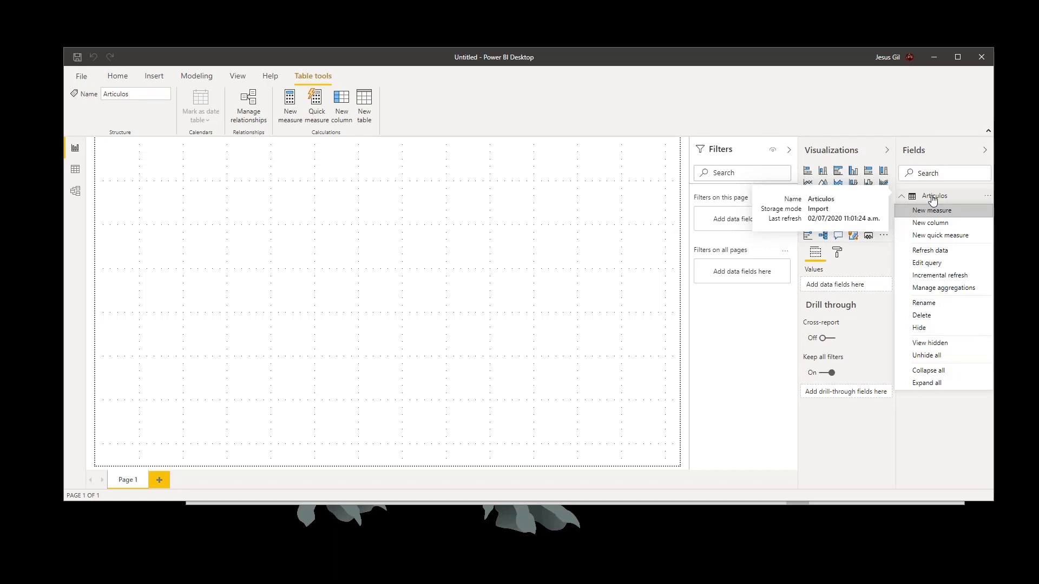
left_click(943, 303)
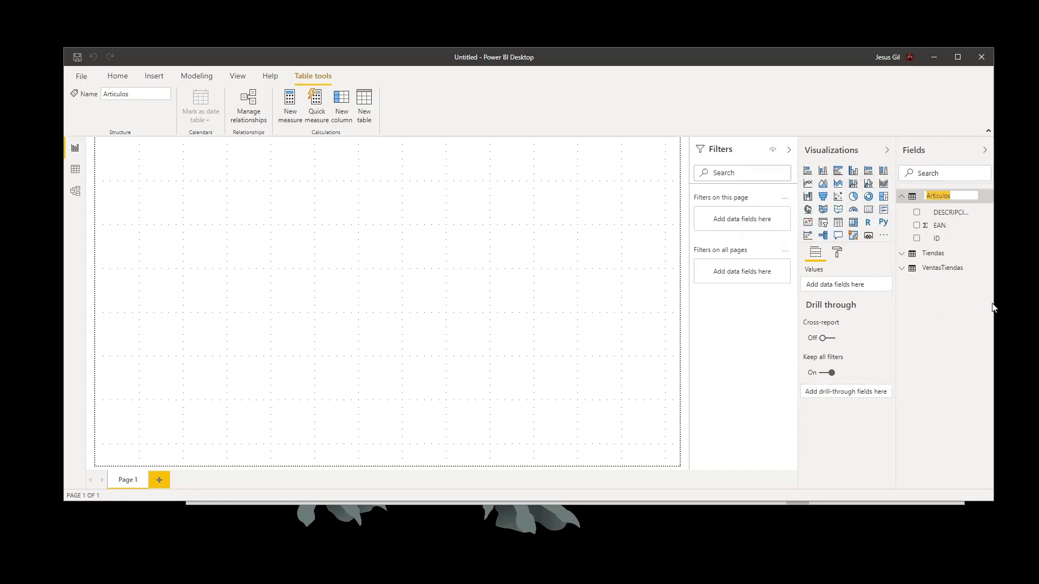
type("Items")
key("Return")
- Rename the Tiendas table as Stores and collapse its field list
left_click(945, 260)
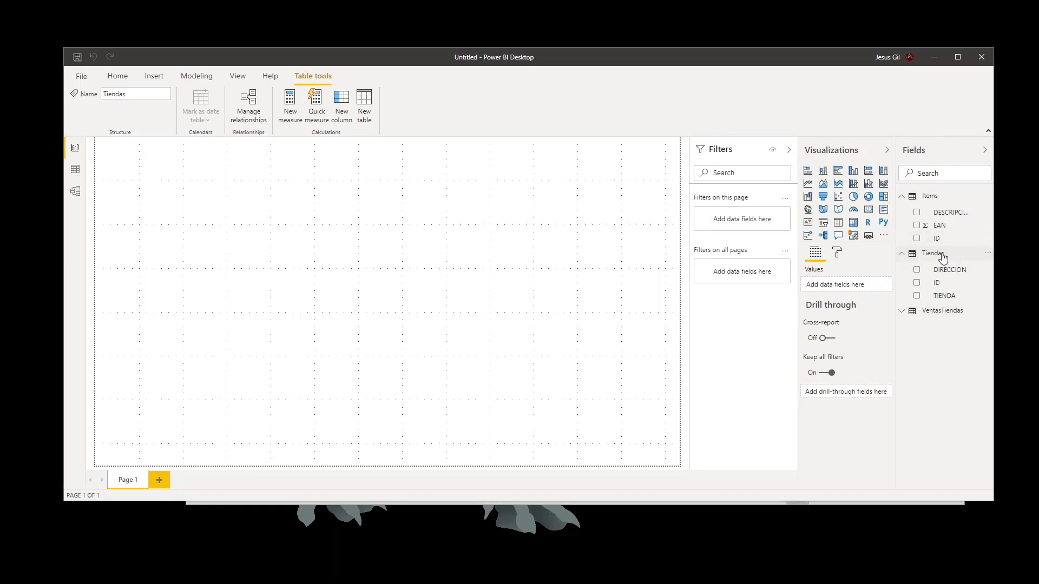
right_click(934, 296)
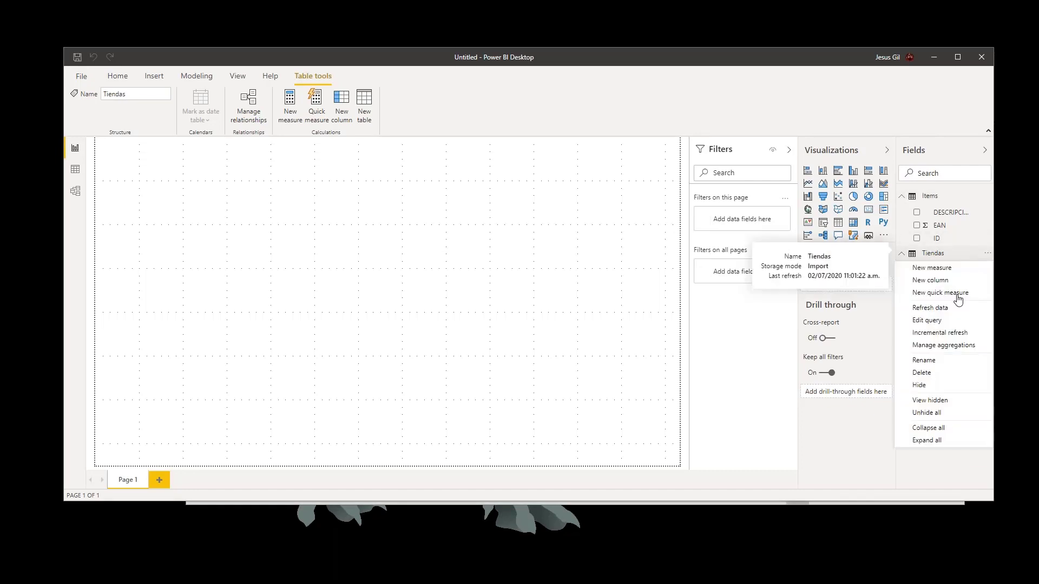
left_click(940, 360)
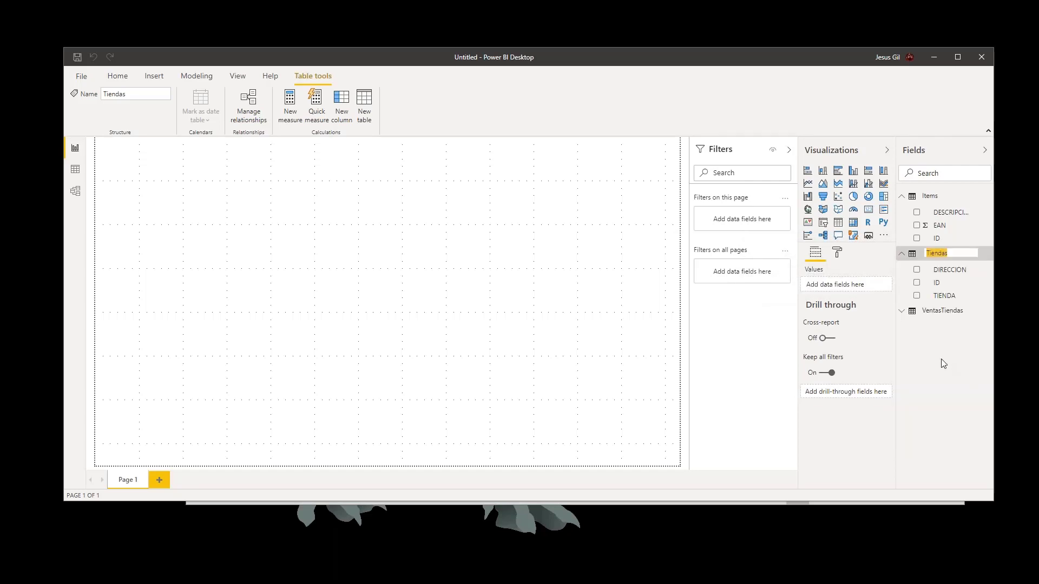
type("Stores")
key("Return")
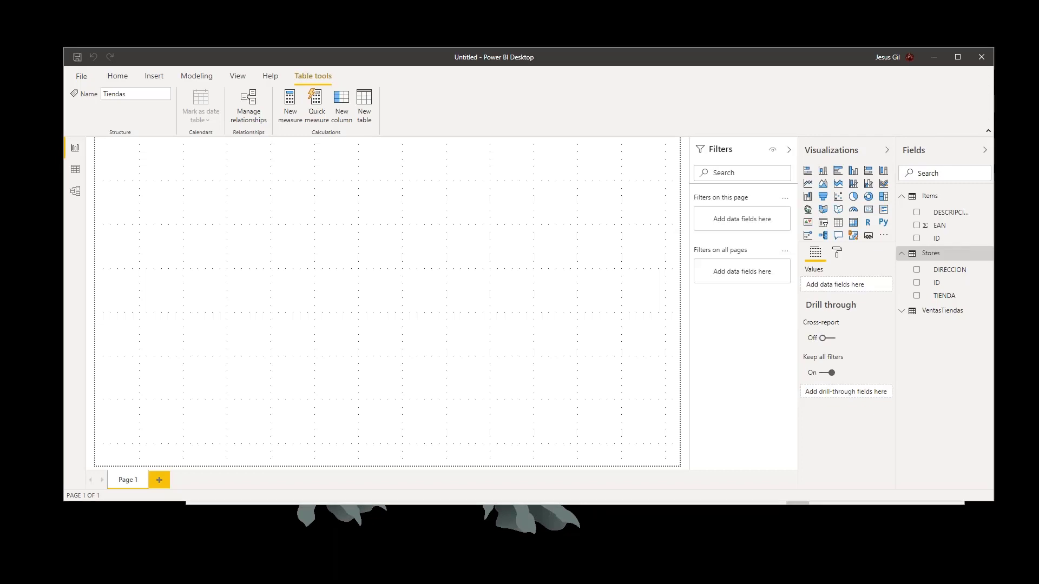
left_click(903, 253)
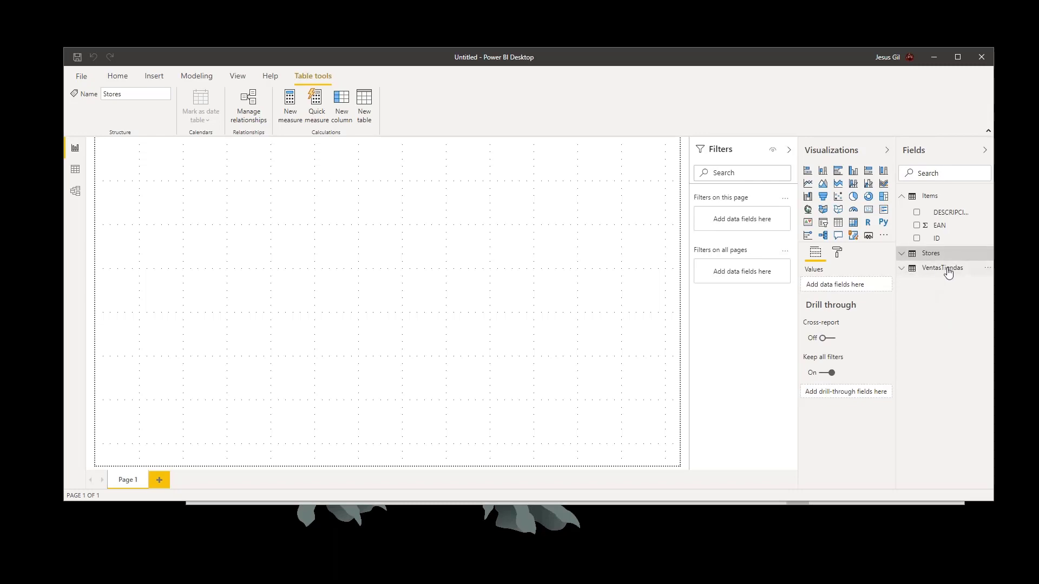
- Rename the VentasTiendas table as SellsbyStore
left_click(948, 271)
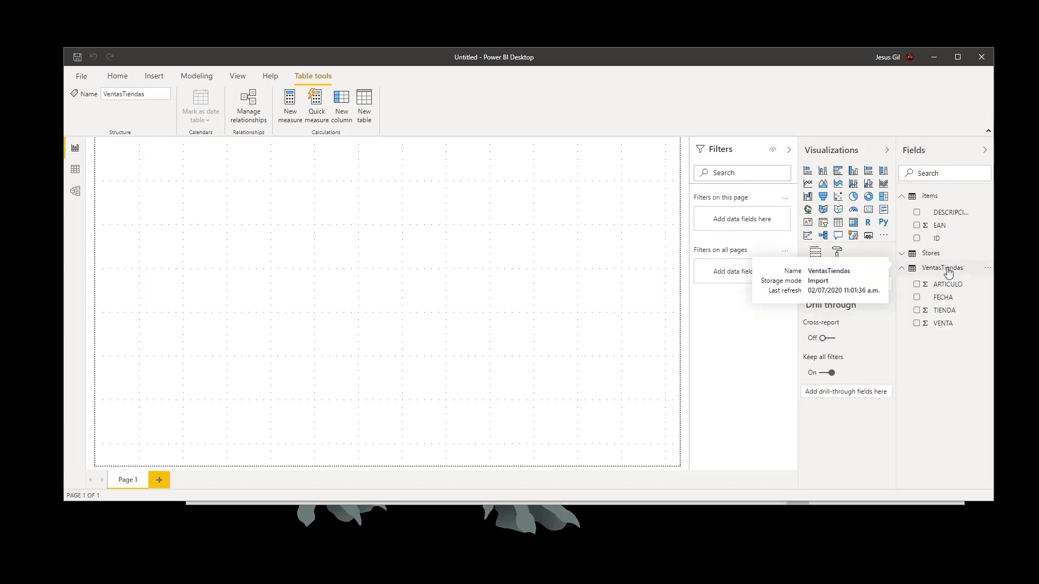
right_click(948, 271)
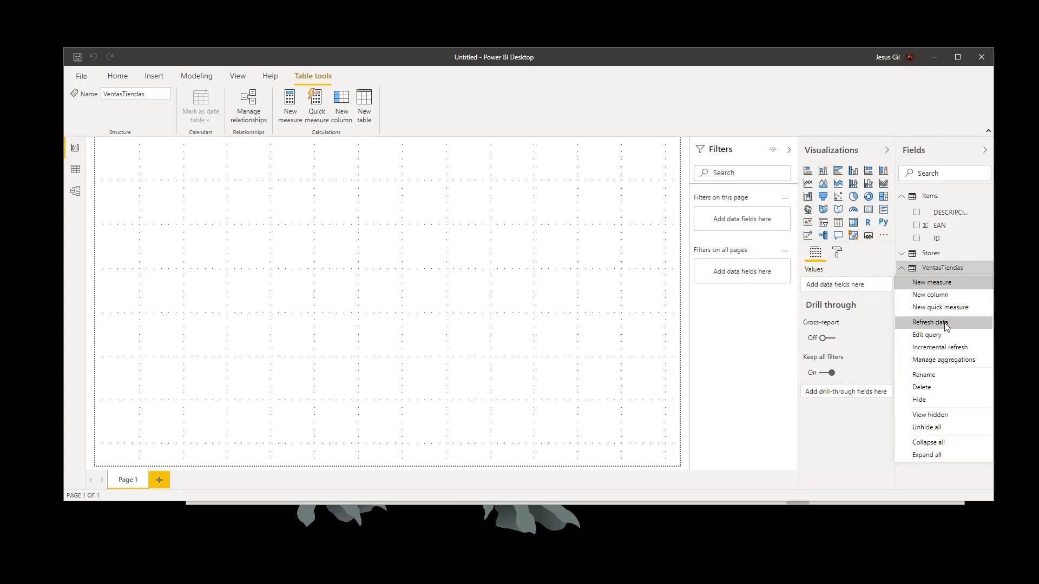
left_click(930, 376)
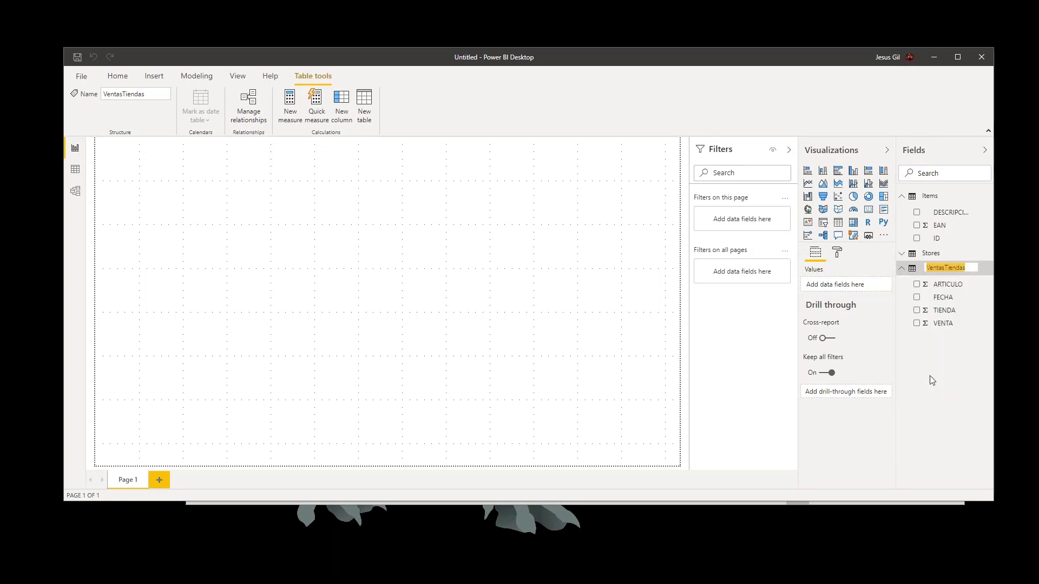
type("SellsbyS")
type("tore")
key("Return")
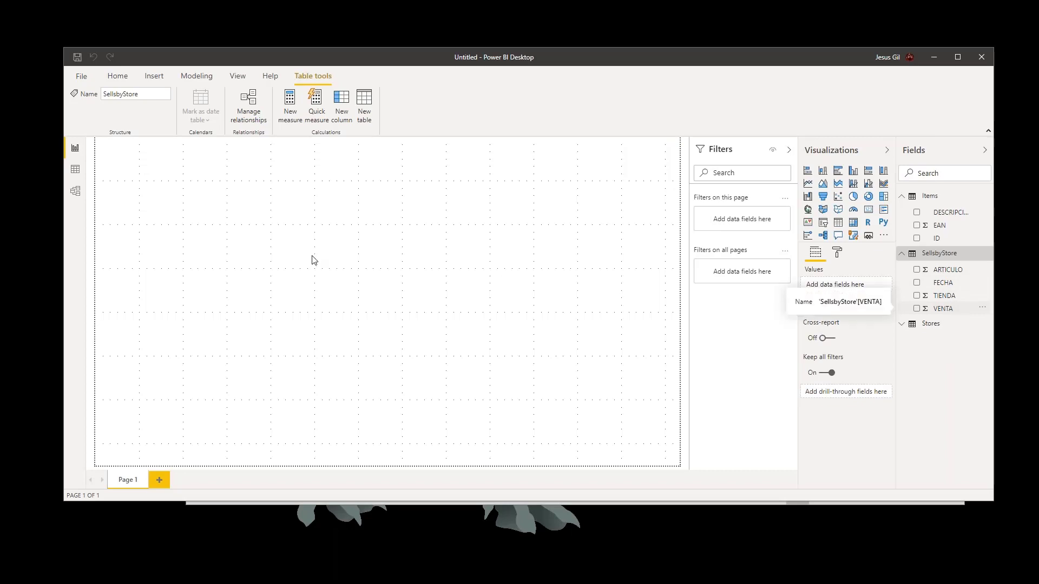
- Create a column chart of VENTA by DESCRIPCION on the report page, widen it and move it toward the page's upper-left corner
left_click_drag(953, 309, 328, 248)
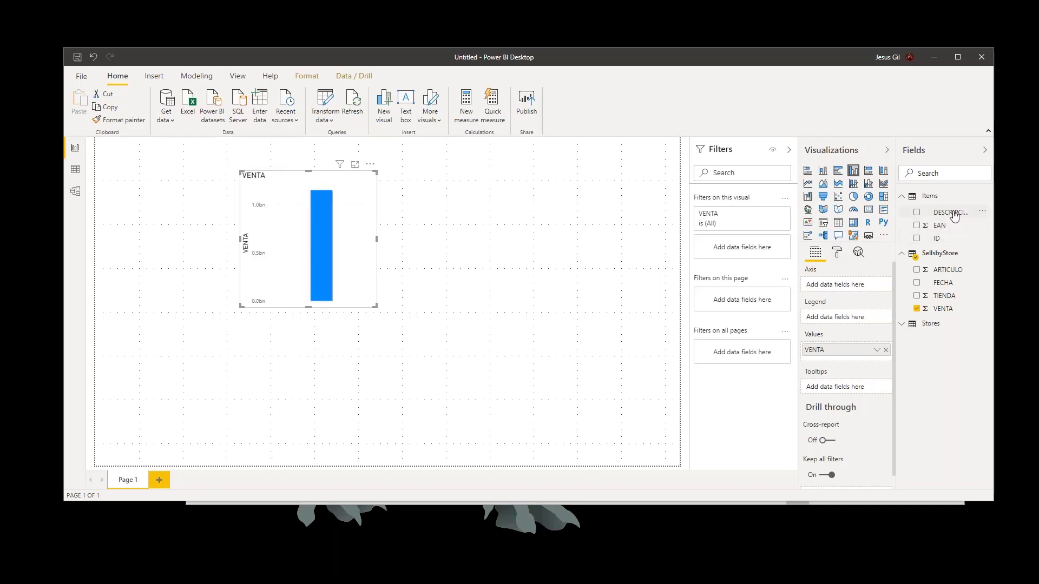
left_click_drag(349, 240, 328, 257)
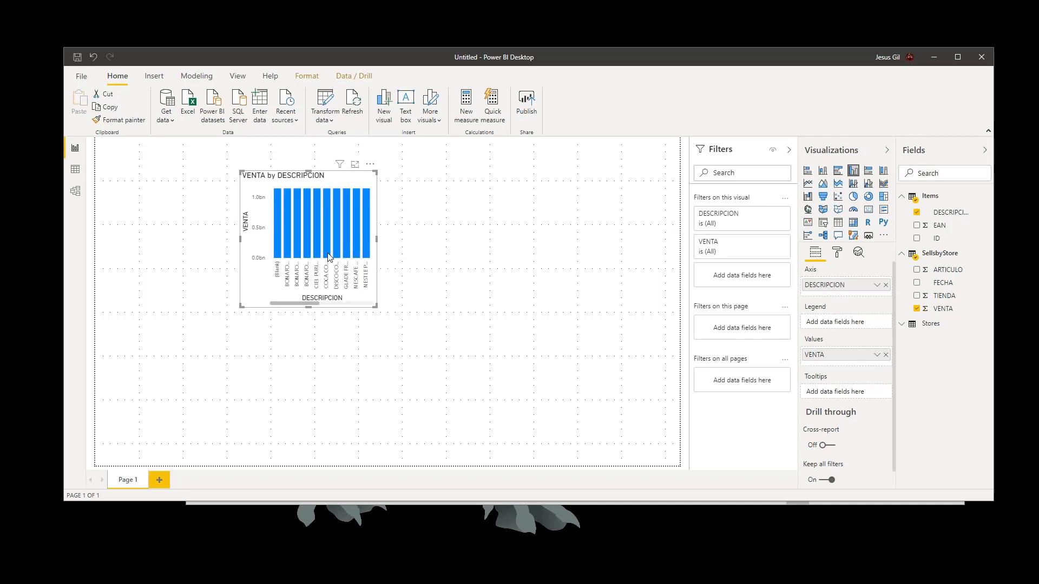
mouse_move(328, 256)
left_click_drag(455, 327, 640, 362)
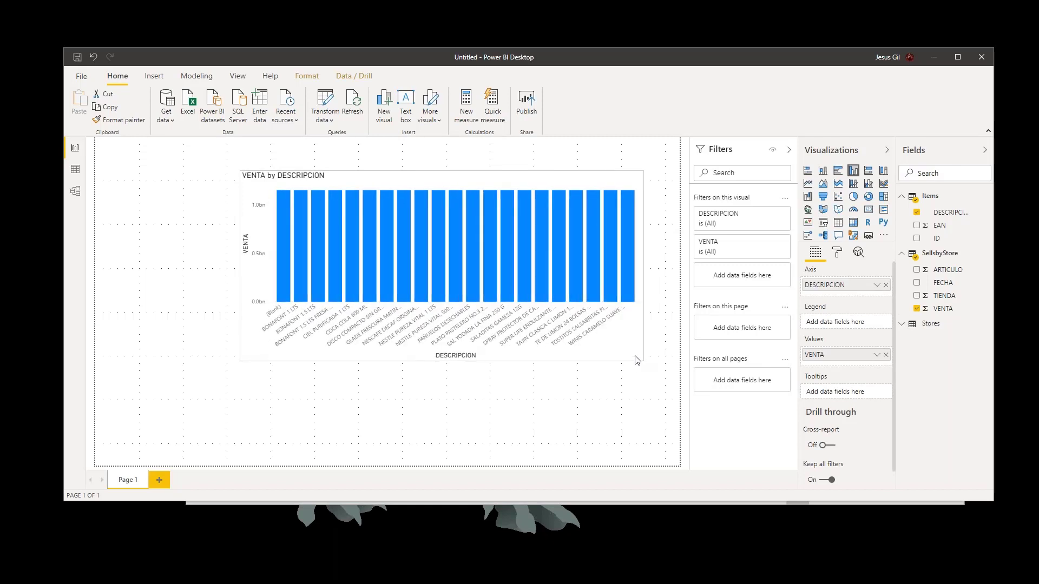
left_click_drag(444, 174, 400, 173)
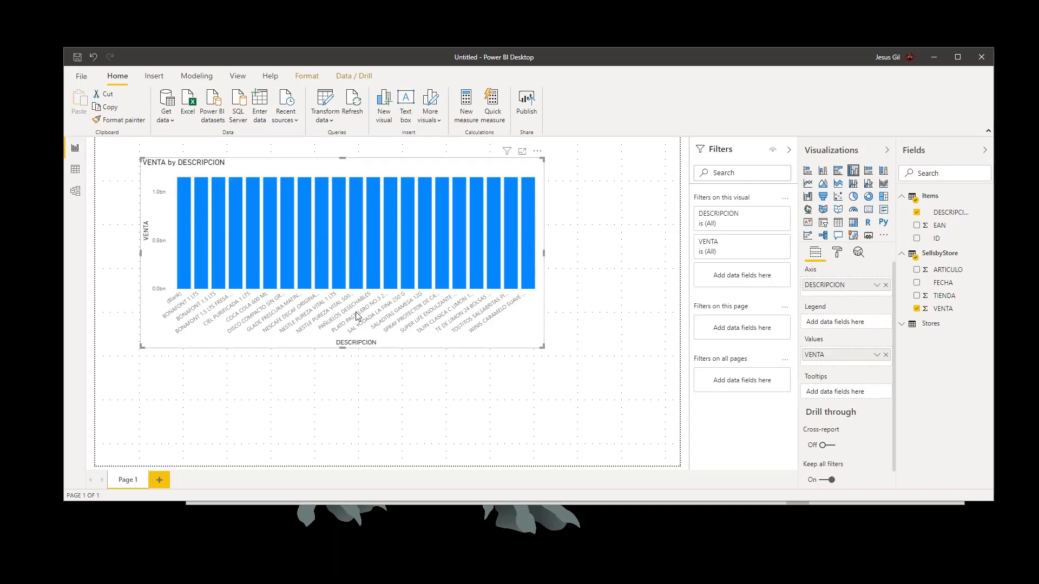
- Check the table data and model relationships, and switch to Azure Data Studio to inspect the keys of dbo.VentasTiendas
left_click(76, 171)
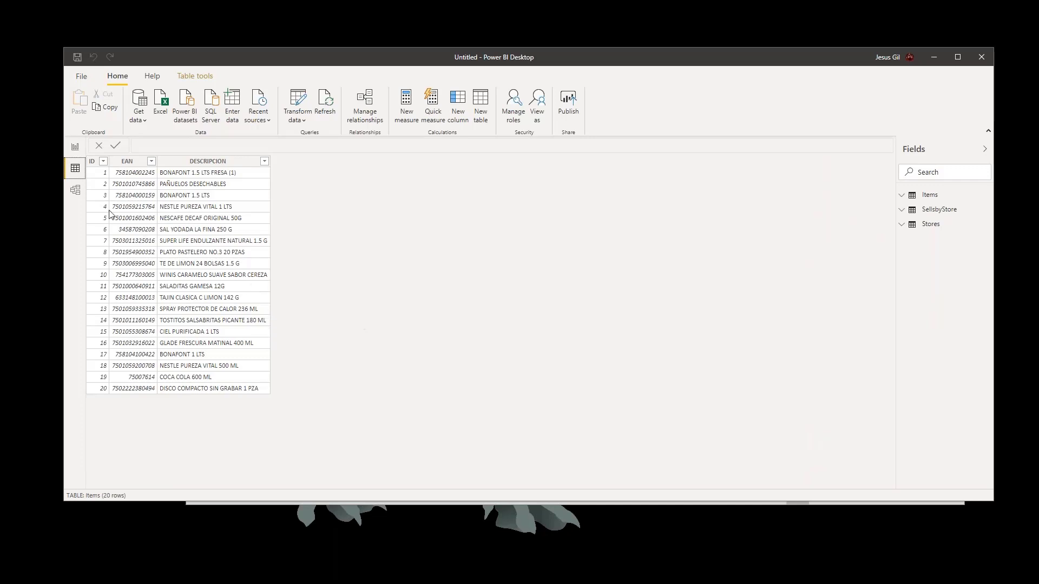
left_click(75, 190)
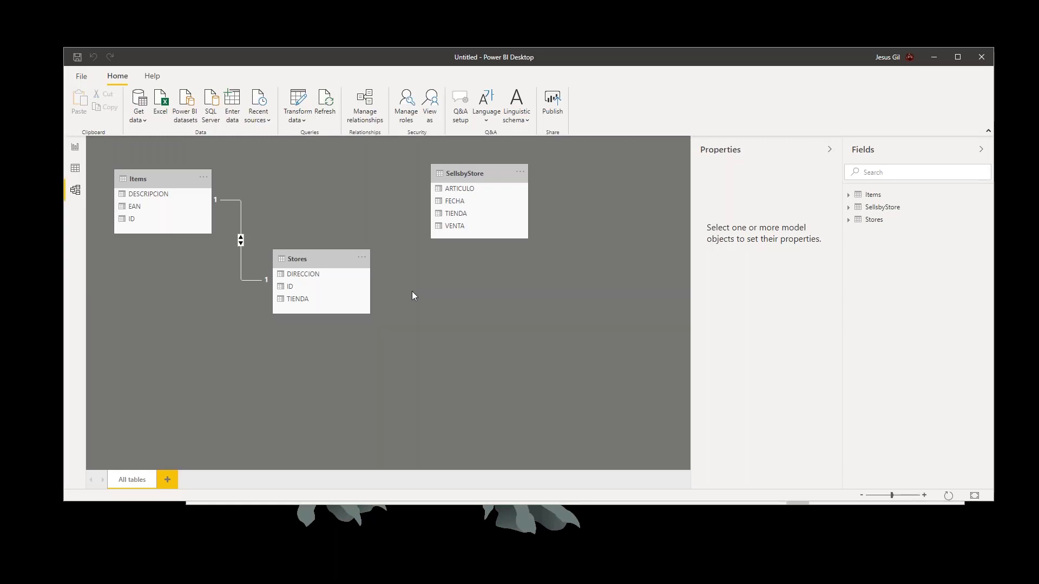
key("alt+Tab")
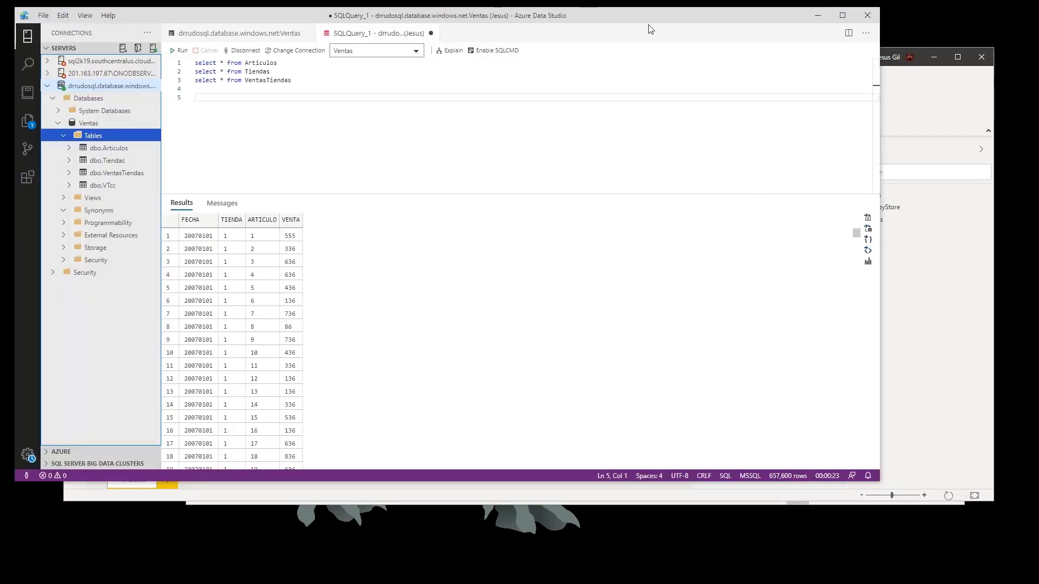
left_click_drag(593, 19, 666, 32)
left_click(189, 186)
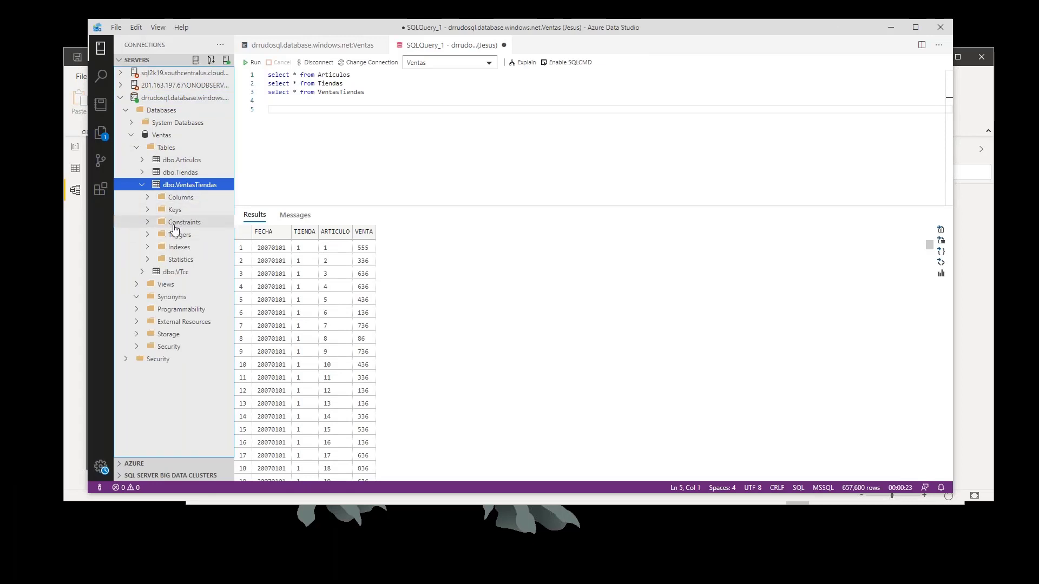
left_click(187, 211)
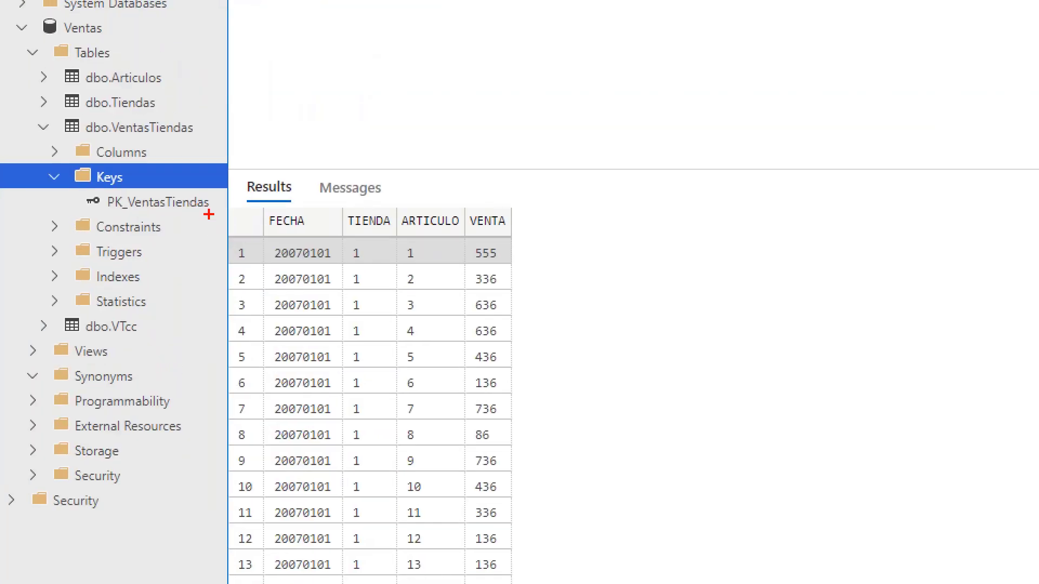
left_click_drag(210, 216, 226, 237)
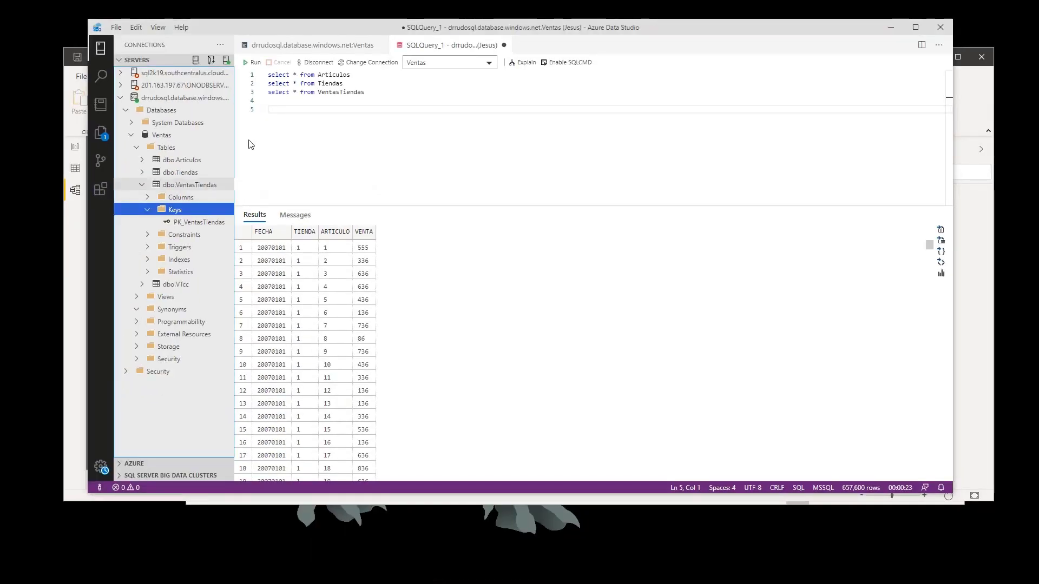
- Switch back to Power BI Desktop and delete the relationship between the Items and Stores tables
left_click(79, 251)
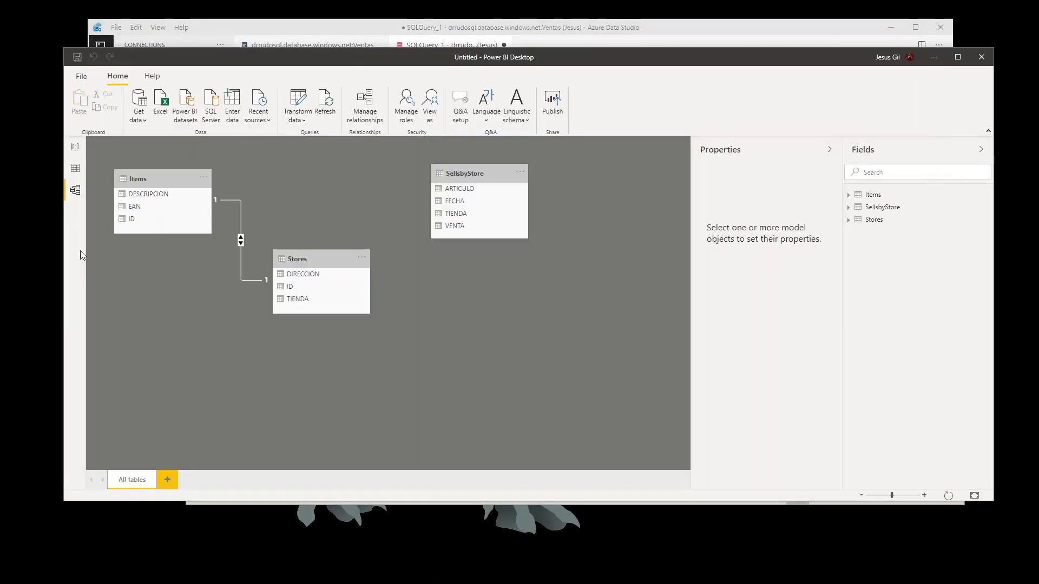
right_click(239, 216)
left_click(281, 222)
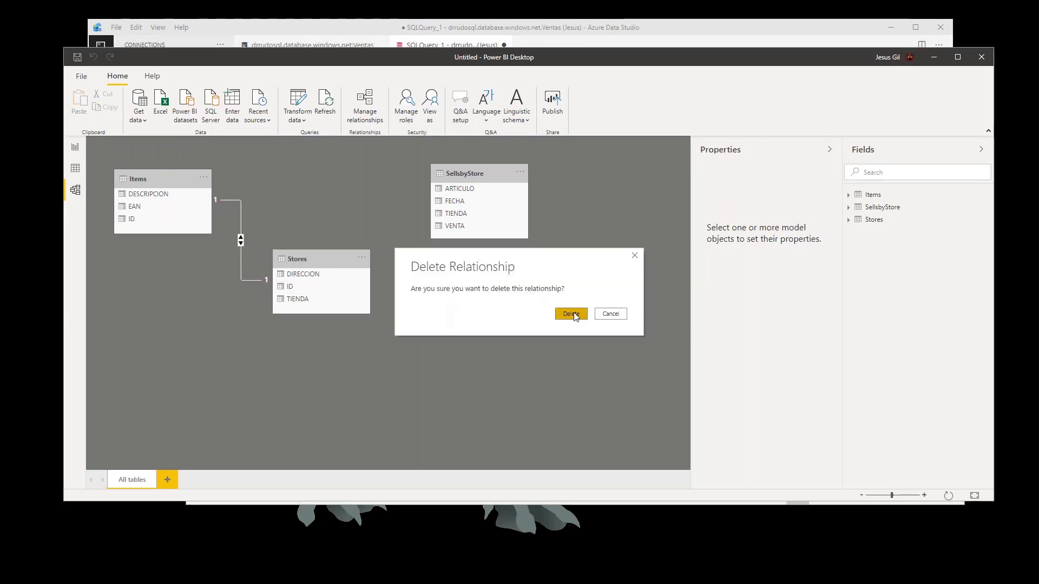
left_click(572, 314)
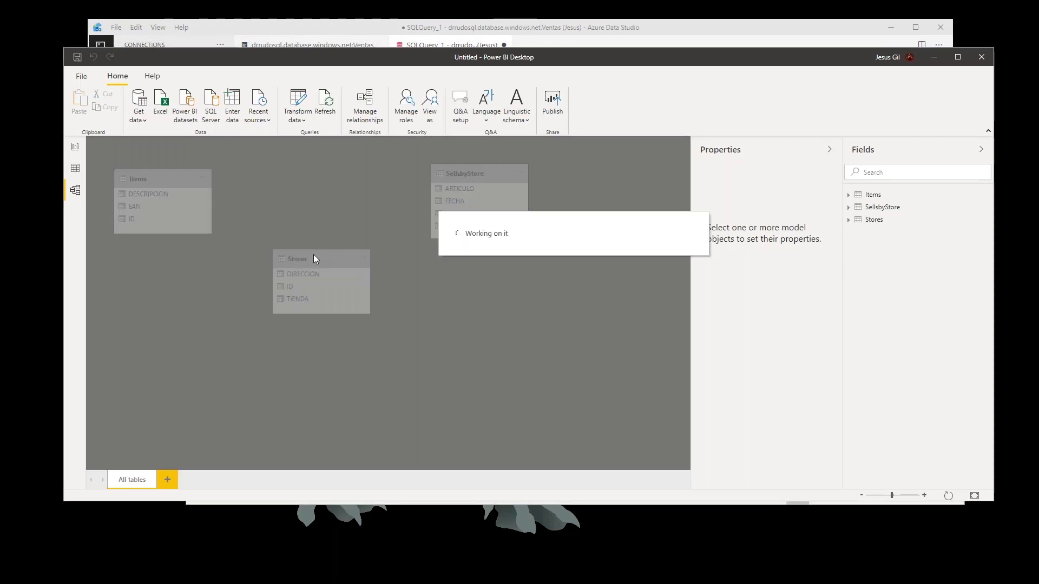
- Rearrange the diagram with SellsbyStore below Items and Stores, and relate the ID field of Items to ARTICULO in SellsbyStore
left_click_drag(313, 258, 399, 174)
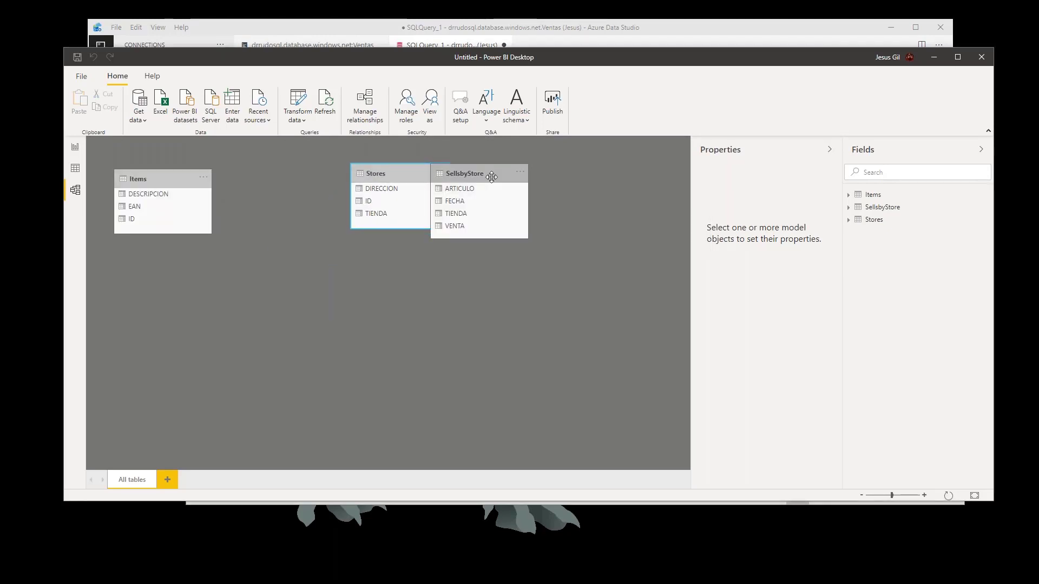
left_click_drag(492, 177, 288, 269)
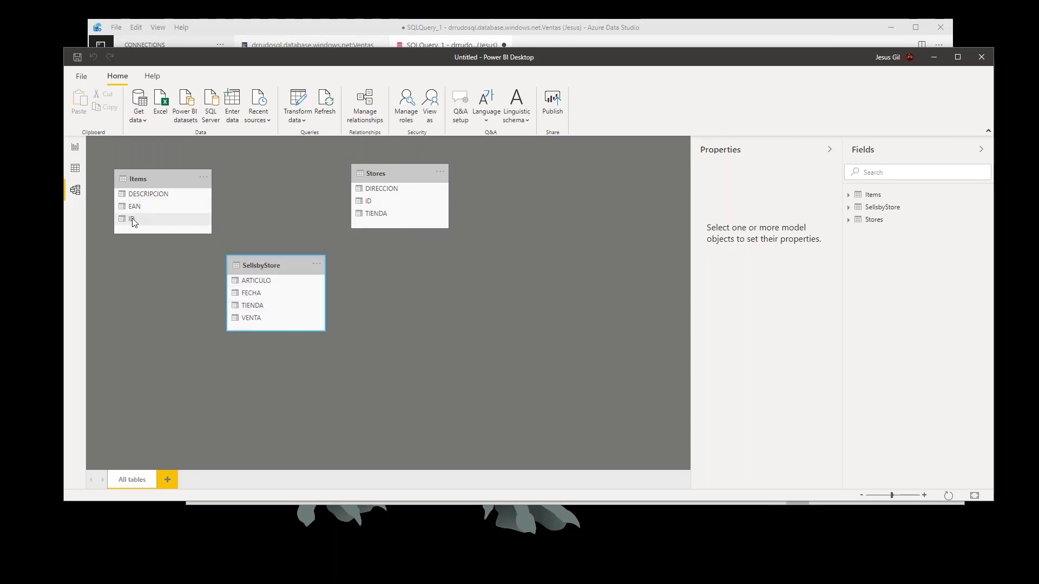
left_click_drag(134, 222, 197, 234)
left_click_drag(278, 221, 239, 234)
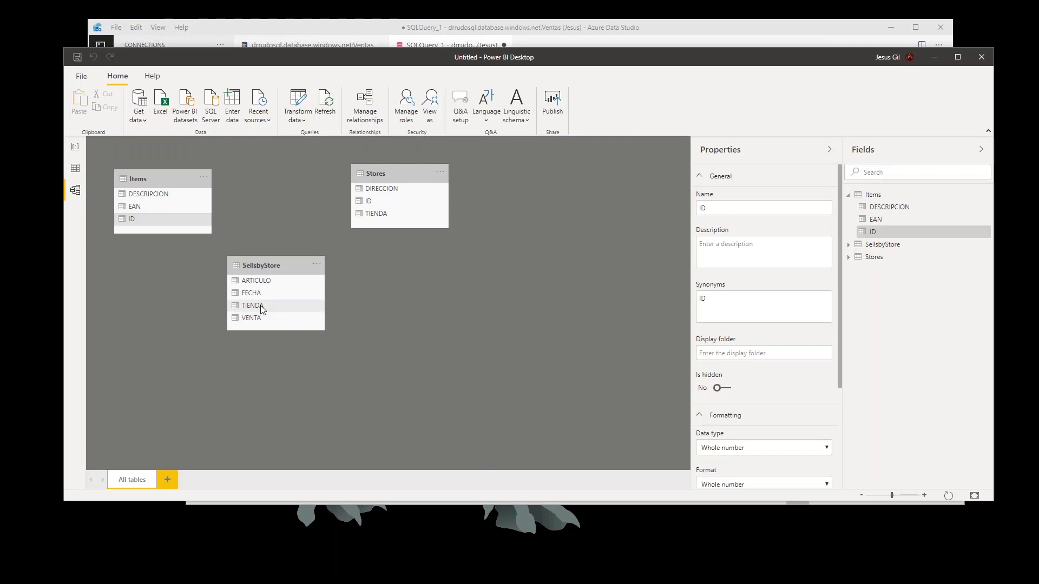
left_click_drag(139, 222, 262, 287)
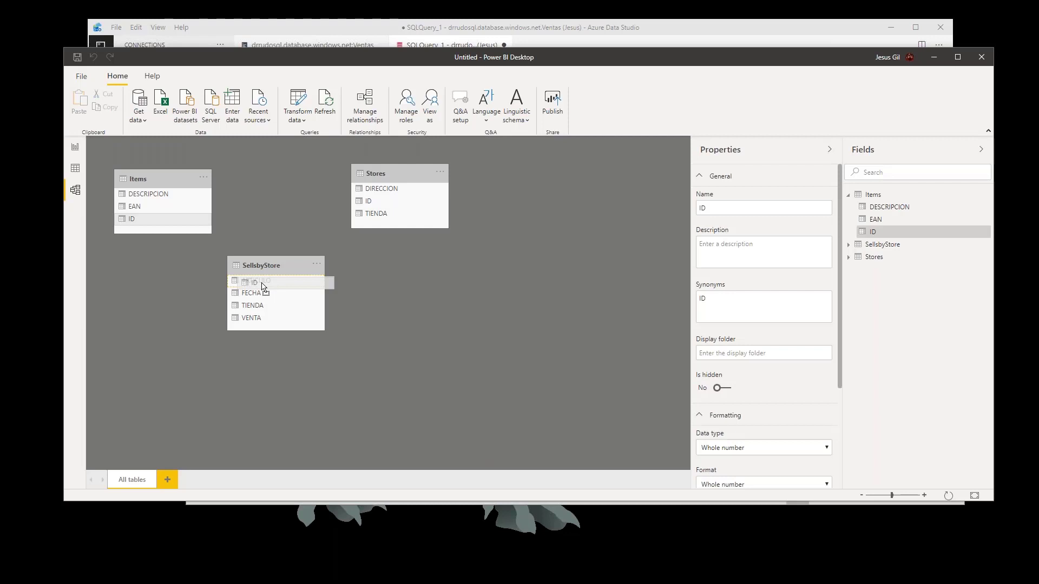
left_click_drag(263, 287, 276, 293)
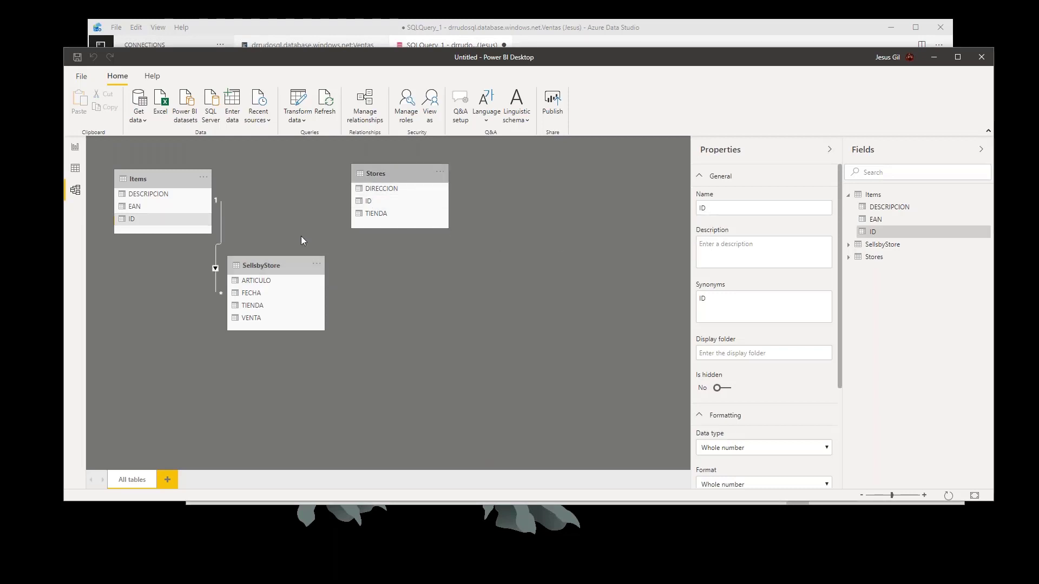
- Relate the ID field of Stores to TIENDA in SellsbyStore, and space the two tables apart in the diagram
left_click_drag(295, 266, 323, 268)
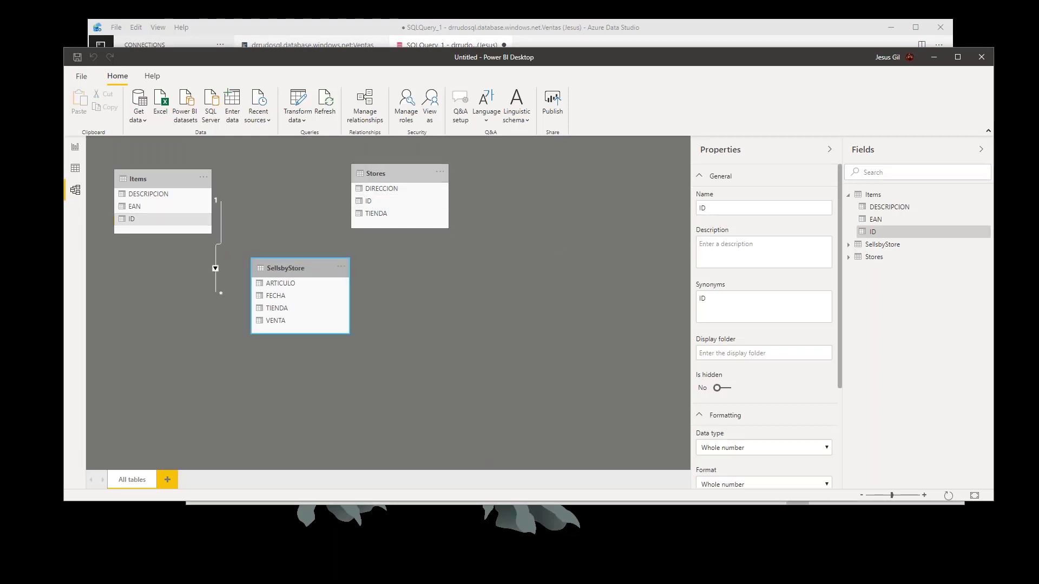
left_click(377, 202)
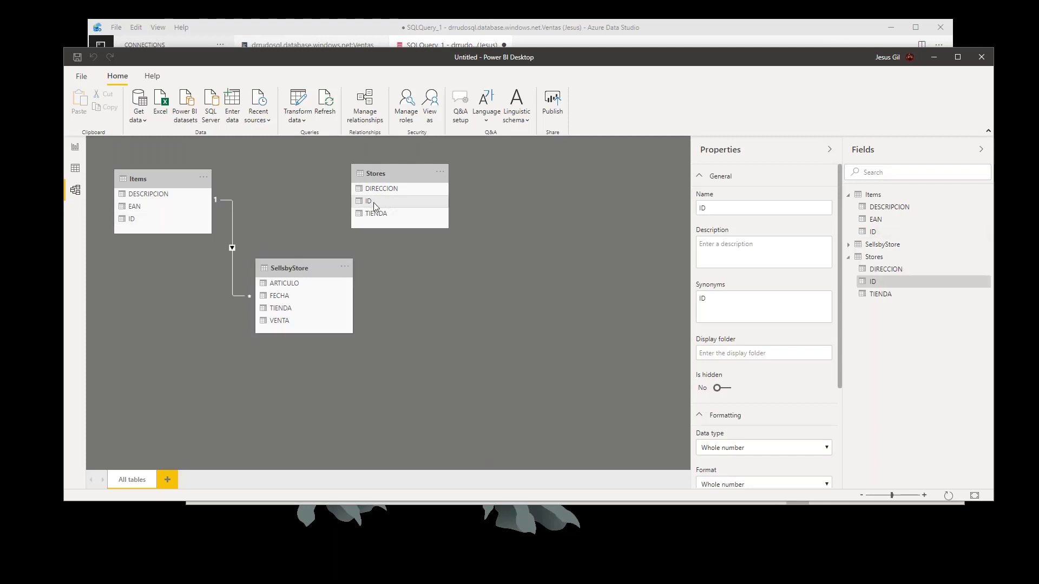
left_click_drag(374, 202, 309, 312)
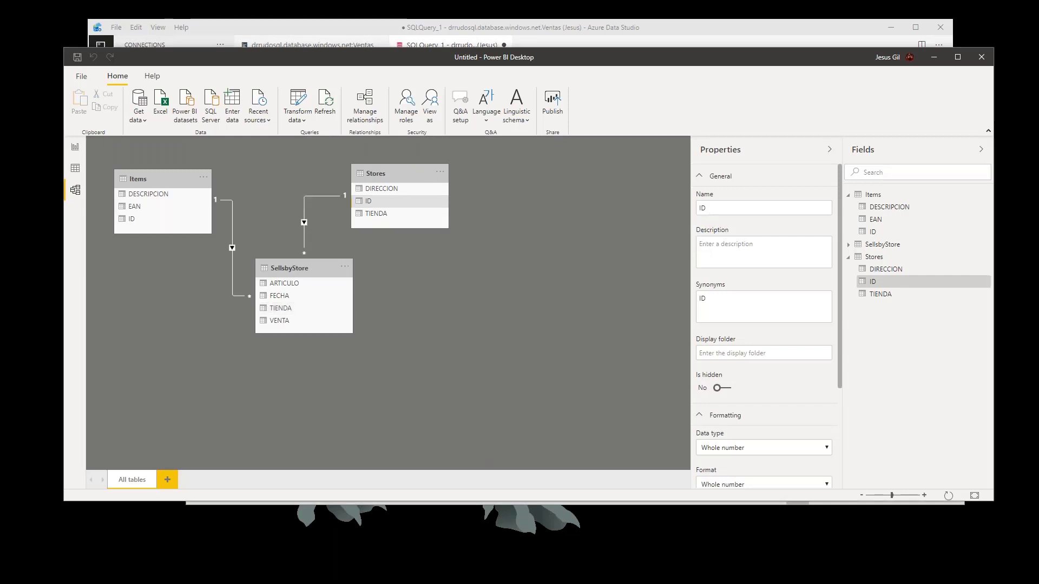
left_click_drag(407, 176, 479, 172)
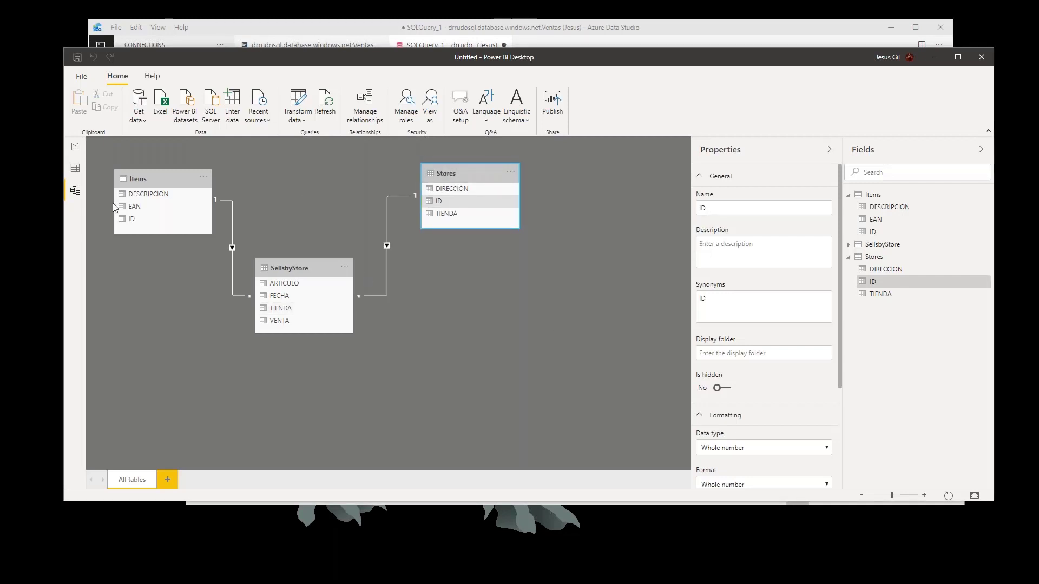
- Return to the report page, enlarge the VENTA by DESCRIPCION chart and delete it
left_click(75, 150)
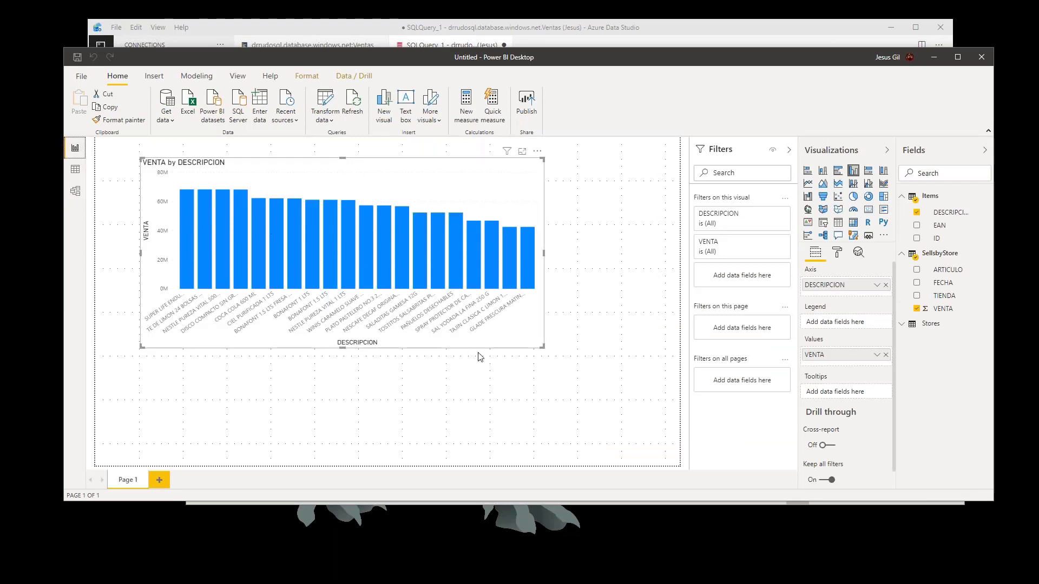
left_click_drag(544, 346, 625, 388)
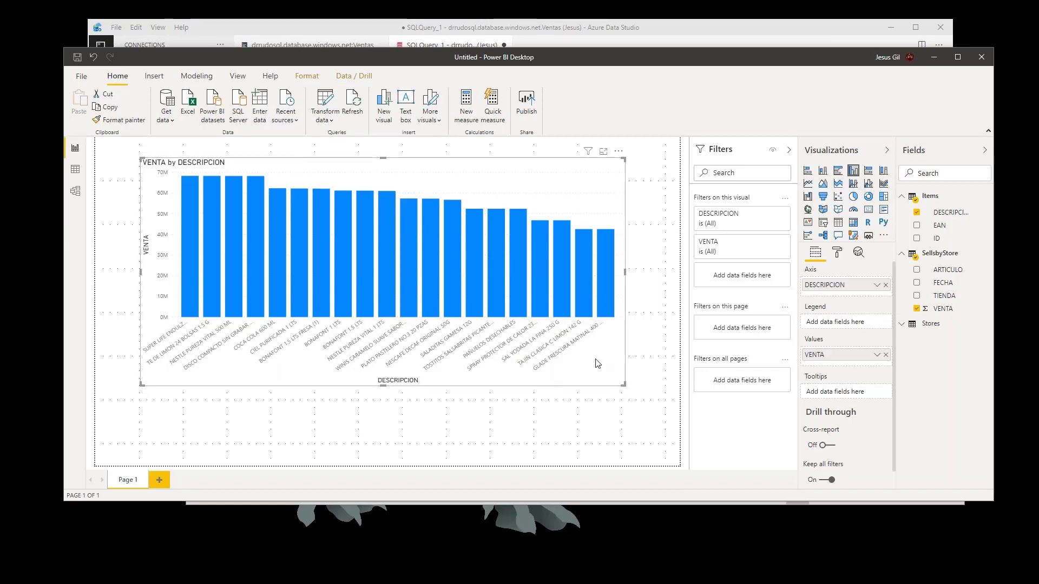
key("Delete")
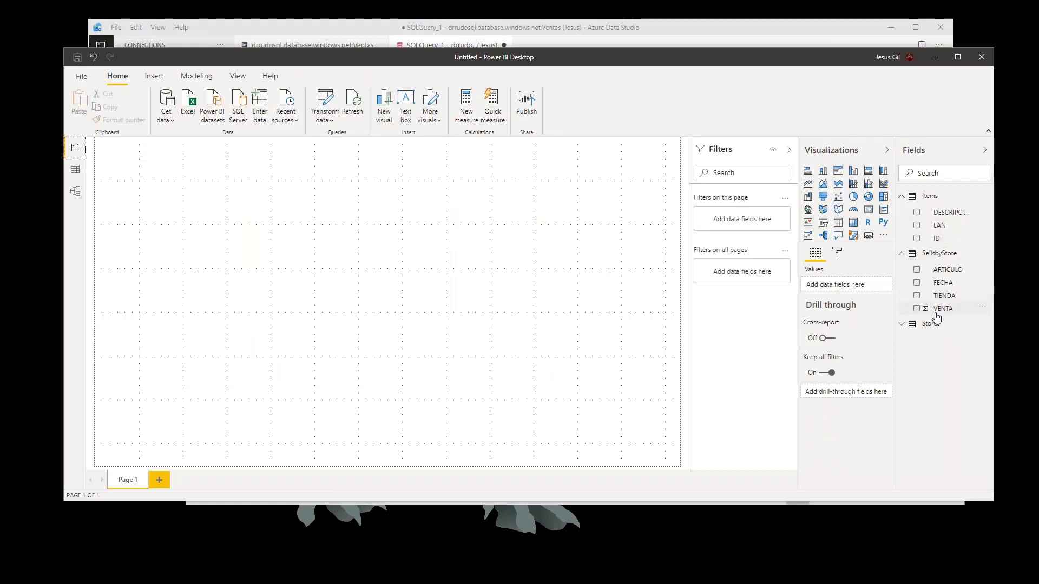
- Build a stacked column chart of SellsbyStore VENTA by Stores TIENDA and enlarge it across most of the report page
left_click_drag(941, 313, 255, 264)
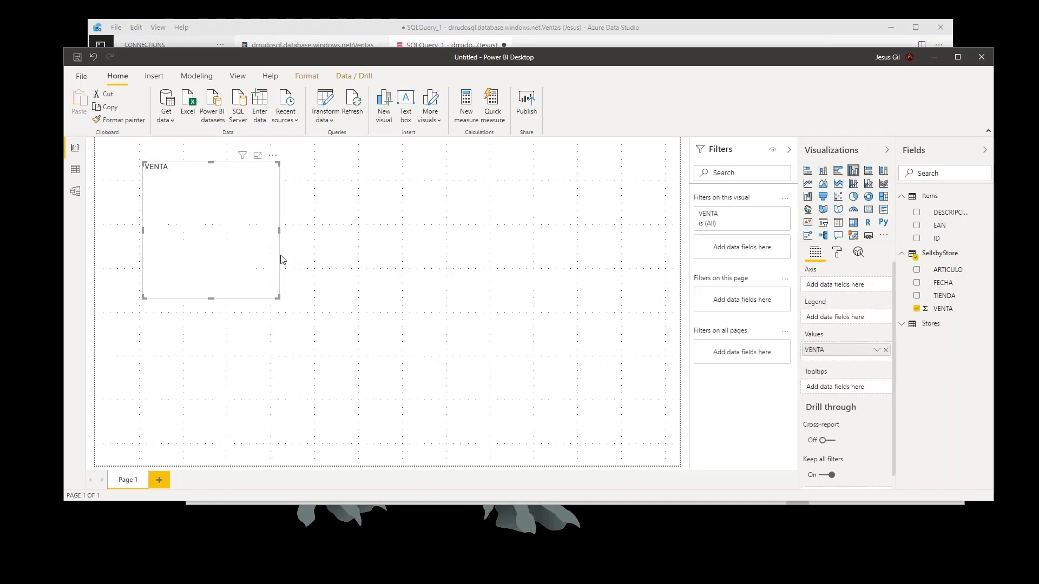
left_click_drag(277, 298, 353, 340)
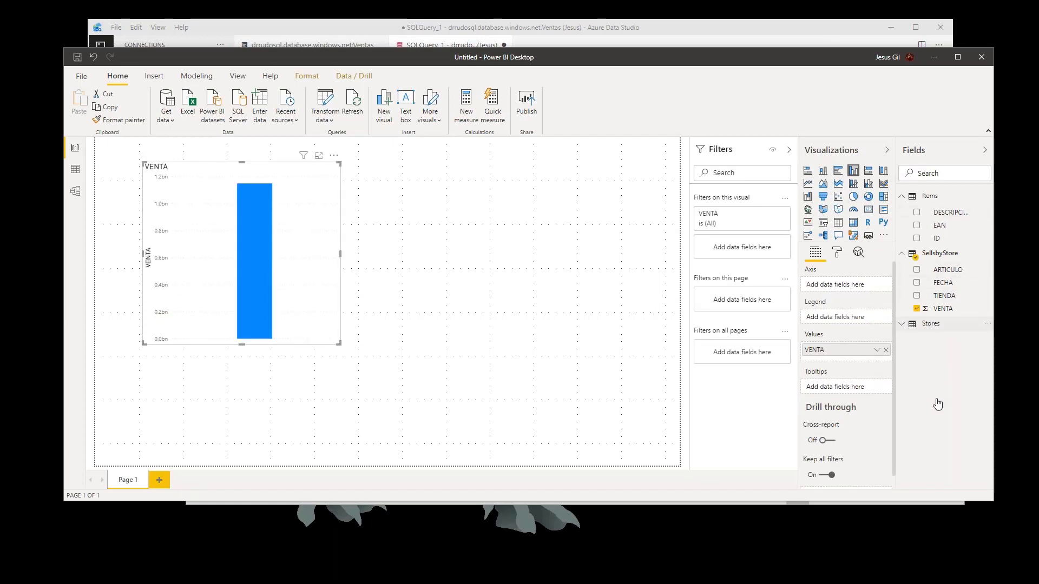
left_click(930, 323)
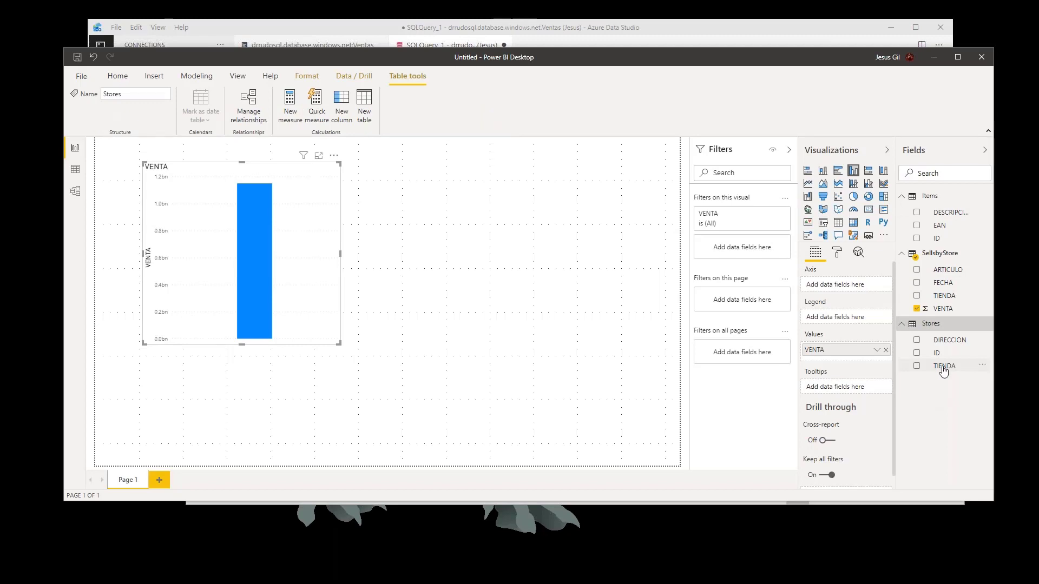
left_click_drag(172, 350, 320, 313)
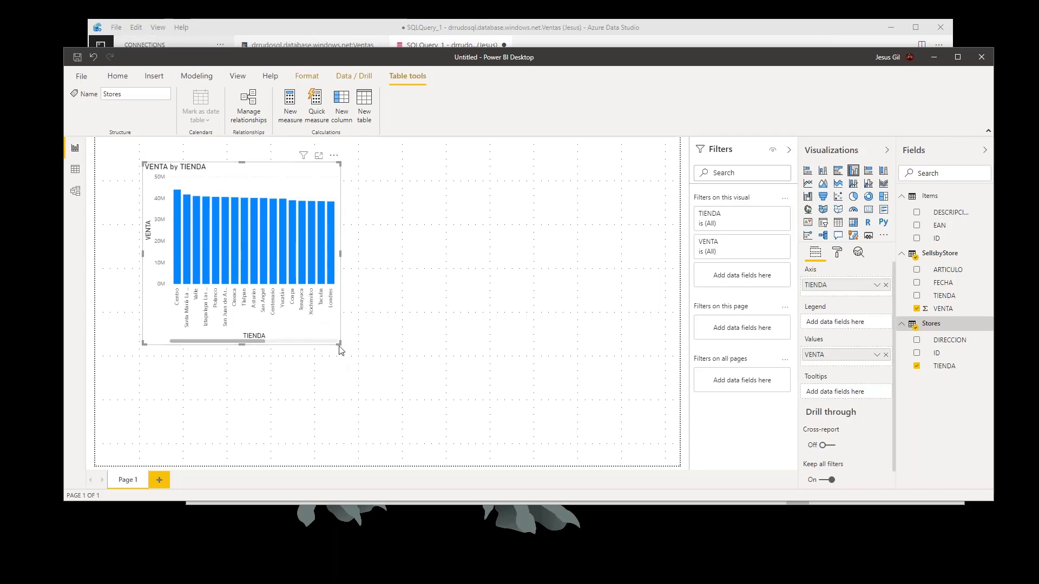
left_click_drag(341, 345, 514, 396)
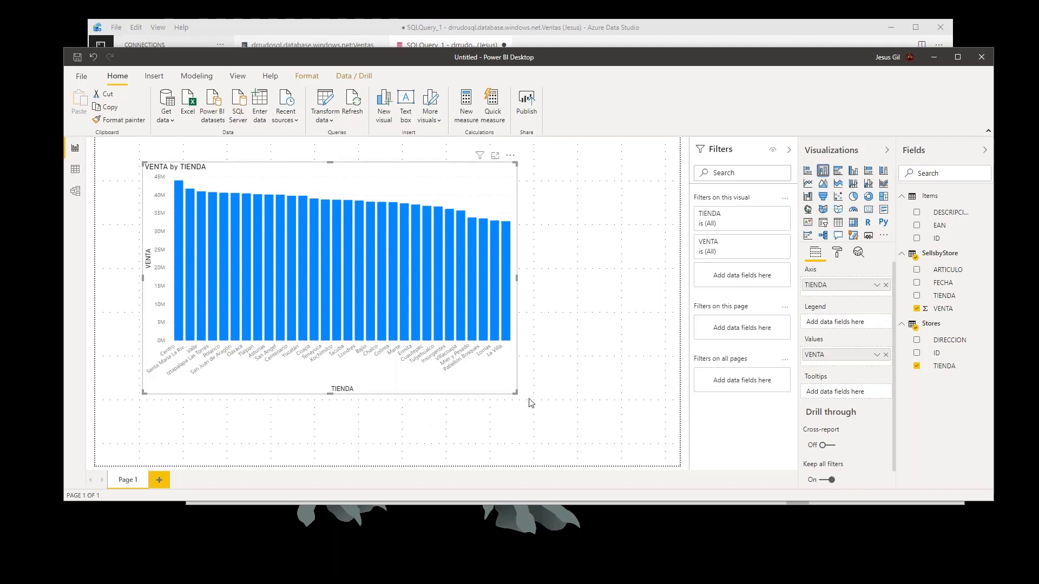
left_click_drag(515, 392, 556, 404)
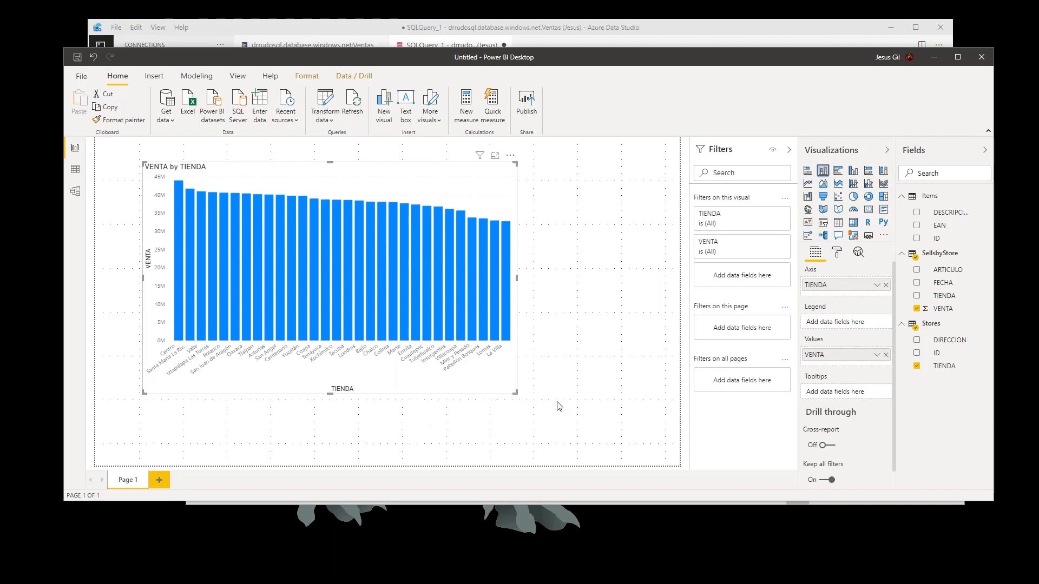
- Add DESCRIPCION as the chart's legend, try the clustered column type, and set the visual to a 100% stacked column chart
left_click(883, 172)
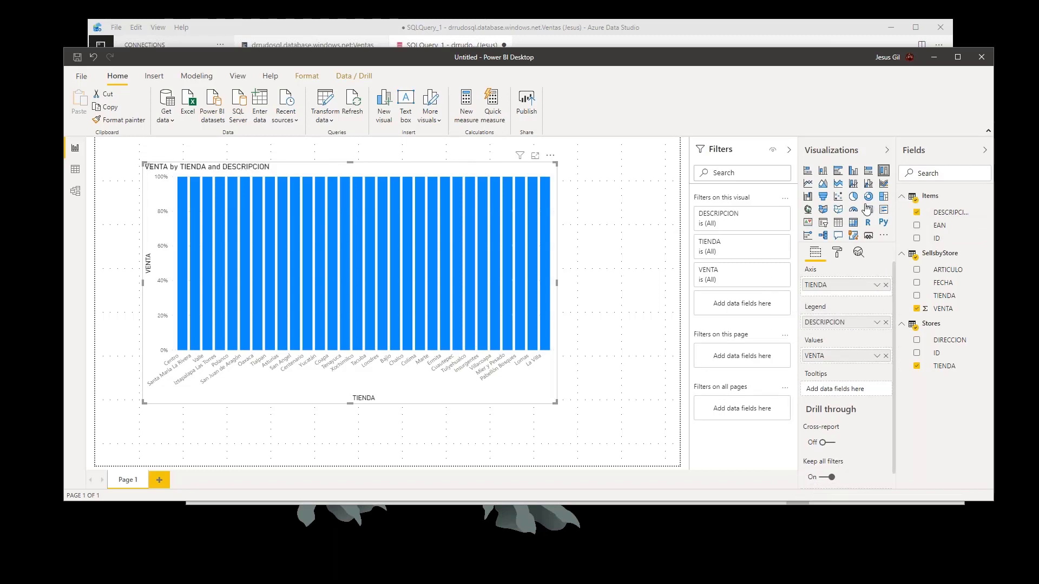
left_click(853, 172)
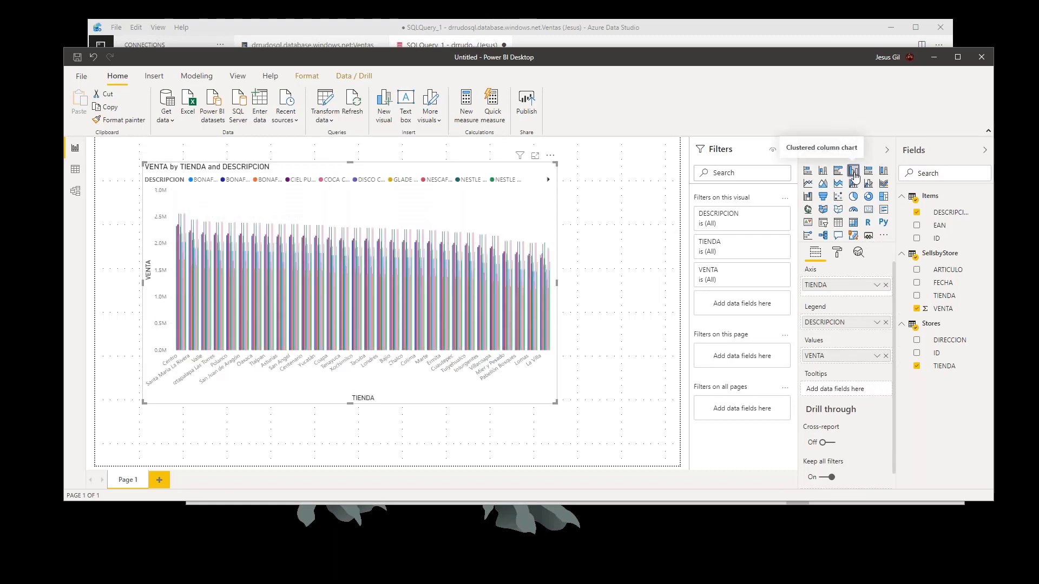
left_click(884, 172)
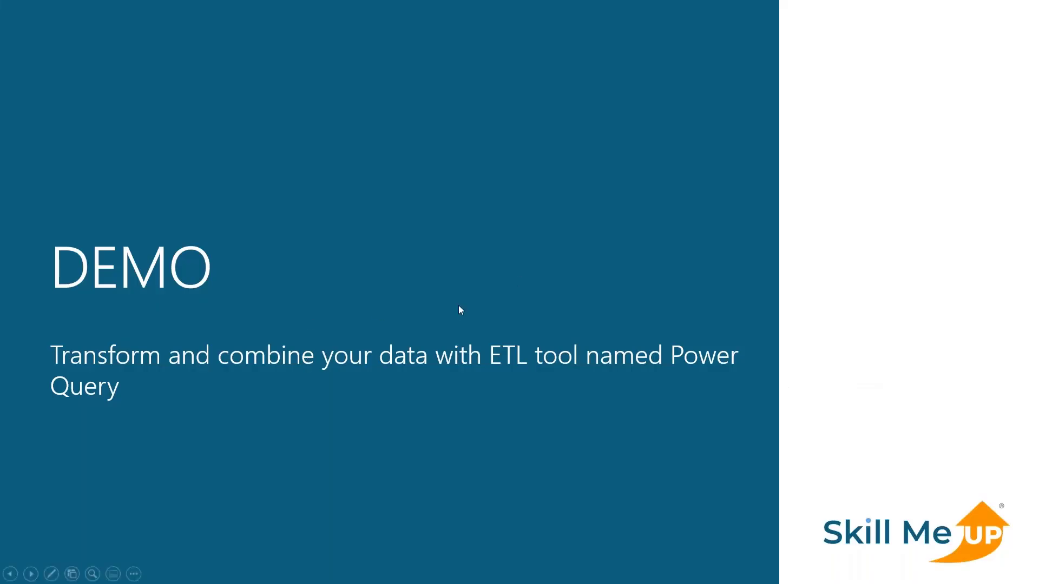
left_click(461, 310)
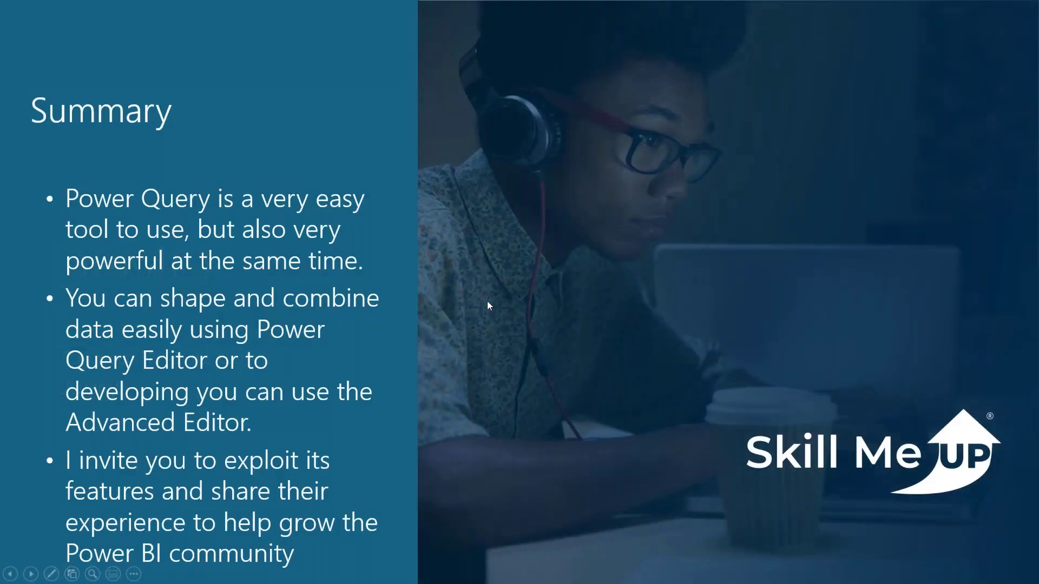